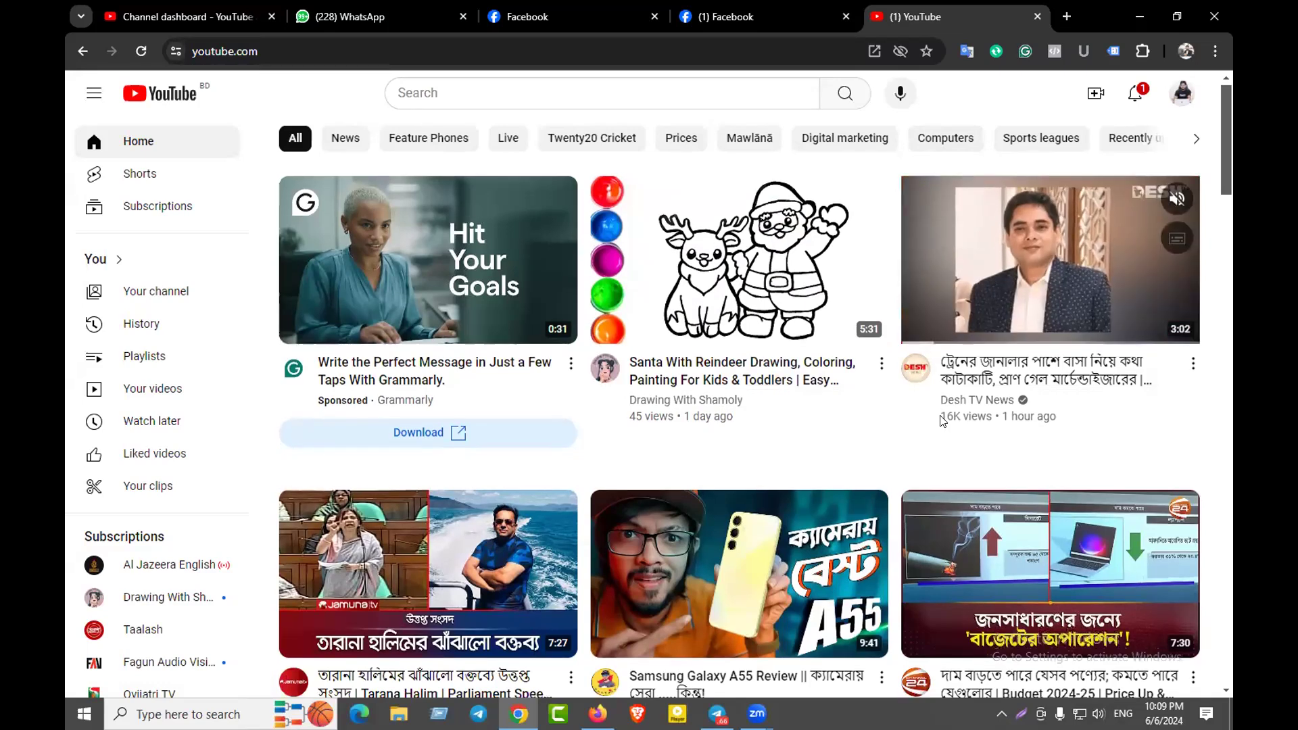
Switch from the YouTube home feed to the video's upload details in YouTube Studio and look at the Thumbnail section
{"action": "scroll", "coordinate": [904, 315], "scroll_direction": "down", "scroll_amount": 2}
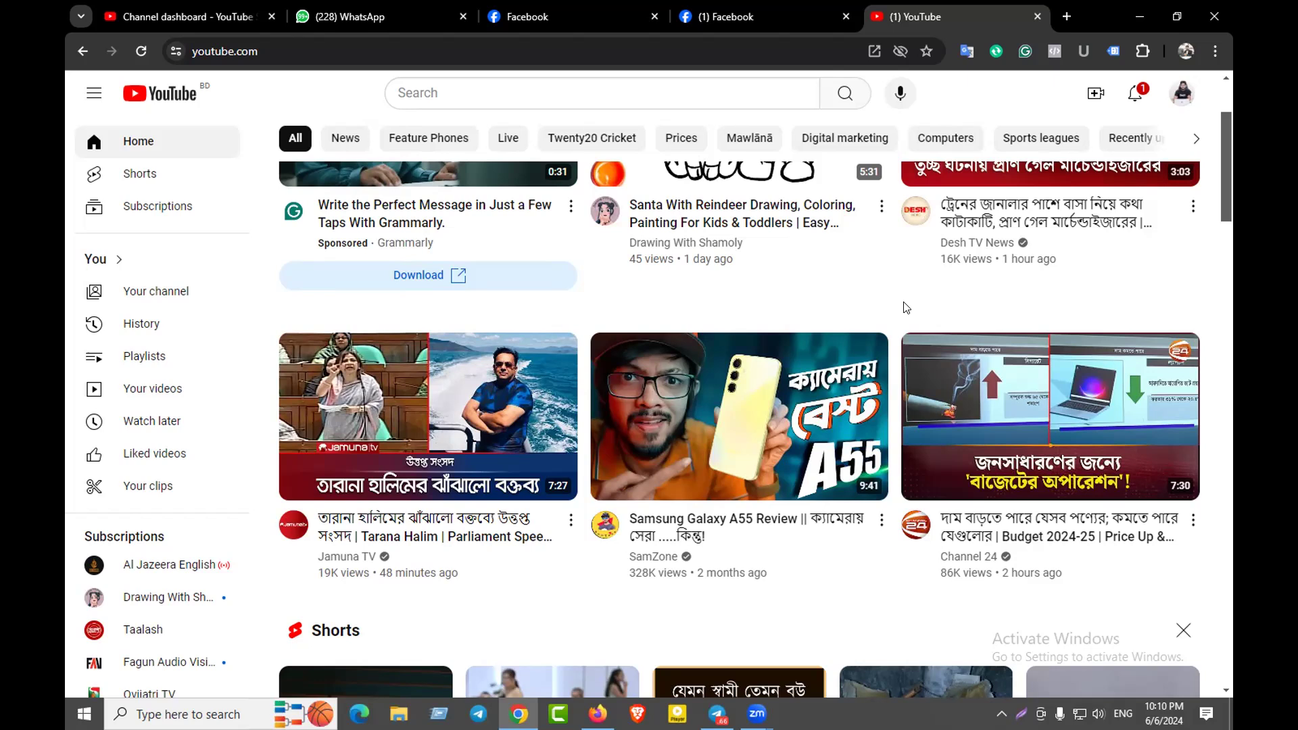
{"action": "left_click", "coordinate": [226, 7]}
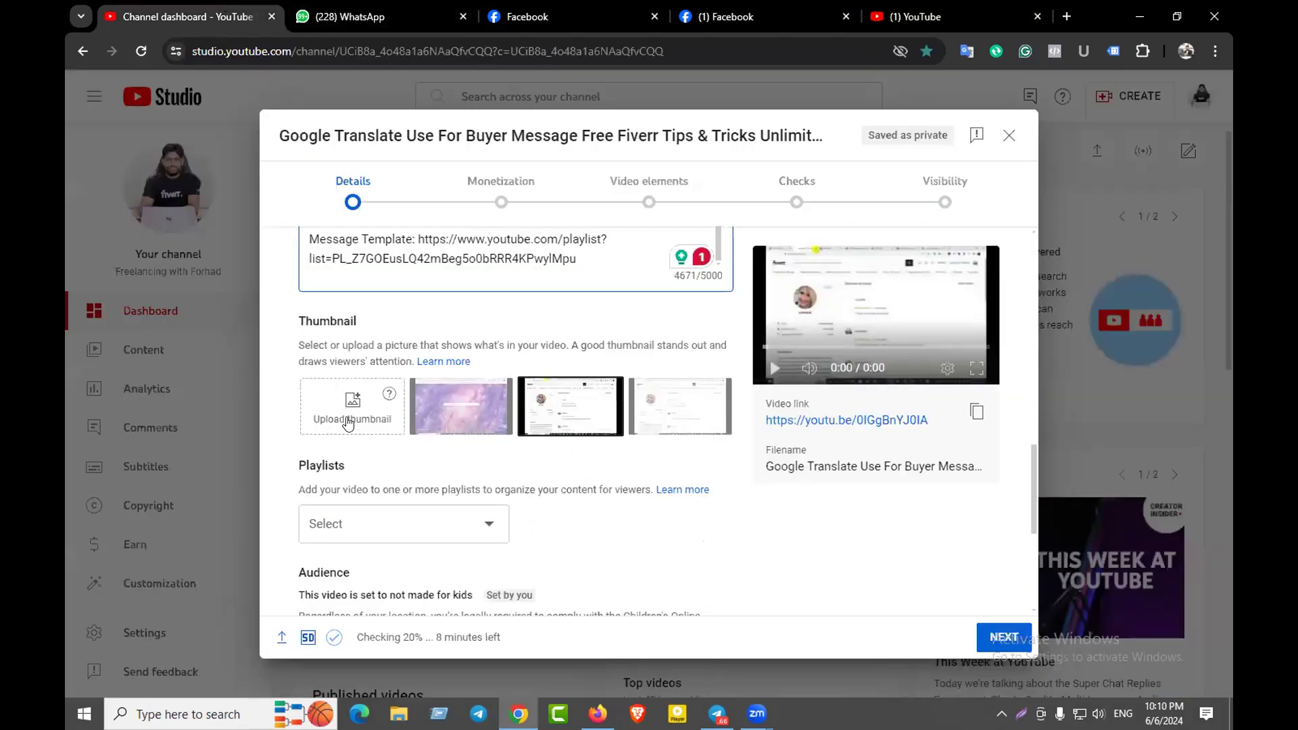
{"action": "left_click", "coordinate": [369, 333]}
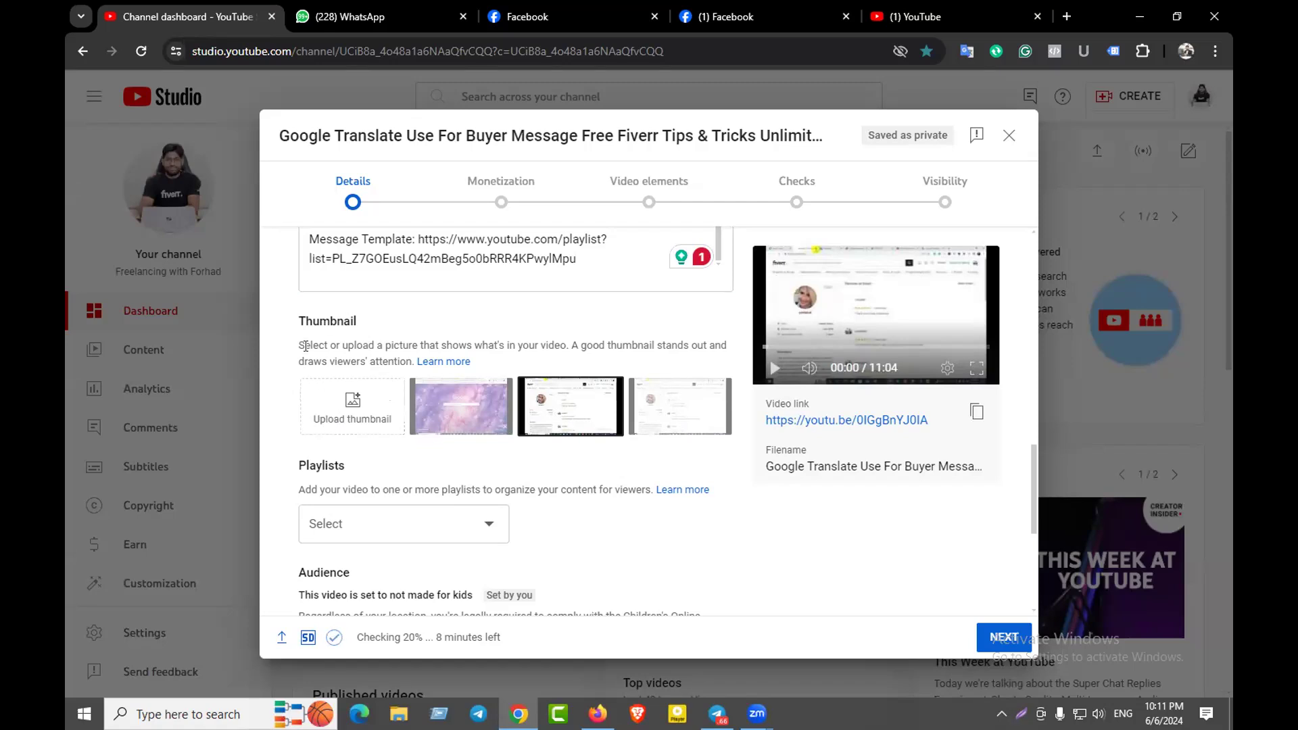
Open the video's playlist selection and browse the channel's existing playlists
{"action": "scroll", "coordinate": [356, 410], "scroll_direction": "down", "scroll_amount": 3}
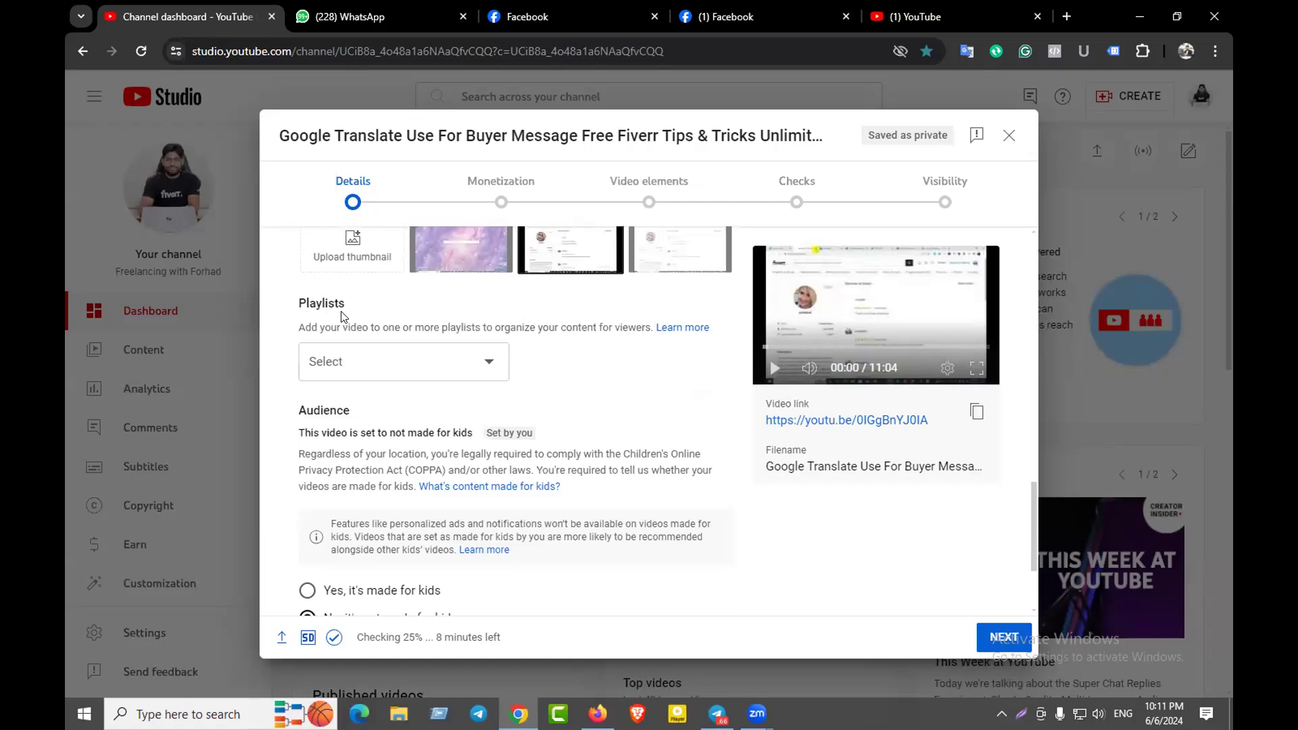
{"action": "left_click", "coordinate": [469, 362]}
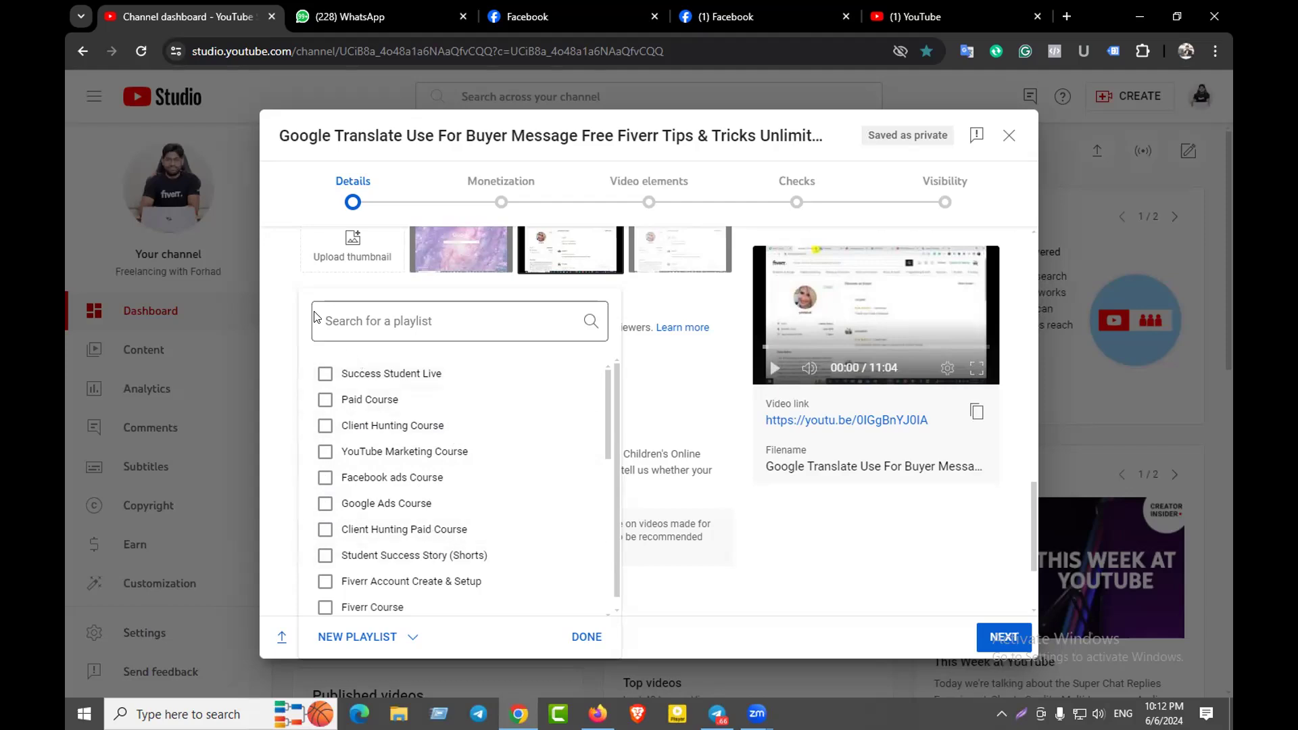
{"action": "left_click", "coordinate": [281, 287]}
{"action": "left_click", "coordinate": [431, 350]}
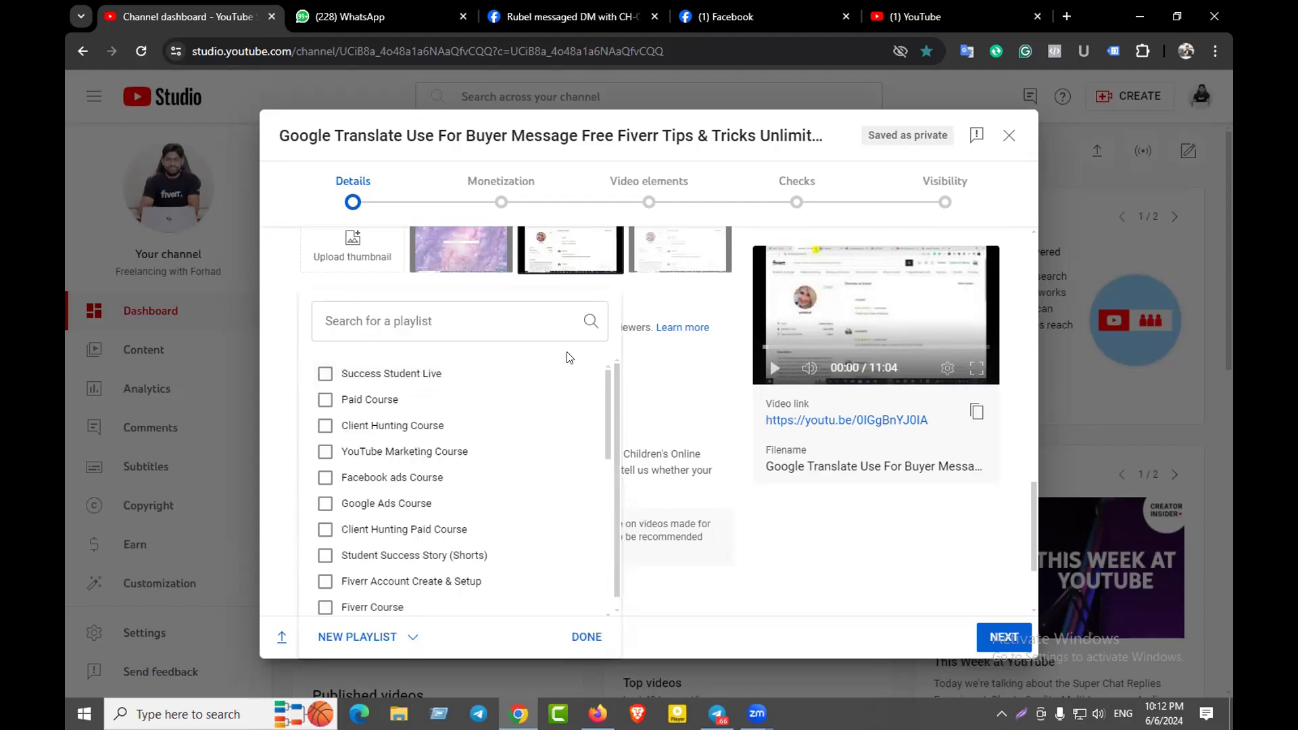
{"action": "scroll", "coordinate": [514, 446], "scroll_direction": "down", "scroll_amount": 2}
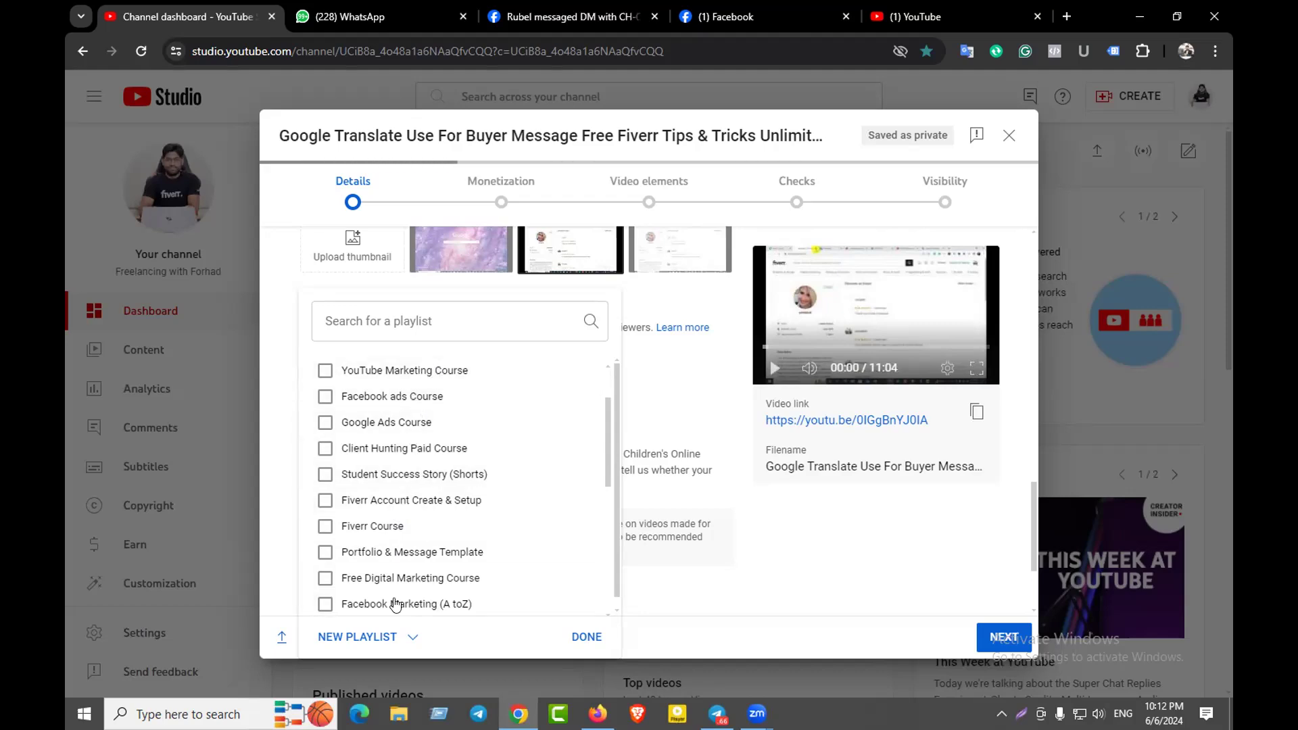
Draft a new playlist titled Samsung, then discard it and close the playlist selection
{"action": "left_click", "coordinate": [354, 636]}
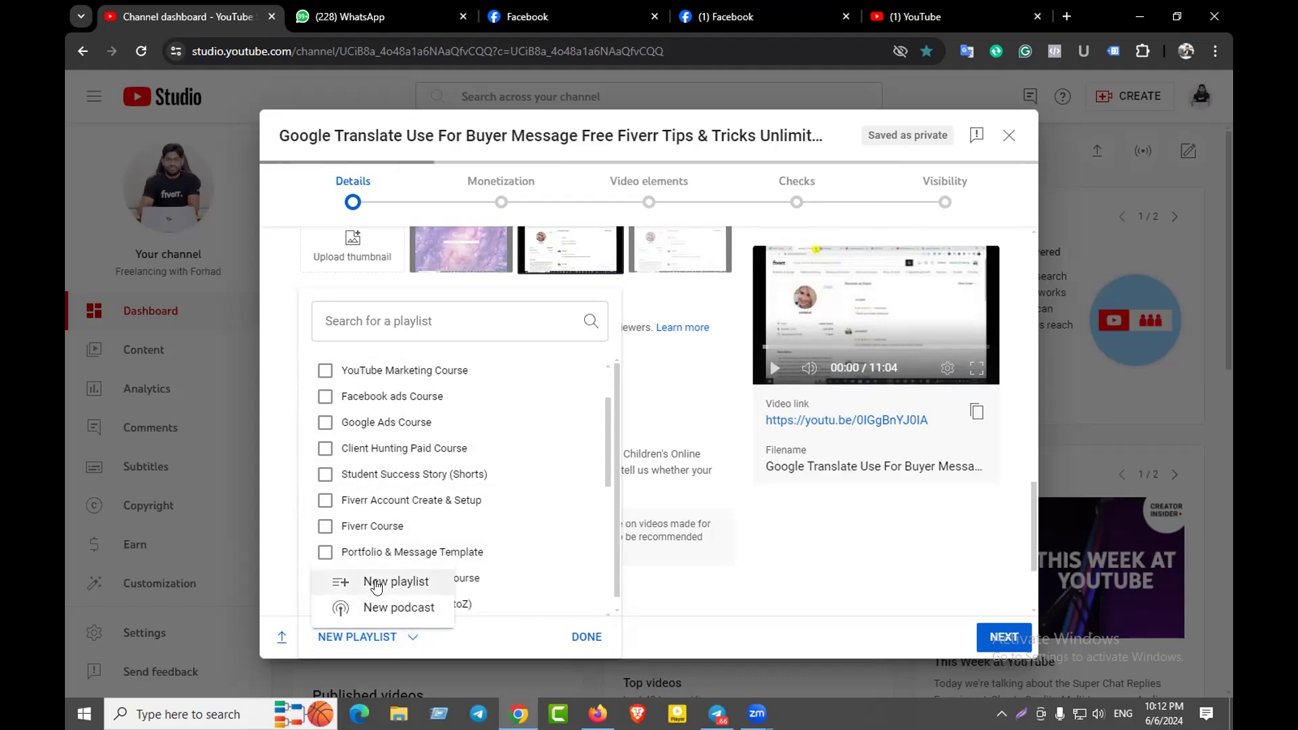
{"action": "left_click", "coordinate": [376, 583]}
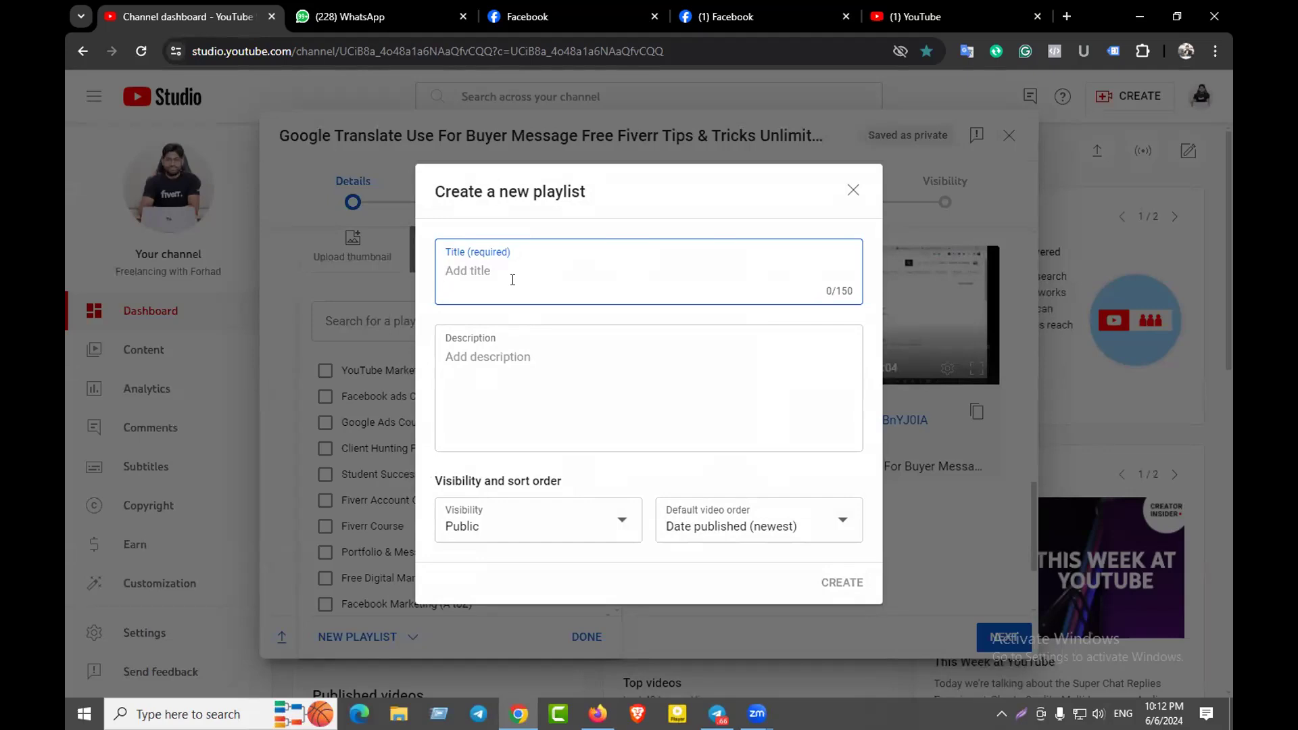
{"action": "type", "text": "Samsung"}
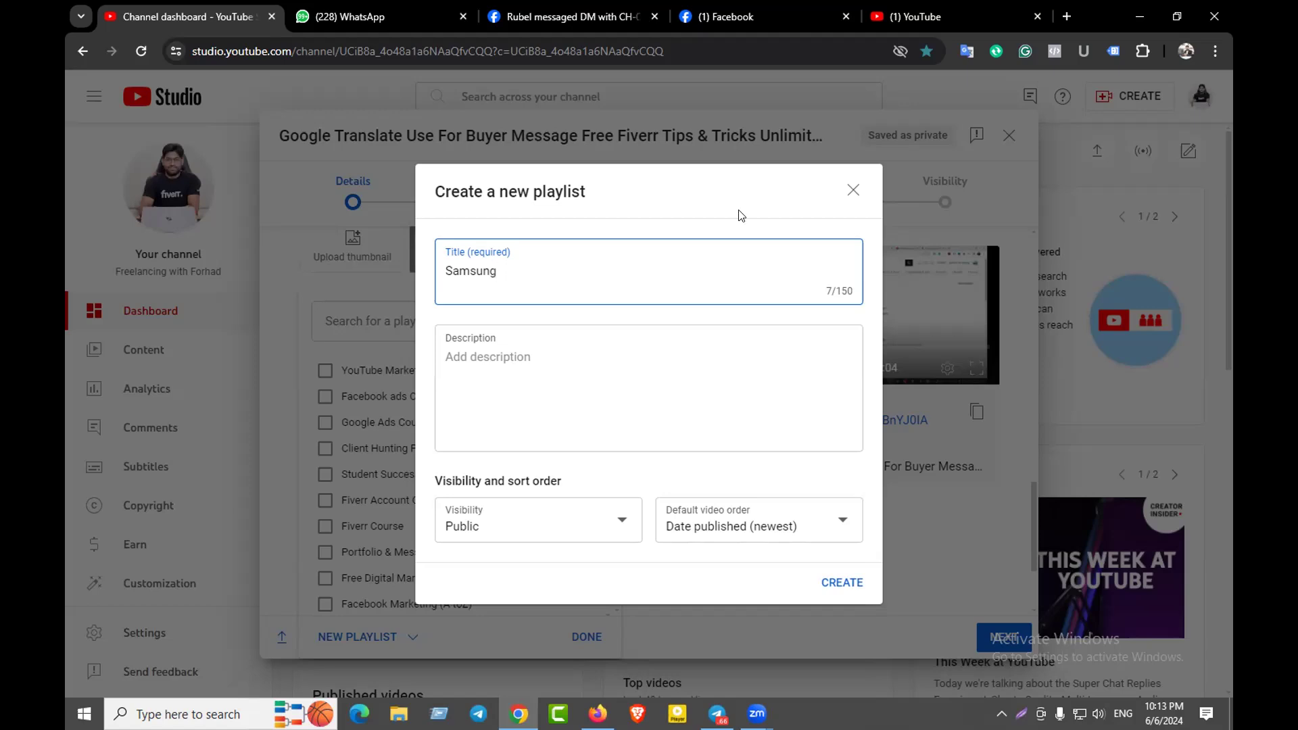
{"action": "left_click", "coordinate": [1034, 5]}
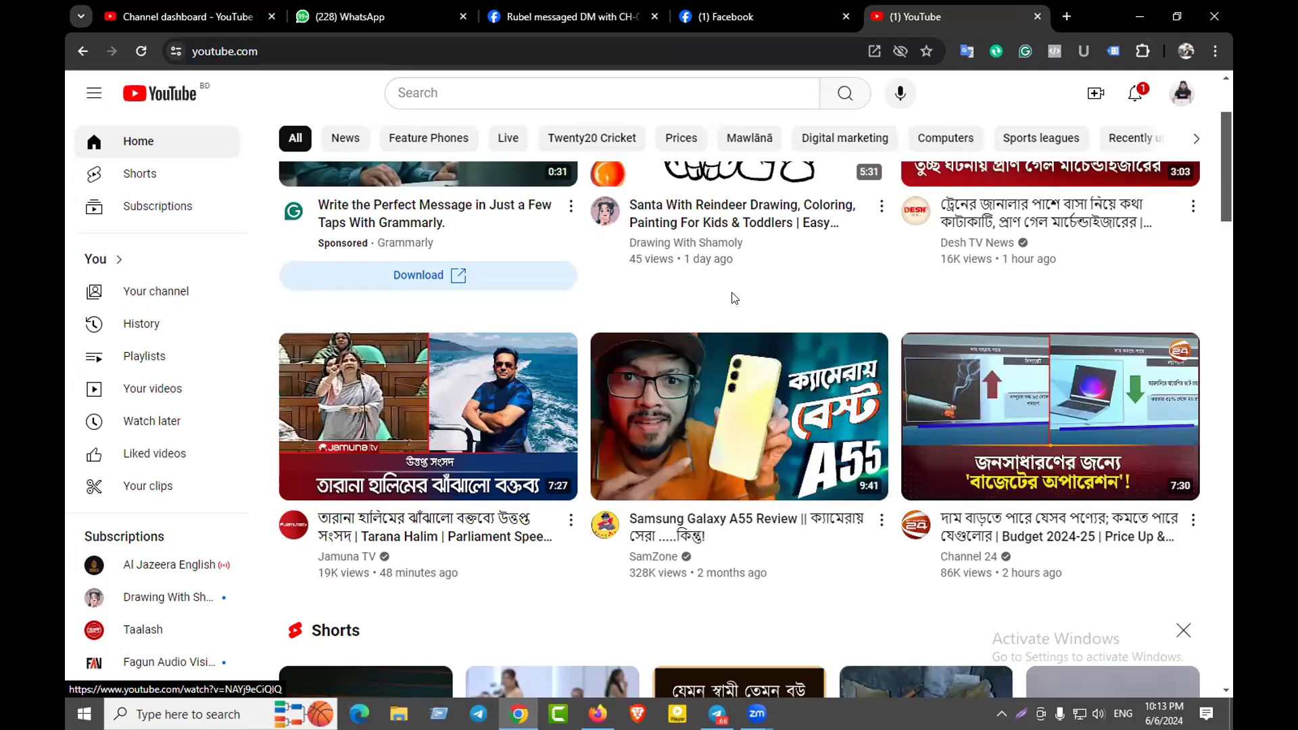
{"action": "key", "text": "ctrl+Tab"}
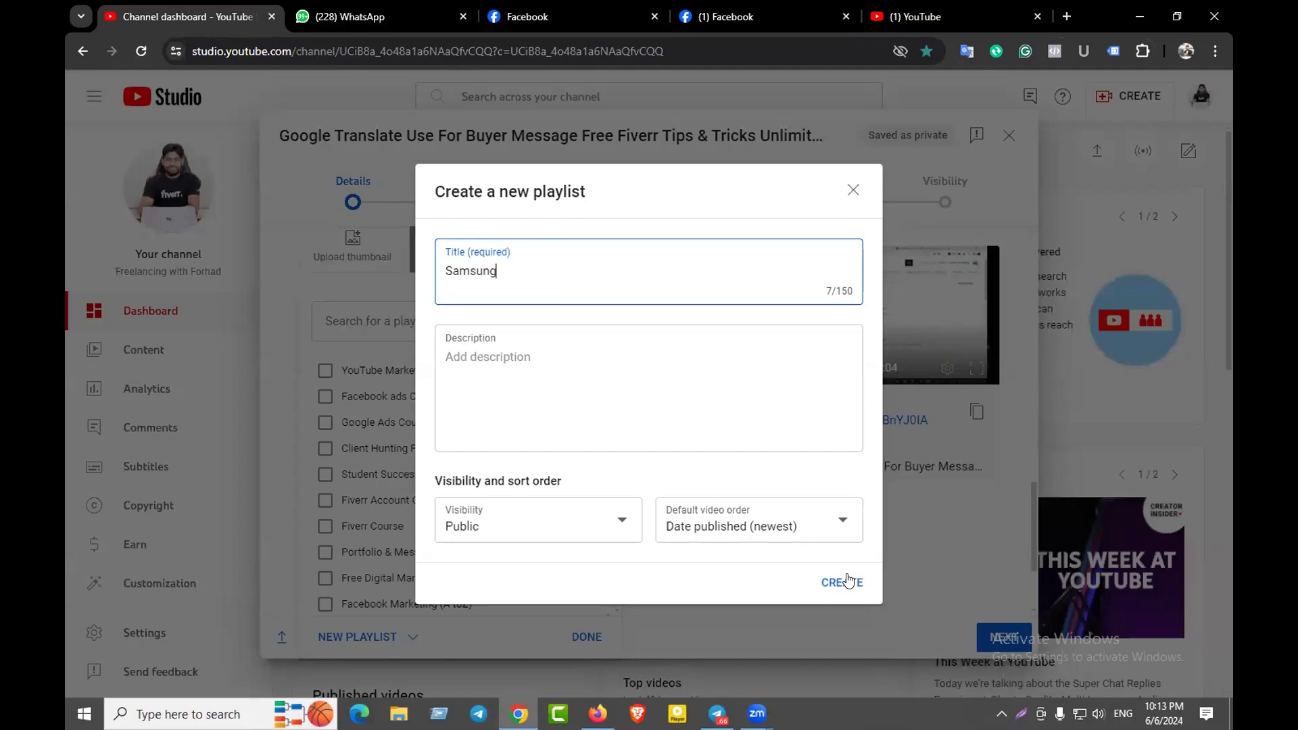
{"action": "left_click", "coordinate": [852, 189]}
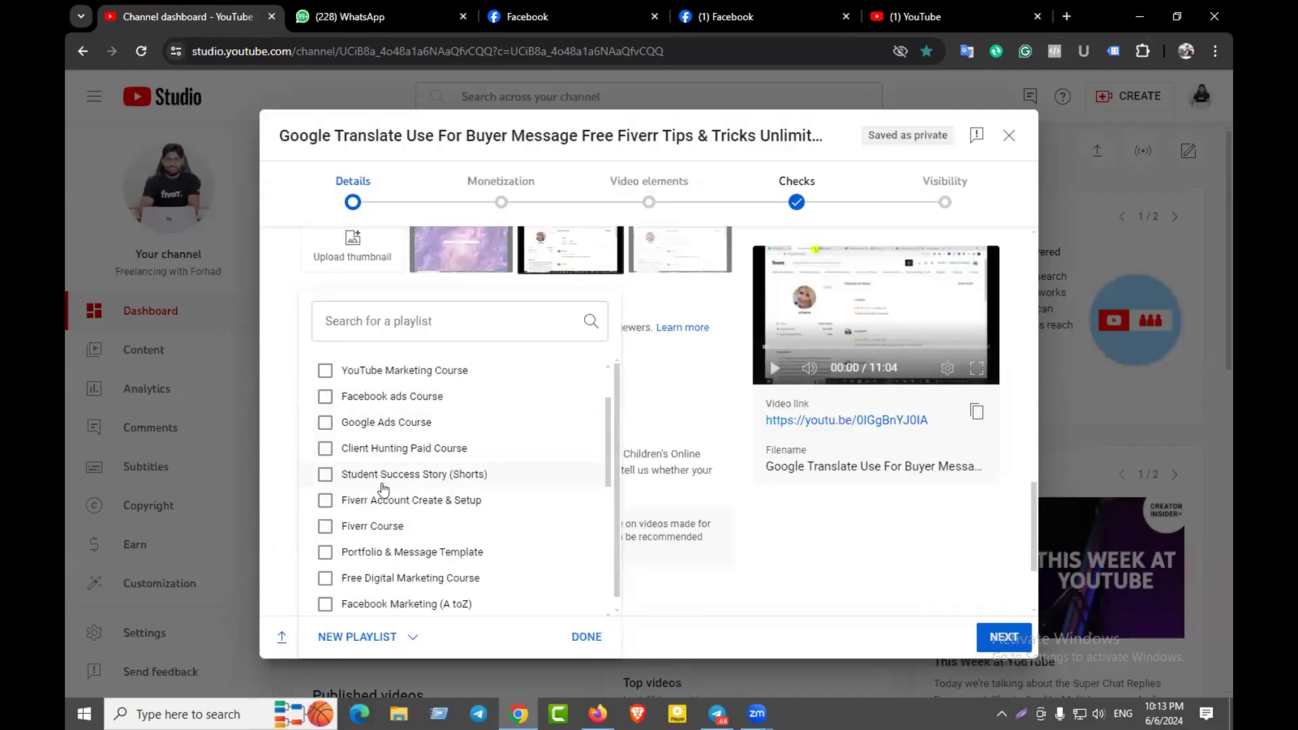
{"action": "left_click", "coordinate": [277, 398]}
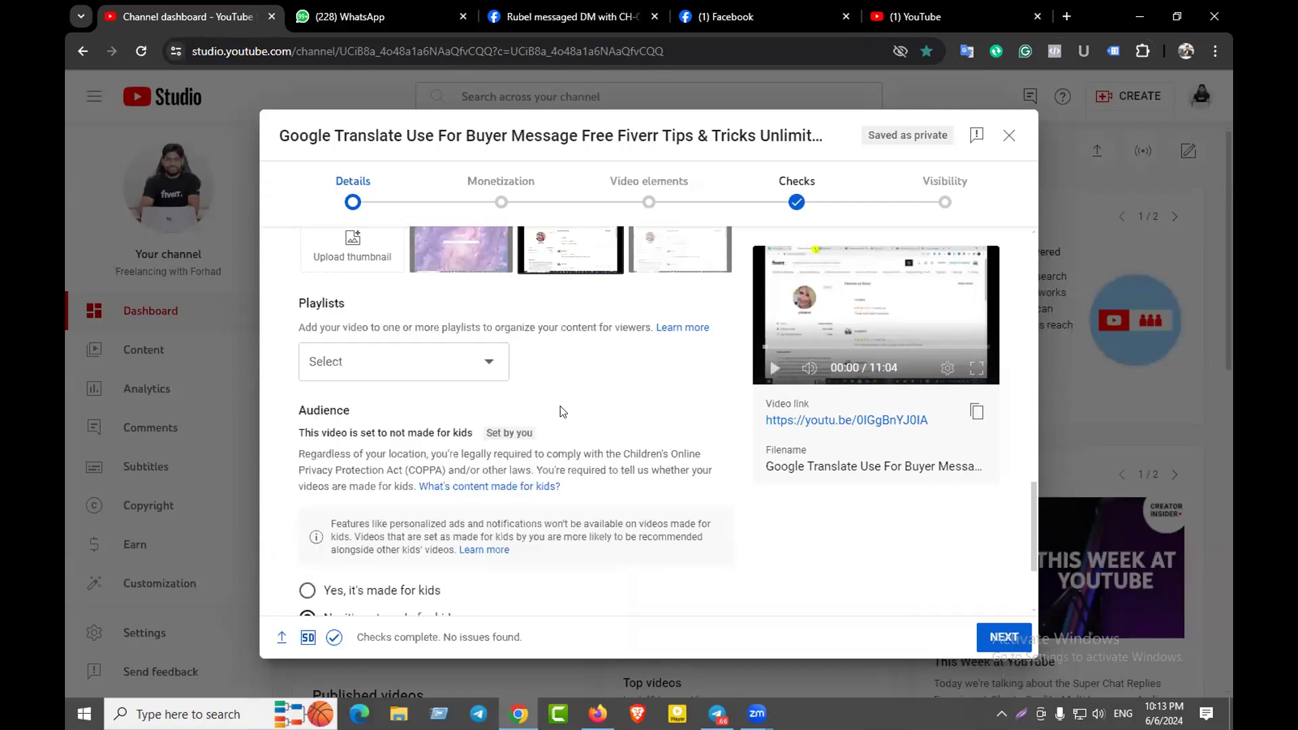
Try marking the video as made for kids and return the audience setting to not made for kids
{"action": "scroll", "coordinate": [548, 396], "scroll_direction": "down", "scroll_amount": 2}
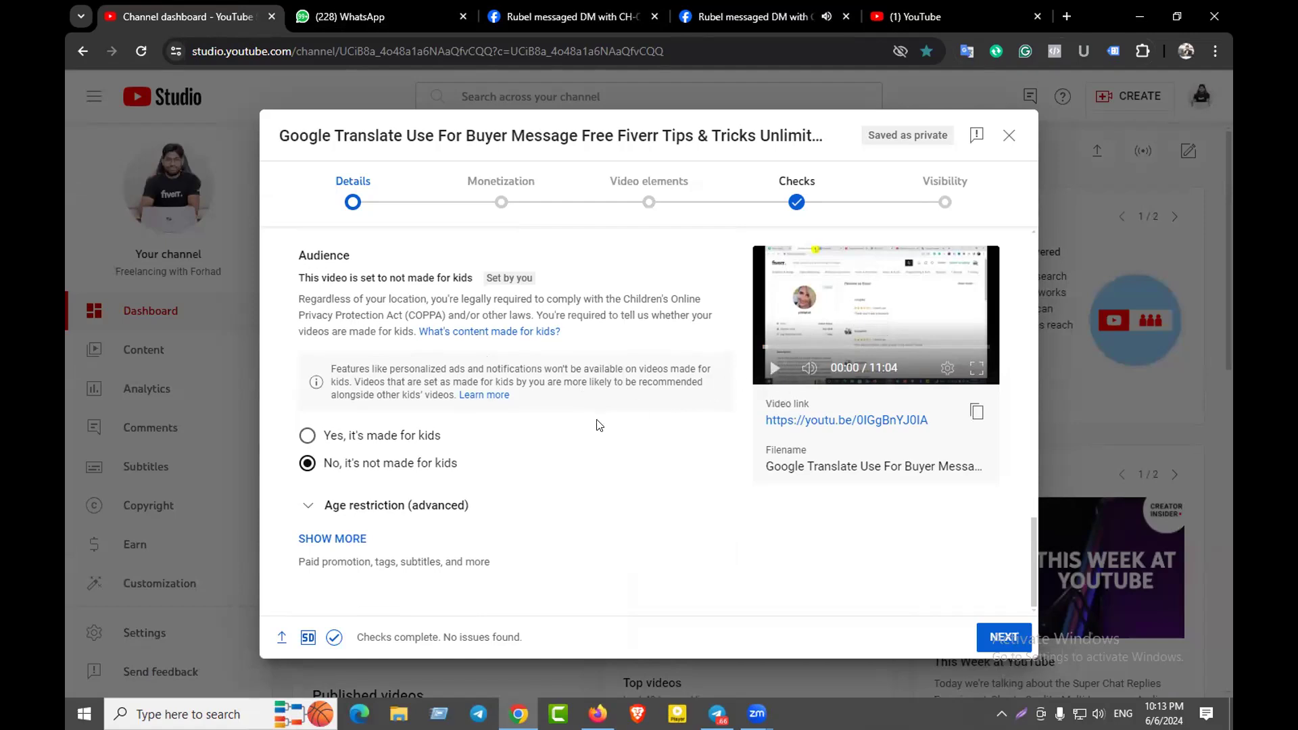
{"action": "left_click", "coordinate": [315, 439]}
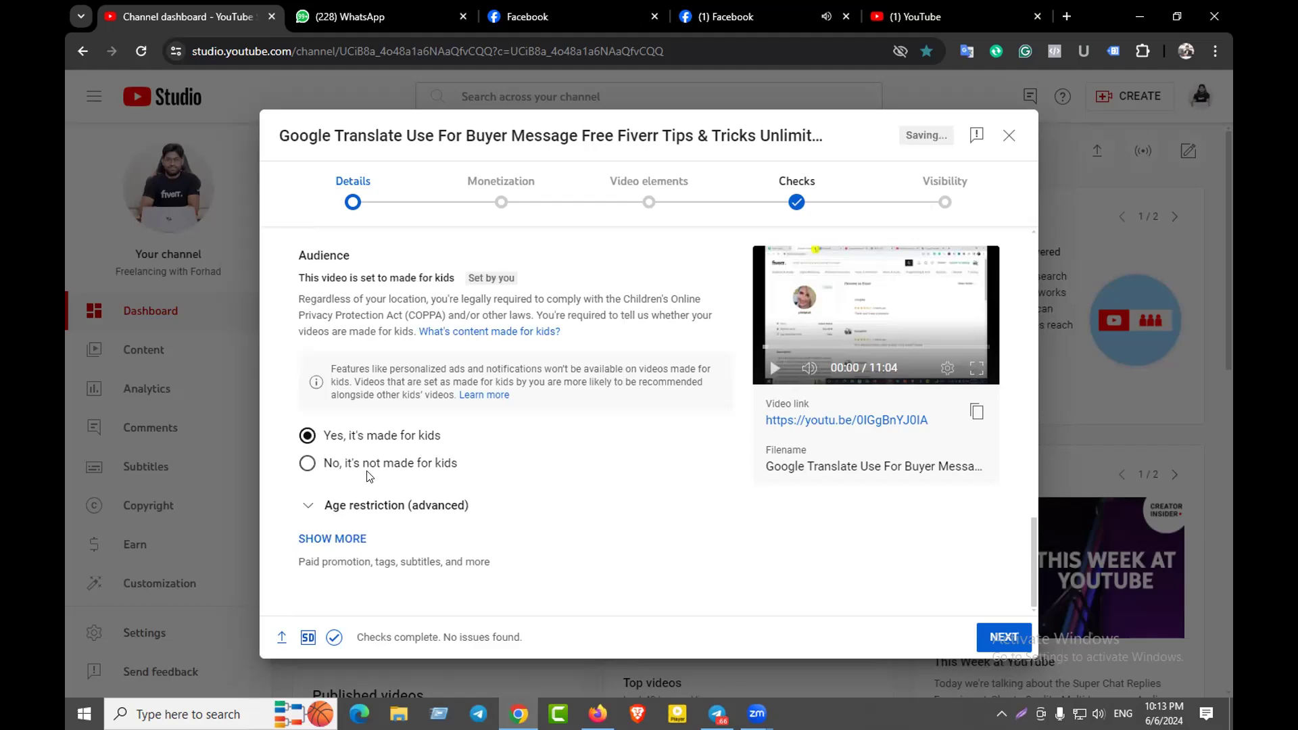
{"action": "left_click", "coordinate": [305, 465]}
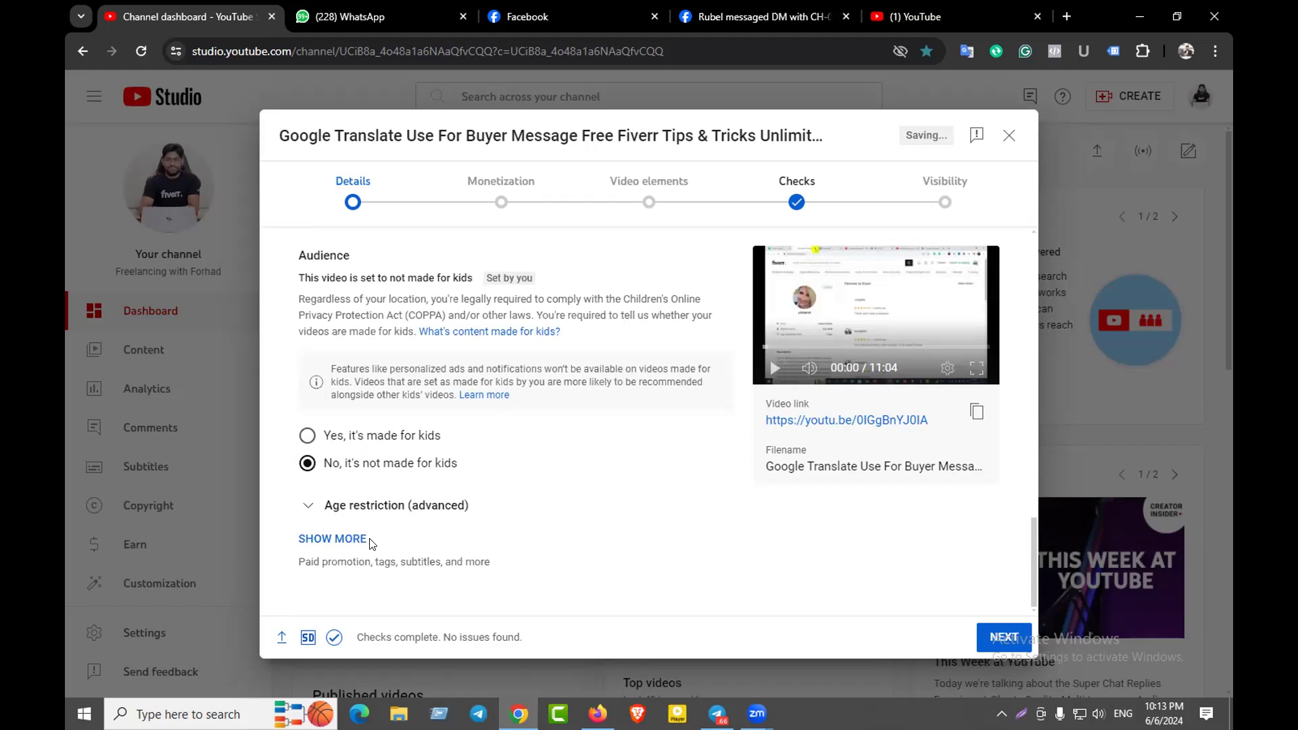
Expand the additional video details and review the paid promotion, altered content, automatic chapters, featured places and automatic concepts settings
{"action": "left_click", "coordinate": [333, 539]}
{"action": "scroll", "coordinate": [453, 488], "scroll_direction": "down", "scroll_amount": 3}
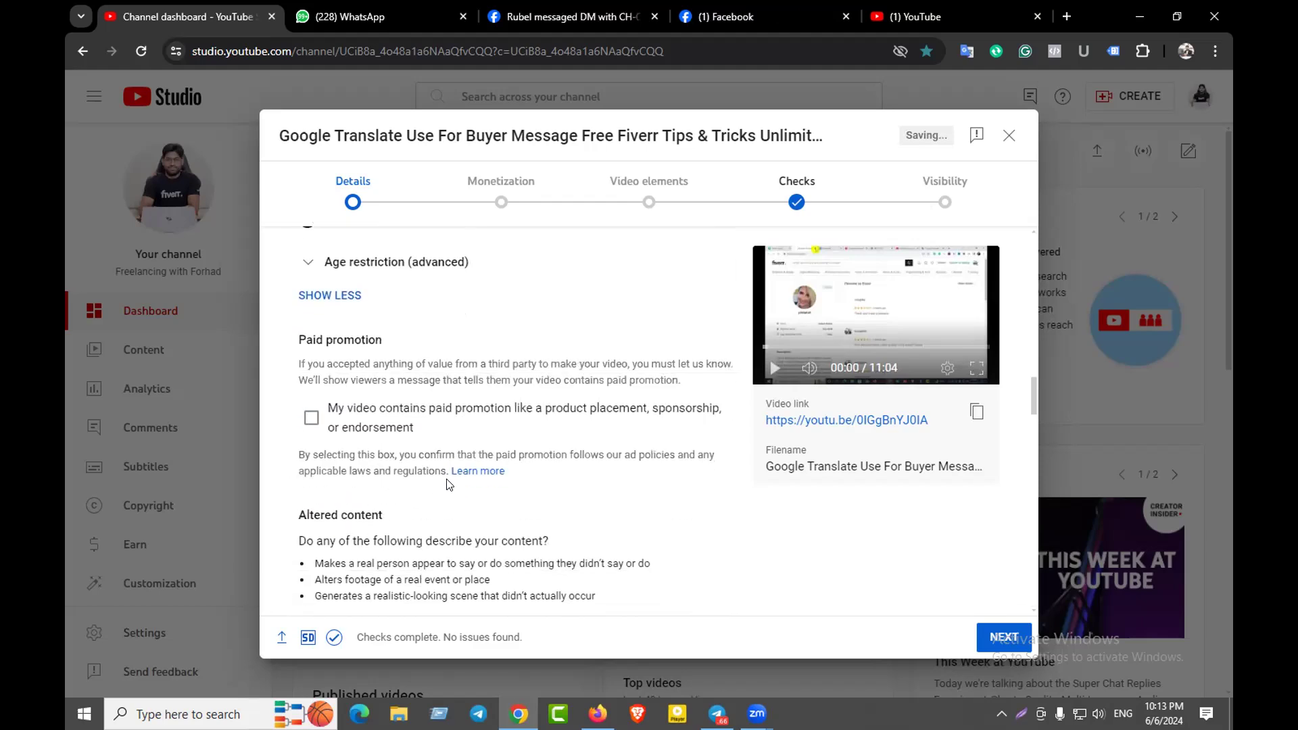
{"action": "scroll", "coordinate": [440, 473], "scroll_direction": "down", "scroll_amount": 3}
{"action": "scroll", "coordinate": [351, 463], "scroll_direction": "down", "scroll_amount": 1}
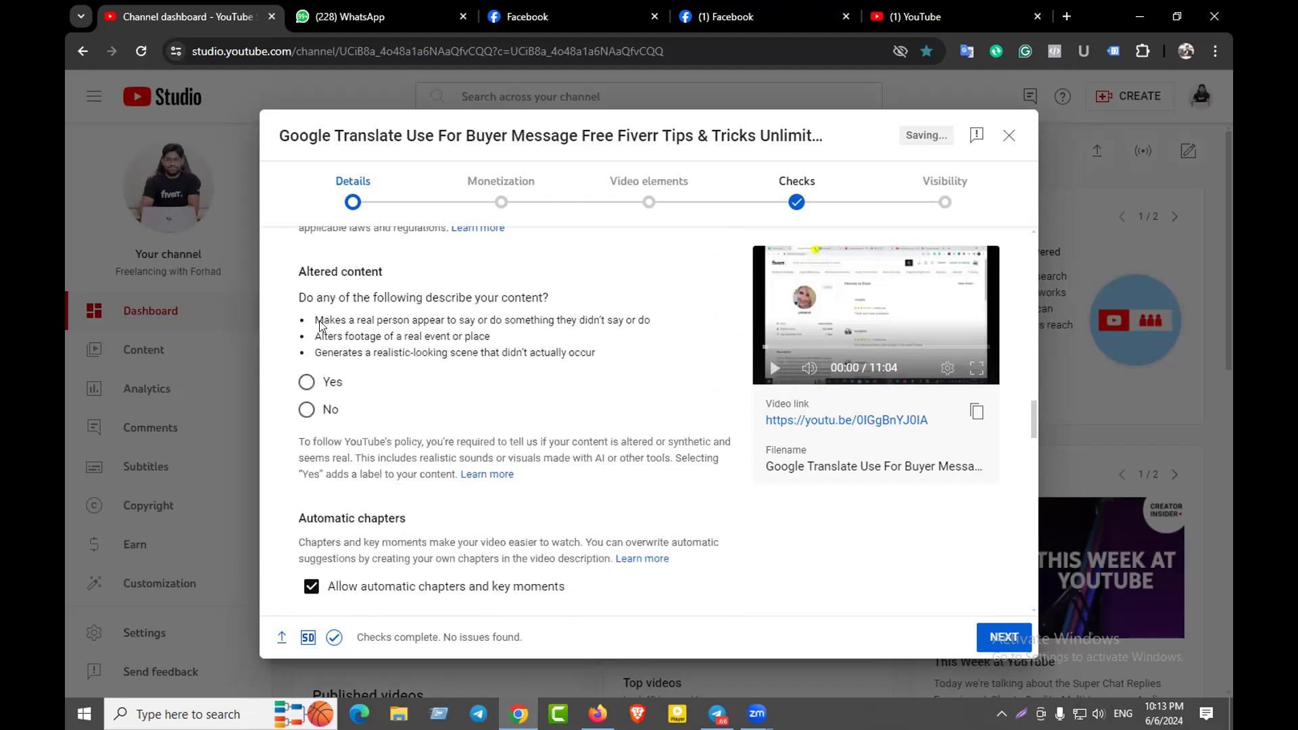
{"action": "scroll", "coordinate": [379, 435], "scroll_direction": "down", "scroll_amount": 4}
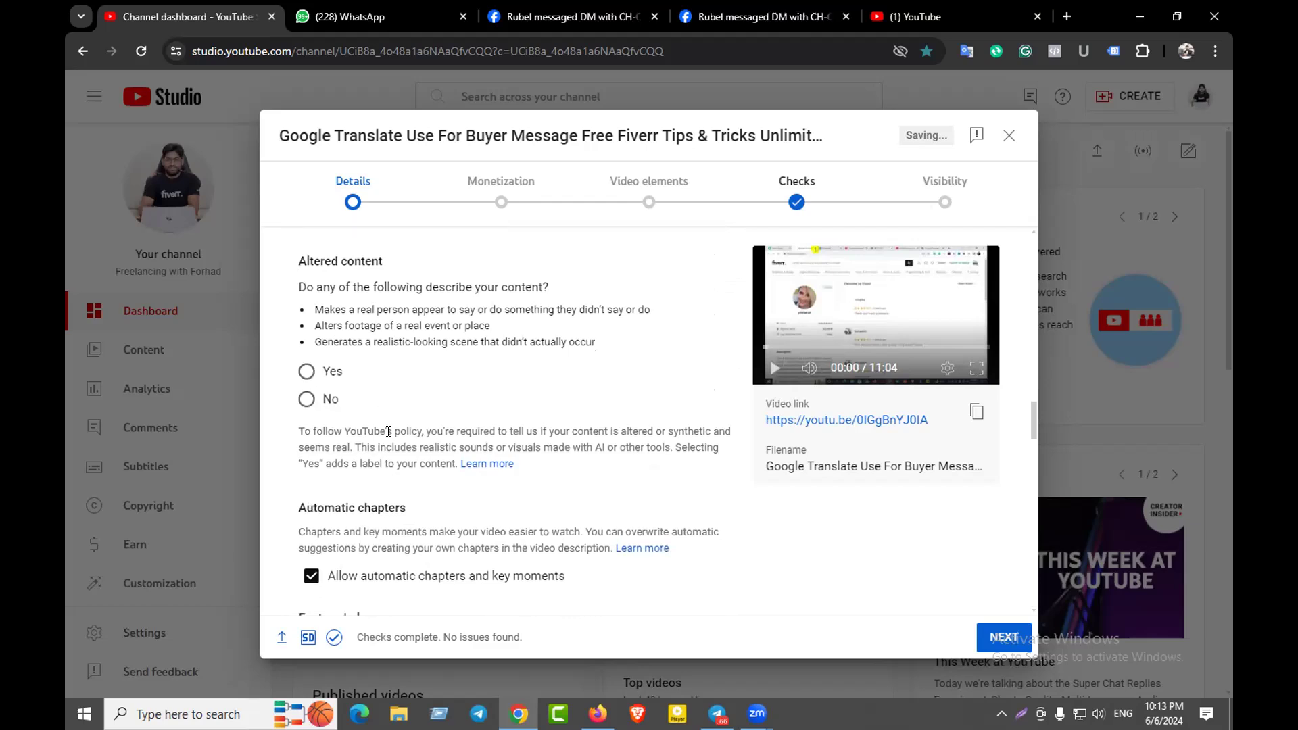
{"action": "scroll", "coordinate": [398, 400], "scroll_direction": "up", "scroll_amount": 3}
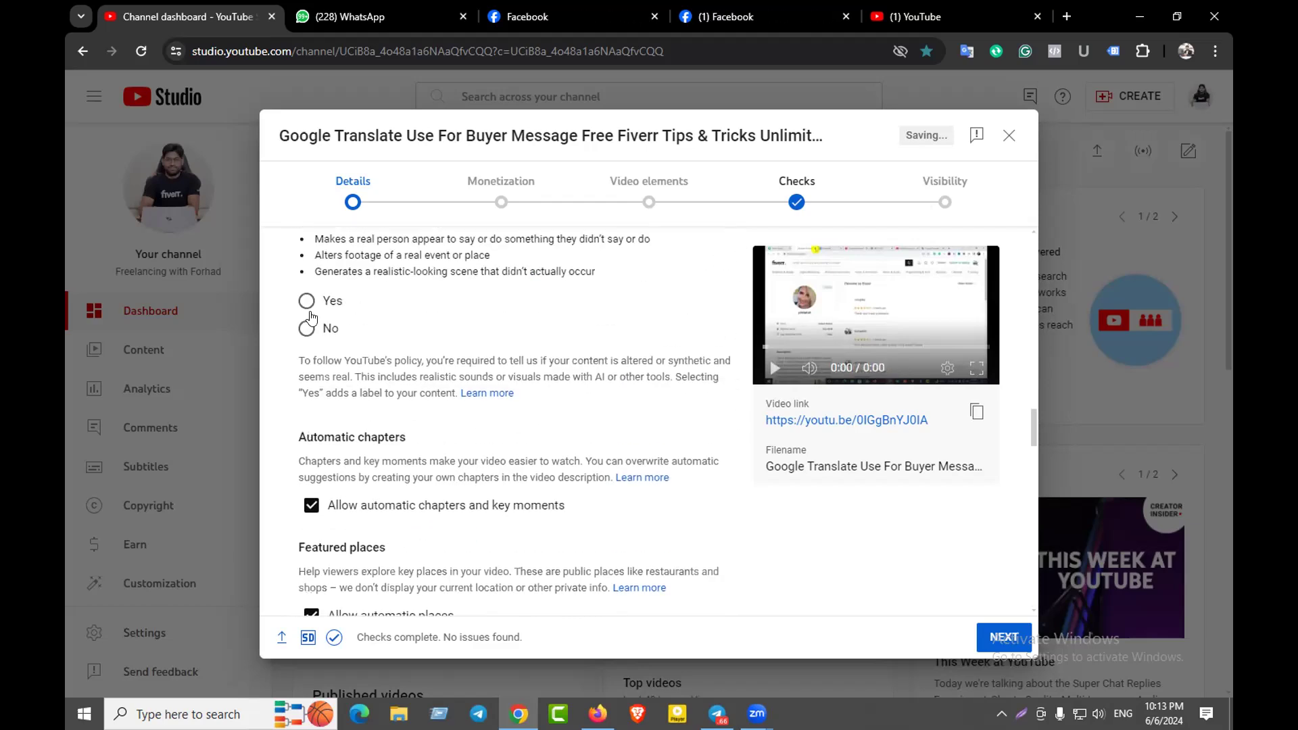
{"action": "scroll", "coordinate": [304, 319], "scroll_direction": "down", "scroll_amount": 3}
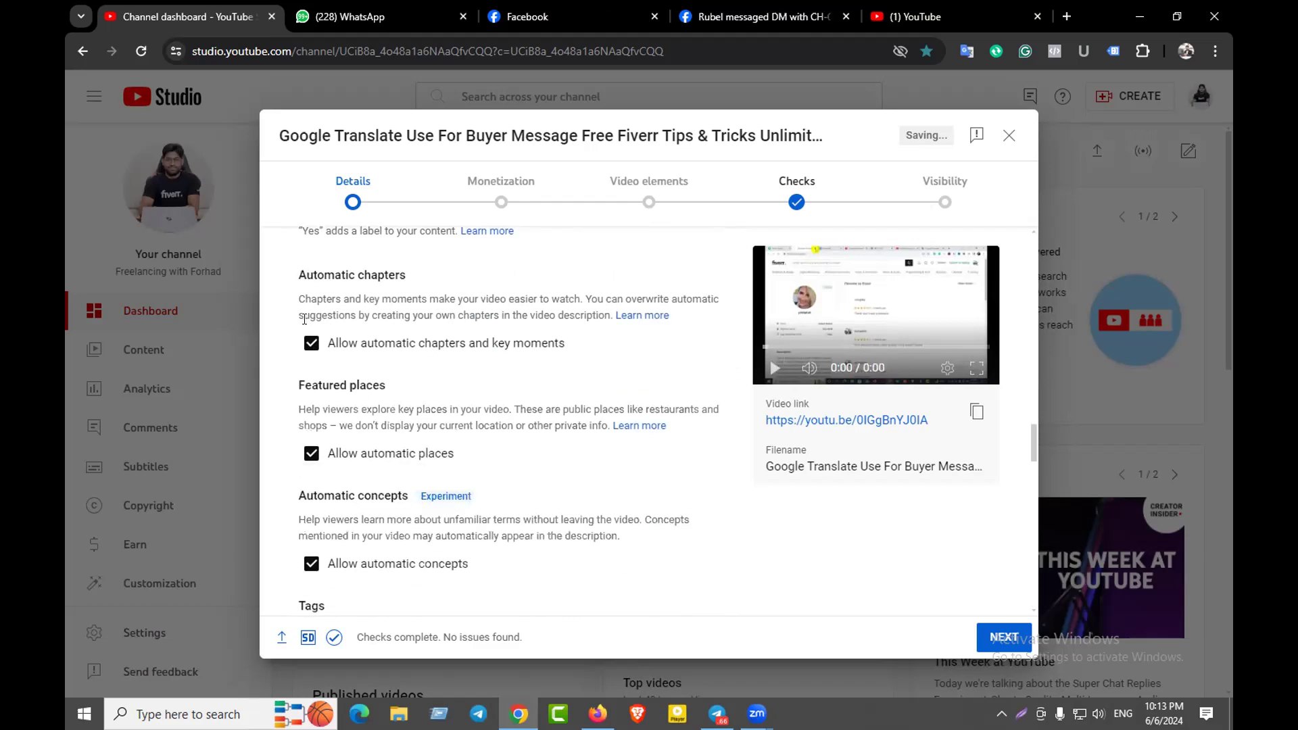
{"action": "scroll", "coordinate": [334, 454], "scroll_direction": "down", "scroll_amount": 3}
Examine the video's Tags field and its character limit without adding tags
{"action": "left_click", "coordinate": [369, 438]}
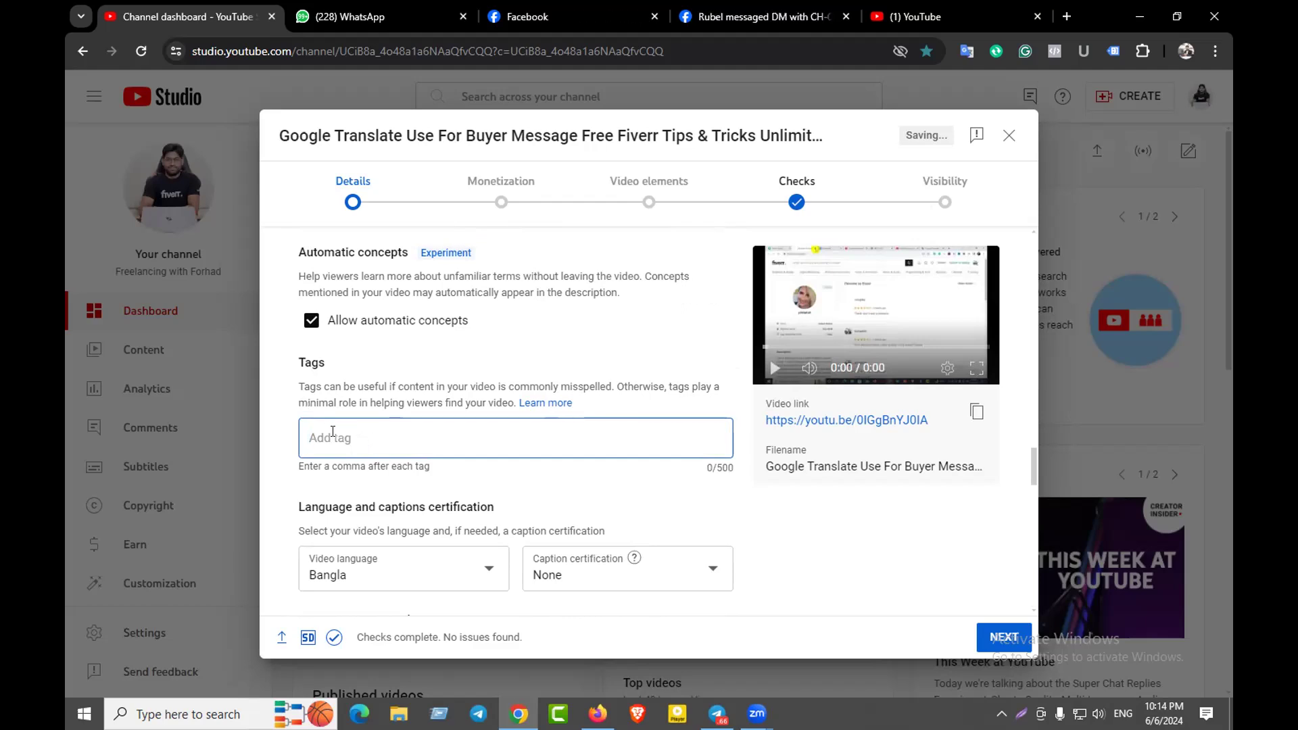
{"action": "left_click_drag", "start_coordinate": [706, 468], "coordinate": [733, 477]}
{"action": "left_click", "coordinate": [686, 479]}
{"action": "left_click", "coordinate": [556, 440]}
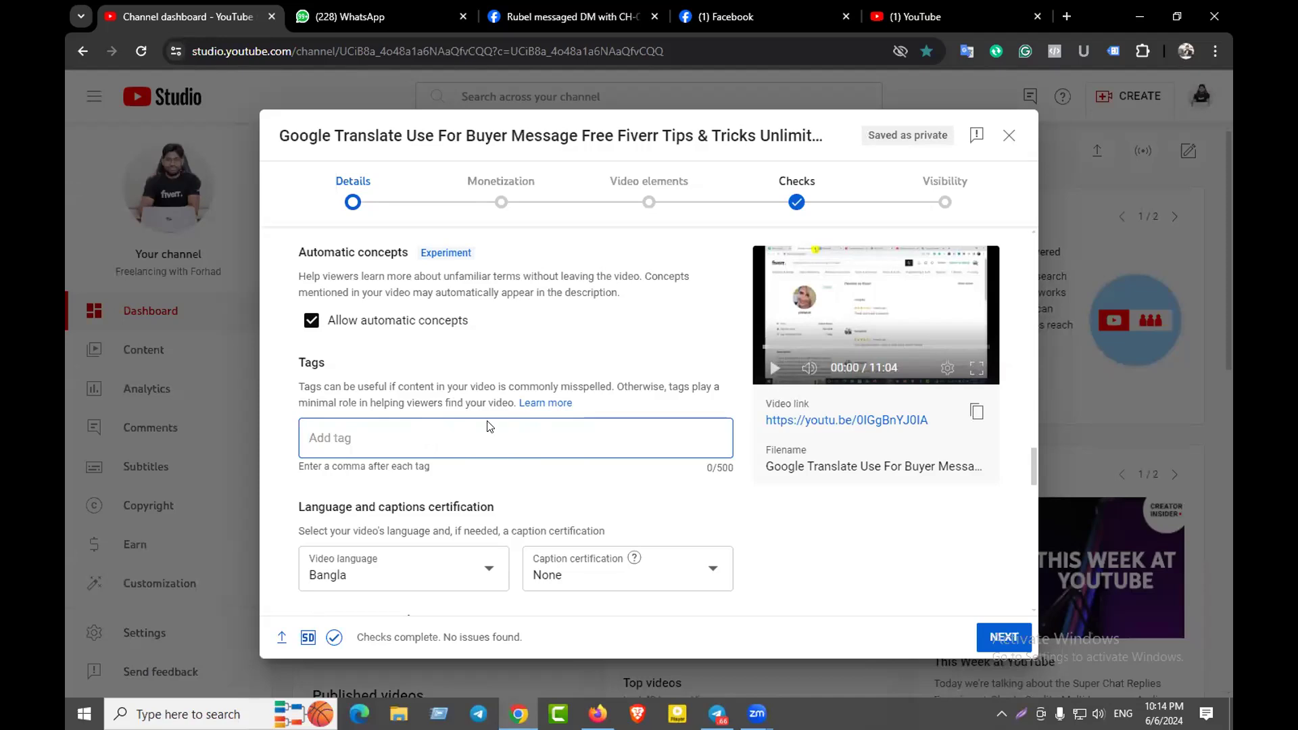
{"action": "left_click", "coordinate": [482, 397]}
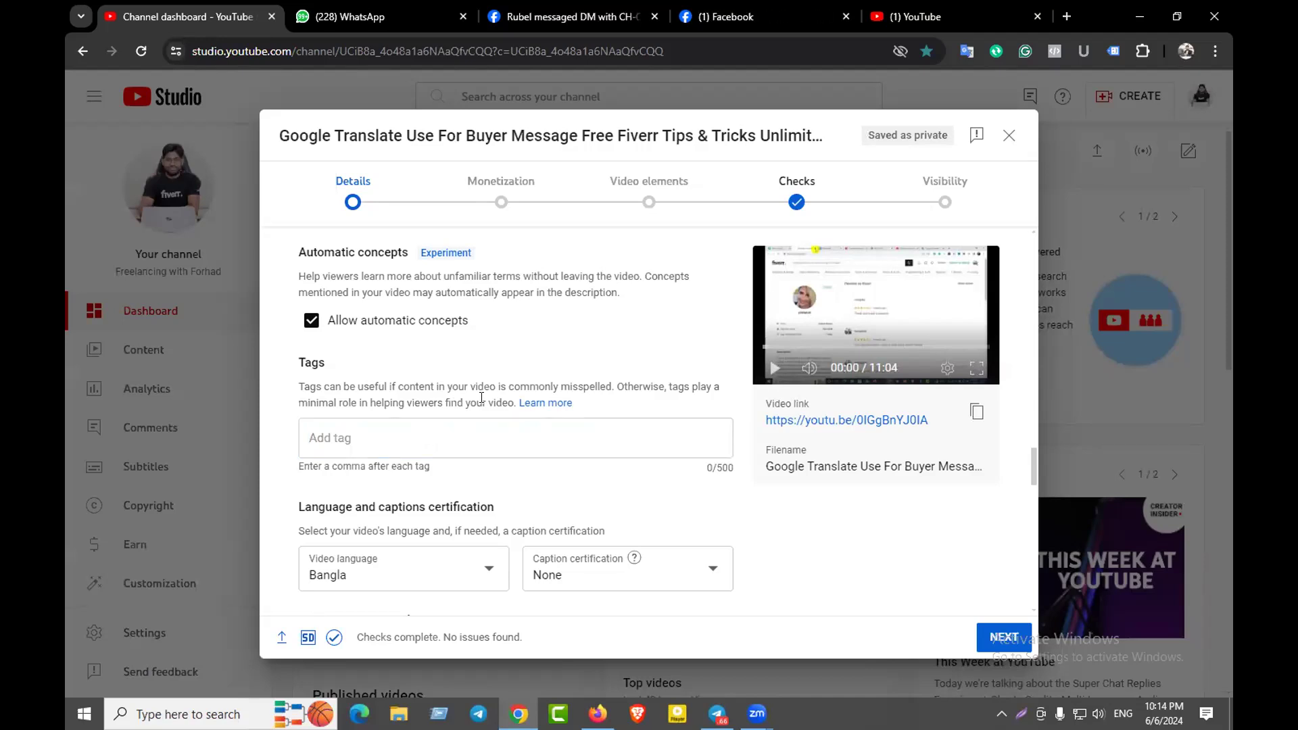
Set the video language to English and change it to Dutch
{"action": "scroll", "coordinate": [488, 404], "scroll_direction": "down", "scroll_amount": 2}
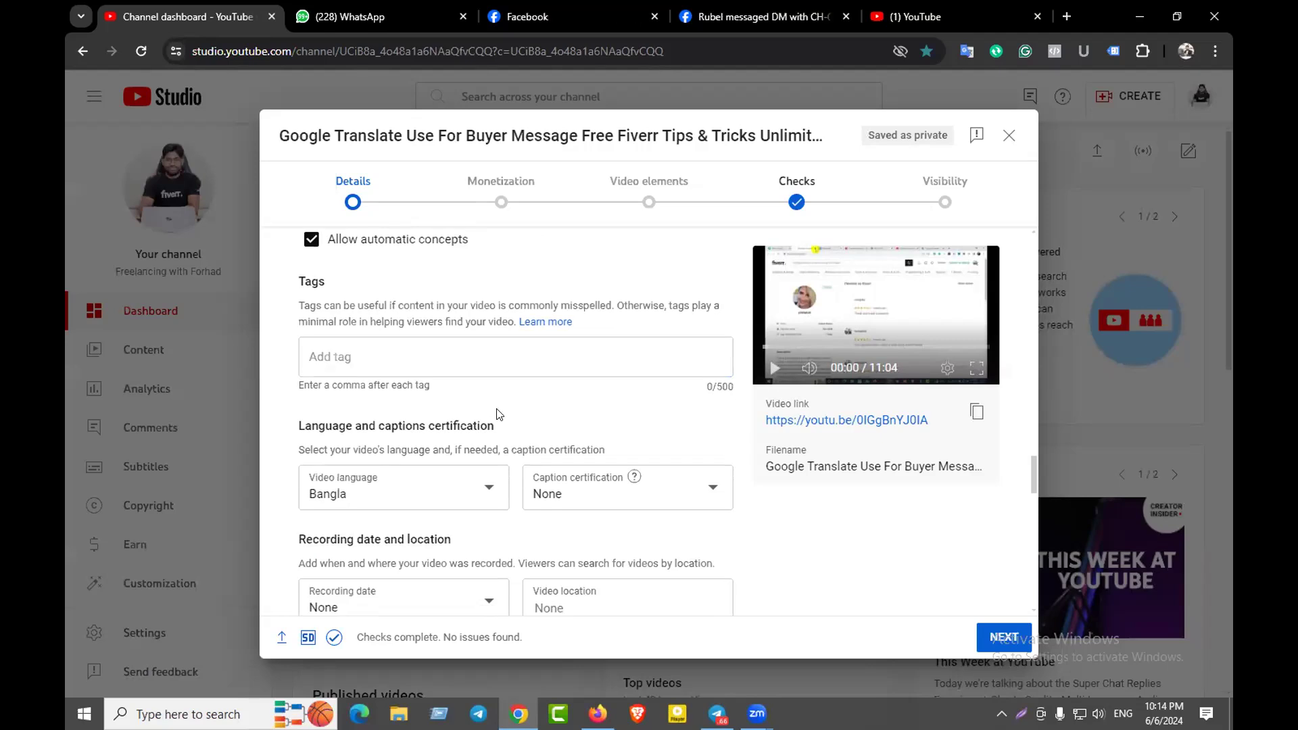
{"action": "scroll", "coordinate": [497, 413], "scroll_direction": "down", "scroll_amount": 1}
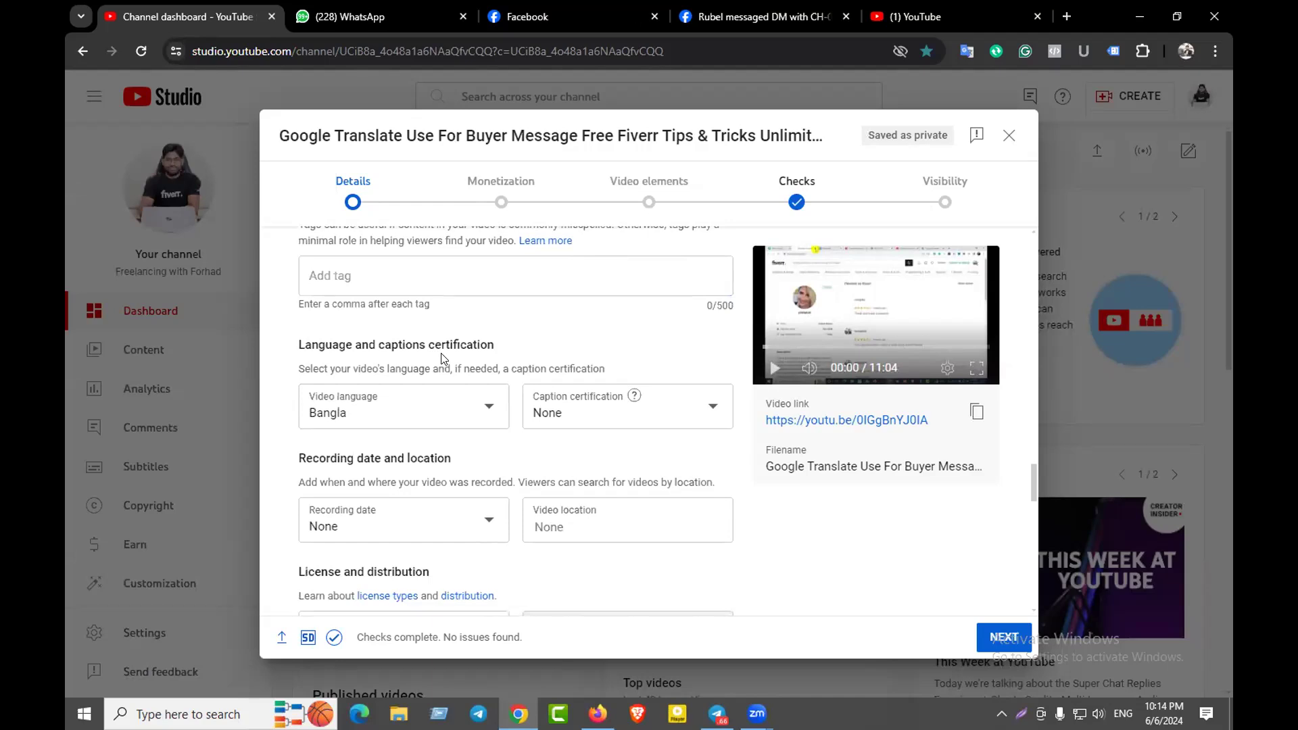
{"action": "scroll", "coordinate": [496, 351], "scroll_direction": "down", "scroll_amount": 2}
{"action": "scroll", "coordinate": [406, 298], "scroll_direction": "up", "scroll_amount": 1}
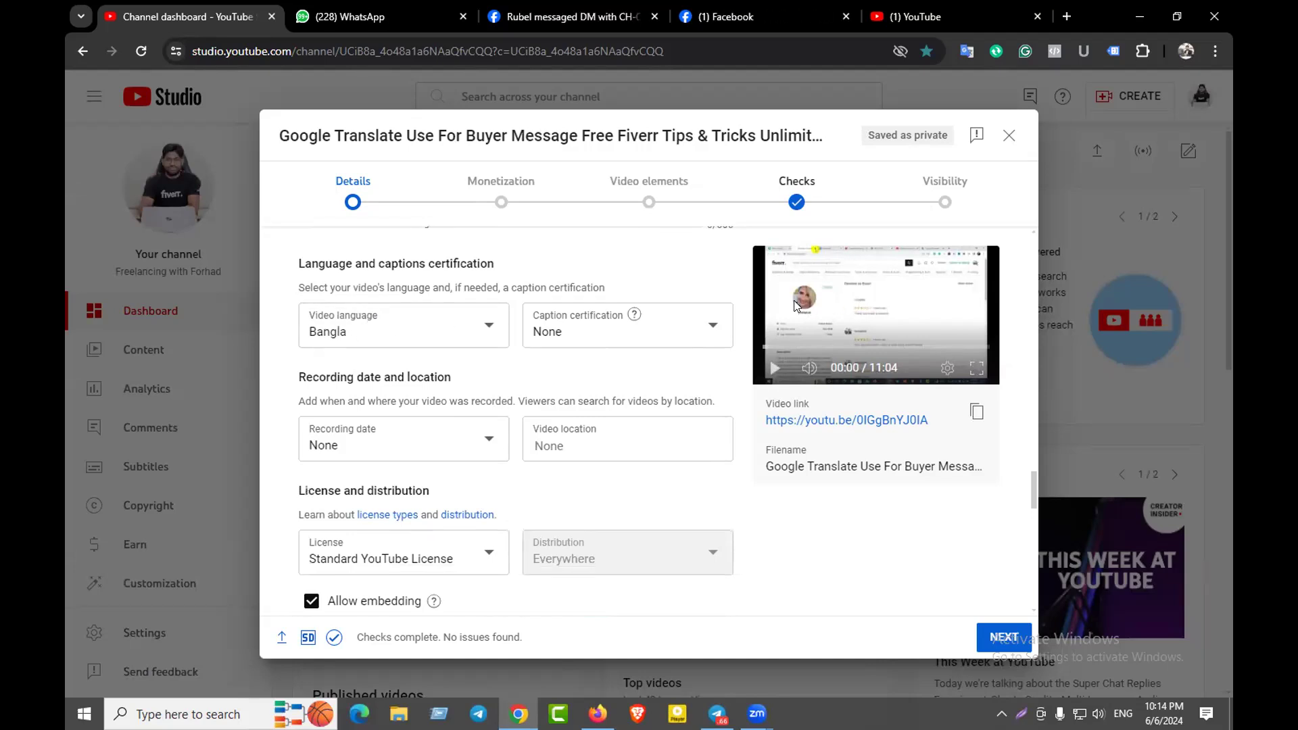
{"action": "left_click", "coordinate": [406, 341]}
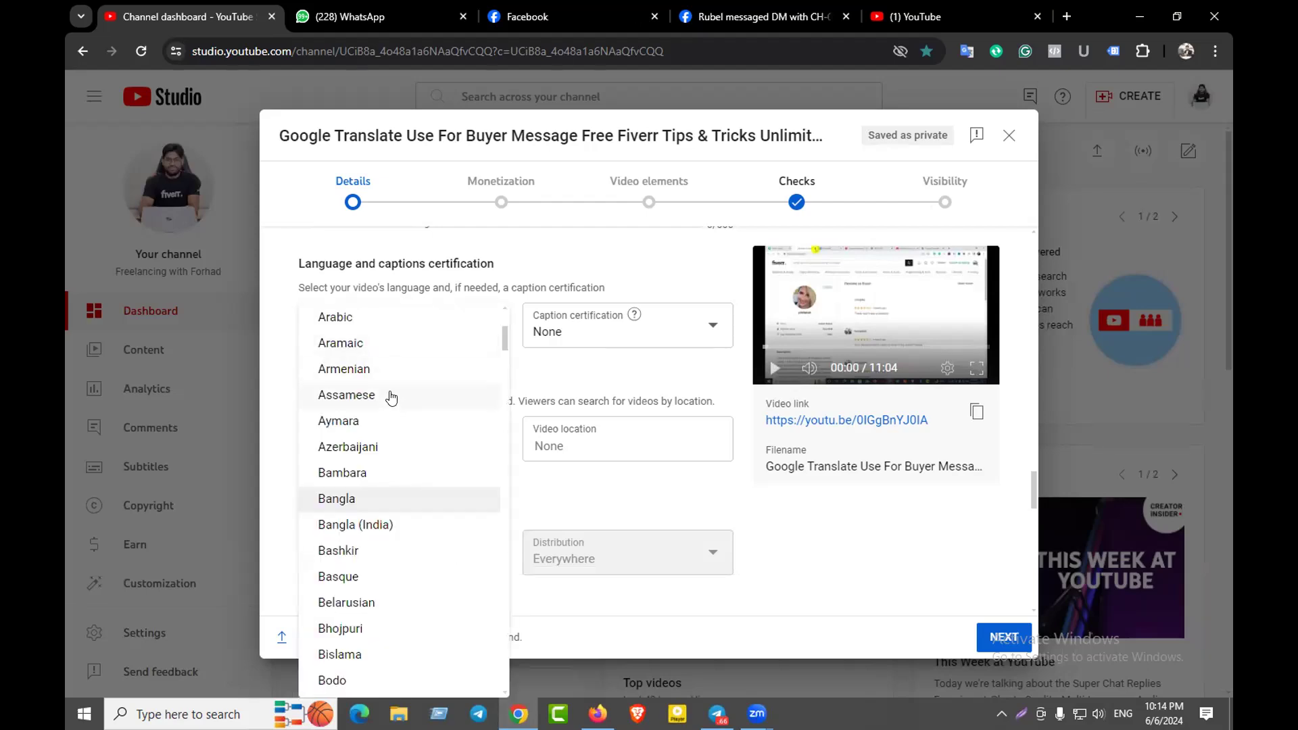
{"action": "scroll", "coordinate": [385, 519], "scroll_direction": "down", "scroll_amount": 5}
{"action": "scroll", "coordinate": [382, 530], "scroll_direction": "down", "scroll_amount": 8}
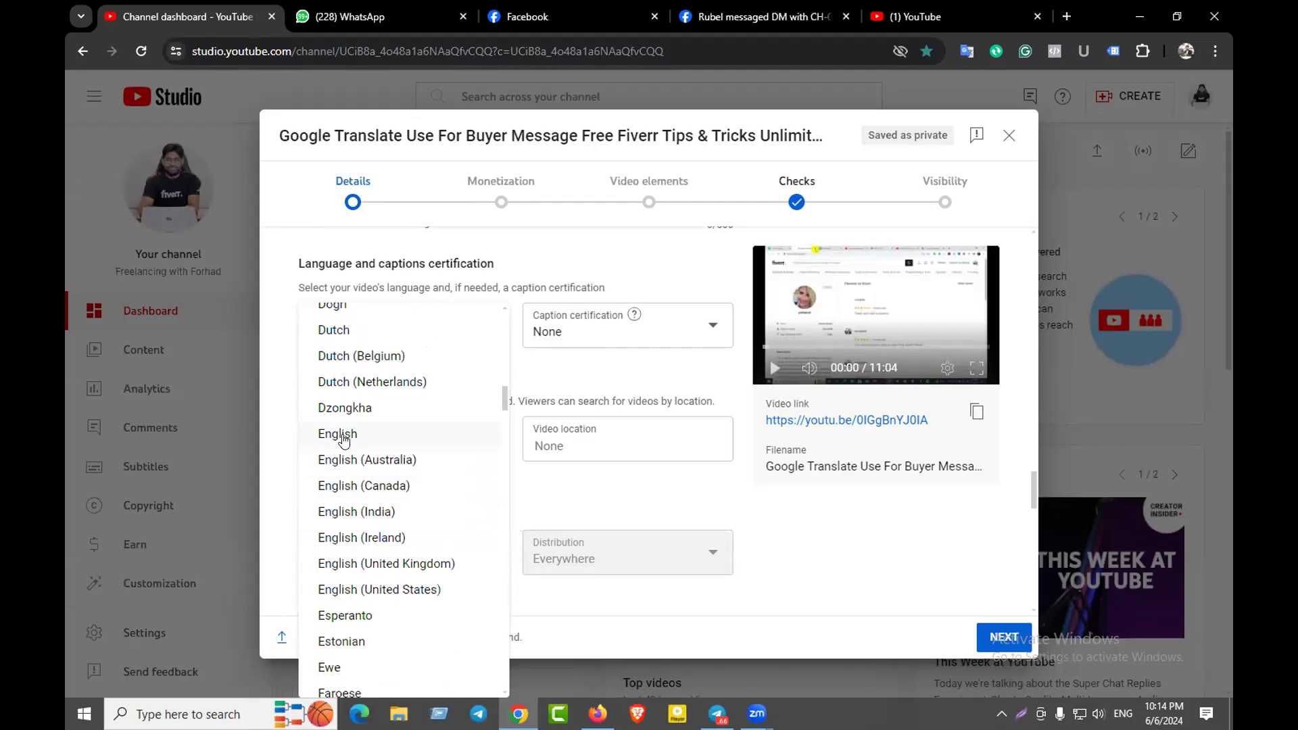
{"action": "left_click", "coordinate": [343, 433]}
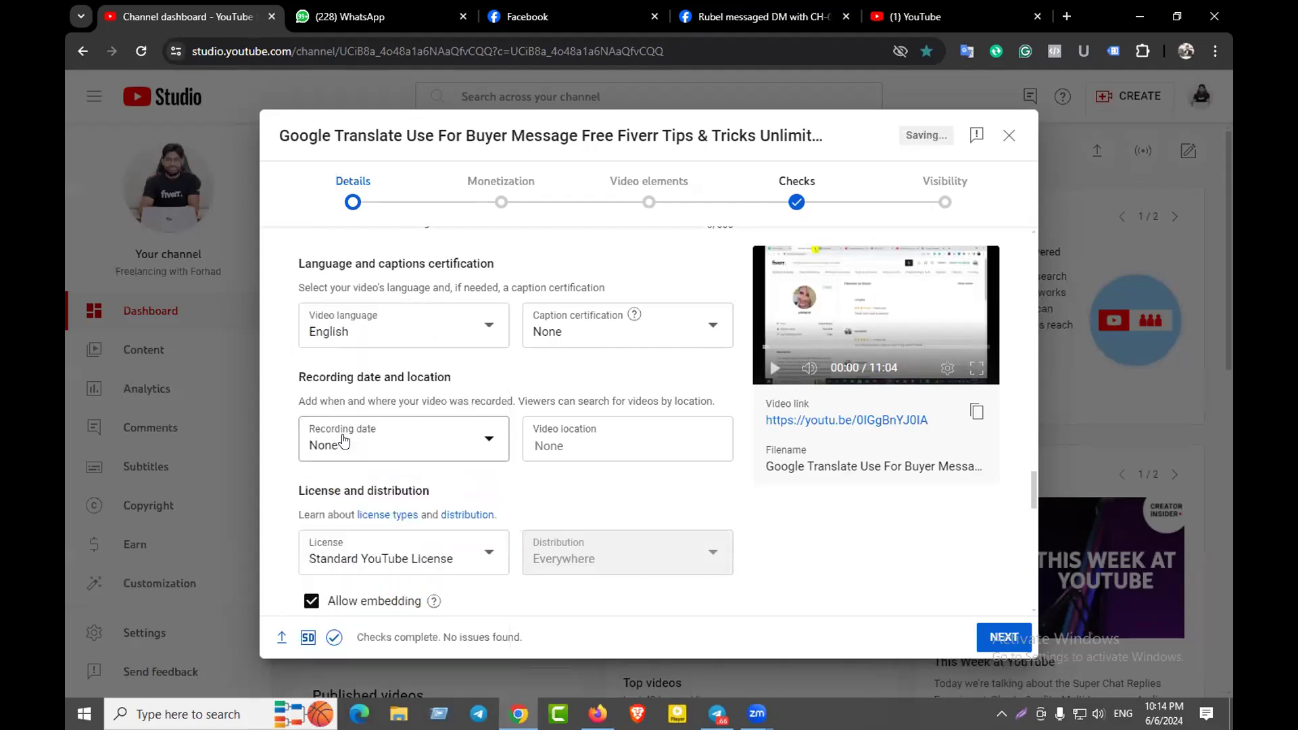
{"action": "left_click", "coordinate": [454, 333]}
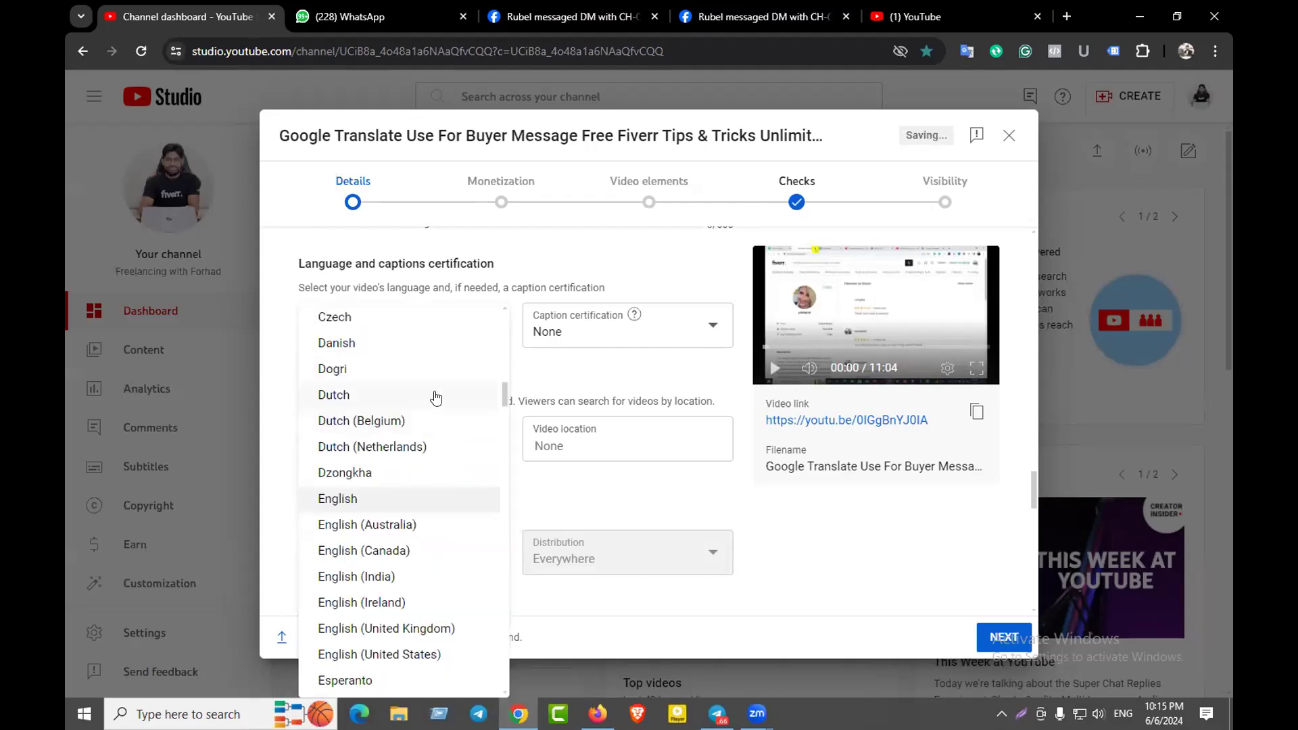
{"action": "left_click", "coordinate": [350, 395]}
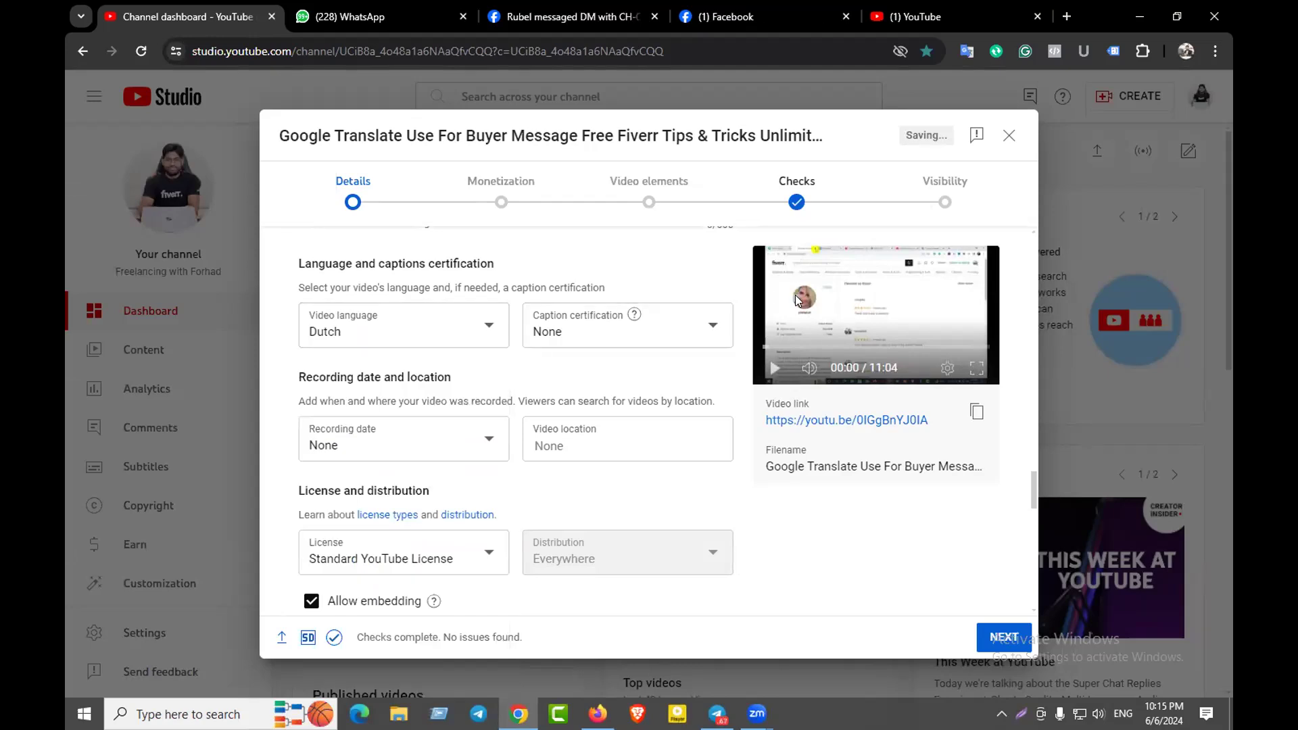
Set the video language to Bangla
{"action": "left_click", "coordinate": [425, 330]}
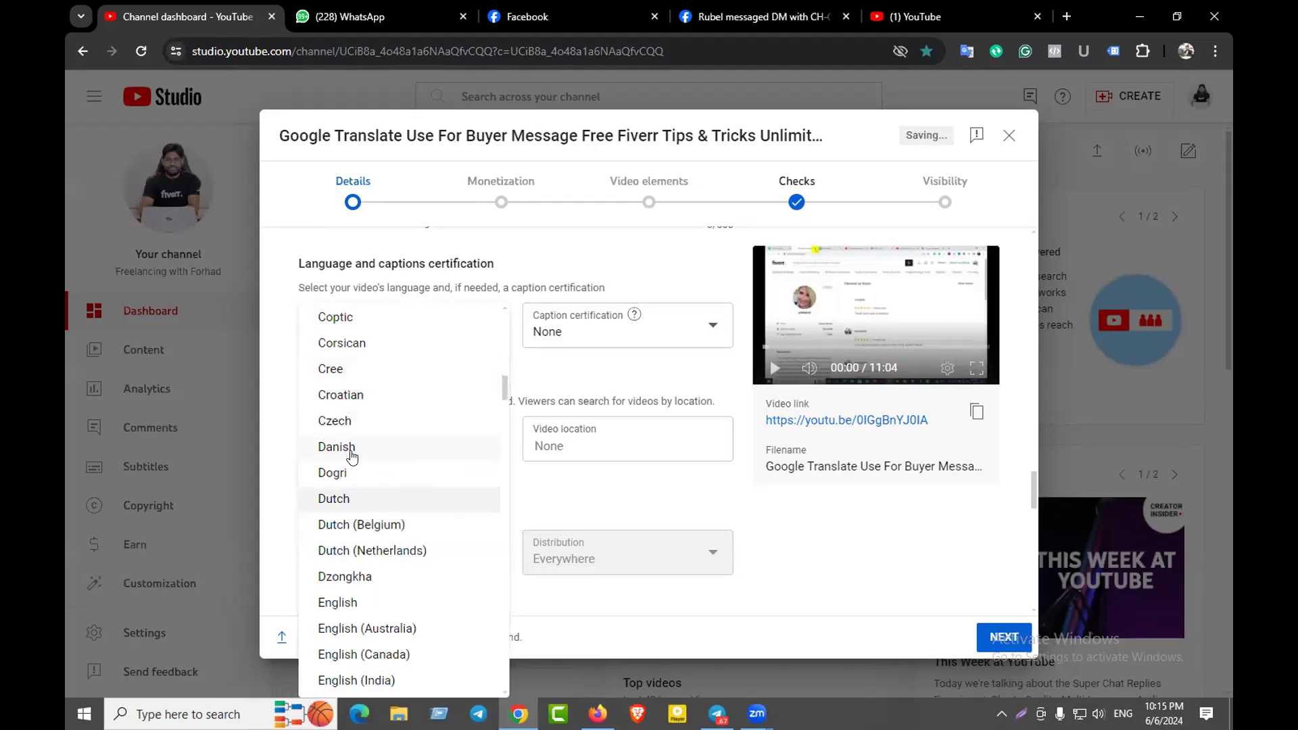
{"action": "scroll", "coordinate": [344, 468], "scroll_direction": "up", "scroll_amount": 10}
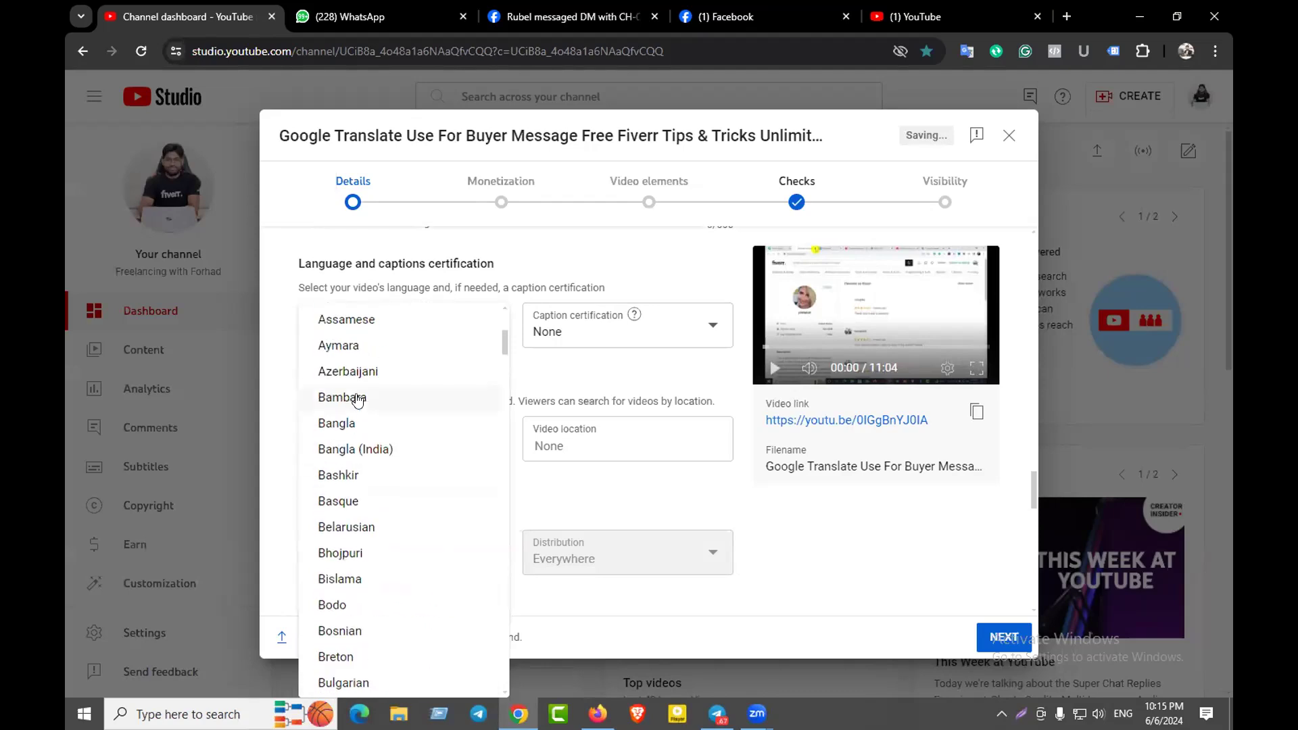
{"action": "scroll", "coordinate": [362, 548], "scroll_direction": "down", "scroll_amount": 1}
{"action": "scroll", "coordinate": [377, 519], "scroll_direction": "up", "scroll_amount": 2}
{"action": "left_click", "coordinate": [344, 510]}
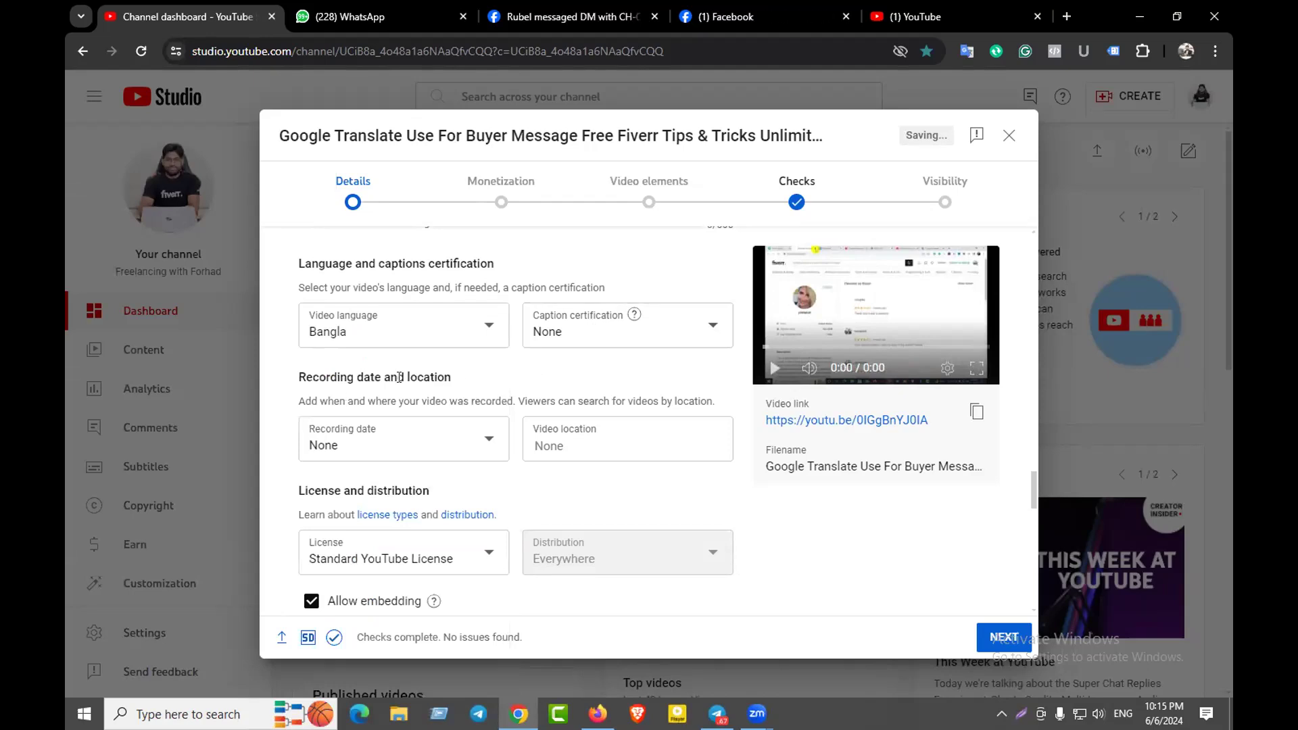
Set the recording date to Jun 6, 2024 and the video location to USA
{"action": "left_click", "coordinate": [466, 443]}
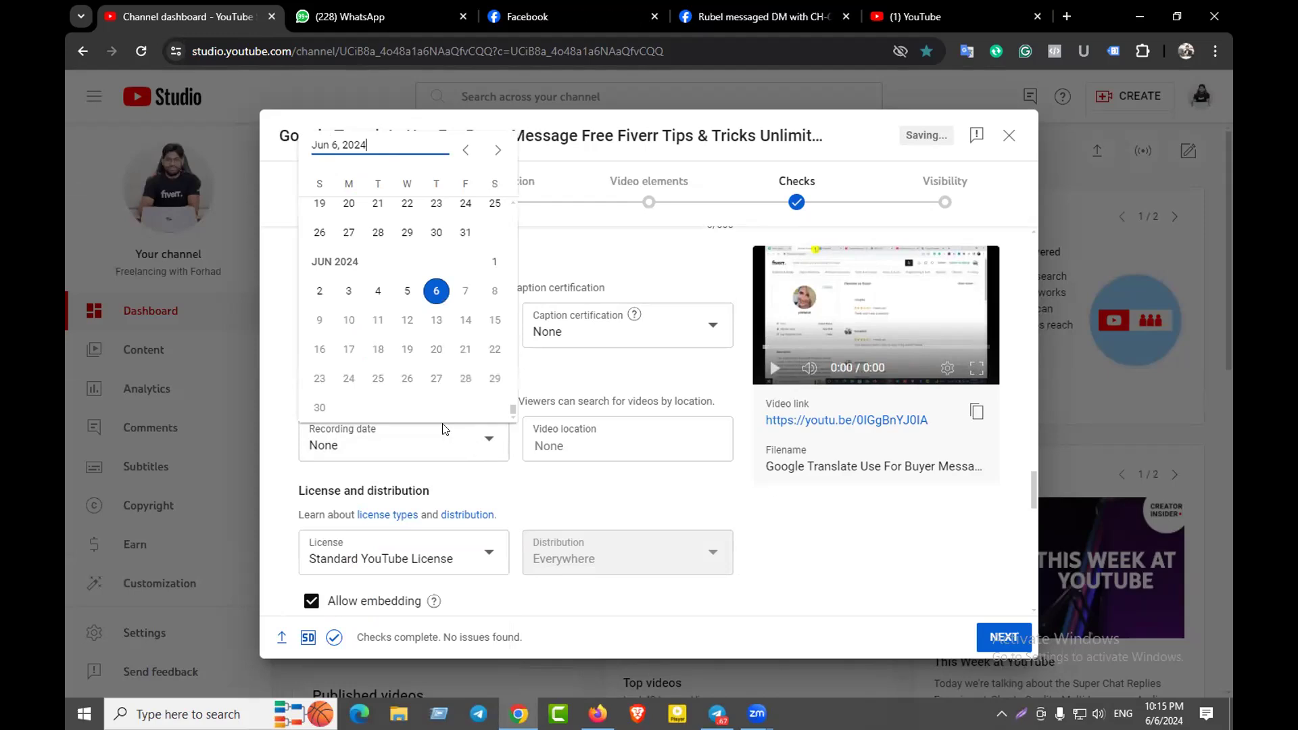
{"action": "left_click", "coordinate": [435, 292]}
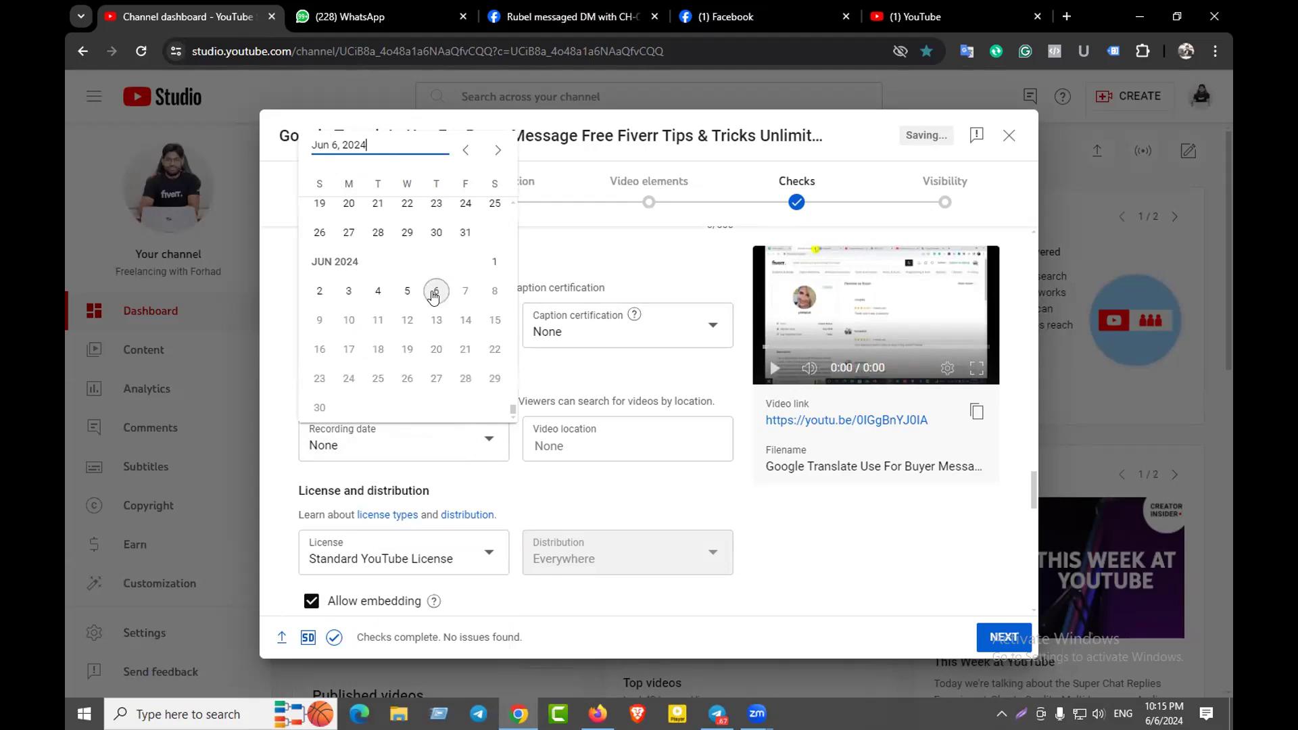
{"action": "left_click", "coordinate": [434, 292]}
{"action": "left_click", "coordinate": [566, 439]}
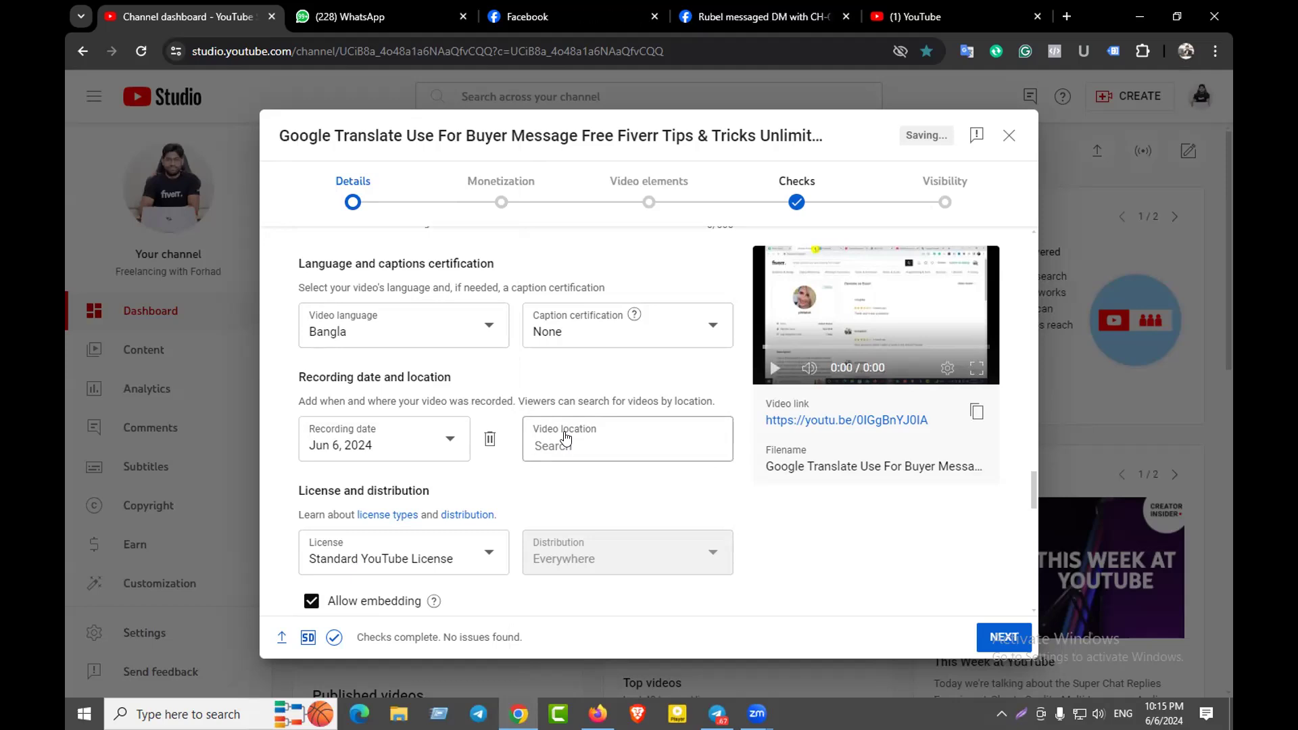
{"action": "type", "text": "USA"}
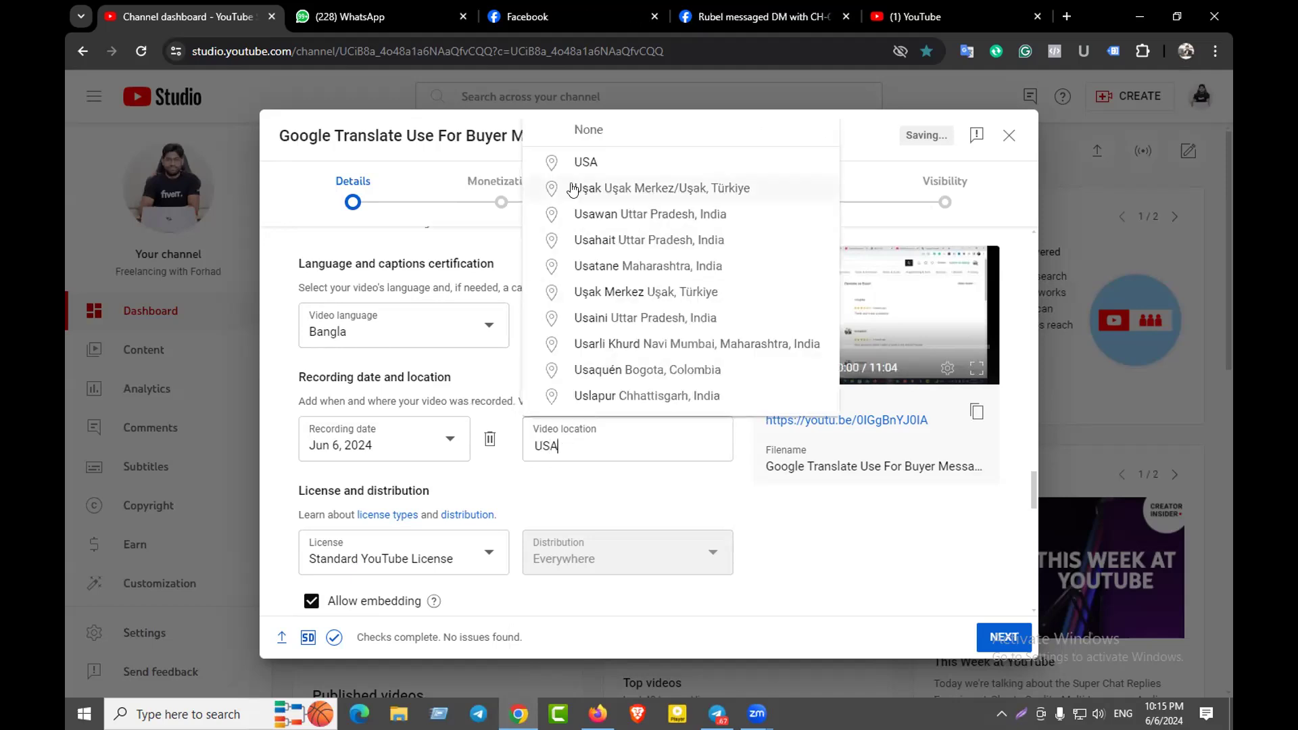
{"action": "left_click", "coordinate": [581, 163]}
Examine the license, embedding and Shorts remixing settings and the available video categories
{"action": "scroll", "coordinate": [509, 372], "scroll_direction": "down", "scroll_amount": 2}
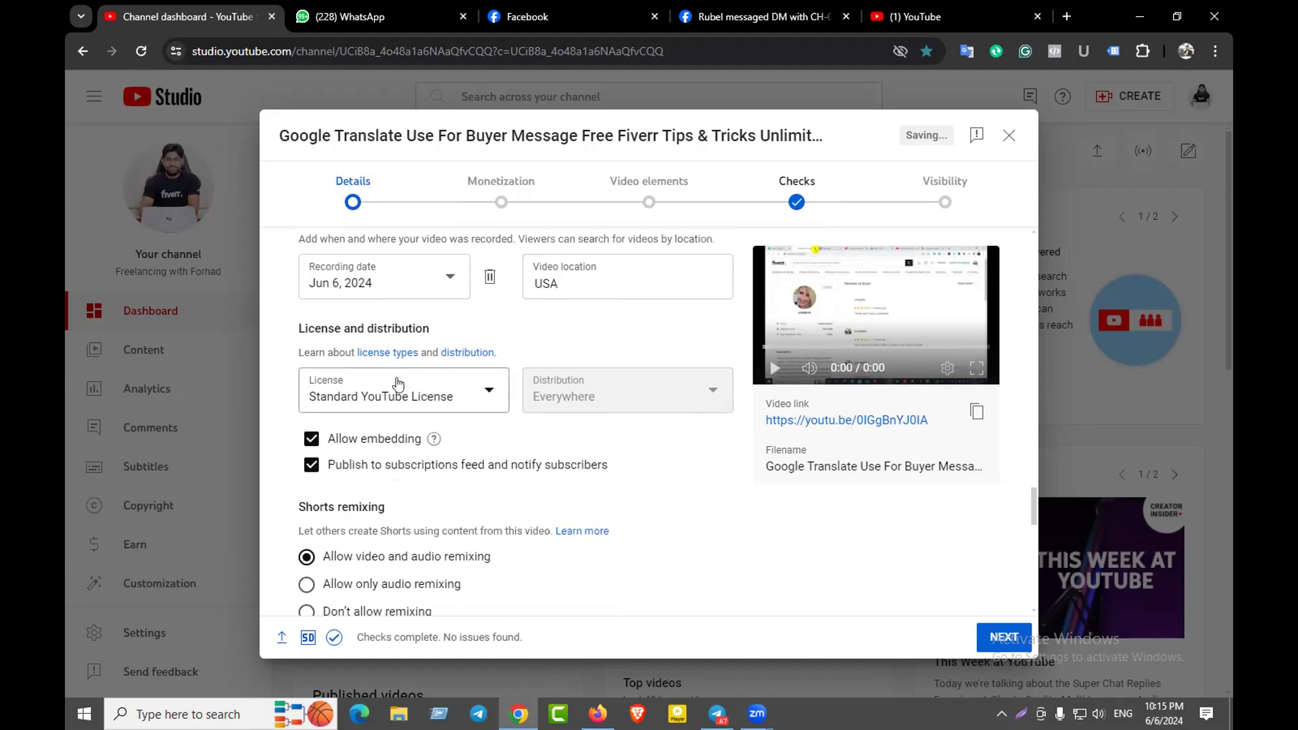
{"action": "scroll", "coordinate": [520, 424], "scroll_direction": "down", "scroll_amount": 2}
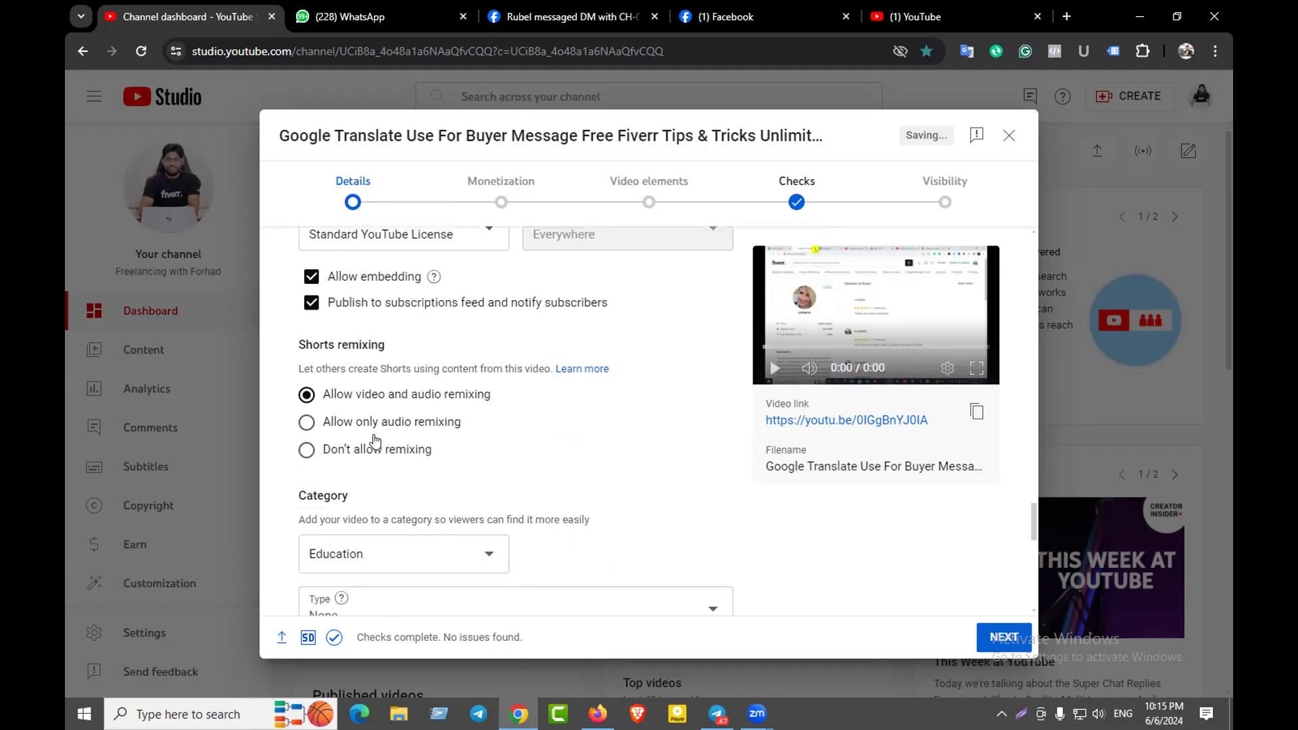
{"action": "scroll", "coordinate": [374, 458], "scroll_direction": "down", "scroll_amount": 1}
{"action": "scroll", "coordinate": [374, 457], "scroll_direction": "down", "scroll_amount": 1}
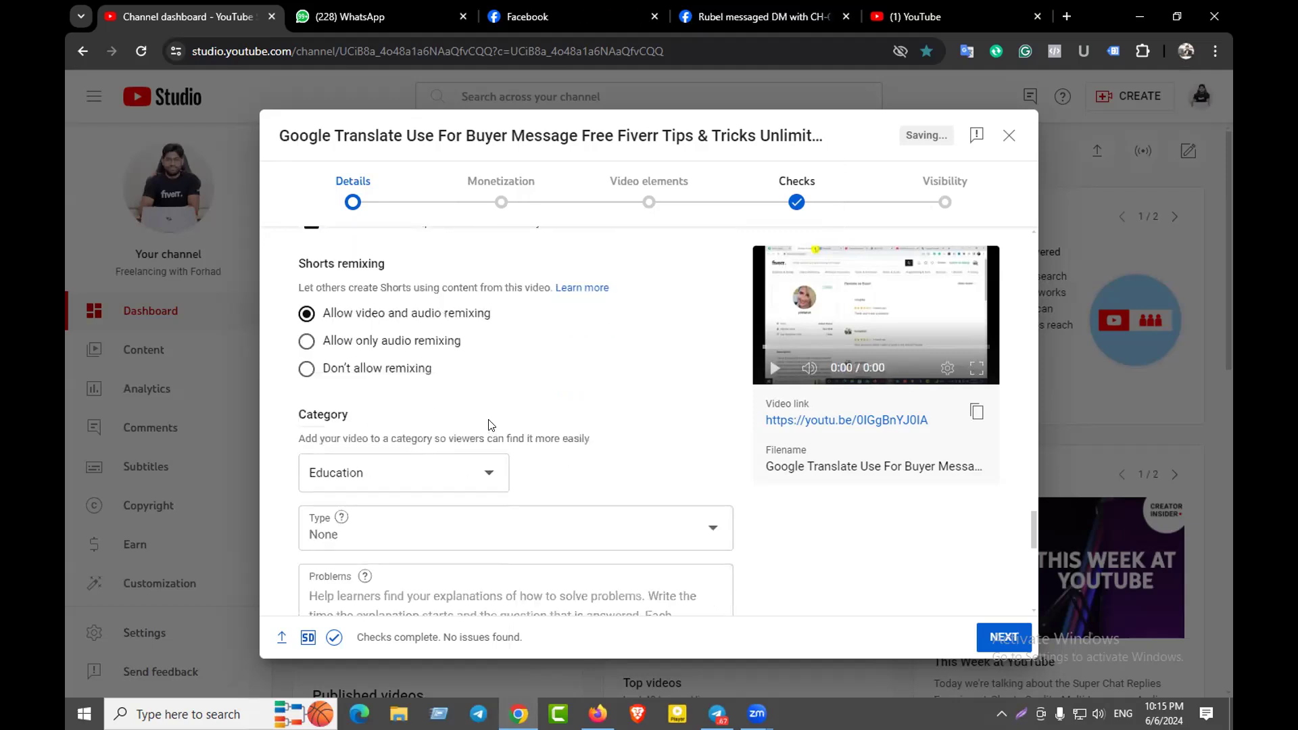
{"action": "scroll", "coordinate": [510, 422], "scroll_direction": "down", "scroll_amount": 2}
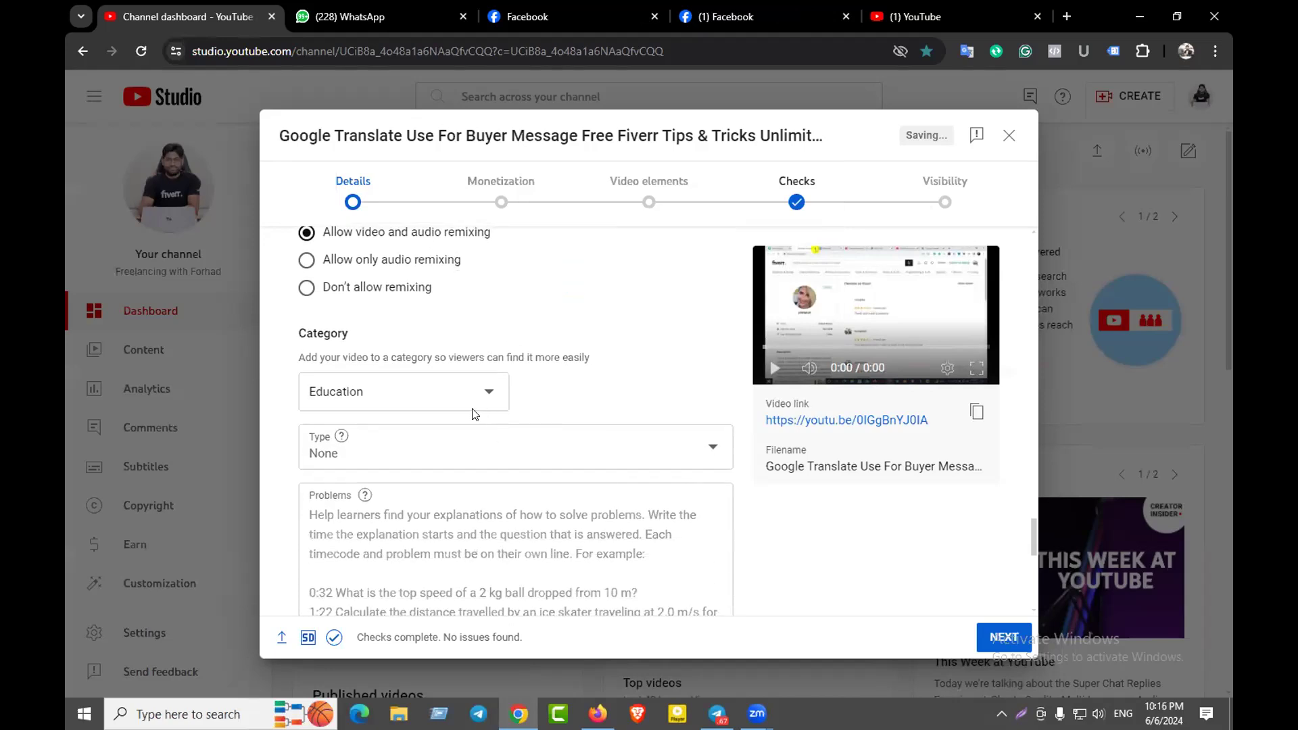
{"action": "left_click", "coordinate": [383, 392]}
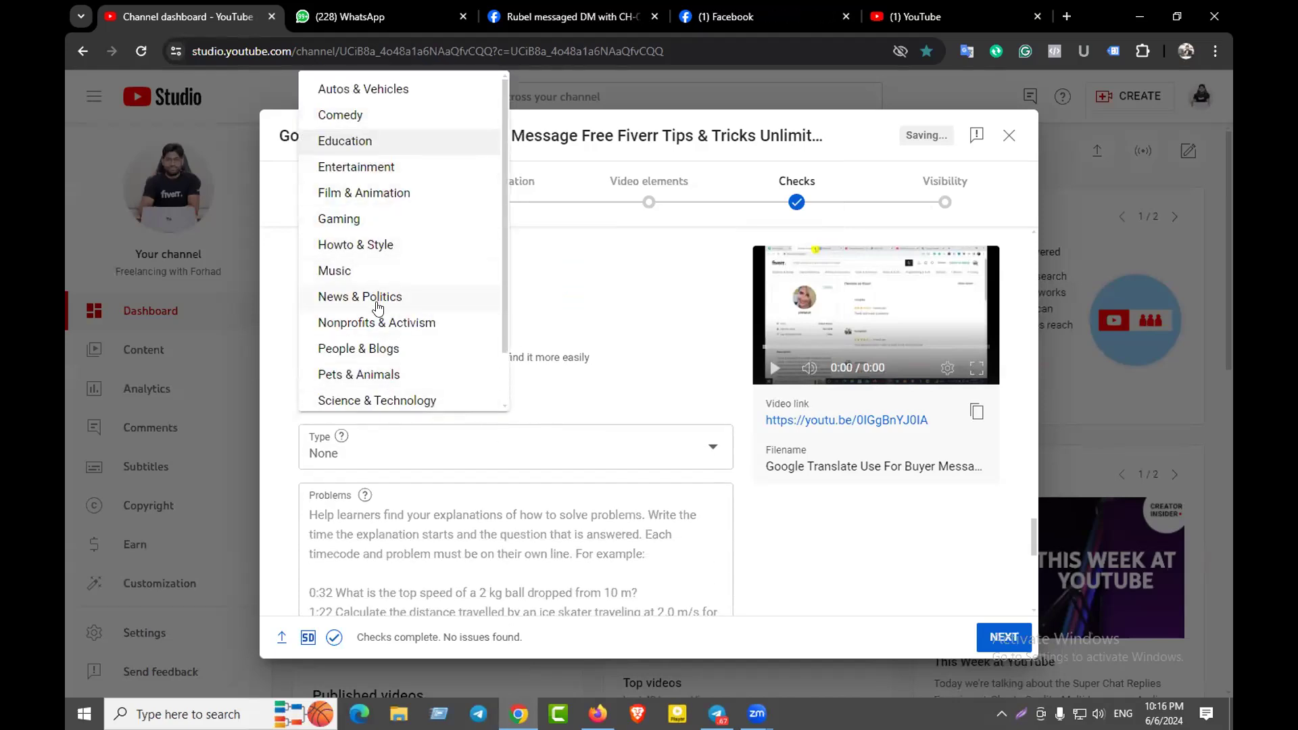
{"action": "scroll", "coordinate": [380, 307], "scroll_direction": "down", "scroll_amount": 1}
{"action": "scroll", "coordinate": [382, 305], "scroll_direction": "up", "scroll_amount": 1}
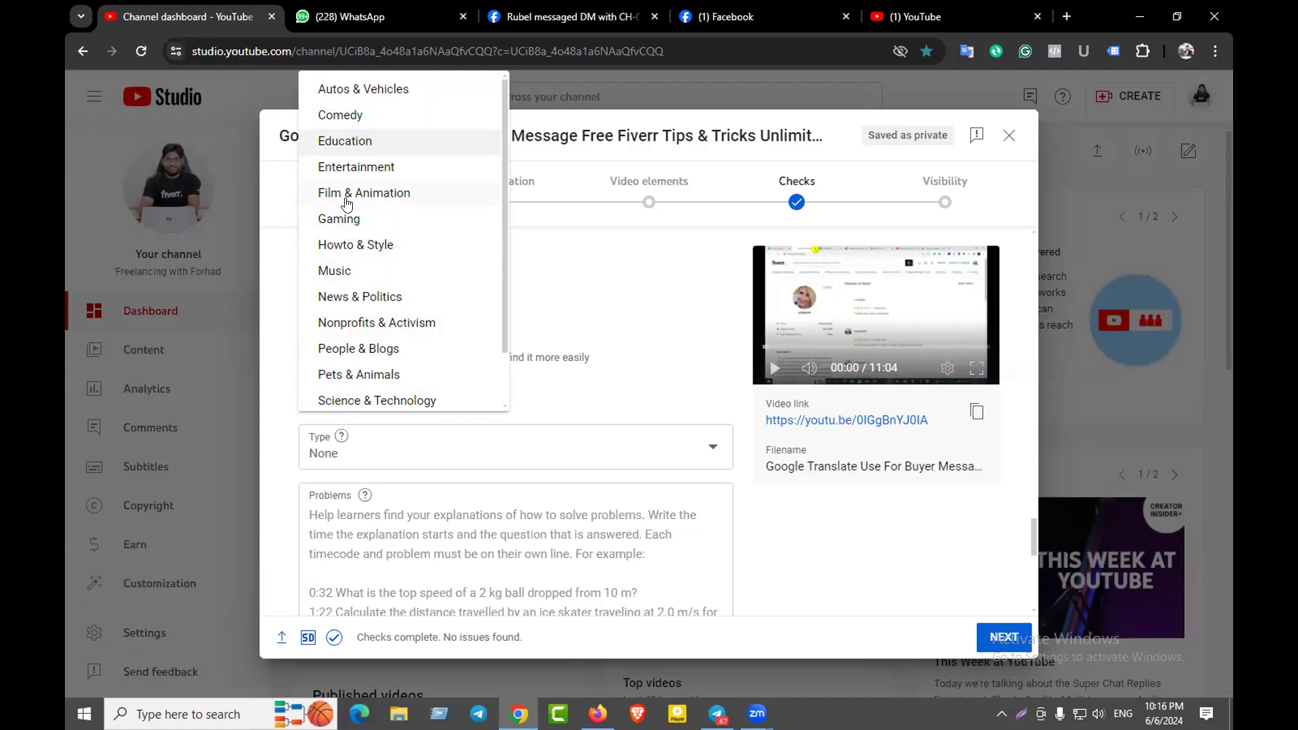
{"action": "left_click", "coordinate": [288, 281]}
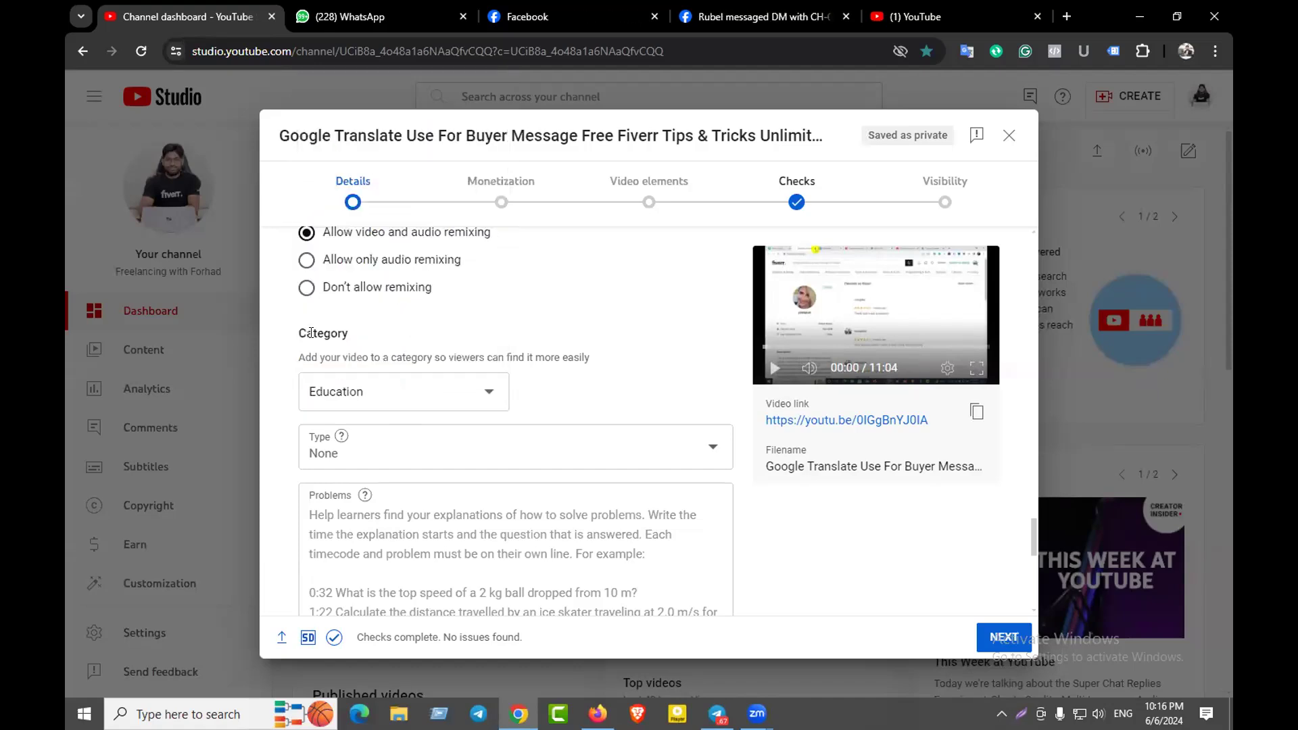
{"action": "left_click", "coordinate": [450, 393]}
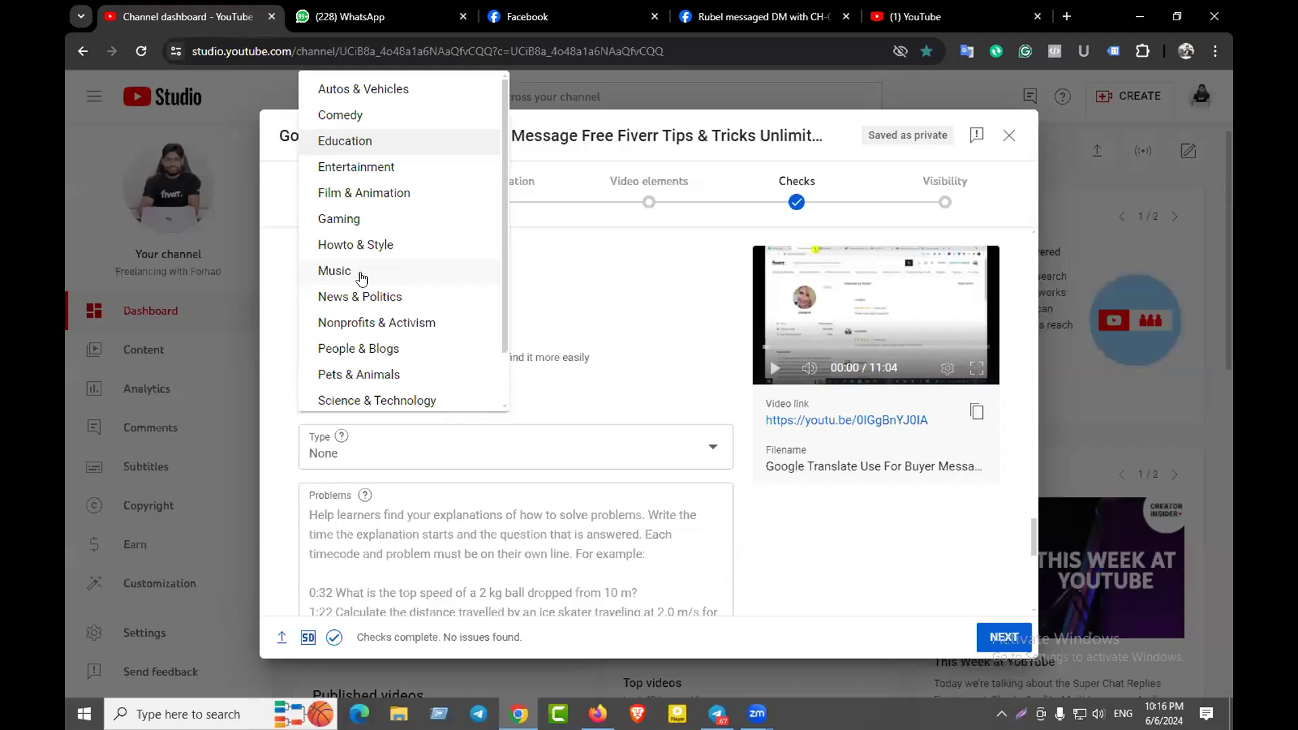
{"action": "left_click", "coordinate": [556, 242]}
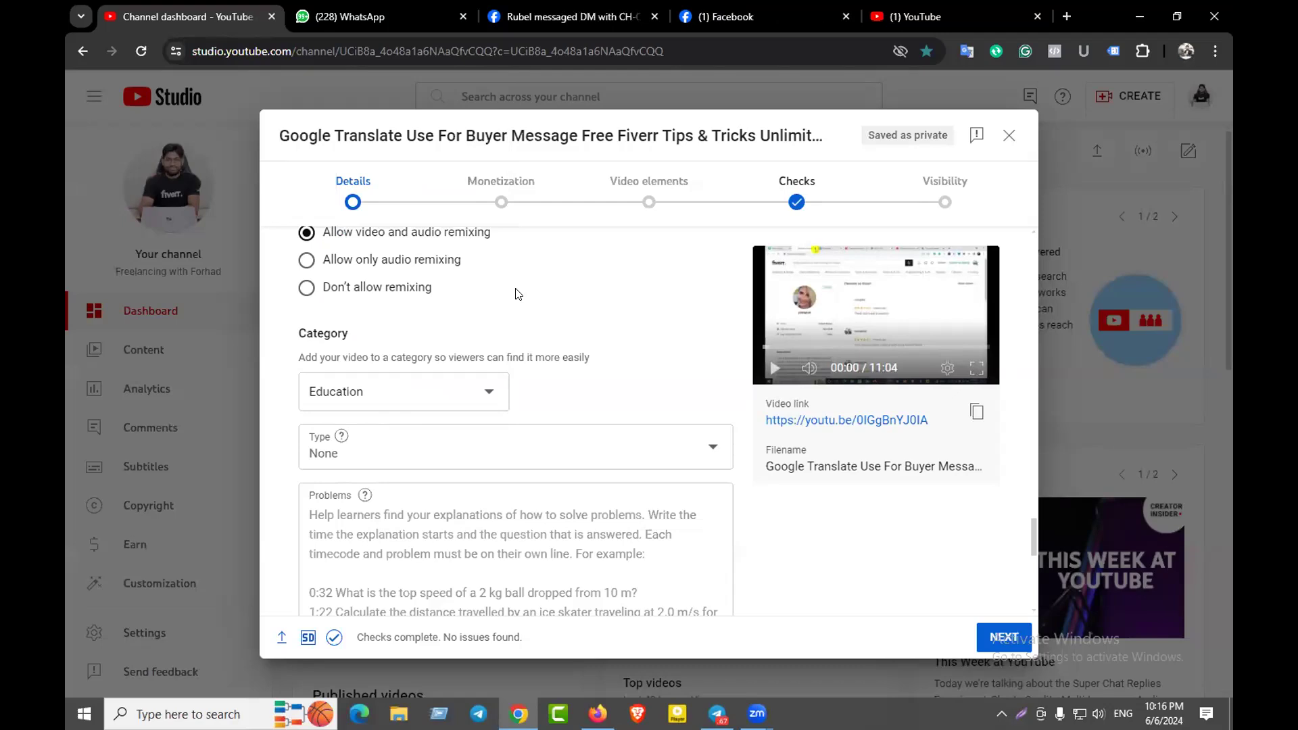
Set the education video type to Lecture and activate the Problems field
{"action": "scroll", "coordinate": [517, 298], "scroll_direction": "down", "scroll_amount": 3}
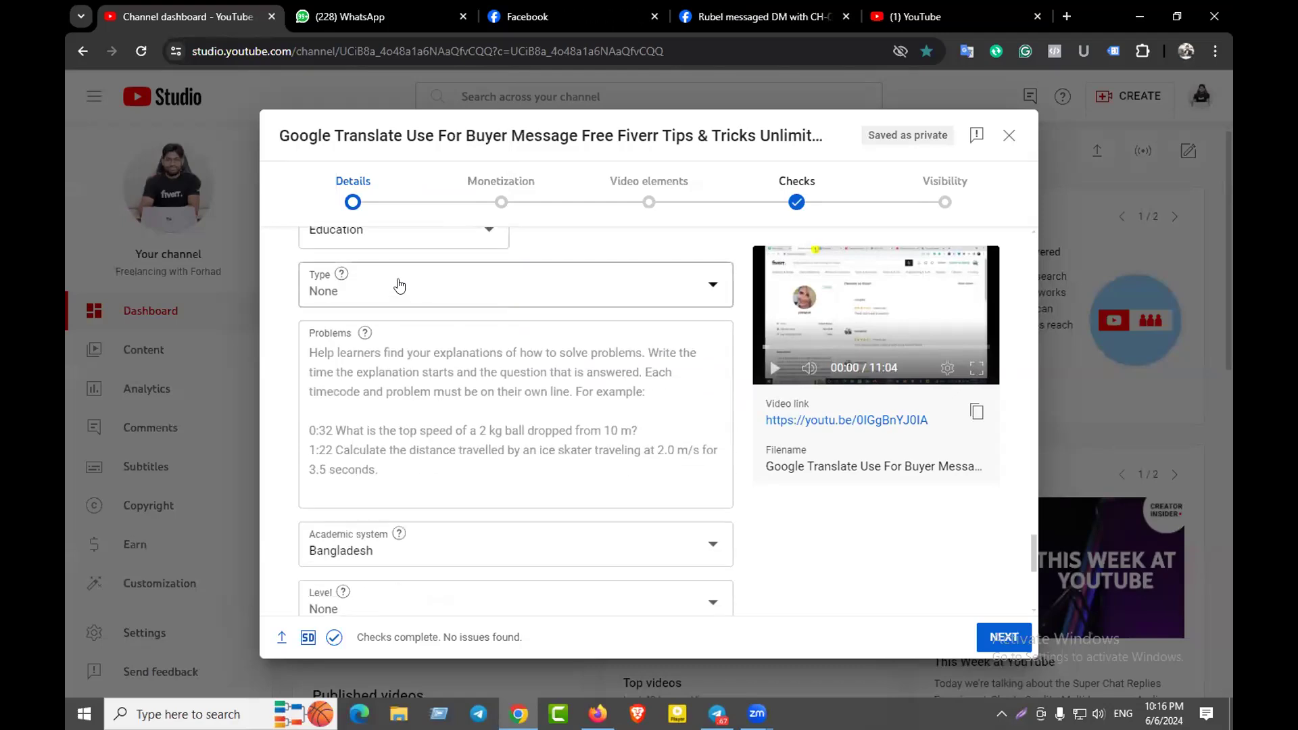
{"action": "left_click", "coordinate": [446, 283]}
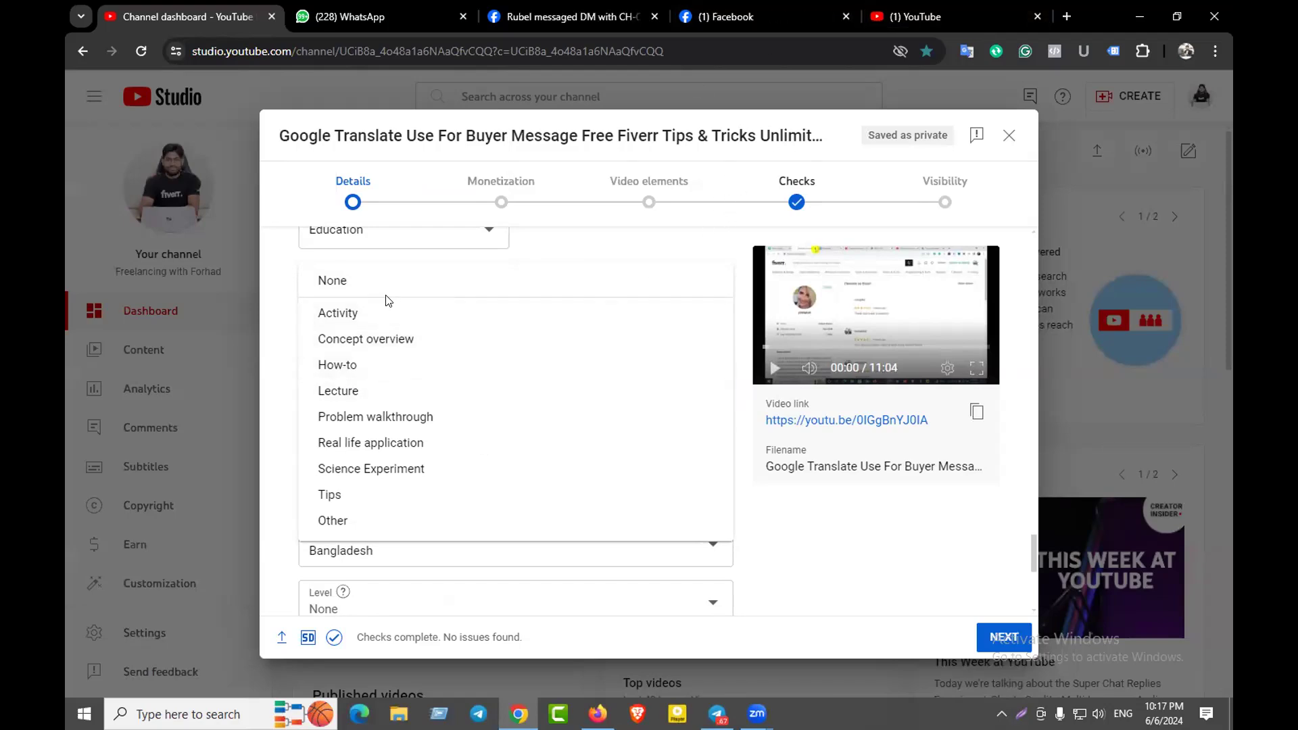
{"action": "left_click", "coordinate": [351, 392]}
{"action": "scroll", "coordinate": [301, 324], "scroll_direction": "down", "scroll_amount": 1}
{"action": "left_click", "coordinate": [302, 324]}
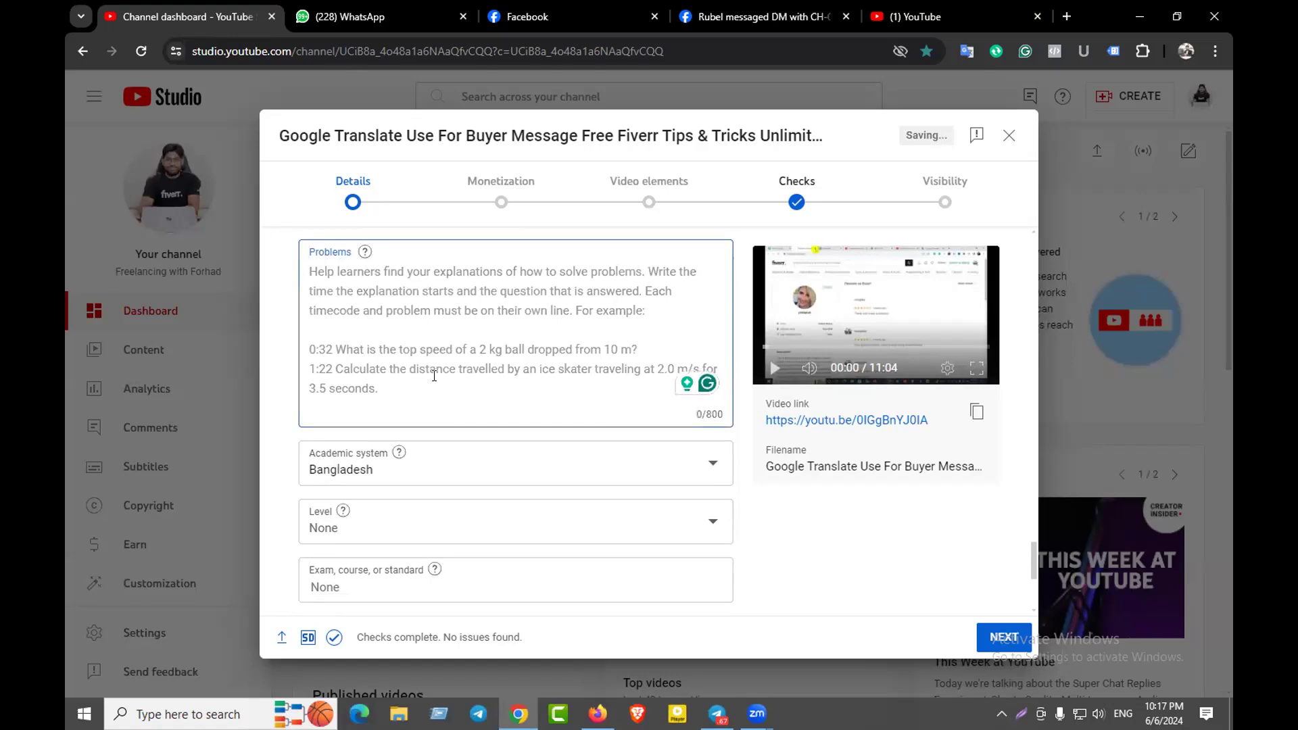
Look through the countries offered as academic system without choosing another one
{"action": "scroll", "coordinate": [422, 384], "scroll_direction": "down", "scroll_amount": 1}
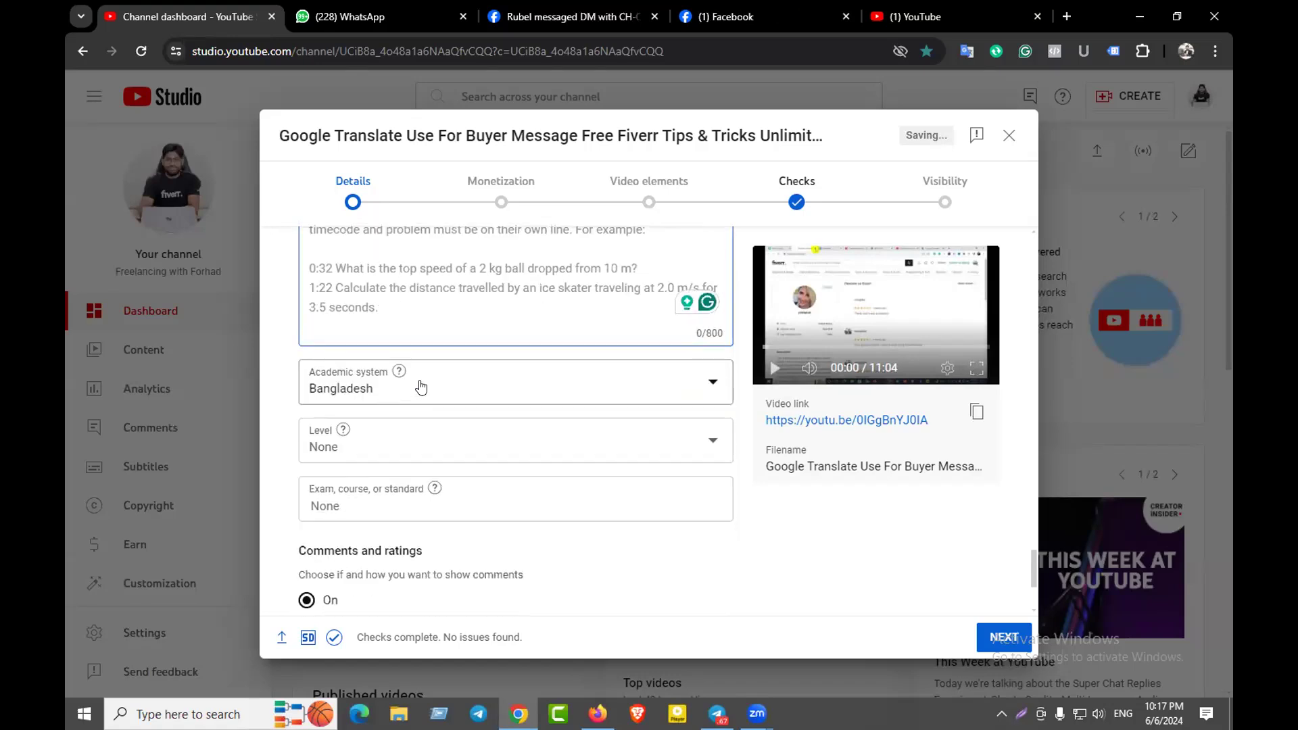
{"action": "left_click", "coordinate": [420, 387]}
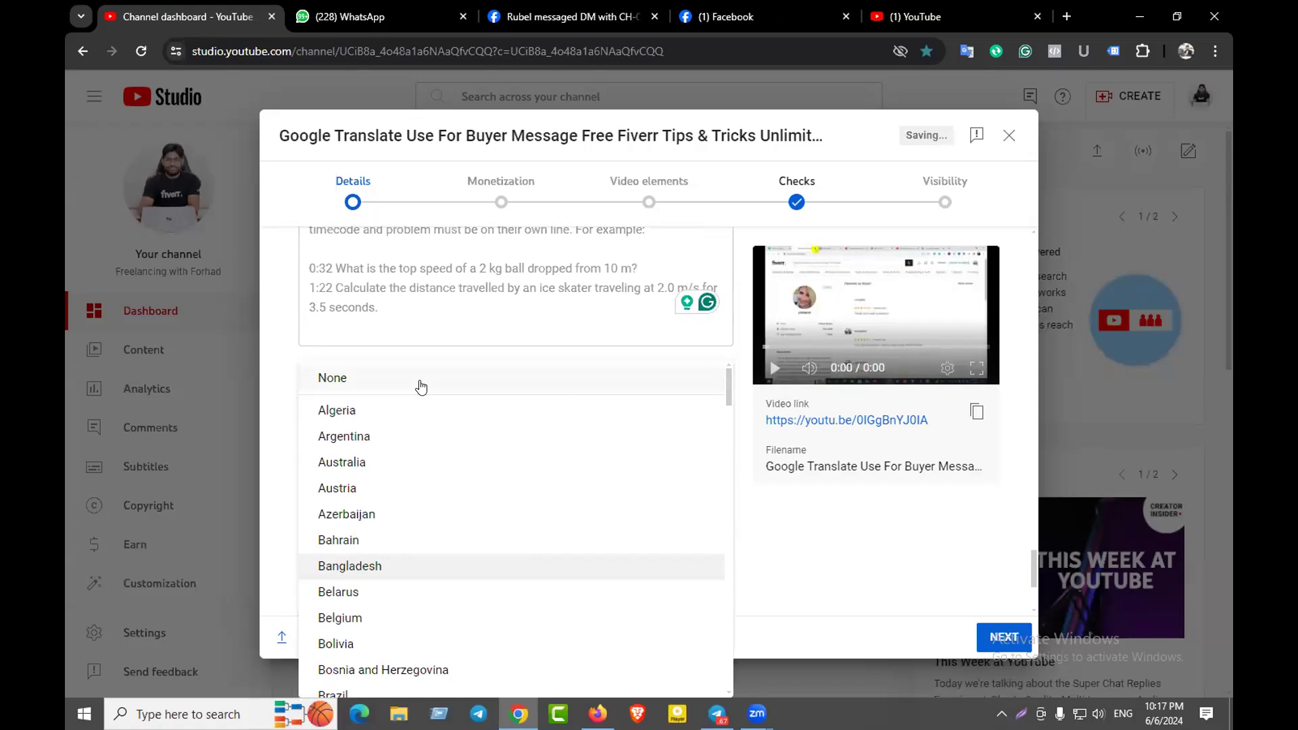
{"action": "scroll", "coordinate": [429, 450], "scroll_direction": "down", "scroll_amount": 8}
{"action": "scroll", "coordinate": [434, 456], "scroll_direction": "down", "scroll_amount": 11}
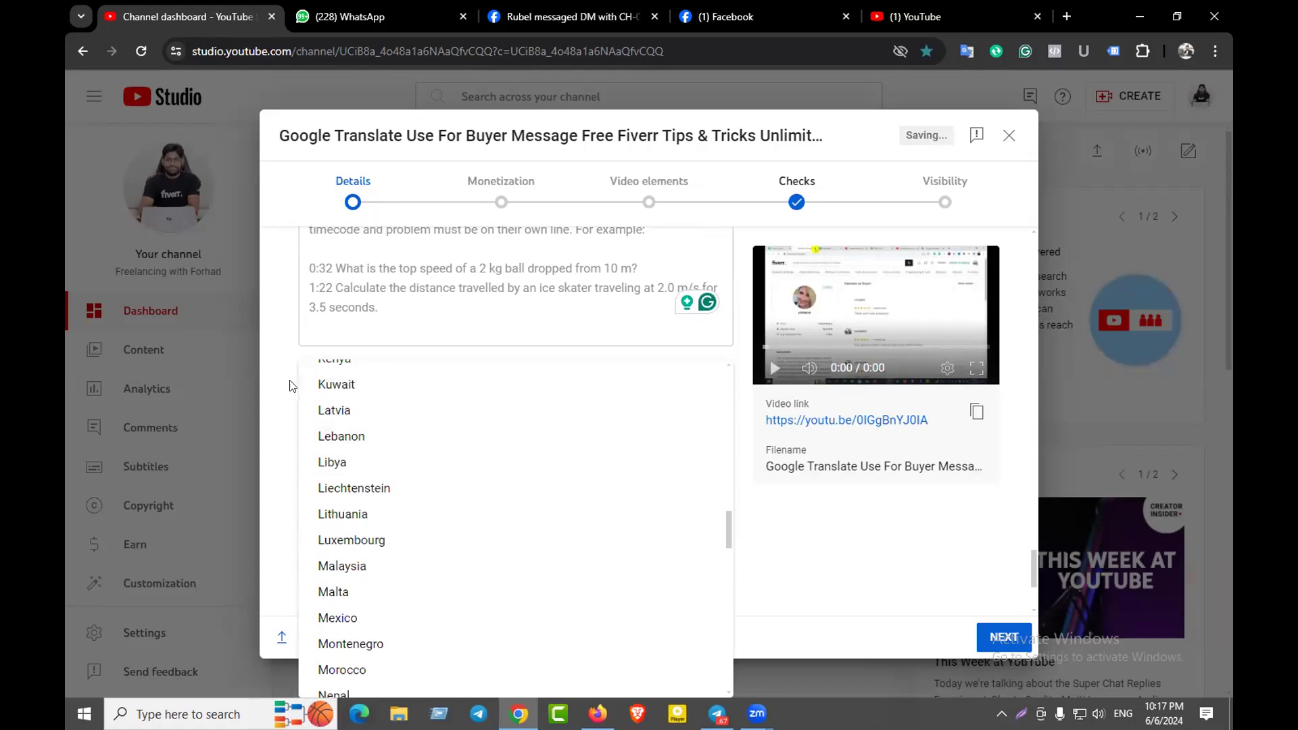
{"action": "key", "text": "Escape"}
Set the video's education level to Advanced
{"action": "scroll", "coordinate": [417, 368], "scroll_direction": "down", "scroll_amount": 1}
{"action": "left_click", "coordinate": [417, 368]}
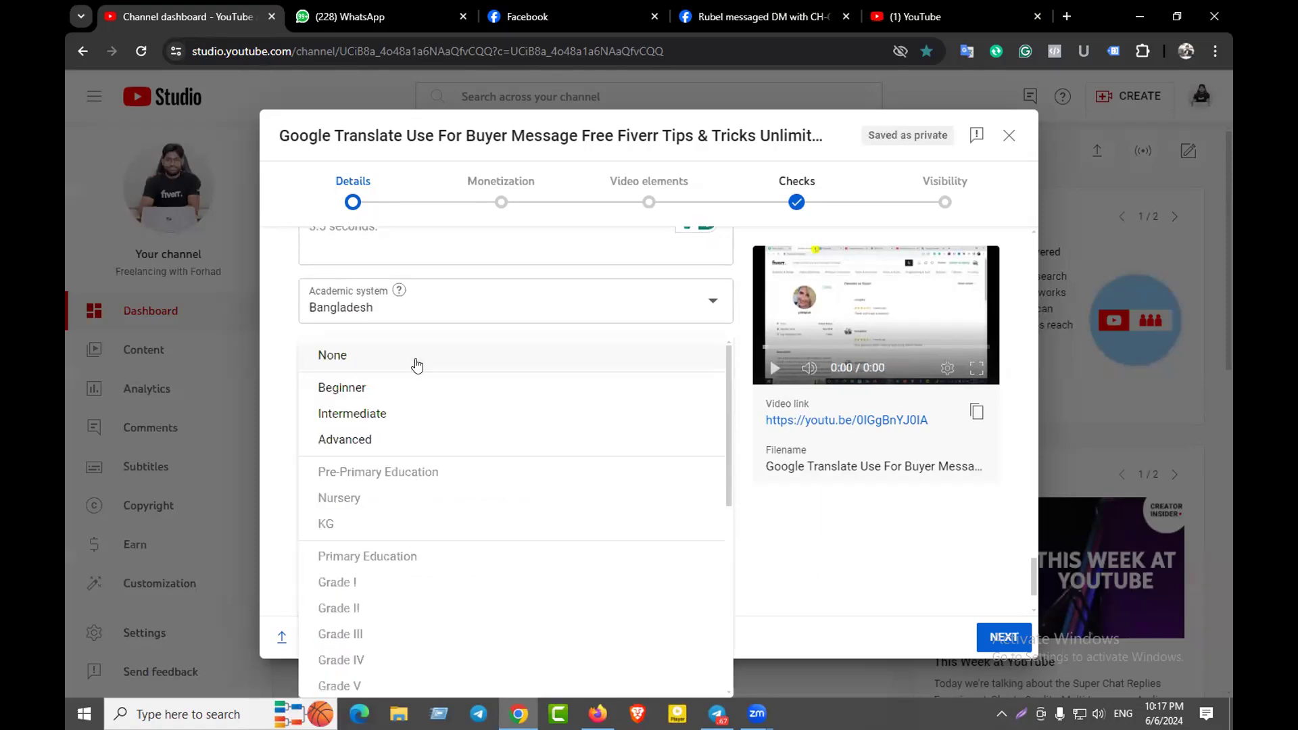
{"action": "left_click", "coordinate": [351, 440]}
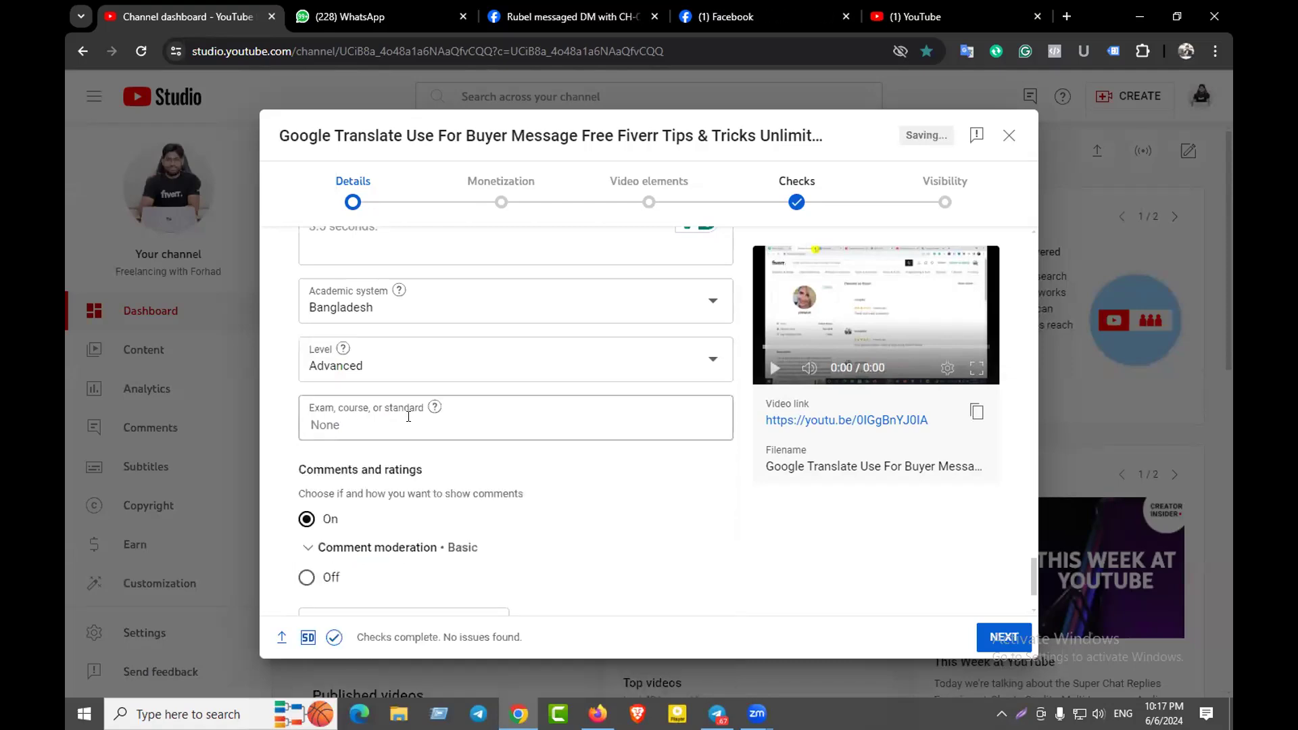
Review the comments and ratings settings and choose Top as the comment sort order
{"action": "scroll", "coordinate": [514, 466], "scroll_direction": "down", "scroll_amount": 2}
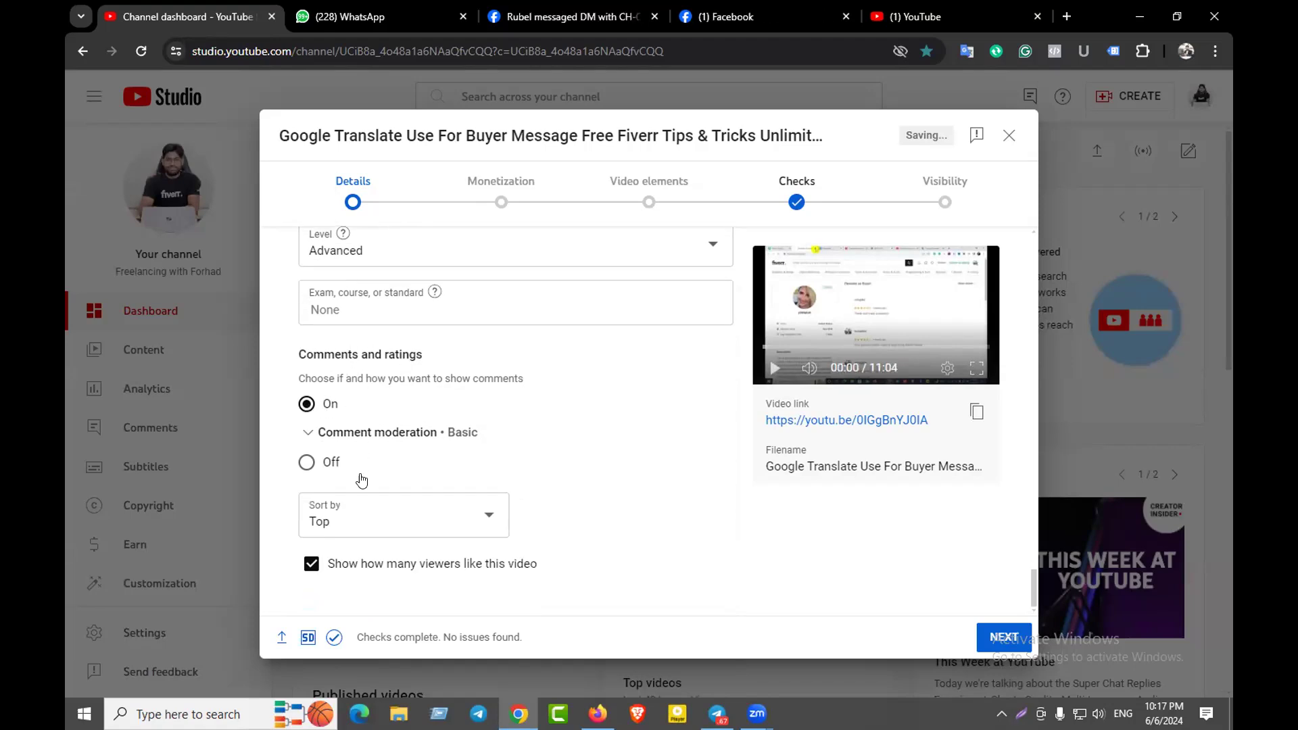
{"action": "left_click", "coordinate": [373, 522]}
{"action": "left_click", "coordinate": [361, 515]}
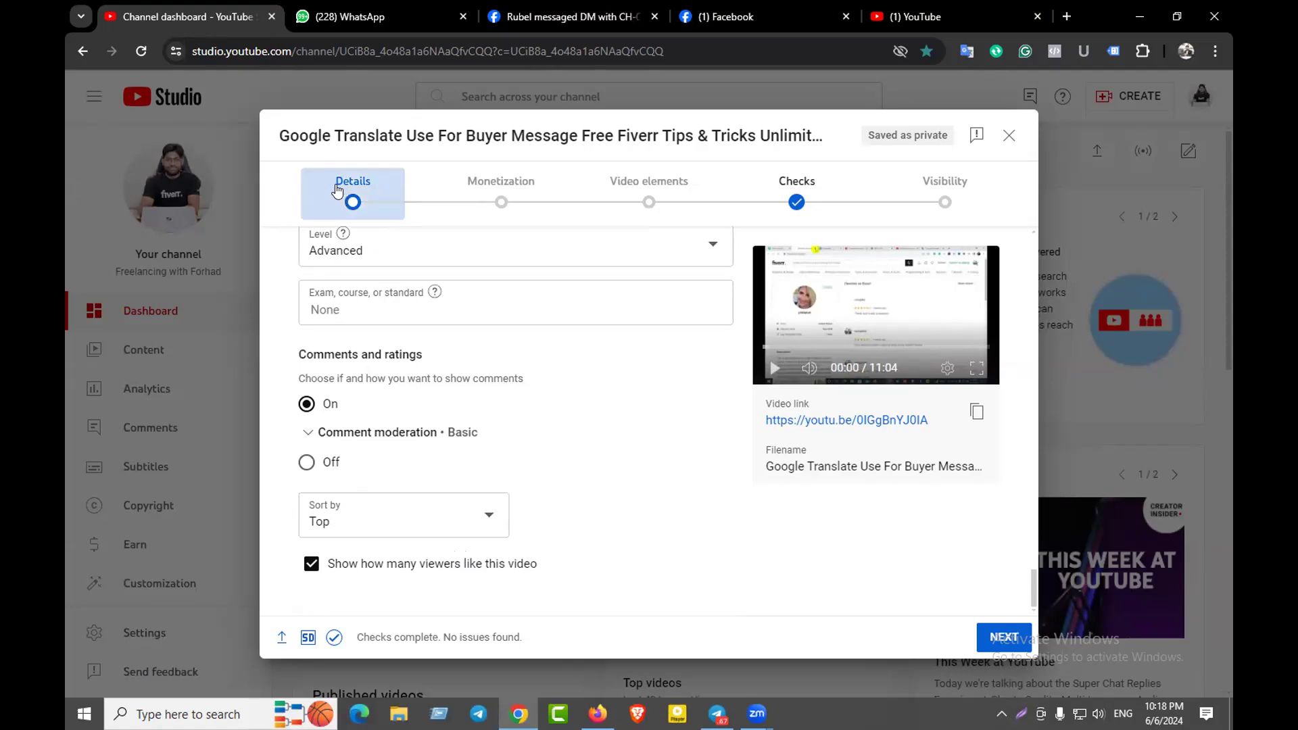
Continue to the Monetization stage and turn ads on for the video
{"action": "left_click", "coordinate": [999, 636]}
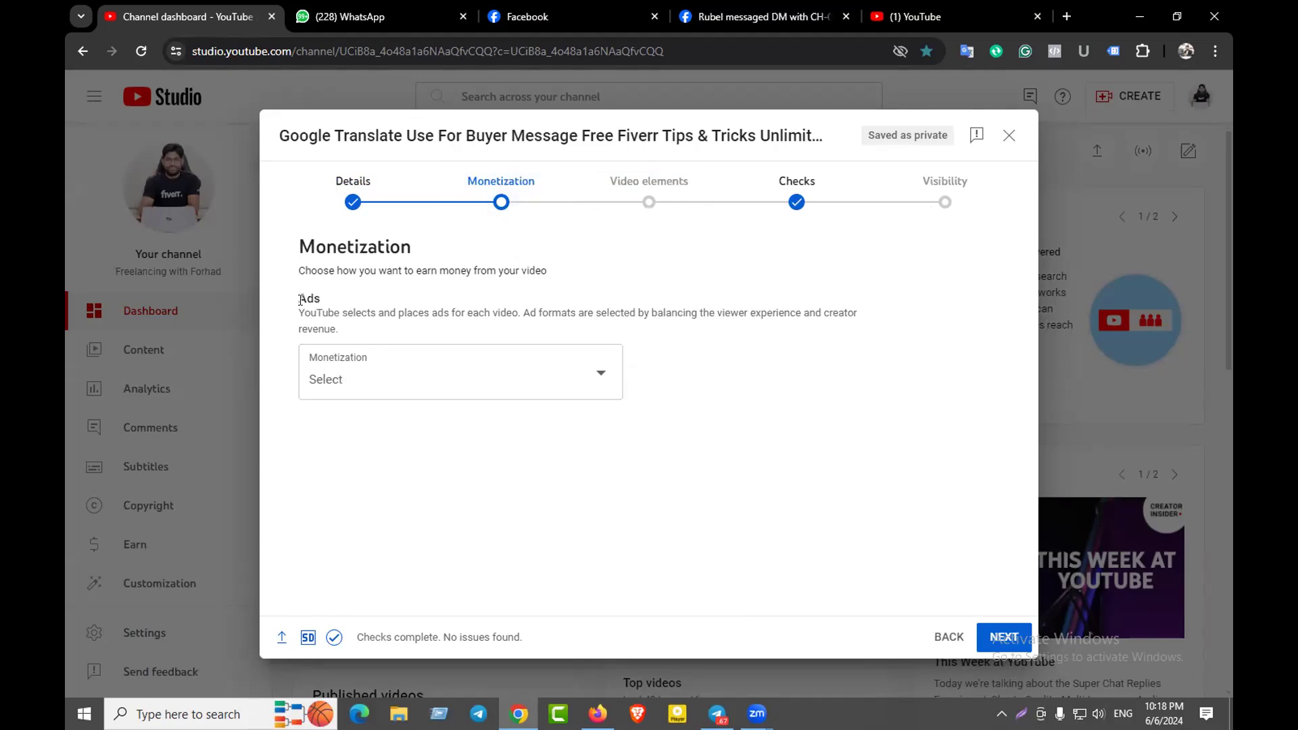
{"action": "left_click_drag", "start_coordinate": [295, 304], "coordinate": [331, 301]}
{"action": "left_click", "coordinate": [367, 298]}
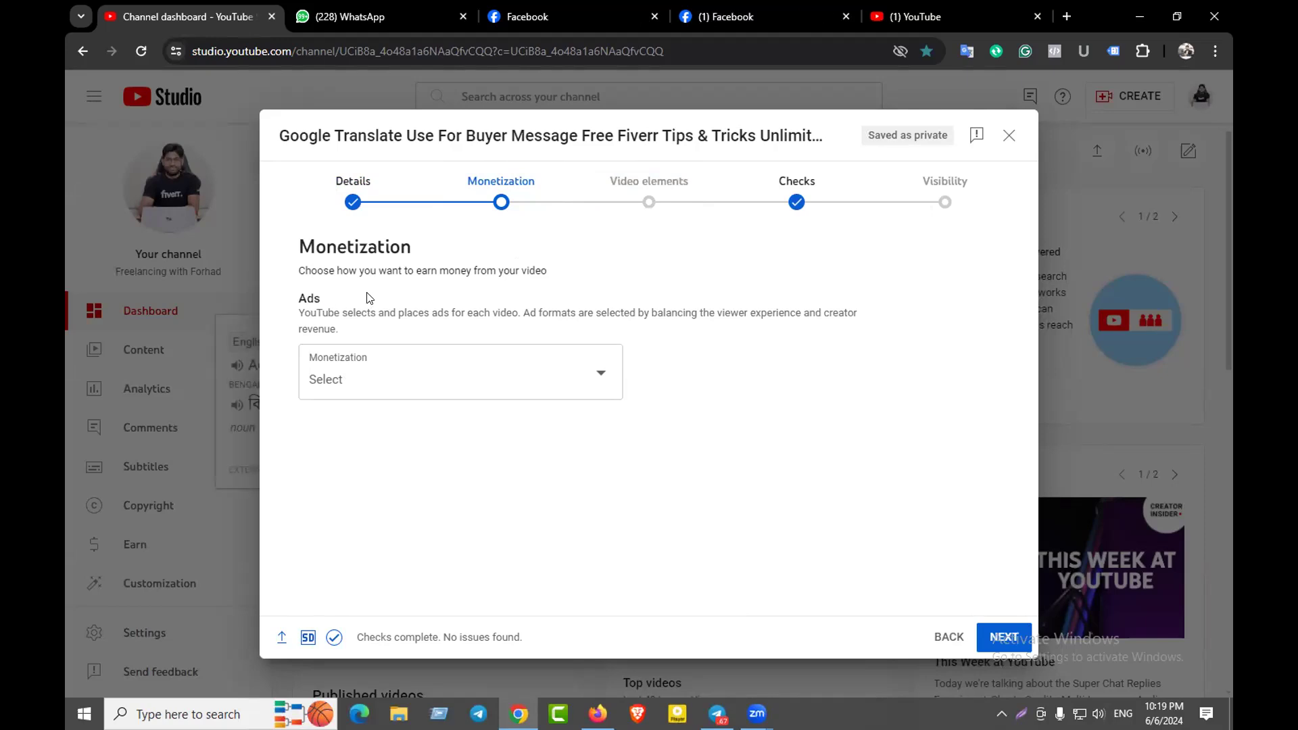
{"action": "left_click", "coordinate": [482, 381]}
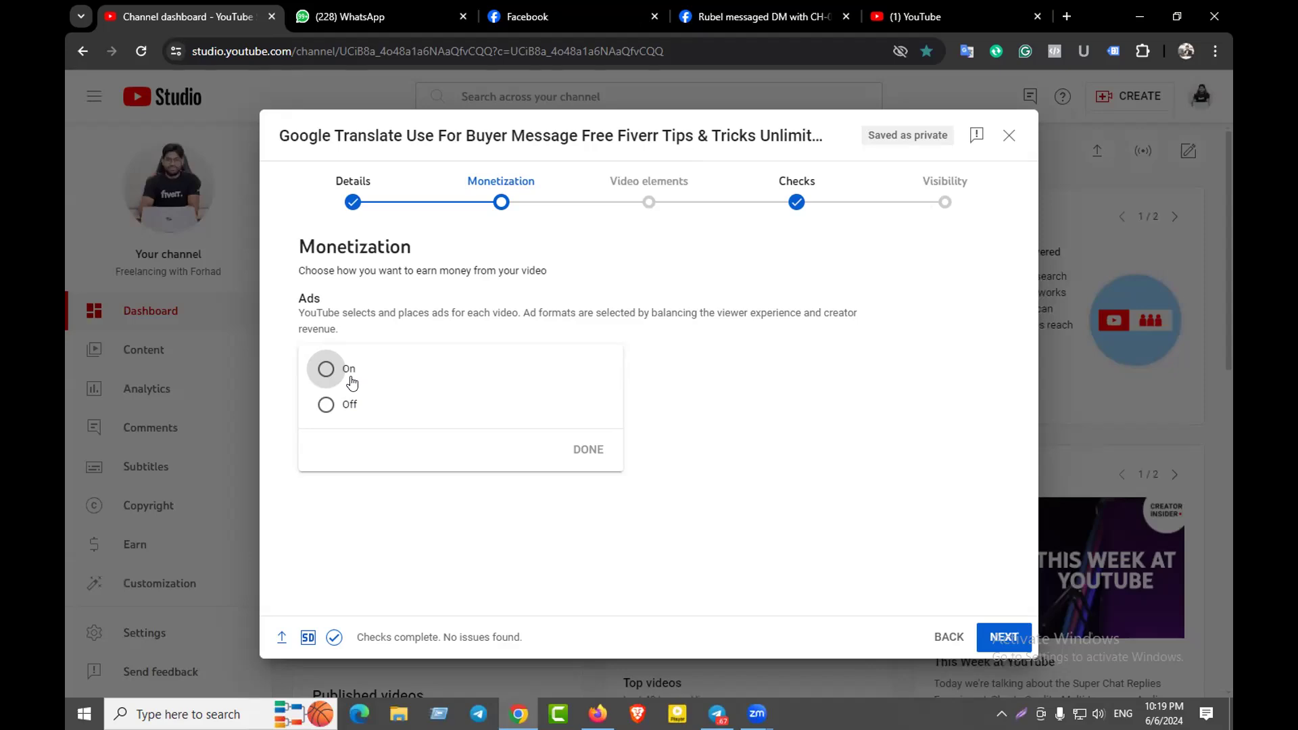
{"action": "left_click", "coordinate": [348, 370]}
{"action": "left_click", "coordinate": [580, 450]}
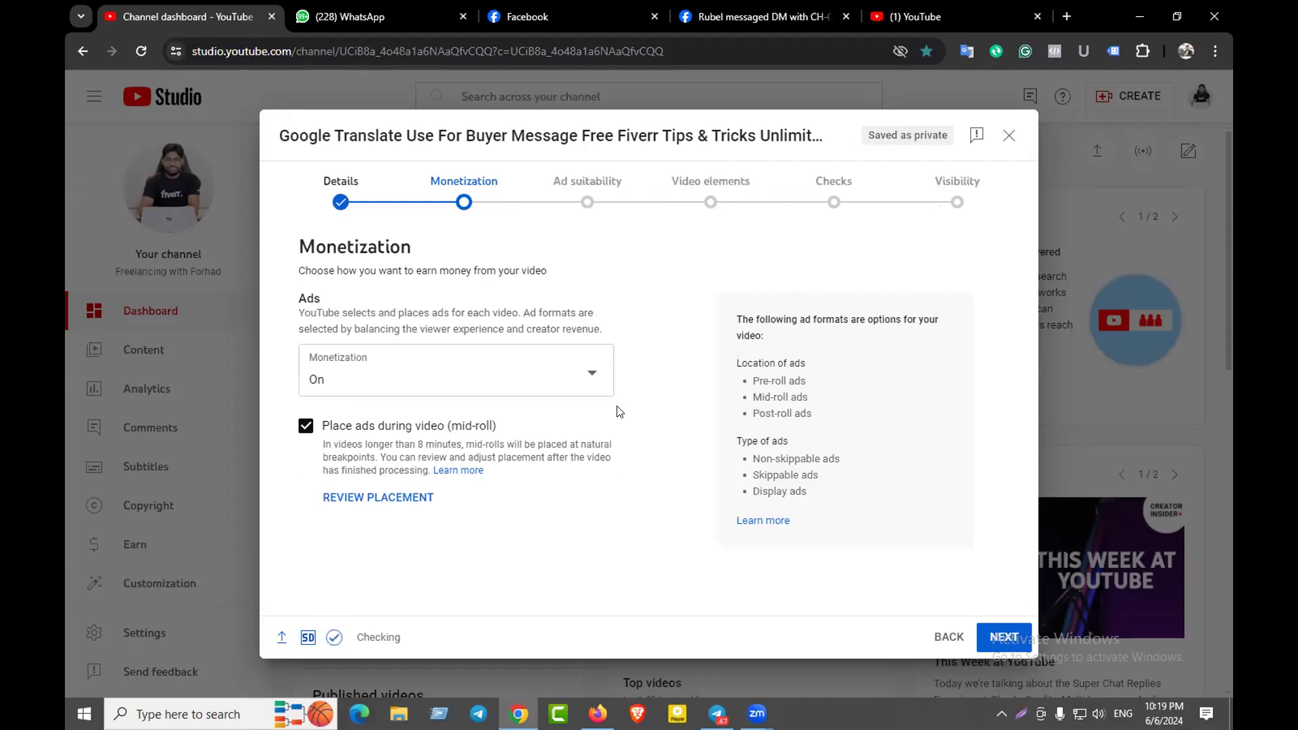
Switch the video's monetization to Off and apply the choice
{"action": "left_click", "coordinate": [592, 372]}
{"action": "left_click", "coordinate": [319, 400]}
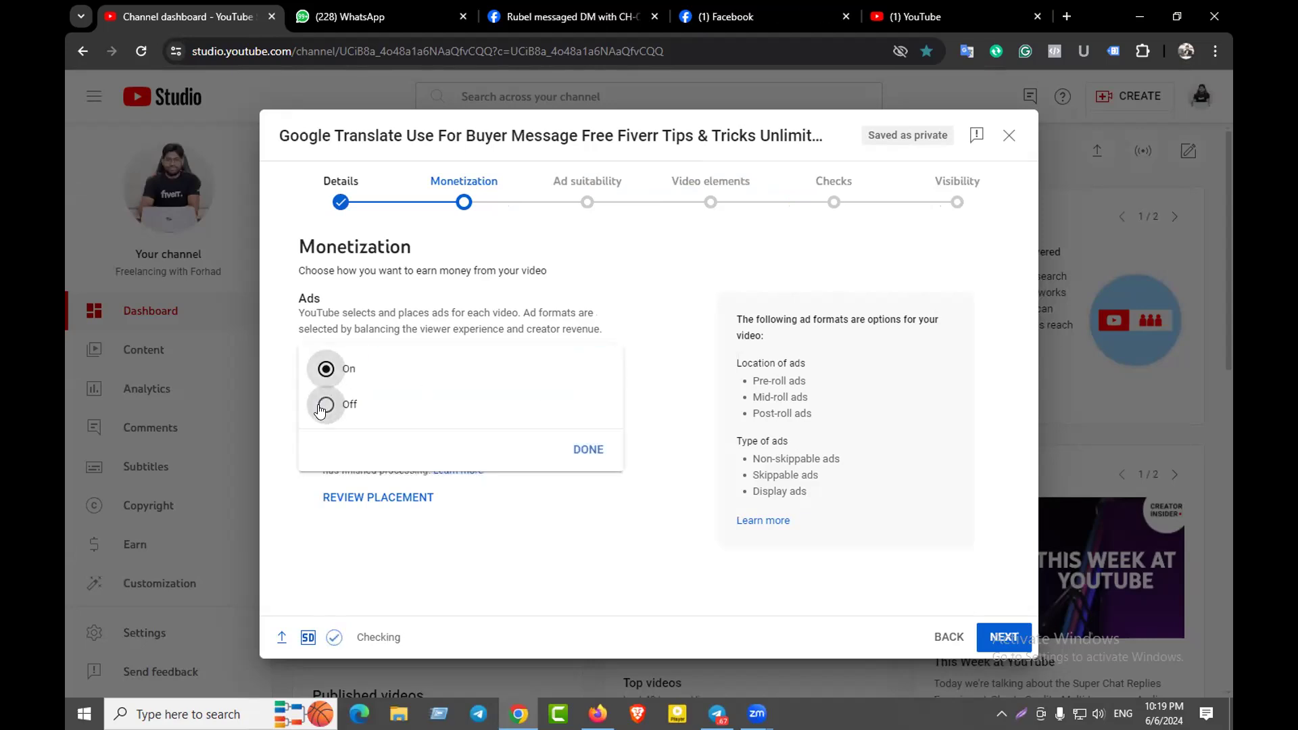
{"action": "left_click", "coordinate": [588, 449]}
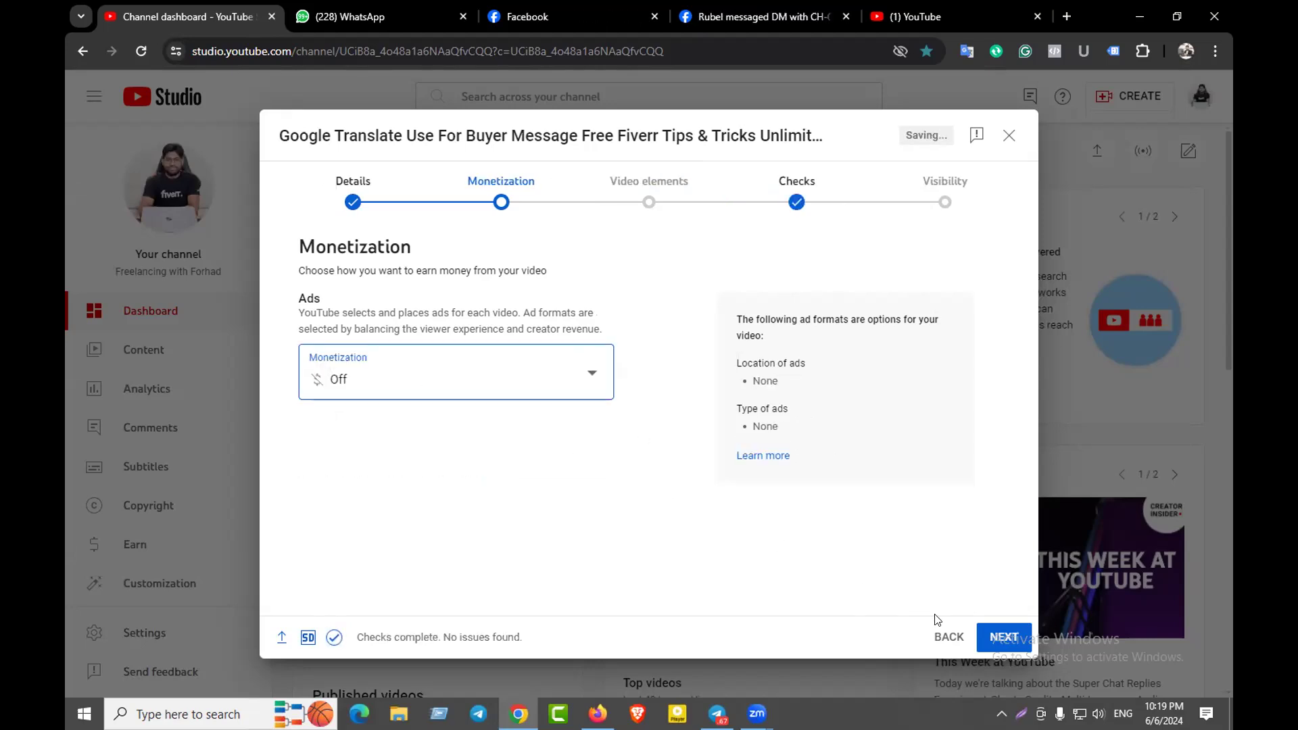
{"action": "left_click", "coordinate": [641, 377]}
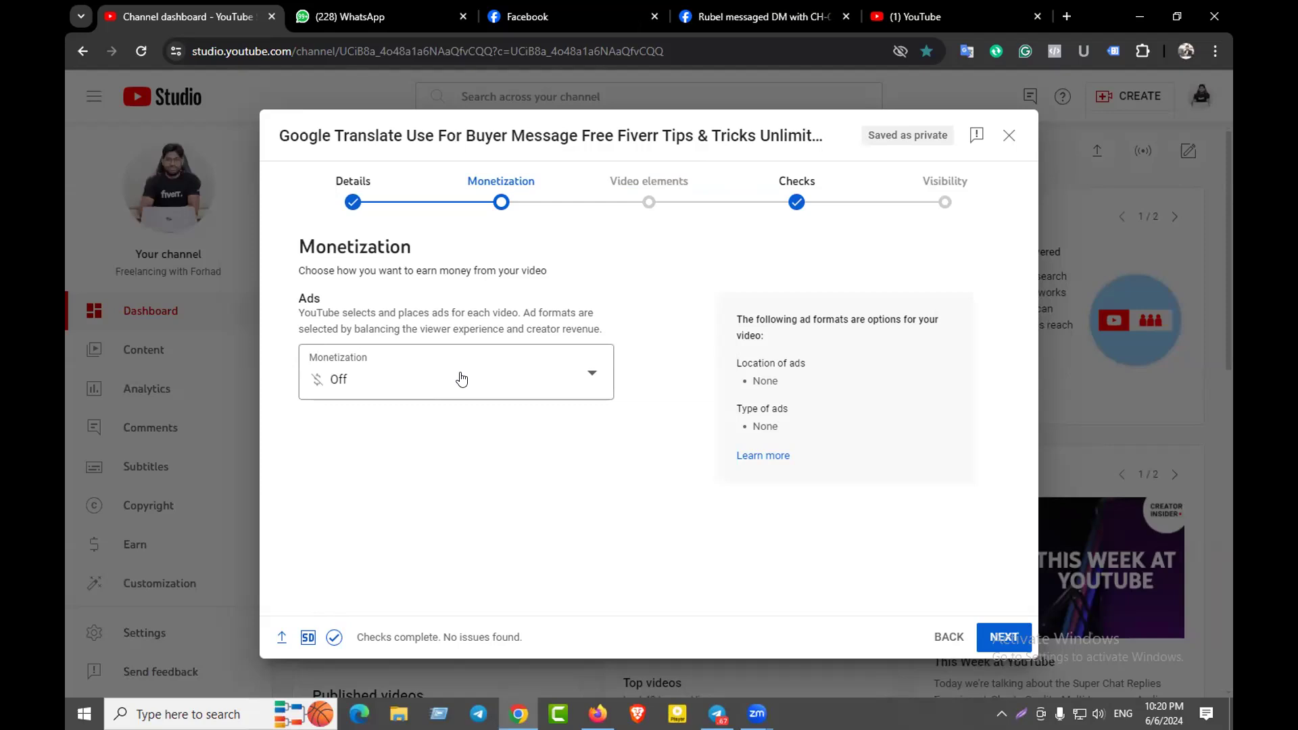
Switch the video's monetization back to On and apply the choice
{"action": "left_click", "coordinate": [461, 379]}
{"action": "left_click", "coordinate": [364, 367]}
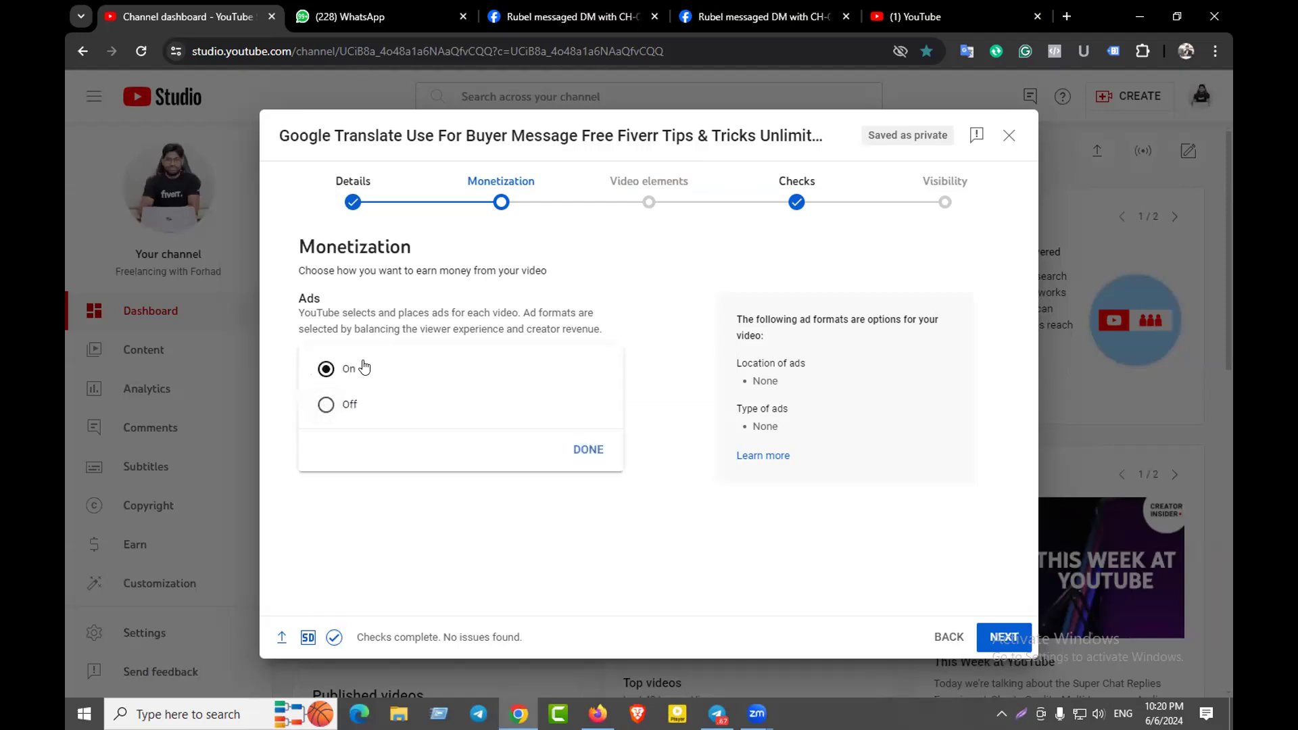
{"action": "left_click", "coordinate": [588, 448]}
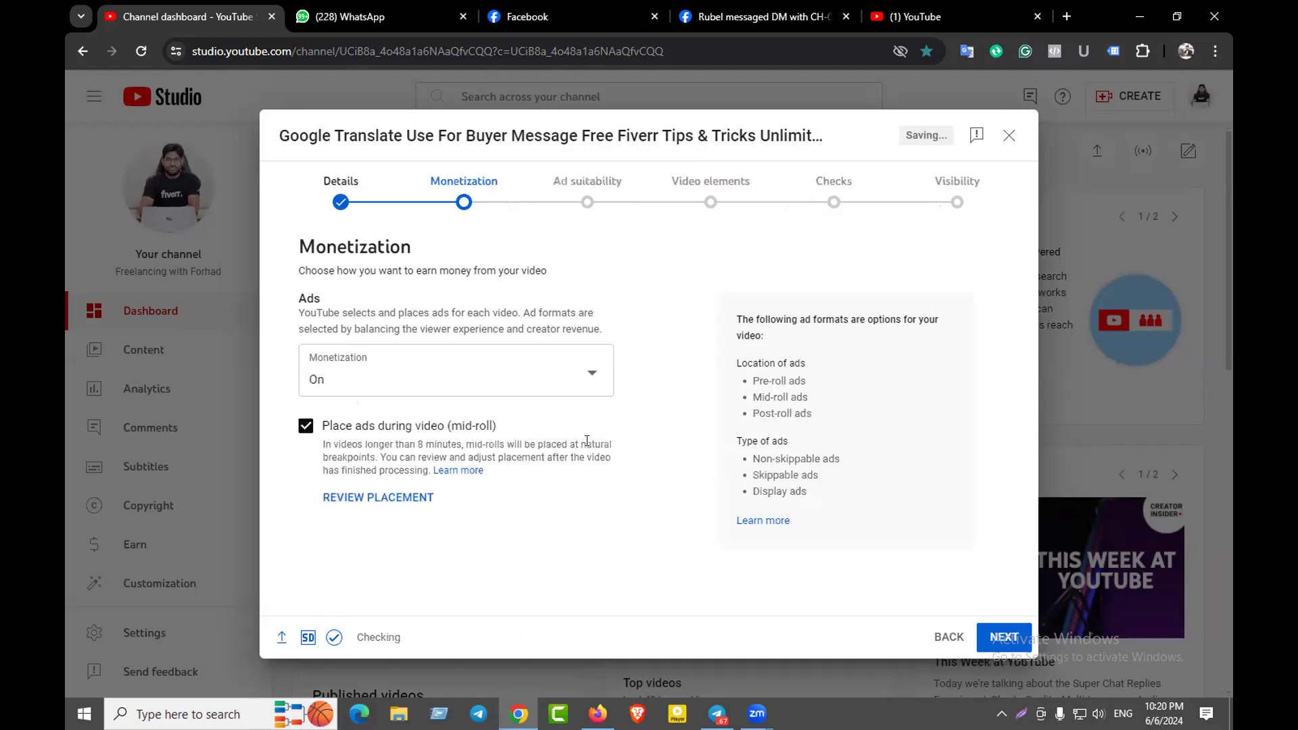
{"action": "left_click", "coordinate": [557, 386]}
{"action": "left_click", "coordinate": [659, 384]}
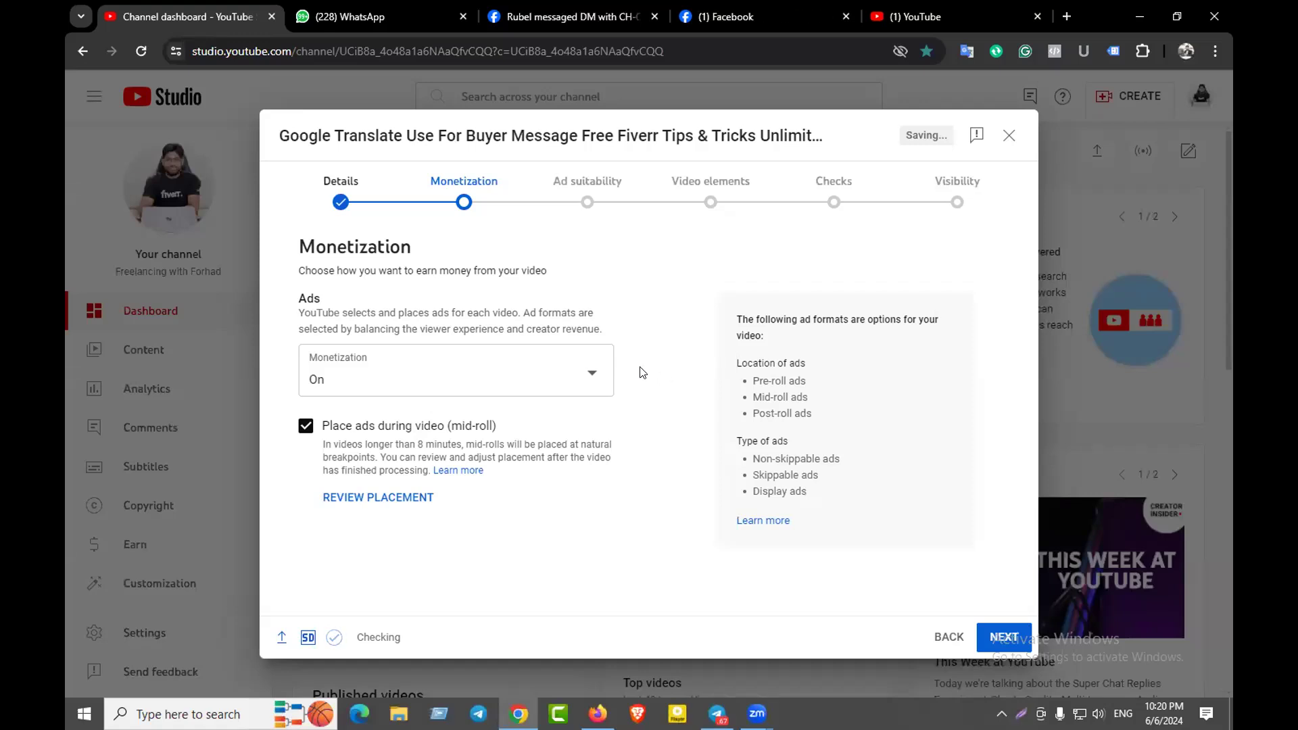
{"action": "left_click", "coordinate": [592, 372]}
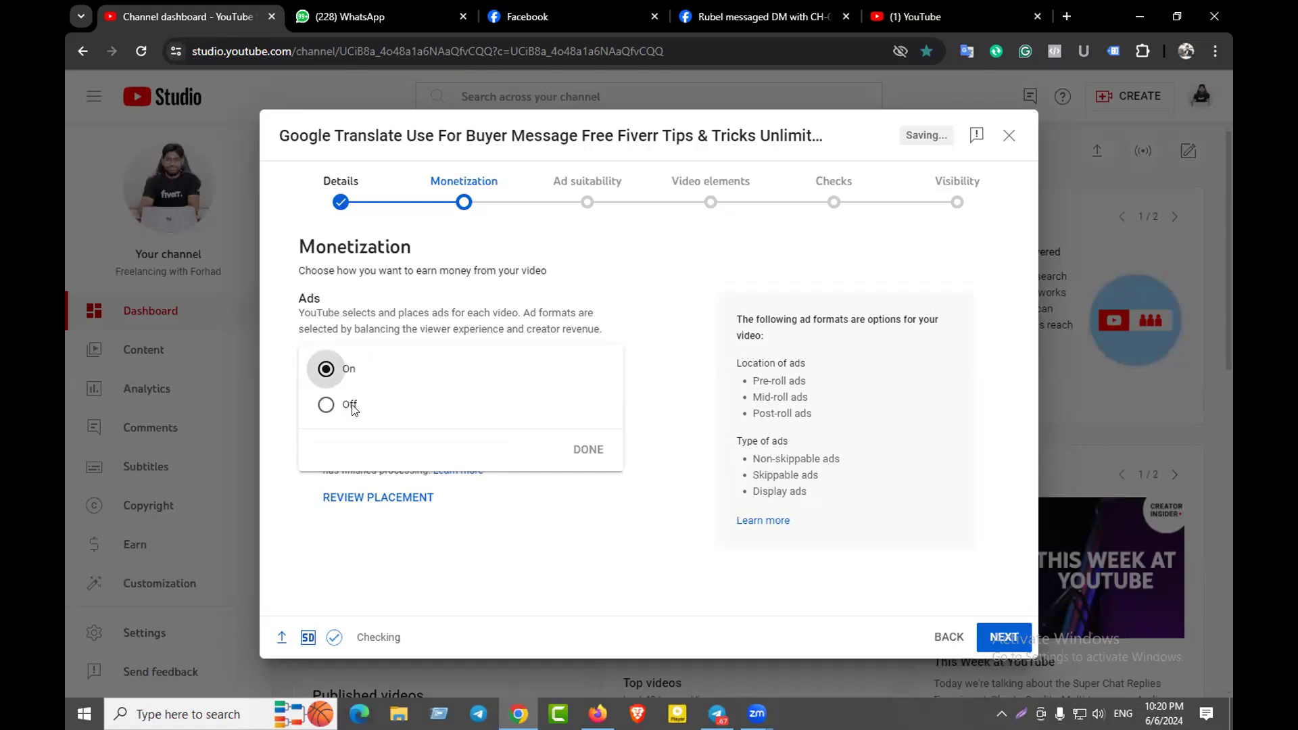
{"action": "left_click", "coordinate": [654, 346]}
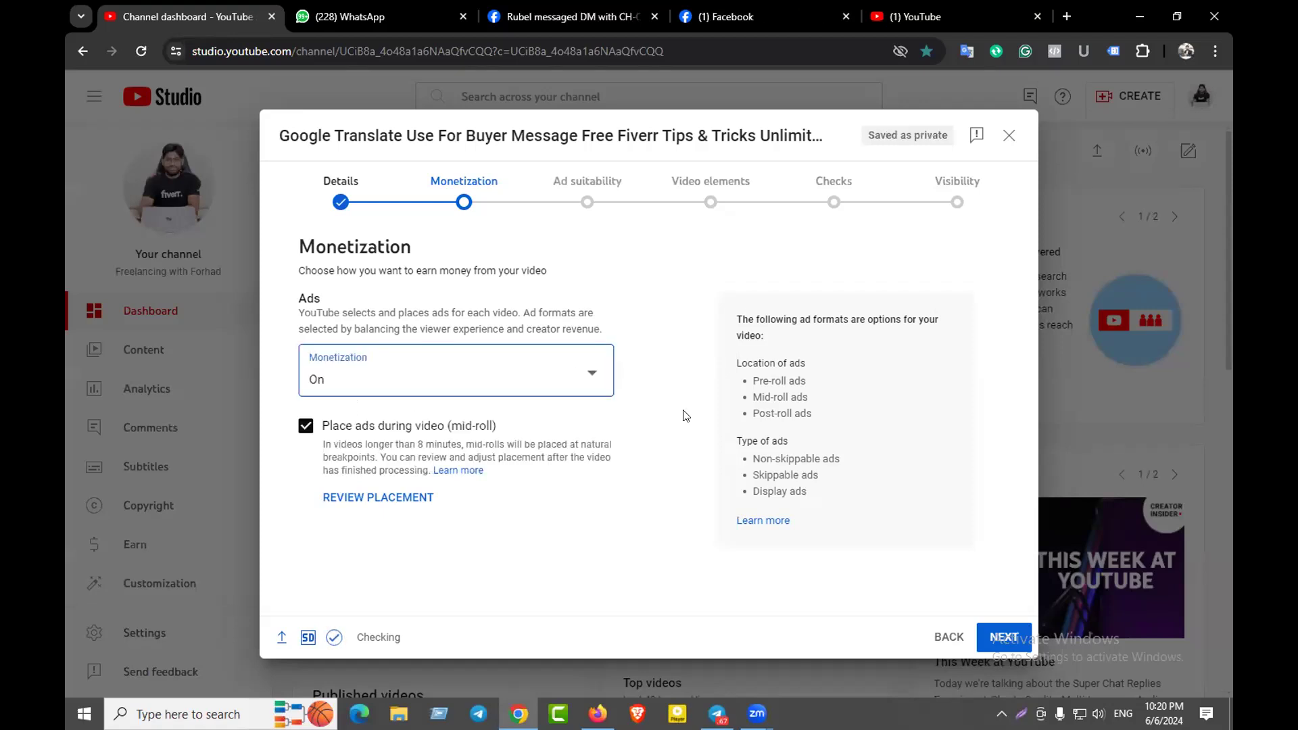
Continue to the Ad suitability stage, rate the video as None of the above, and submit the rating
{"action": "left_click", "coordinate": [1008, 634]}
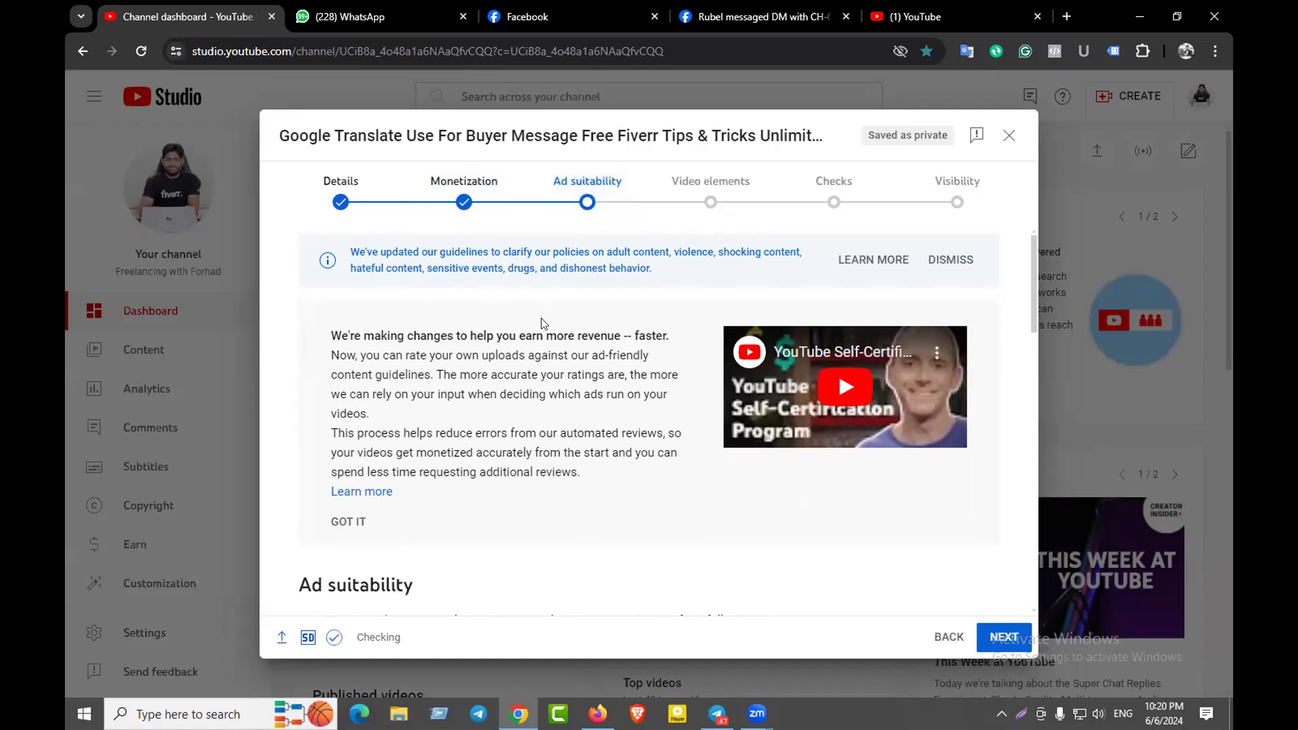
{"action": "scroll", "coordinate": [544, 313], "scroll_direction": "down", "scroll_amount": 10}
{"action": "scroll", "coordinate": [457, 478], "scroll_direction": "down", "scroll_amount": 4}
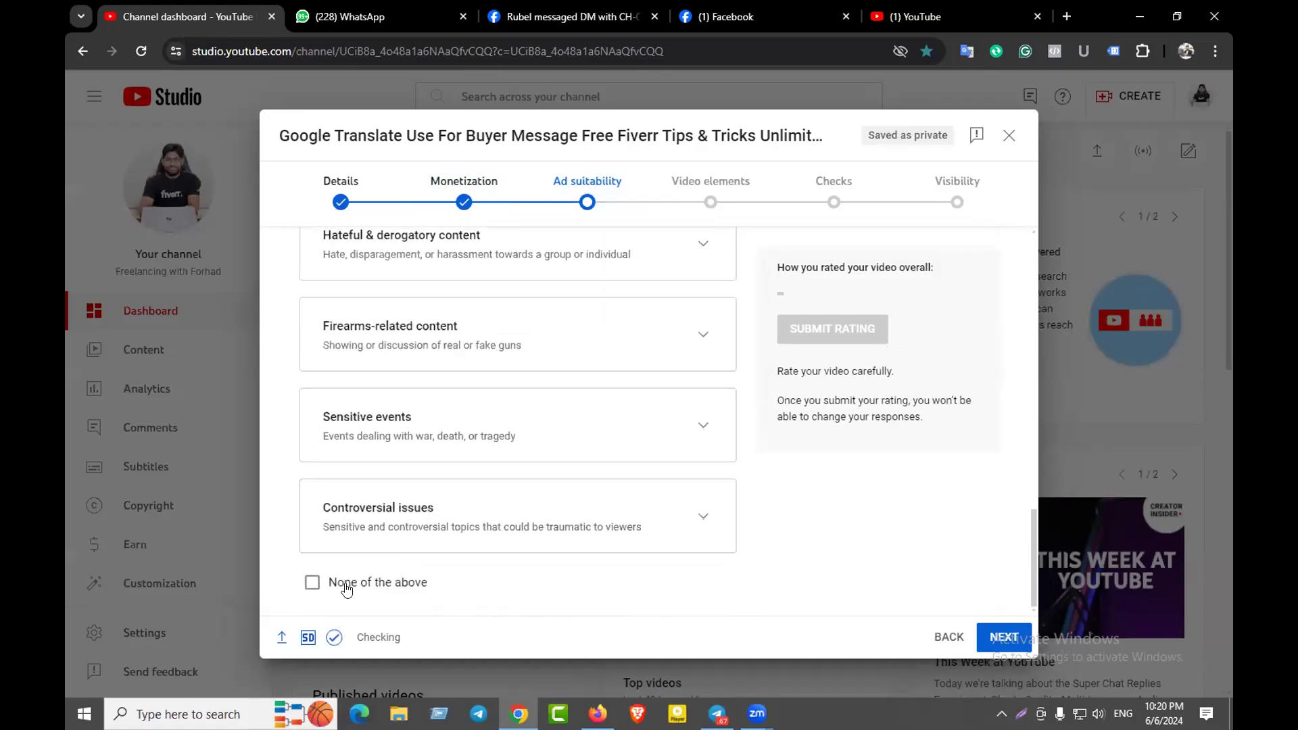
{"action": "left_click", "coordinate": [312, 583]}
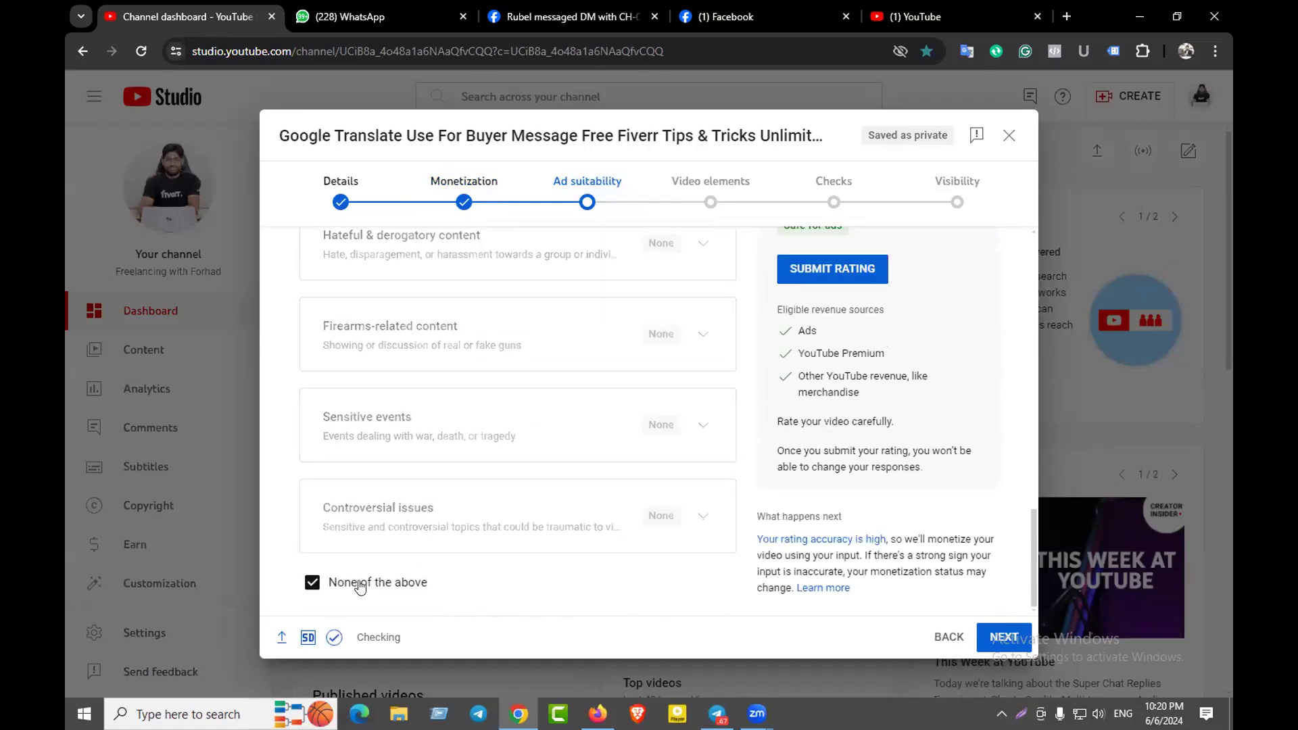
{"action": "left_click", "coordinate": [826, 269]}
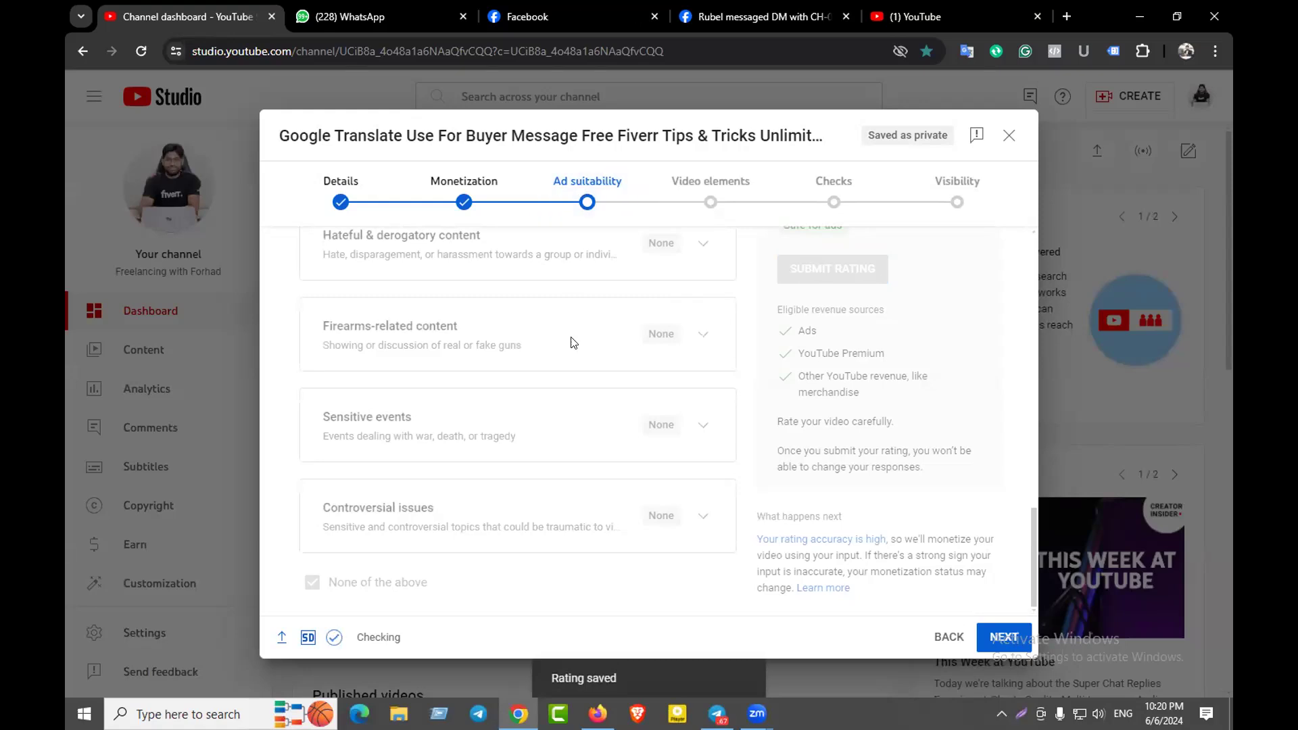
{"action": "scroll", "coordinate": [571, 356], "scroll_direction": "up", "scroll_amount": 3}
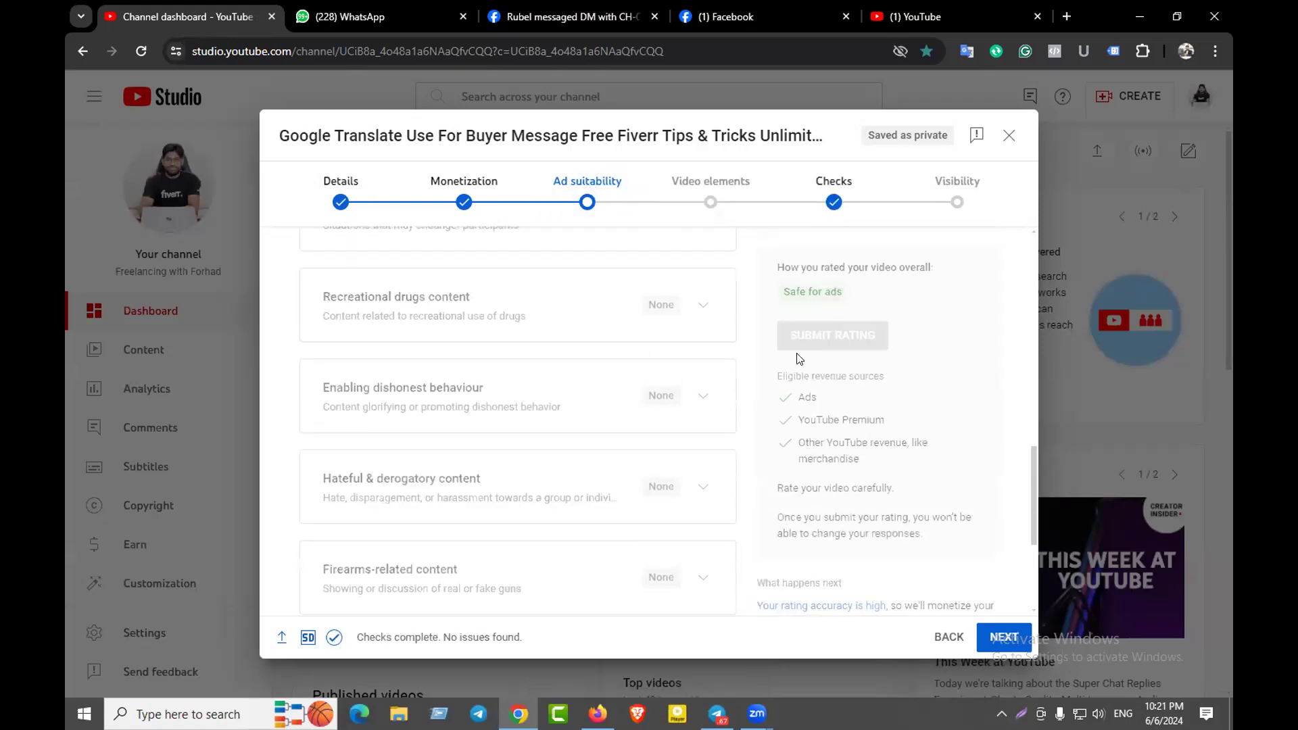
{"action": "scroll", "coordinate": [794, 370], "scroll_direction": "down", "scroll_amount": 3}
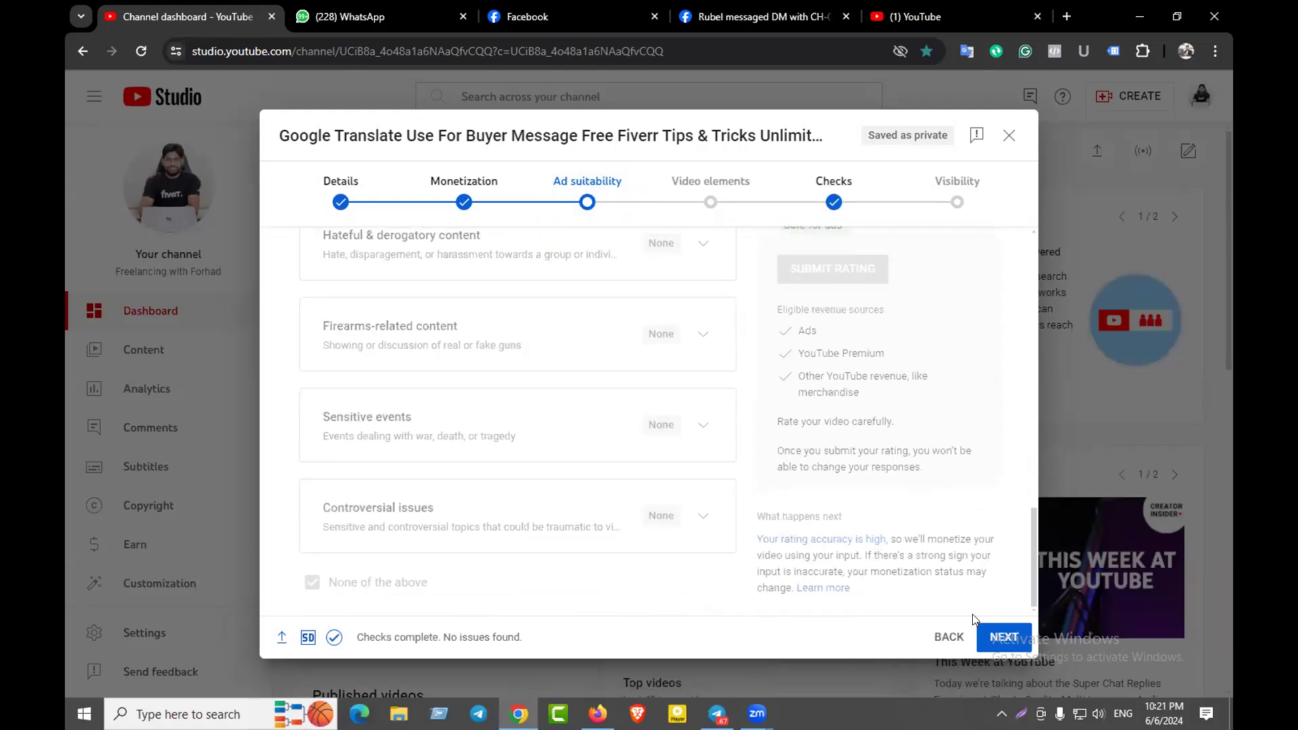
Continue to the Video elements stage and review the options for adding subtitles and an end screen
{"action": "left_click", "coordinate": [986, 638]}
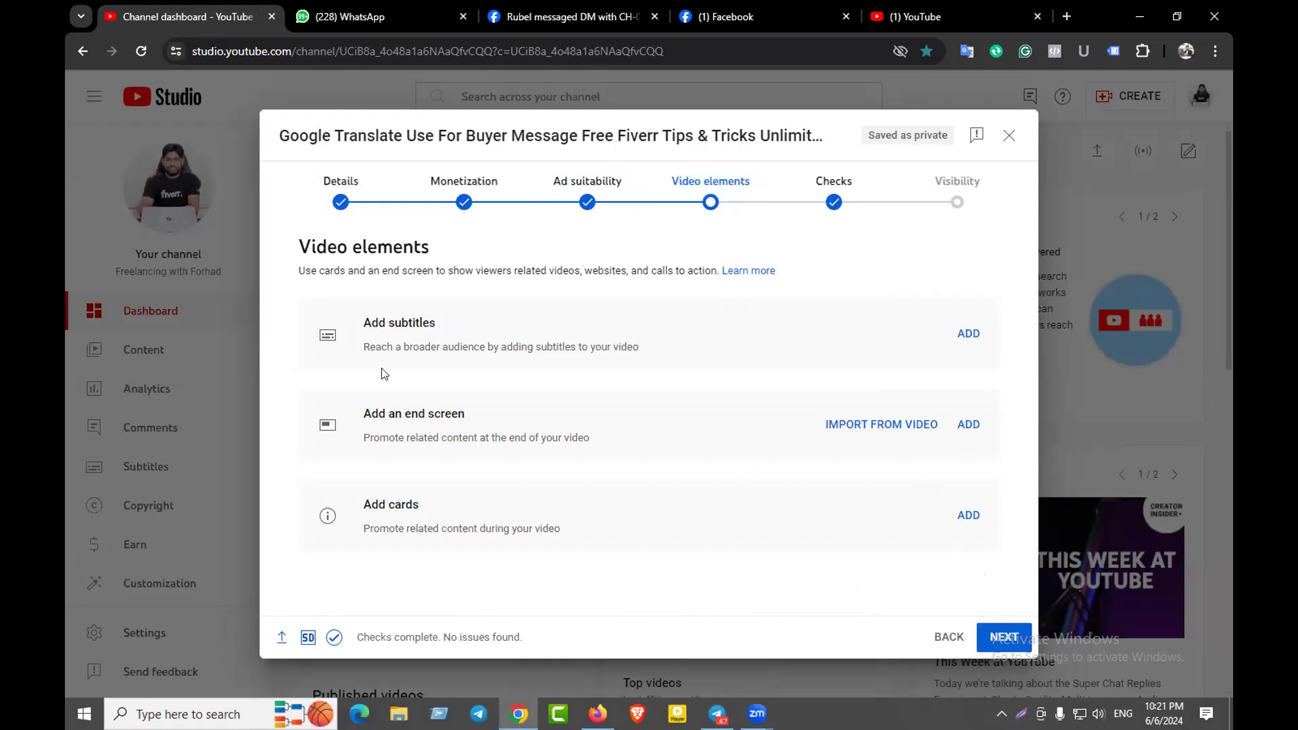
{"action": "left_click_drag", "start_coordinate": [363, 318], "coordinate": [447, 322]}
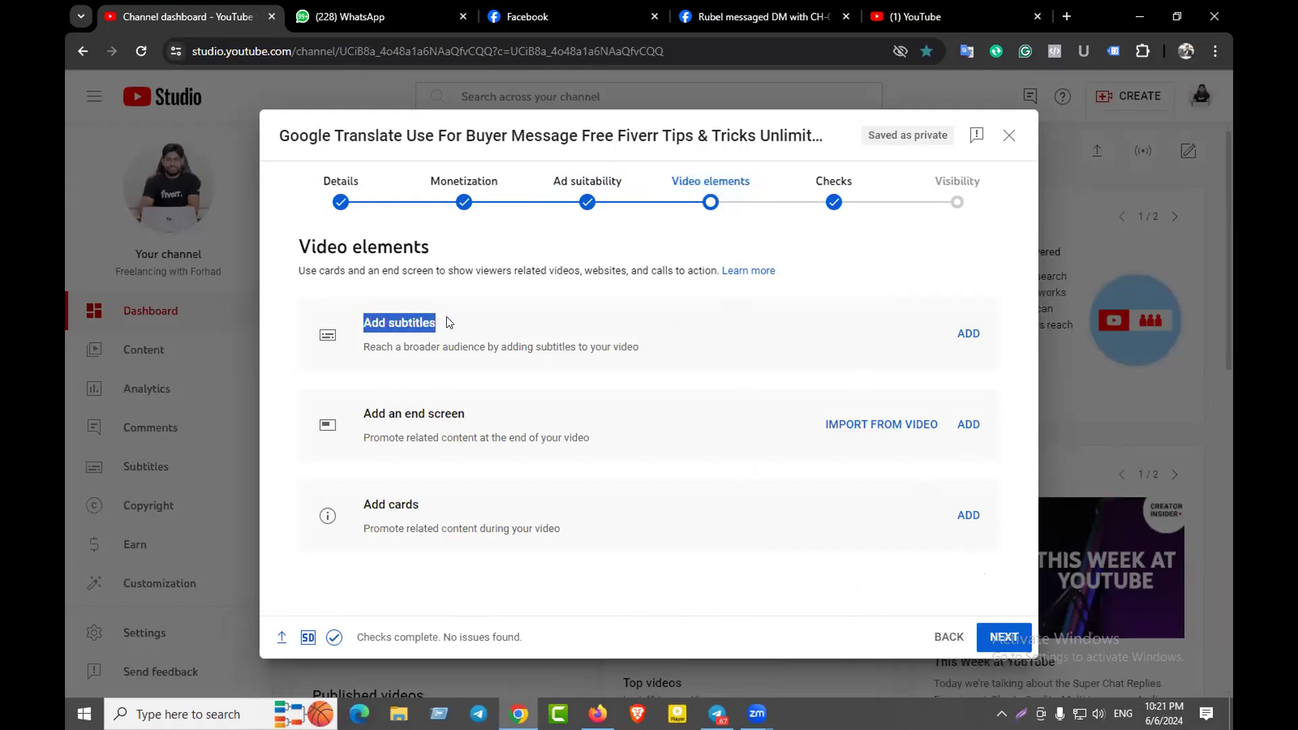
{"action": "left_click", "coordinate": [496, 266]}
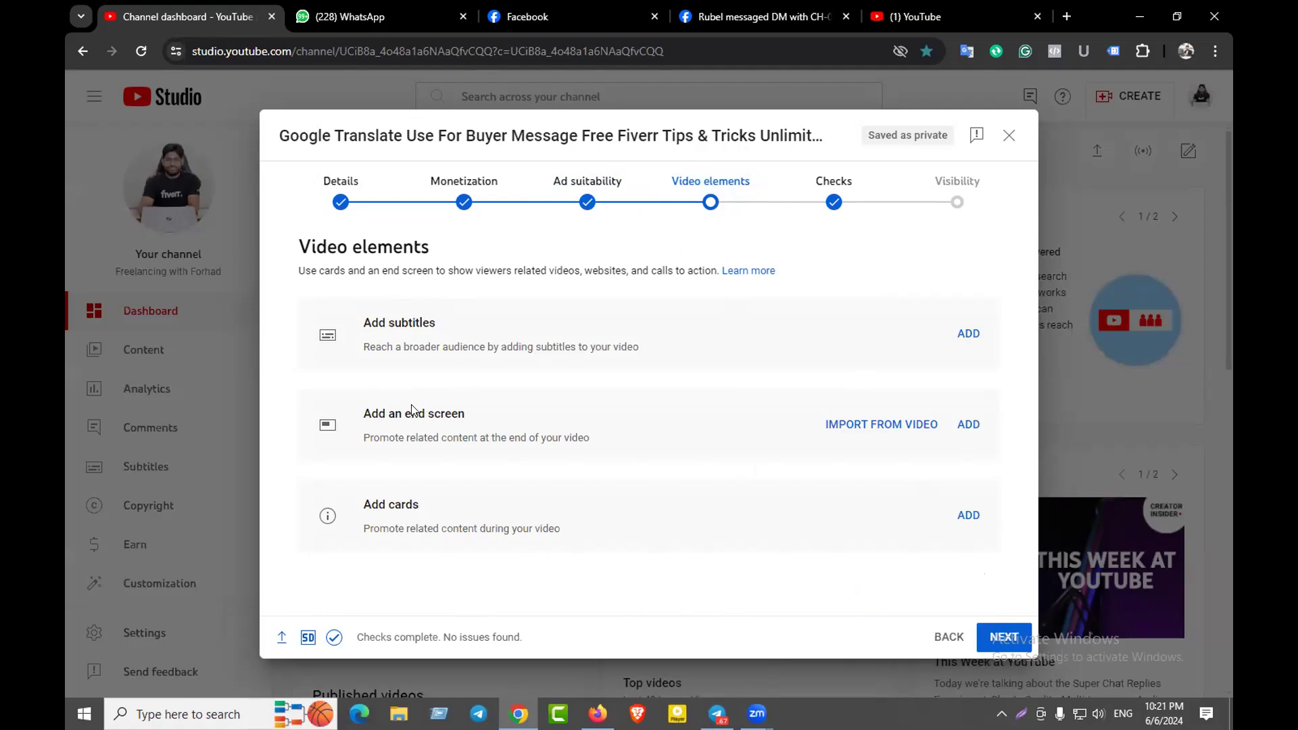
{"action": "left_click_drag", "start_coordinate": [382, 411], "coordinate": [463, 412]}
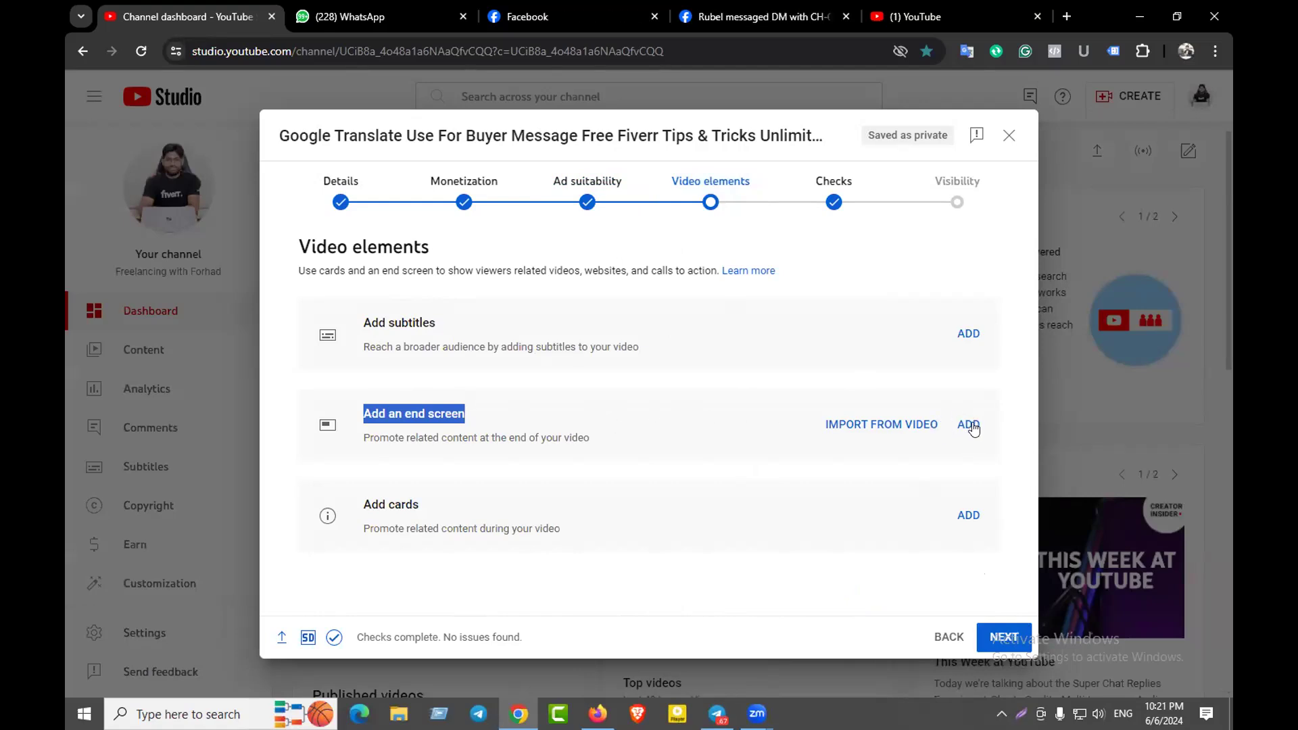
{"action": "left_click", "coordinate": [498, 423]}
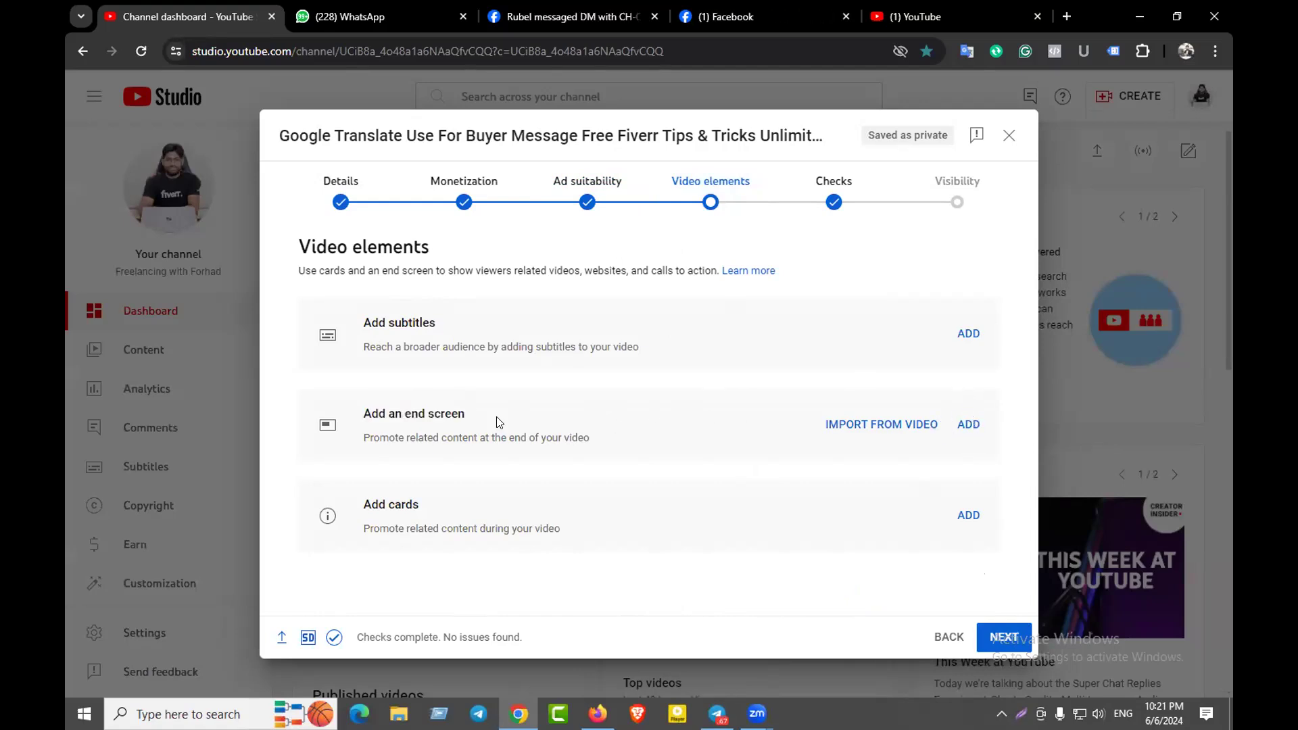
{"action": "left_click_drag", "start_coordinate": [366, 410], "coordinate": [447, 410]}
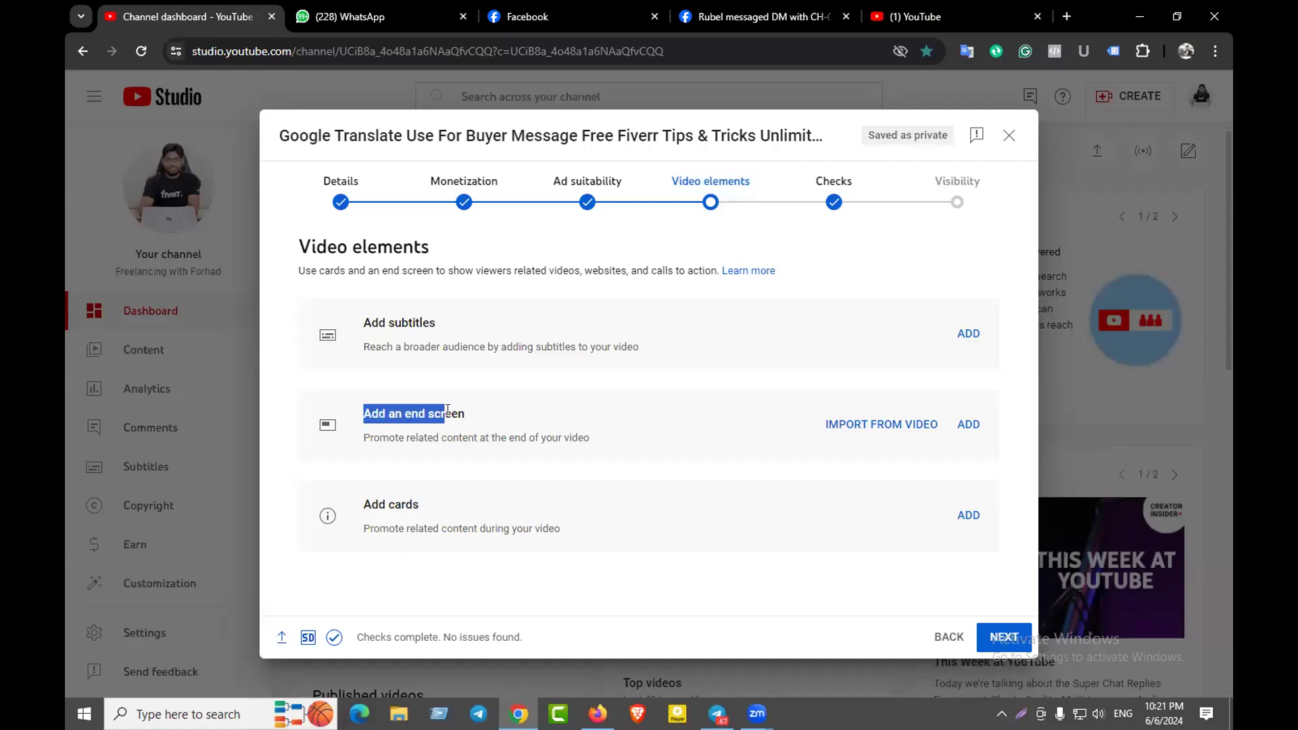
{"action": "left_click", "coordinate": [518, 377]}
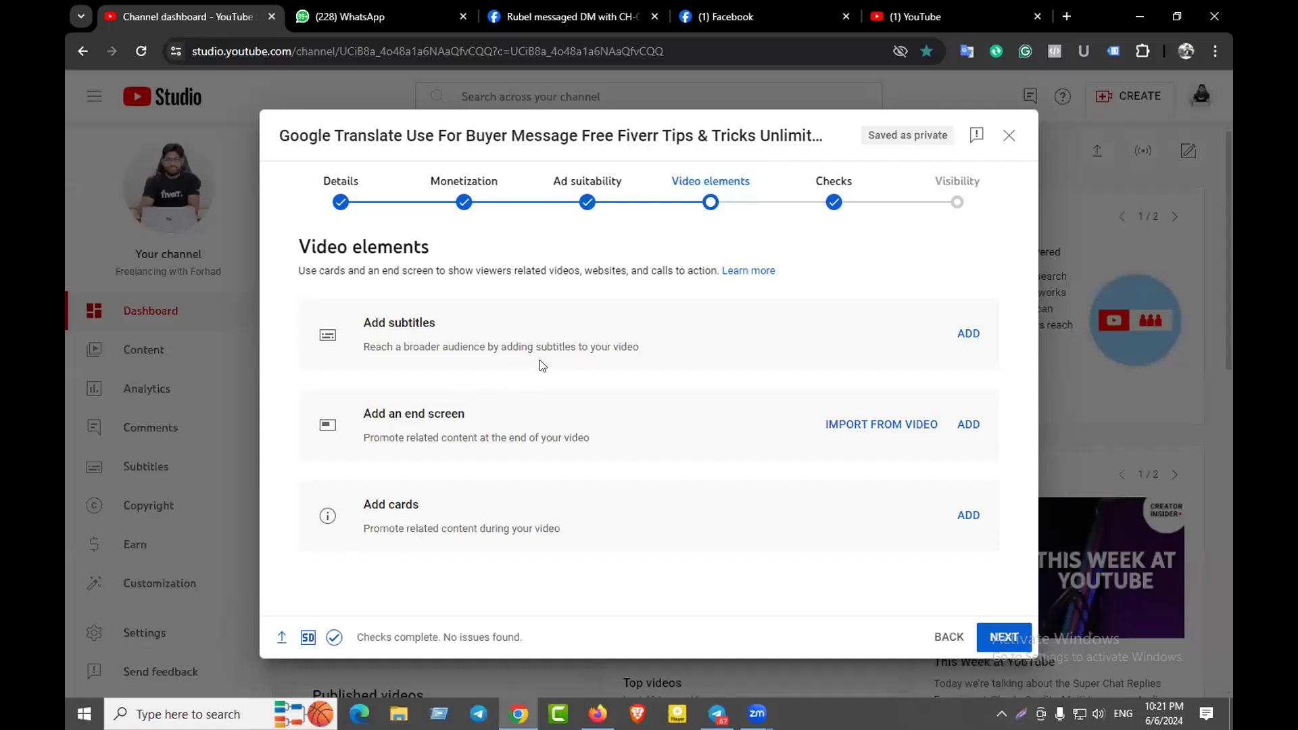
Switch to the YouTube home page, open Channel 24's Budget 2024-25 video, mute it, and examine its closing seconds for an end screen
{"action": "left_click", "coordinate": [914, 16]}
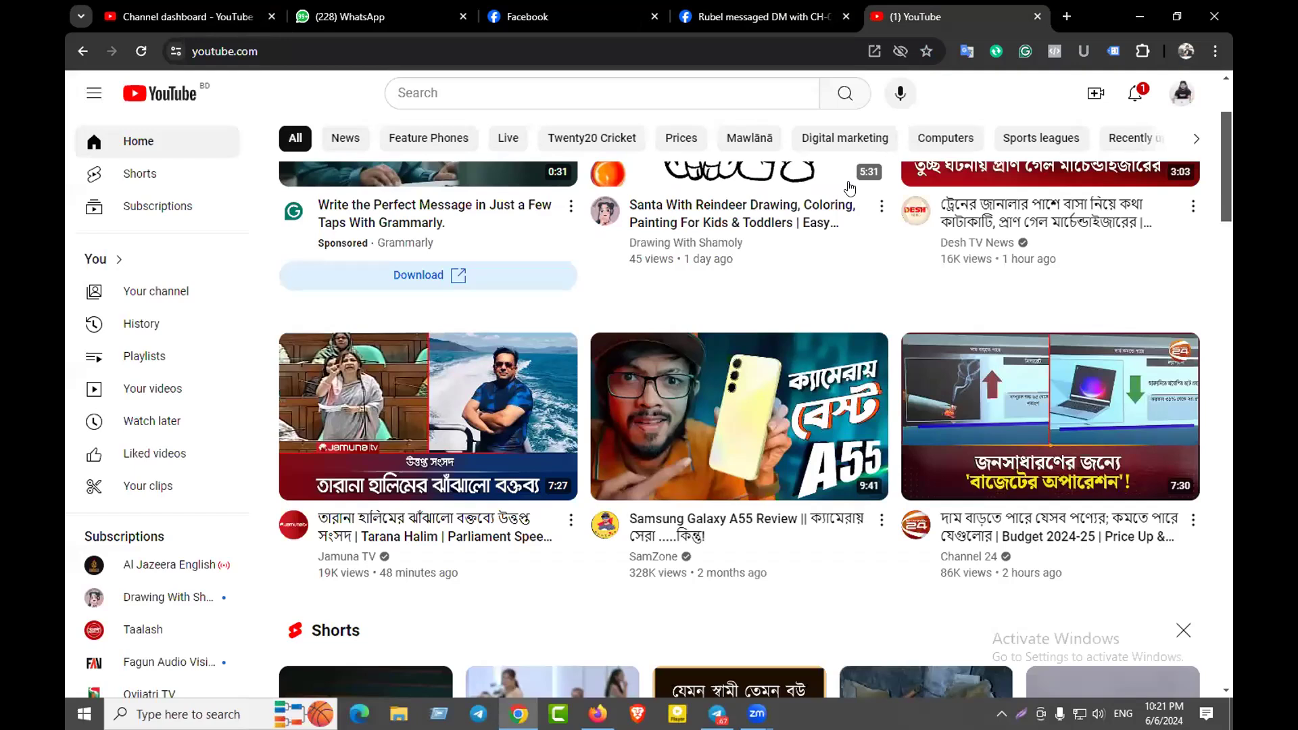
{"action": "mouse_move", "coordinate": [749, 434]}
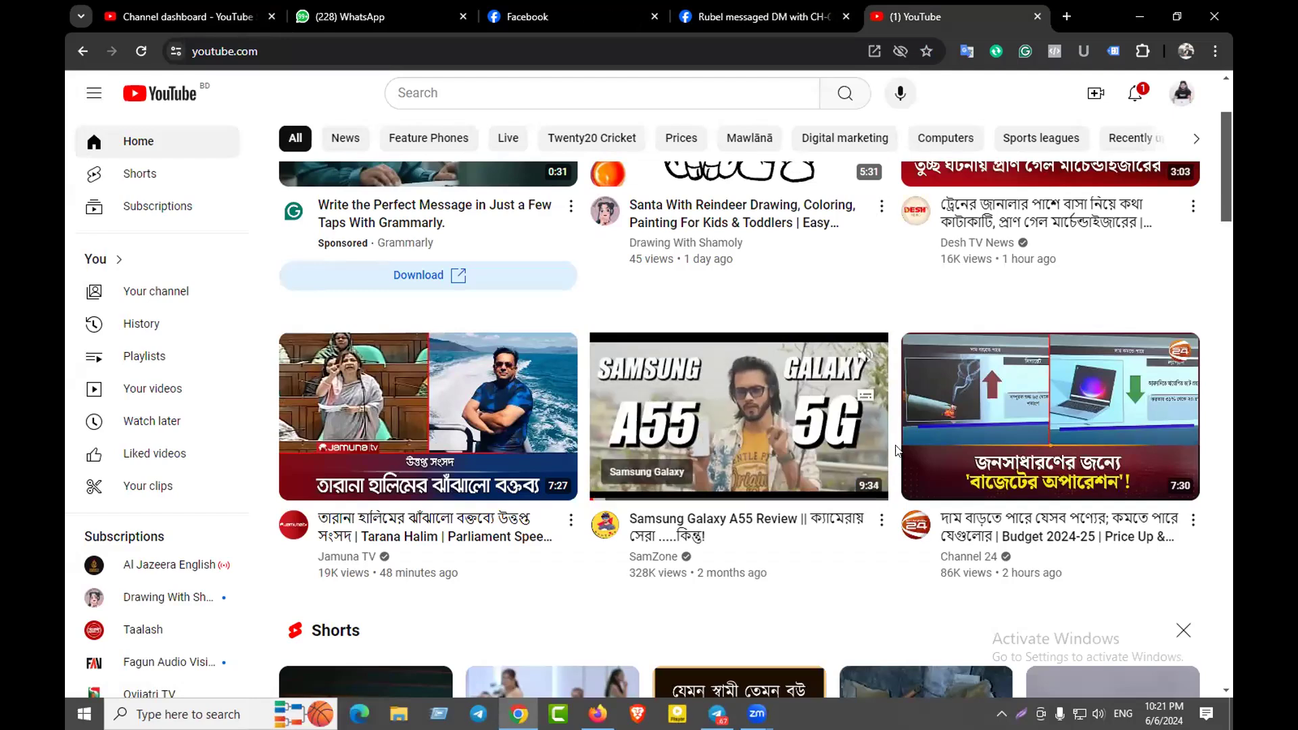
{"action": "scroll", "coordinate": [896, 448], "scroll_direction": "down", "scroll_amount": 3}
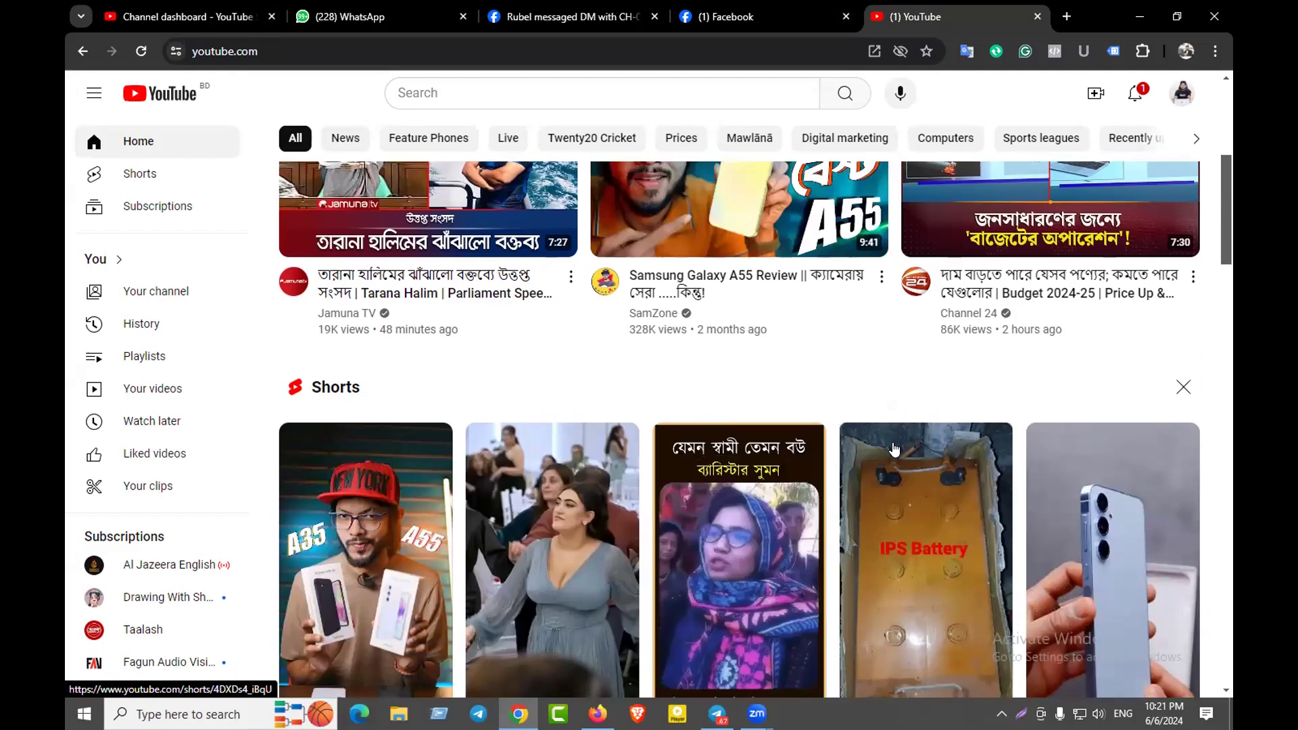
{"action": "scroll", "coordinate": [978, 395], "scroll_direction": "up", "scroll_amount": 2}
{"action": "left_click", "coordinate": [978, 395]}
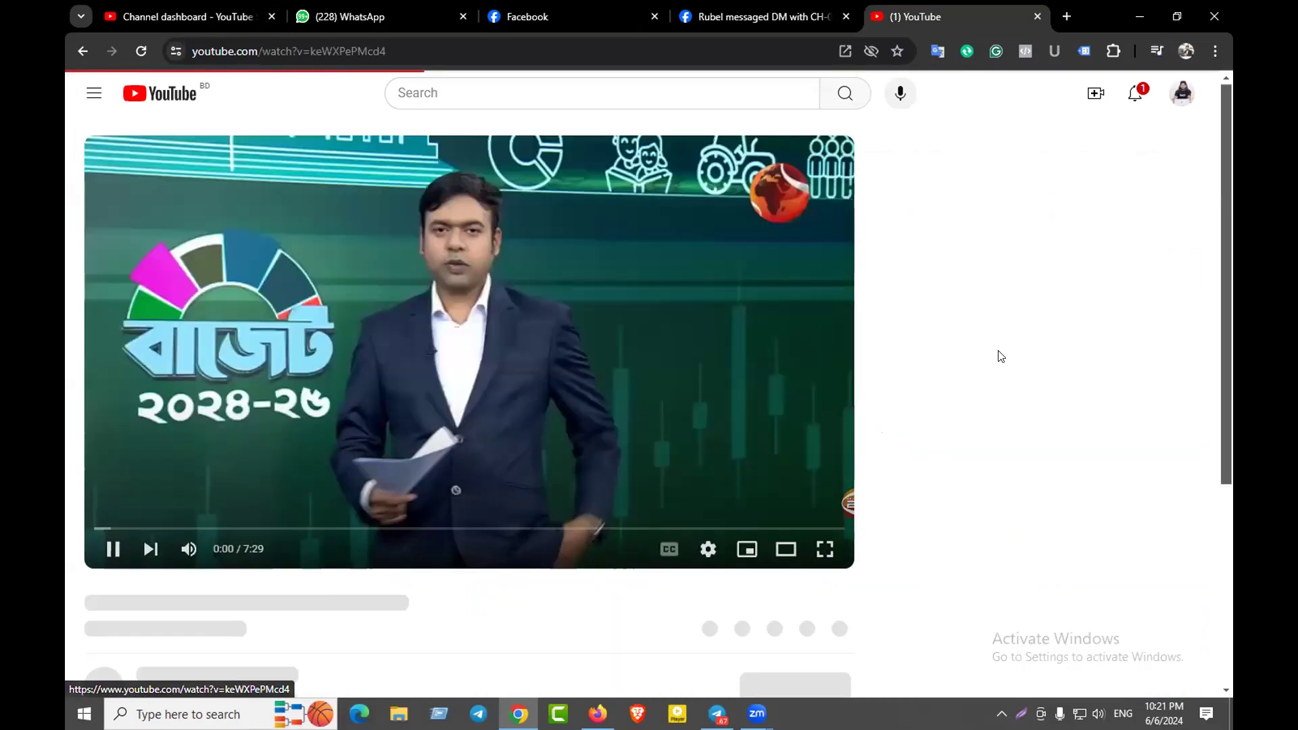
{"action": "left_click", "coordinate": [188, 548]}
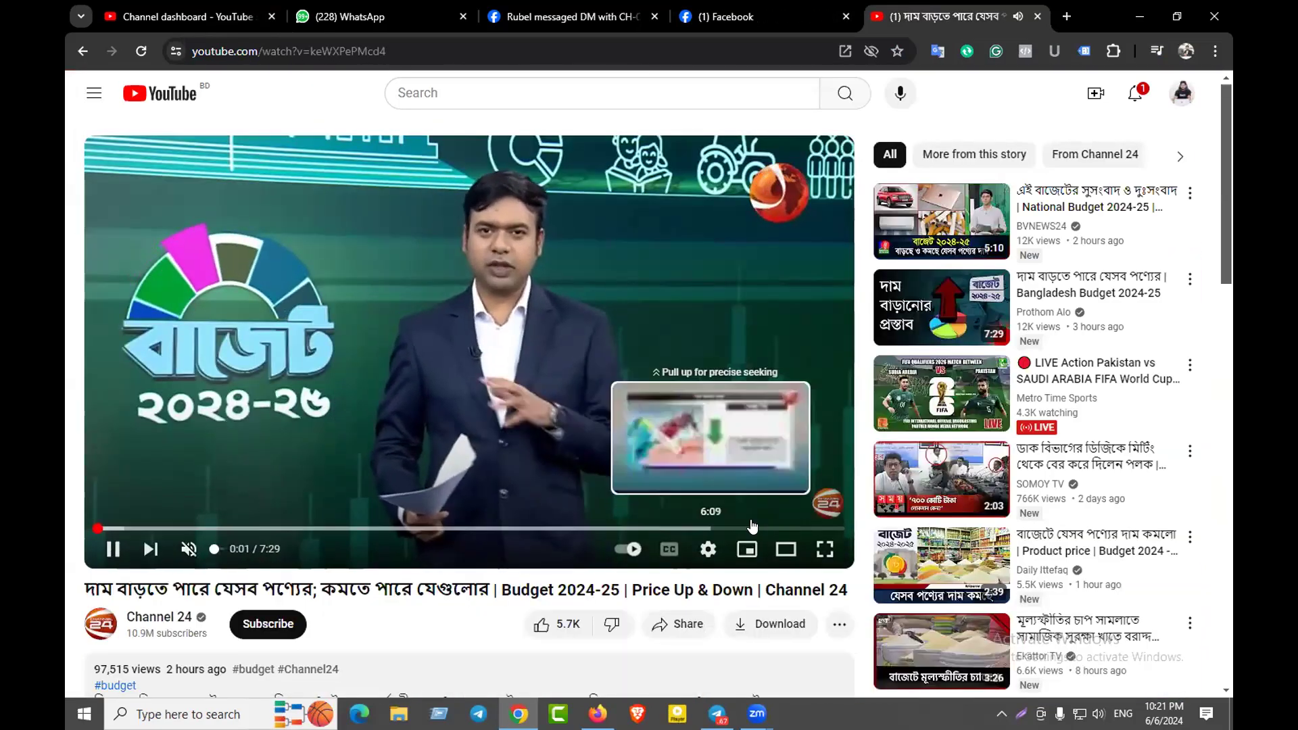
{"action": "left_click", "coordinate": [823, 528]}
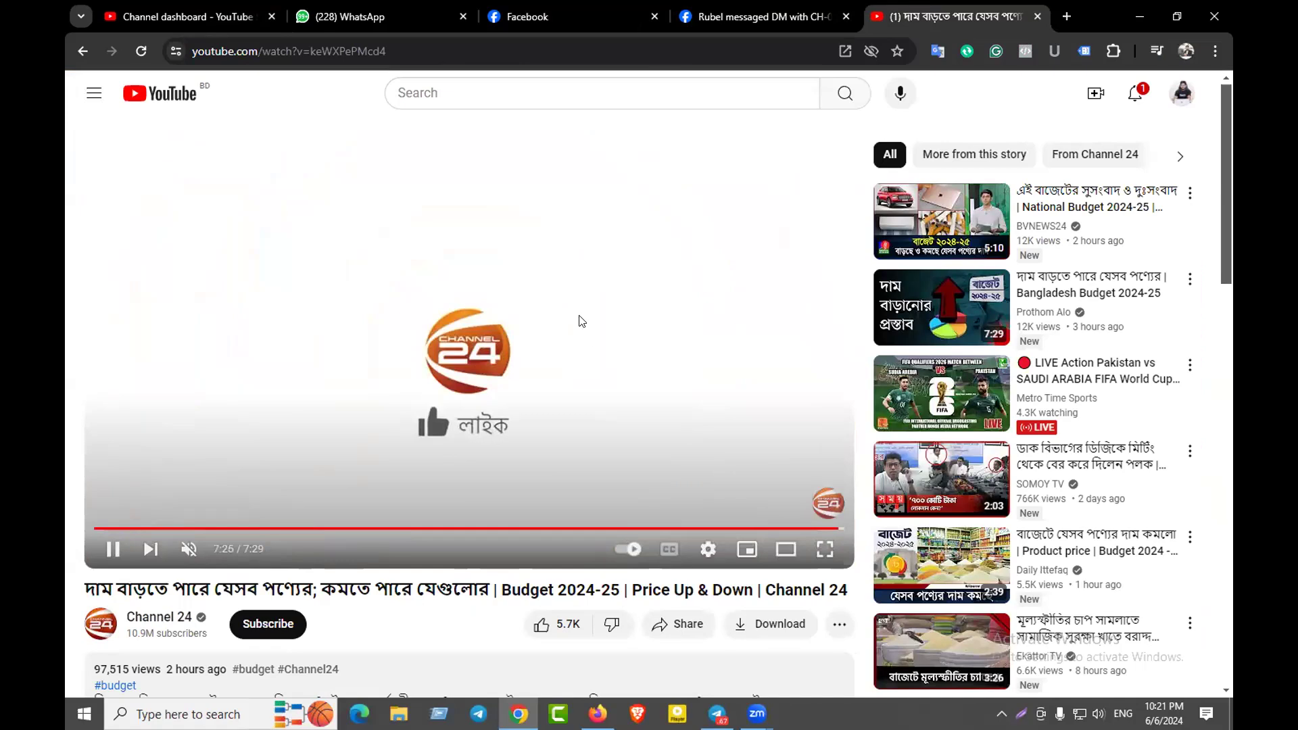
{"action": "left_click", "coordinate": [590, 315]}
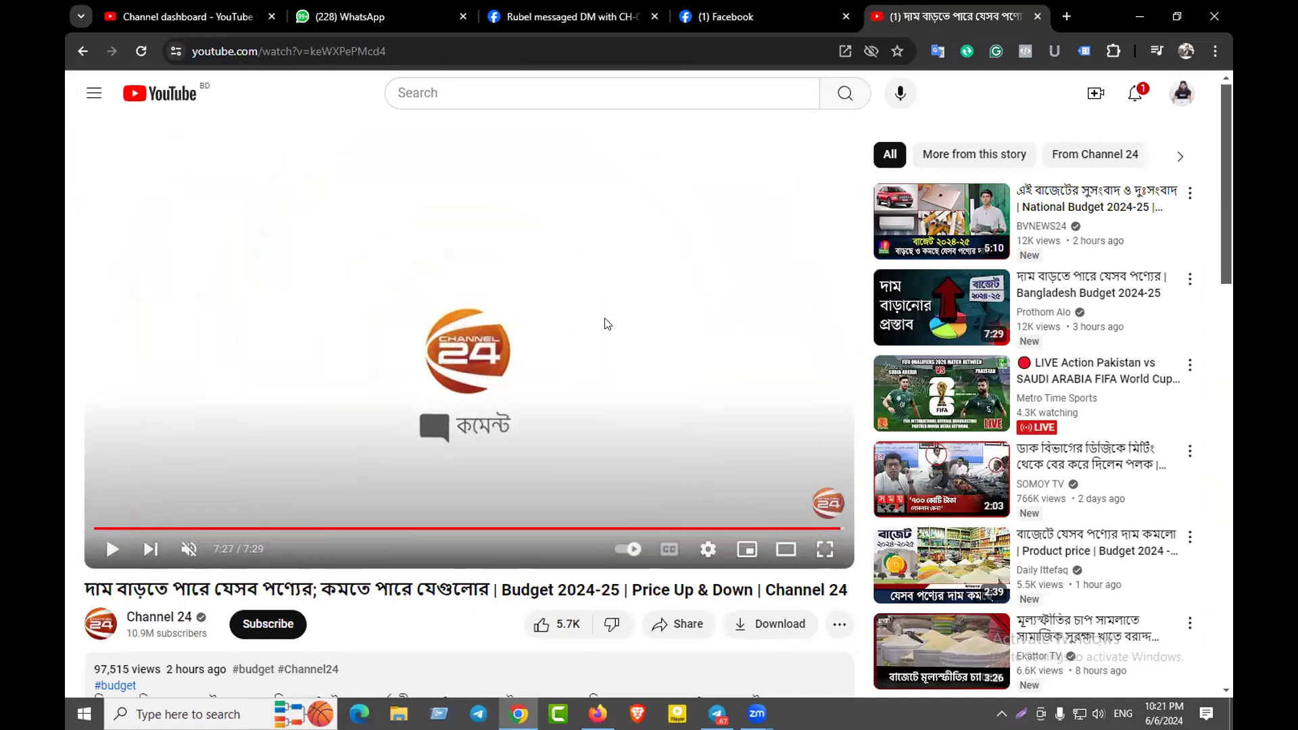
Look through the recommended videos and open the Samsung Galaxy A55 Review by ATC Android ToTo Company
{"action": "scroll", "coordinate": [1007, 348], "scroll_direction": "down", "scroll_amount": 3}
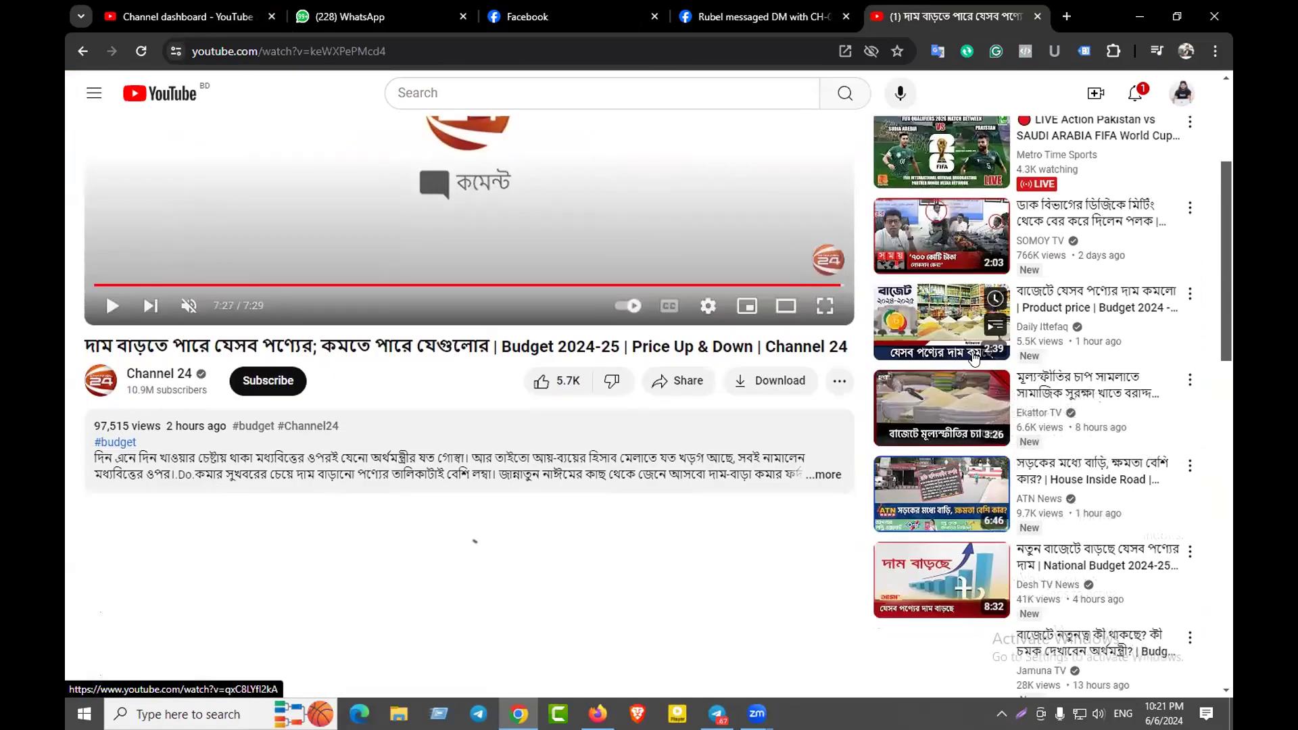
{"action": "scroll", "coordinate": [1041, 342], "scroll_direction": "down", "scroll_amount": 3}
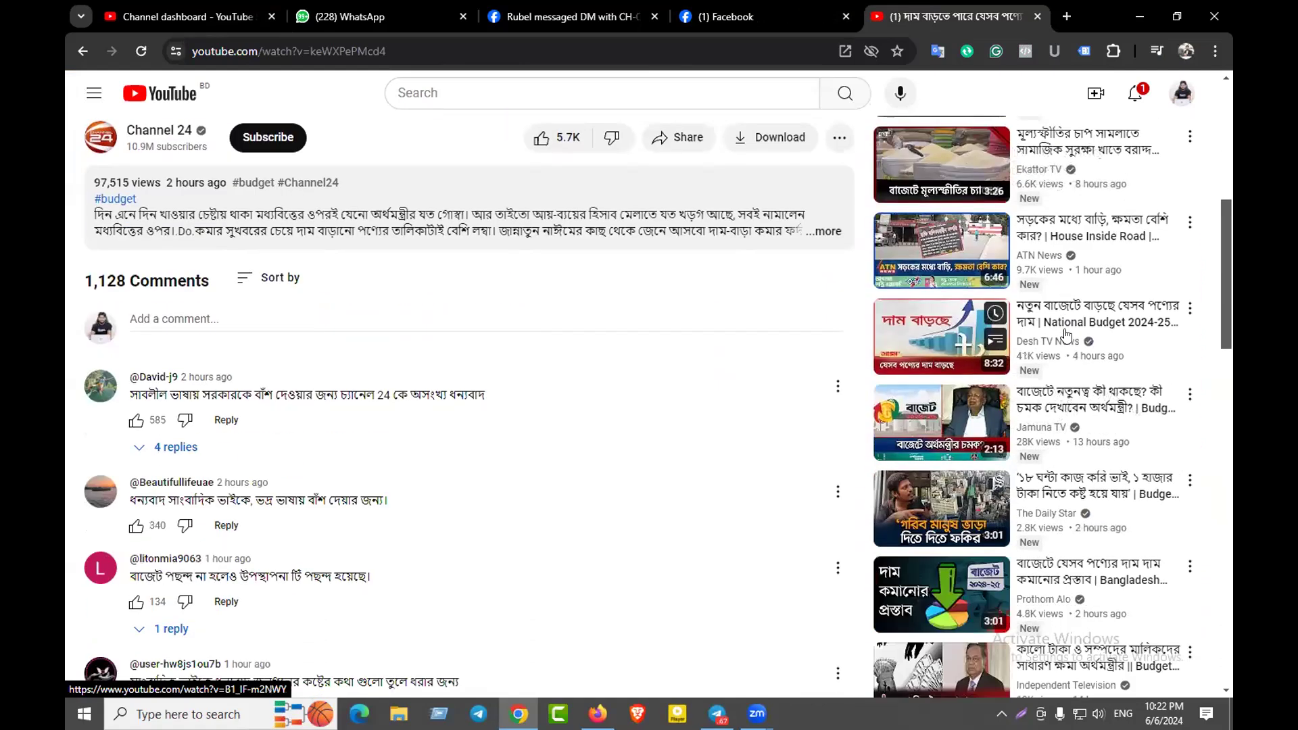
{"action": "scroll", "coordinate": [1067, 334], "scroll_direction": "down", "scroll_amount": 4}
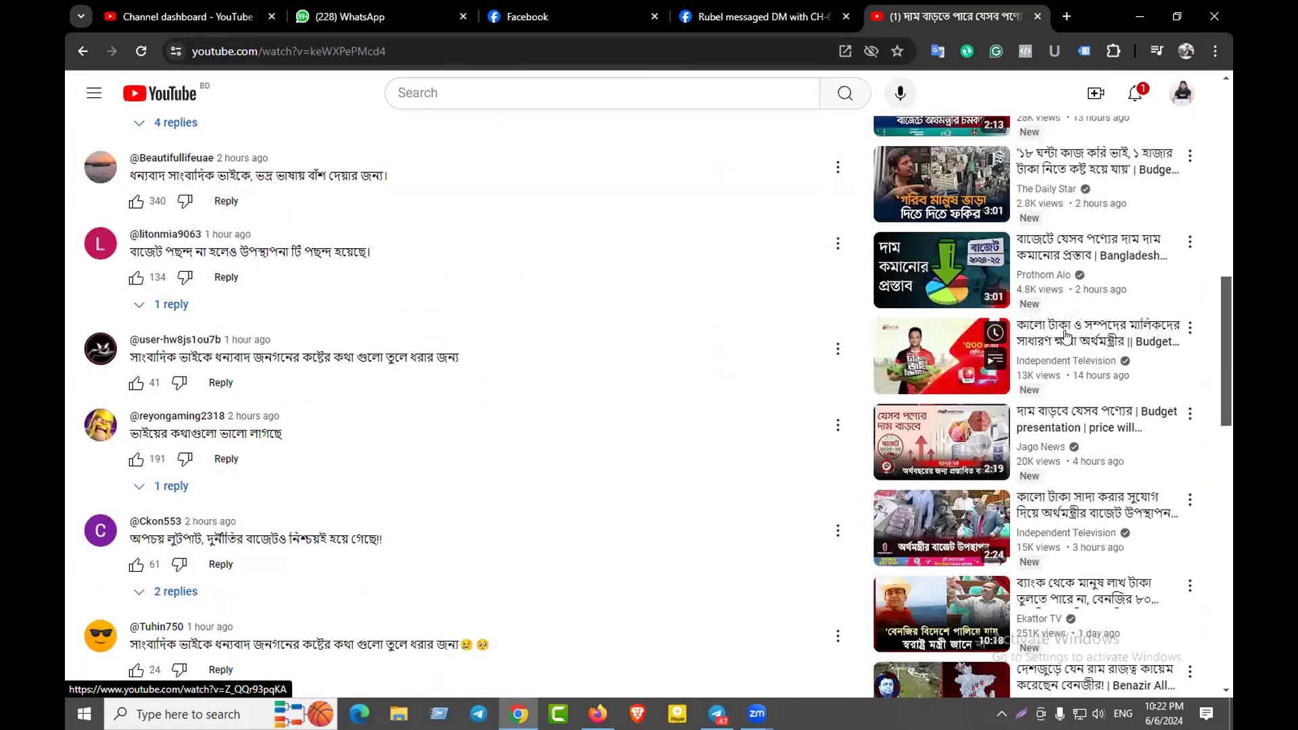
{"action": "scroll", "coordinate": [1066, 334], "scroll_direction": "down", "scroll_amount": 7}
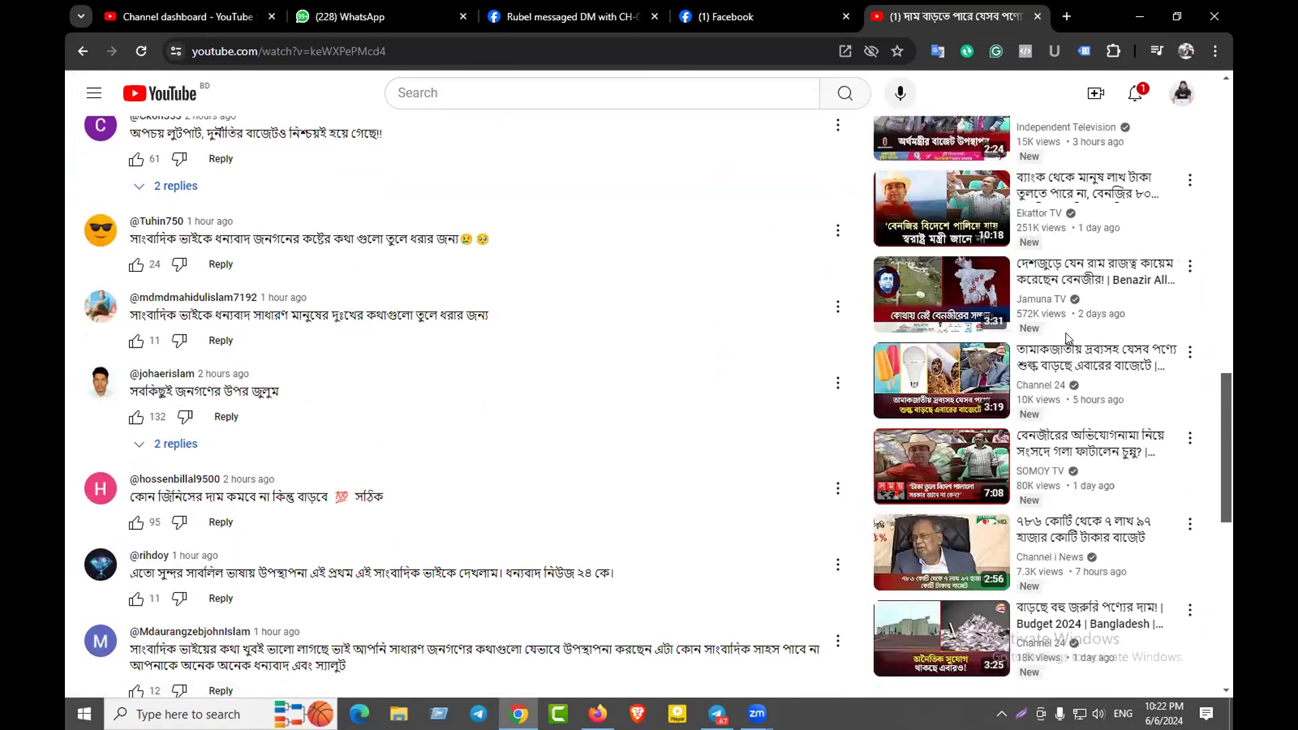
{"action": "scroll", "coordinate": [1065, 341], "scroll_direction": "down", "scroll_amount": 2}
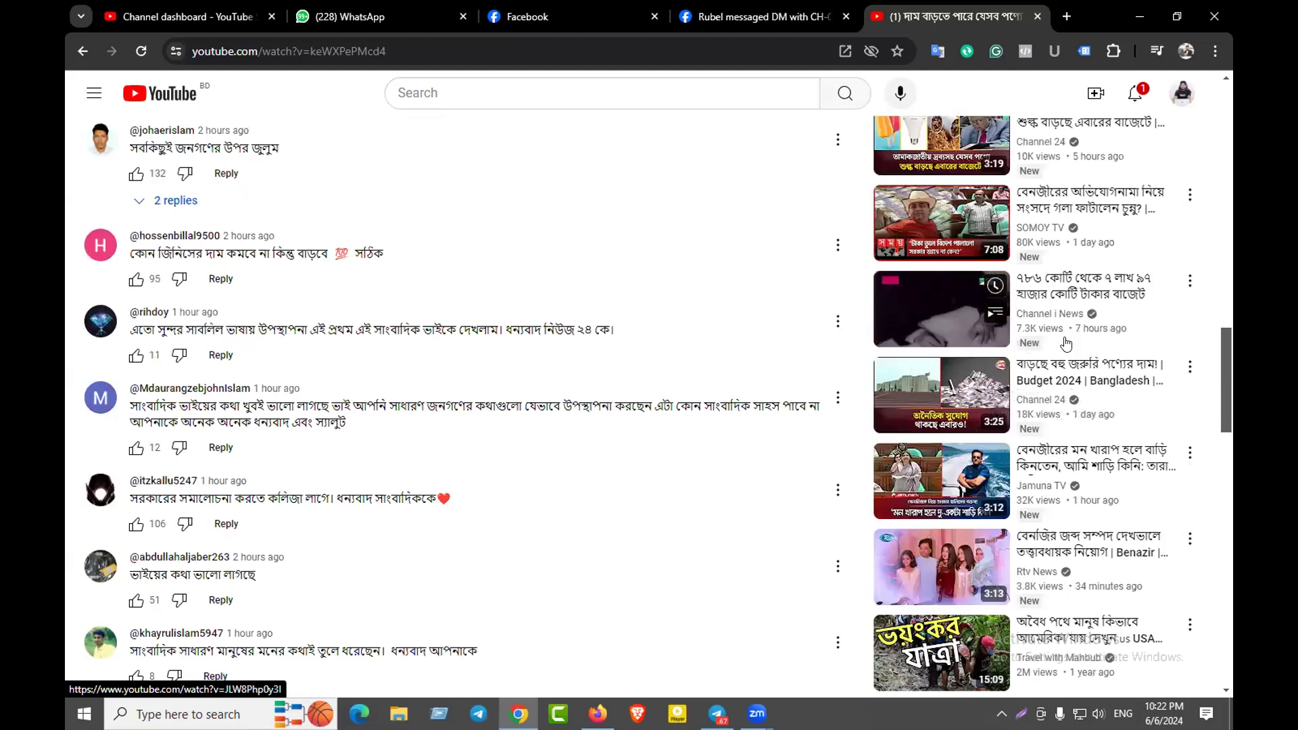
{"action": "scroll", "coordinate": [1065, 341], "scroll_direction": "down", "scroll_amount": 3}
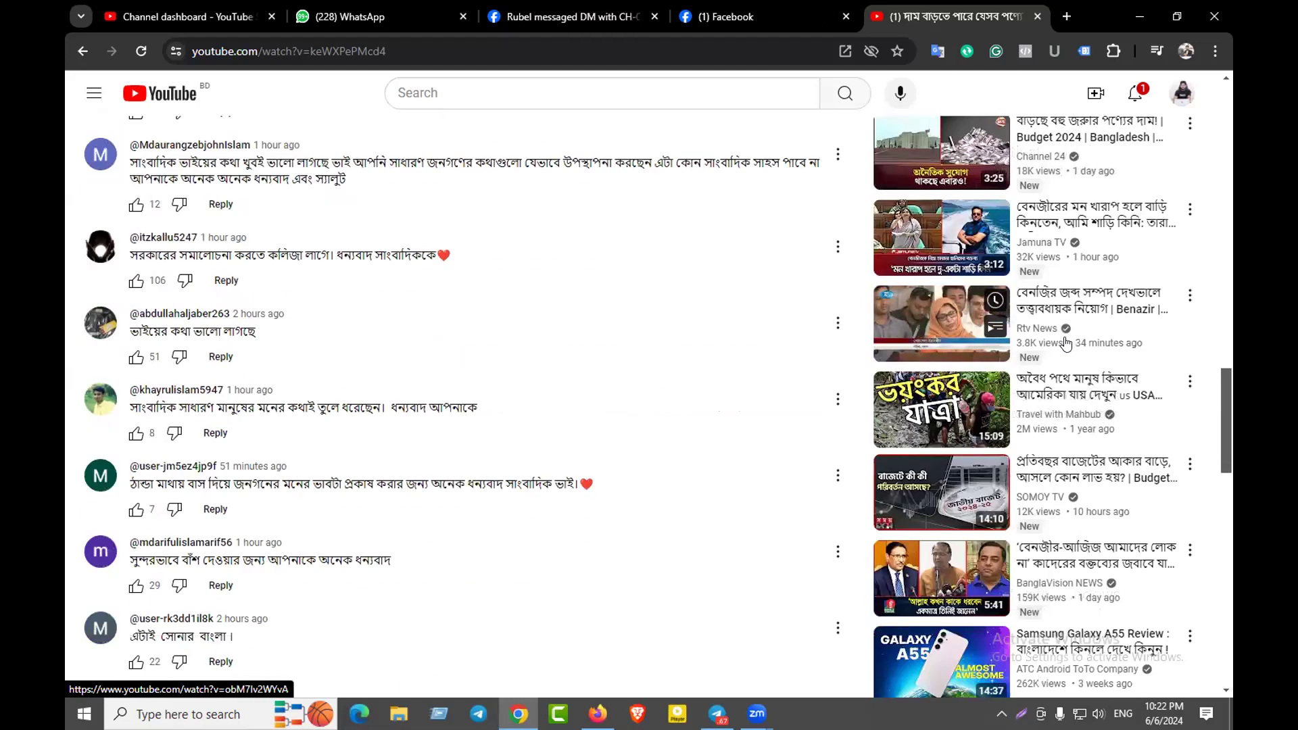
{"action": "scroll", "coordinate": [1067, 342], "scroll_direction": "down", "scroll_amount": 2}
{"action": "scroll", "coordinate": [1066, 342], "scroll_direction": "down", "scroll_amount": 3}
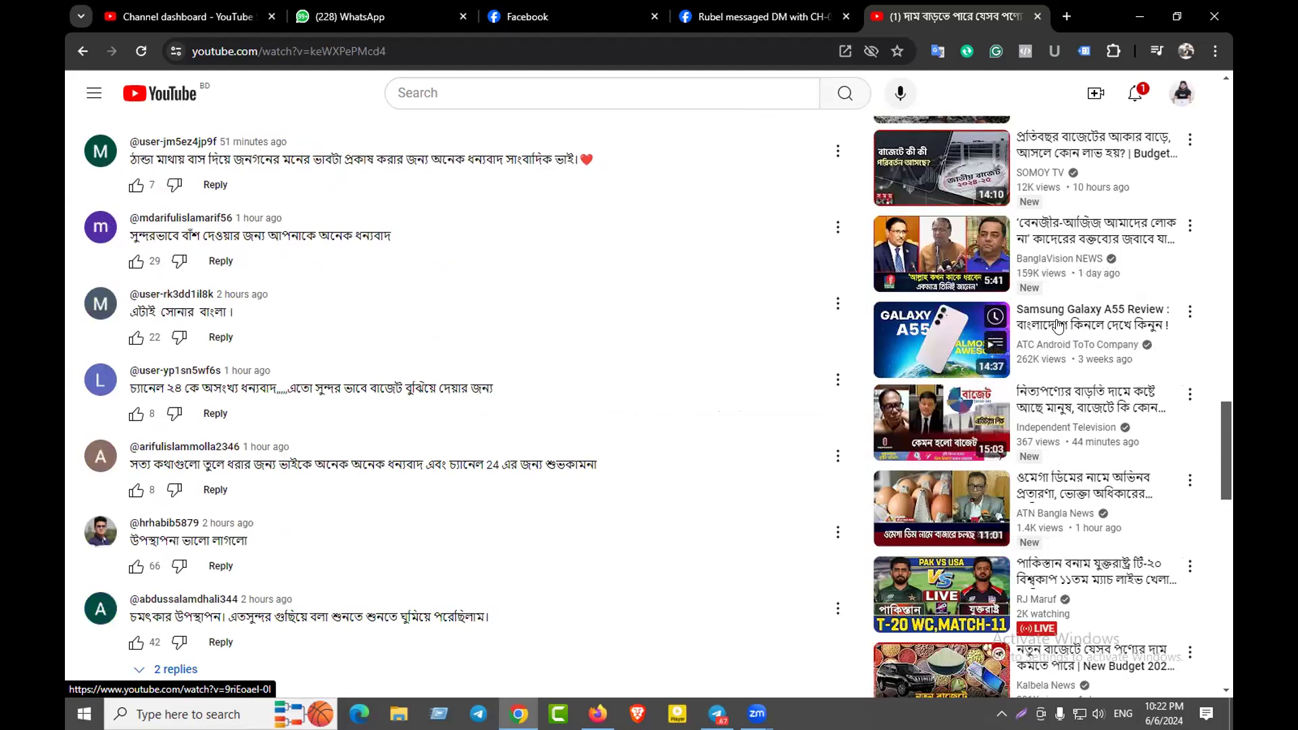
{"action": "left_click", "coordinate": [1059, 326]}
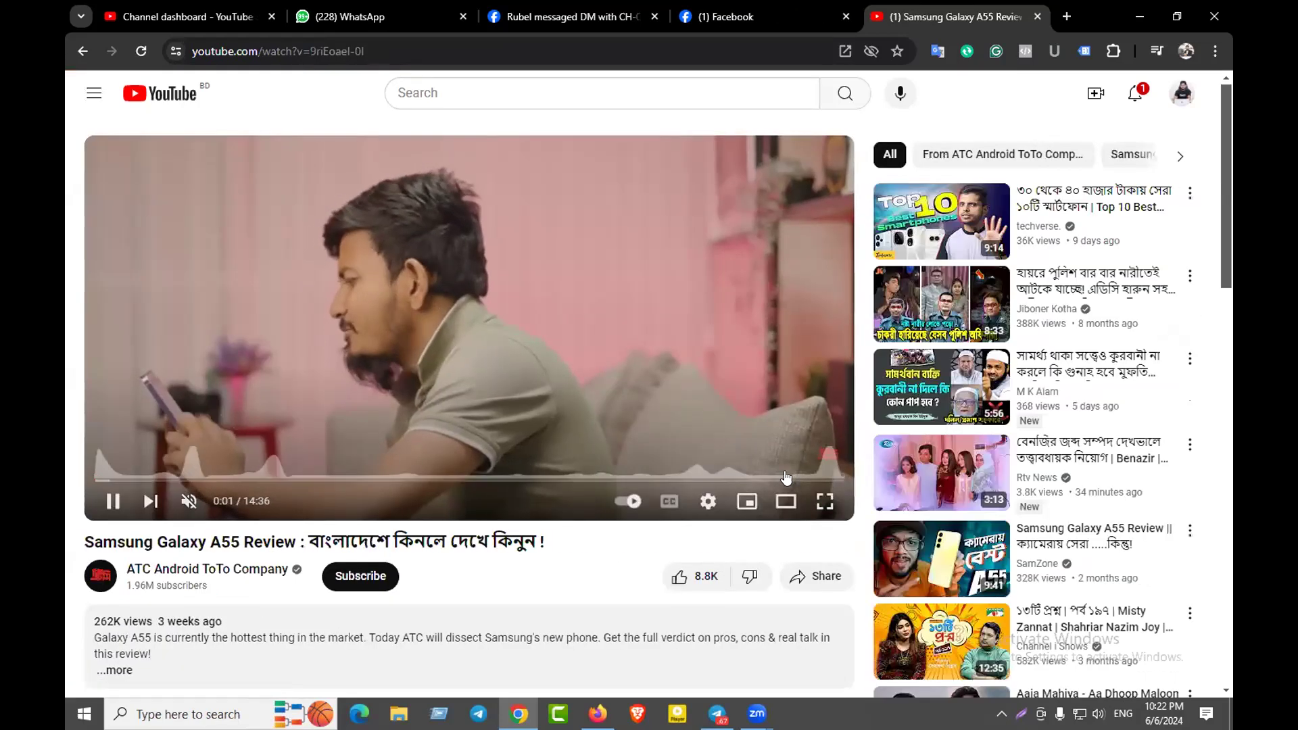
Skip to the end of the Samsung Galaxy A55 review to examine its ending, and return to the upload in YouTube Studio
{"action": "left_click", "coordinate": [827, 480]}
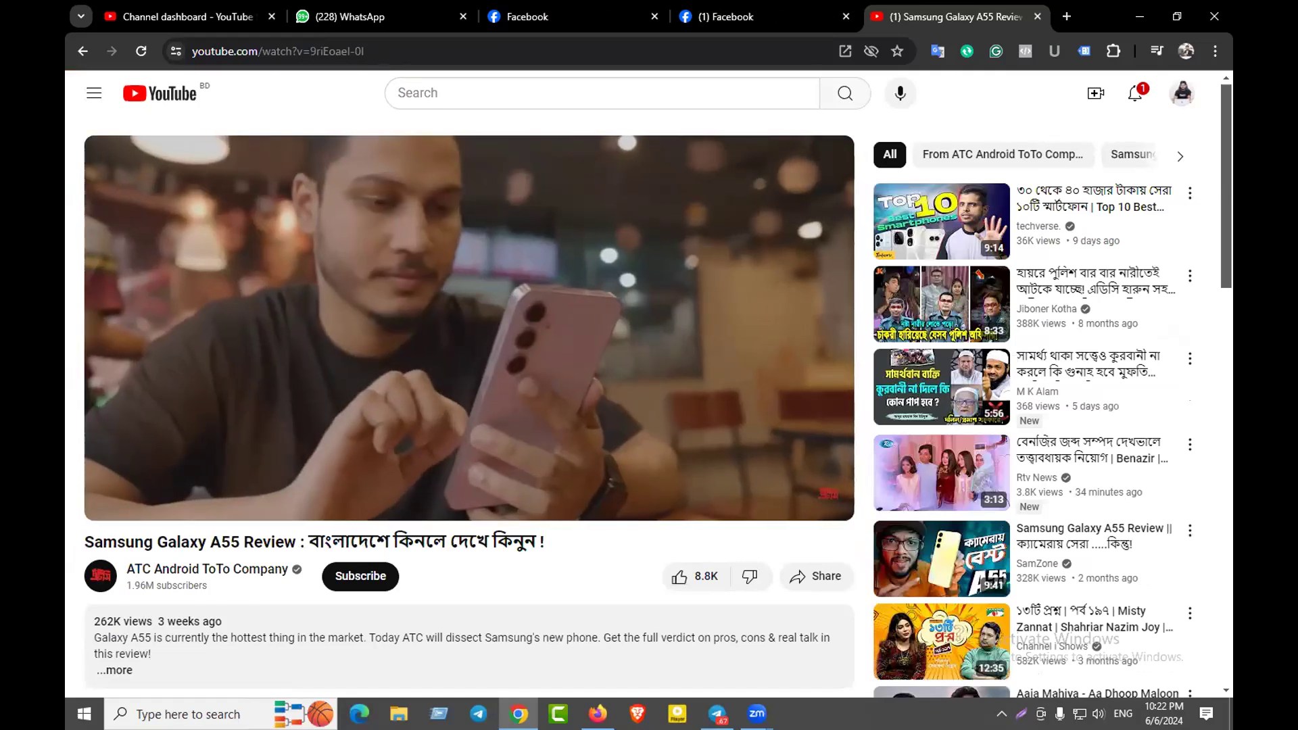
{"action": "key", "text": "Right"}
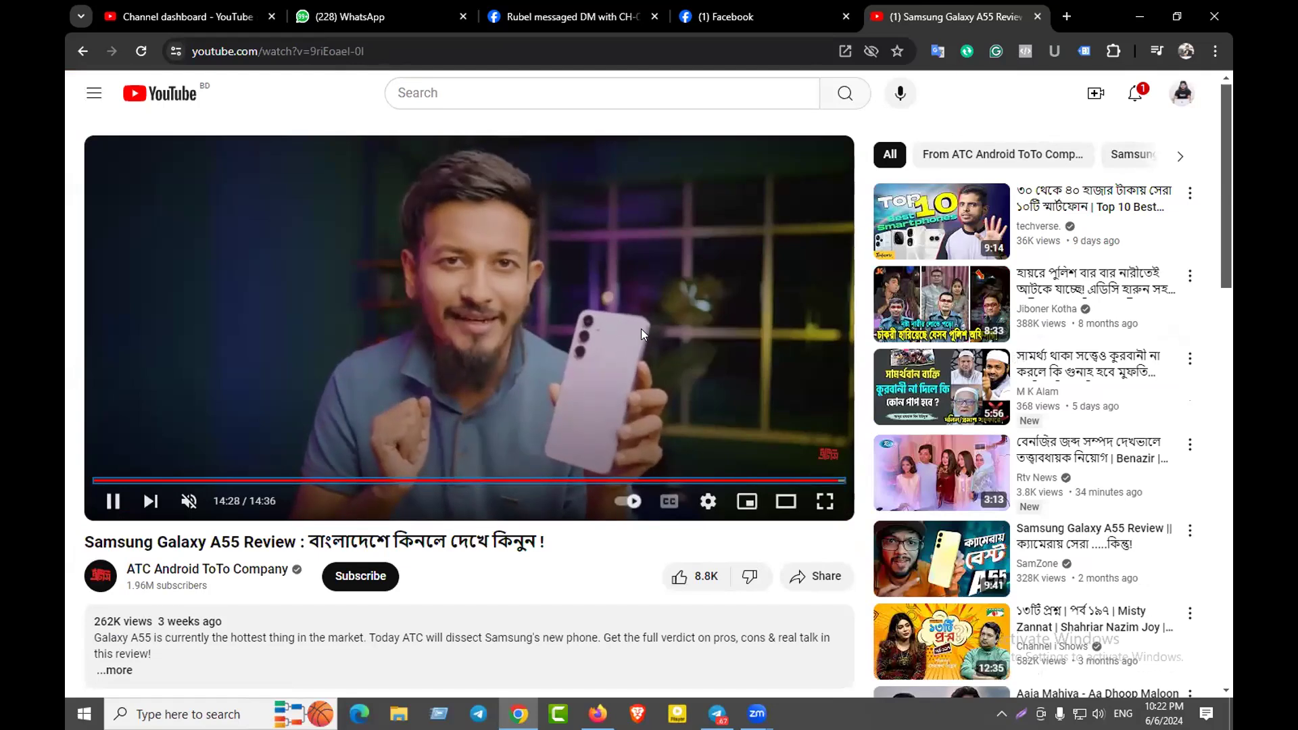
{"action": "key", "text": "Right"}
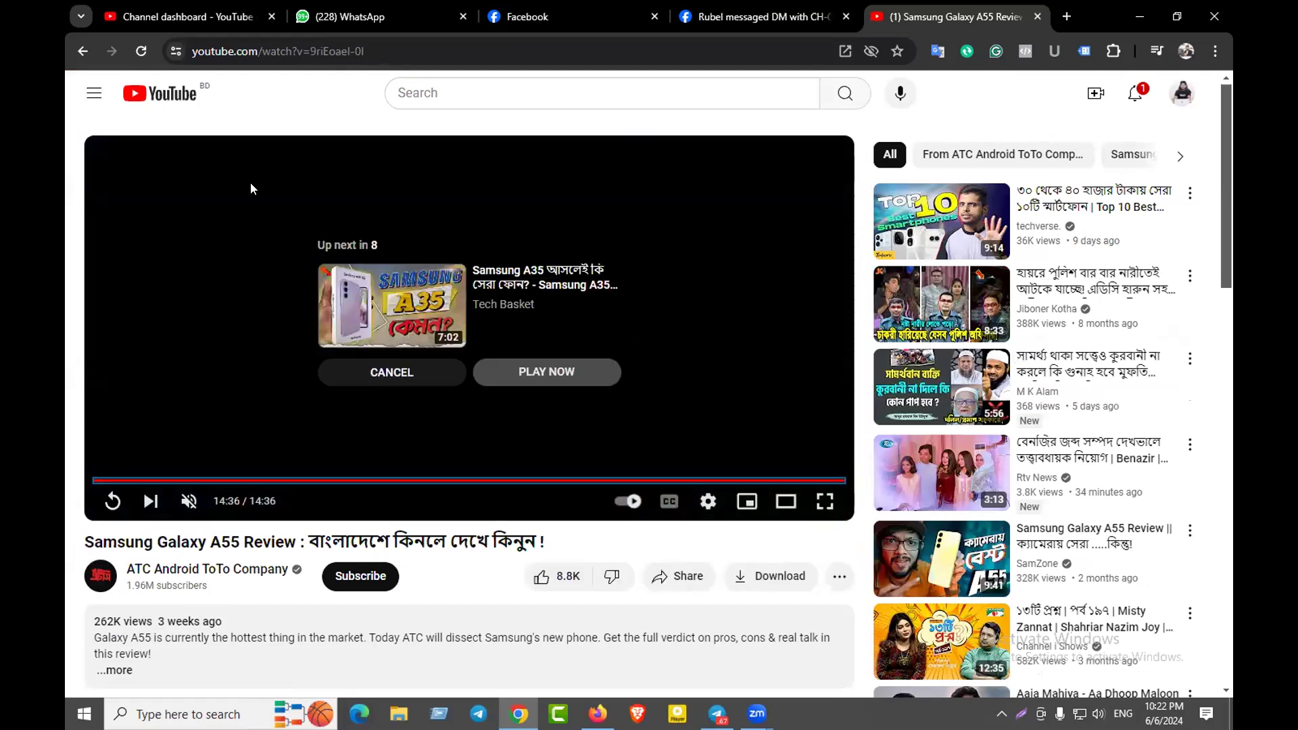
{"action": "left_click", "coordinate": [178, 105]}
{"action": "left_click", "coordinate": [179, 17]}
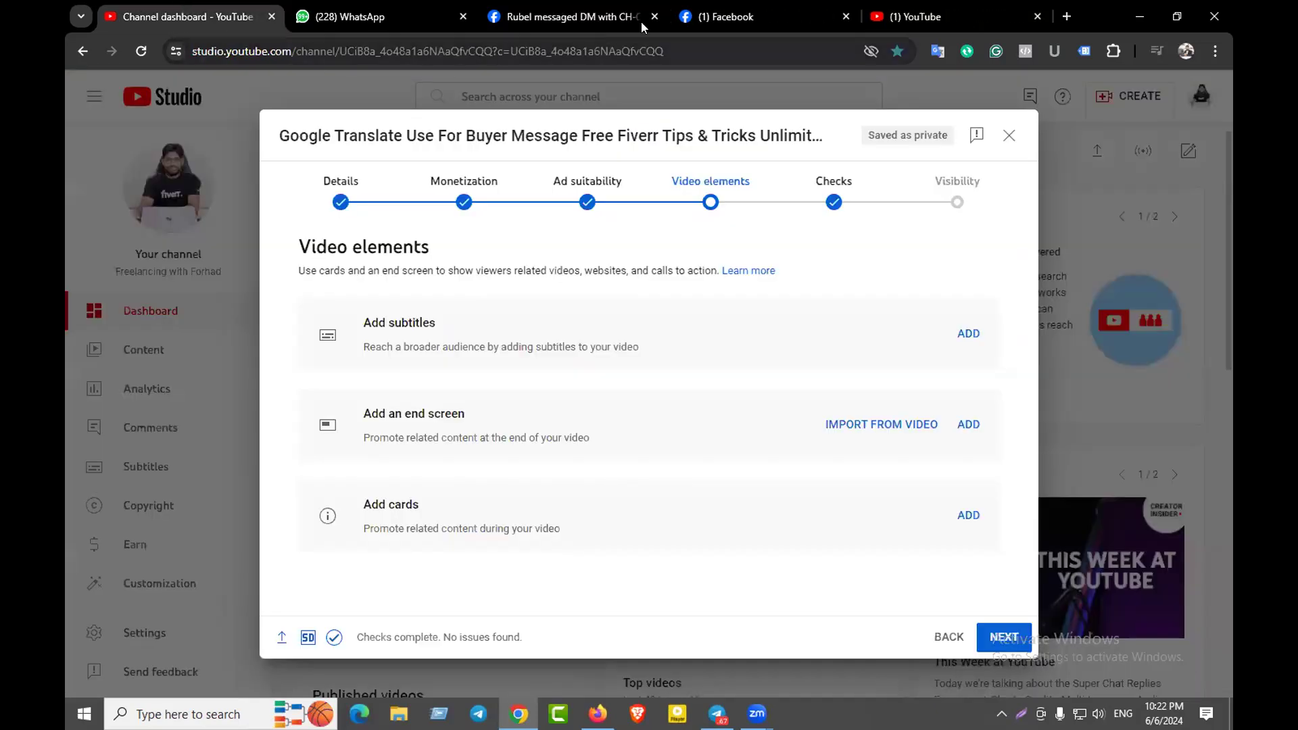
Switch to YouTube, search for forhad, and open the Freelancing with Forhad channel
{"action": "left_click", "coordinate": [914, 11]}
{"action": "left_click", "coordinate": [507, 92]}
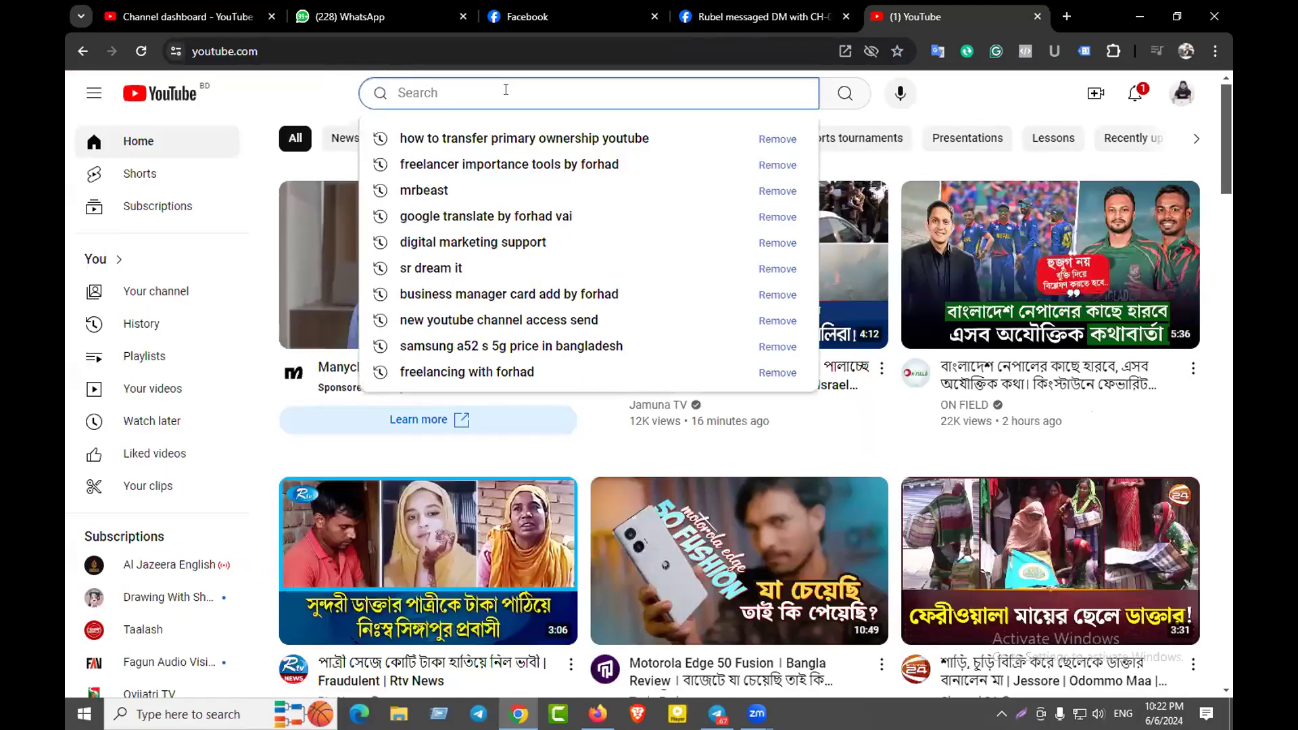
{"action": "type", "text": "fo"}
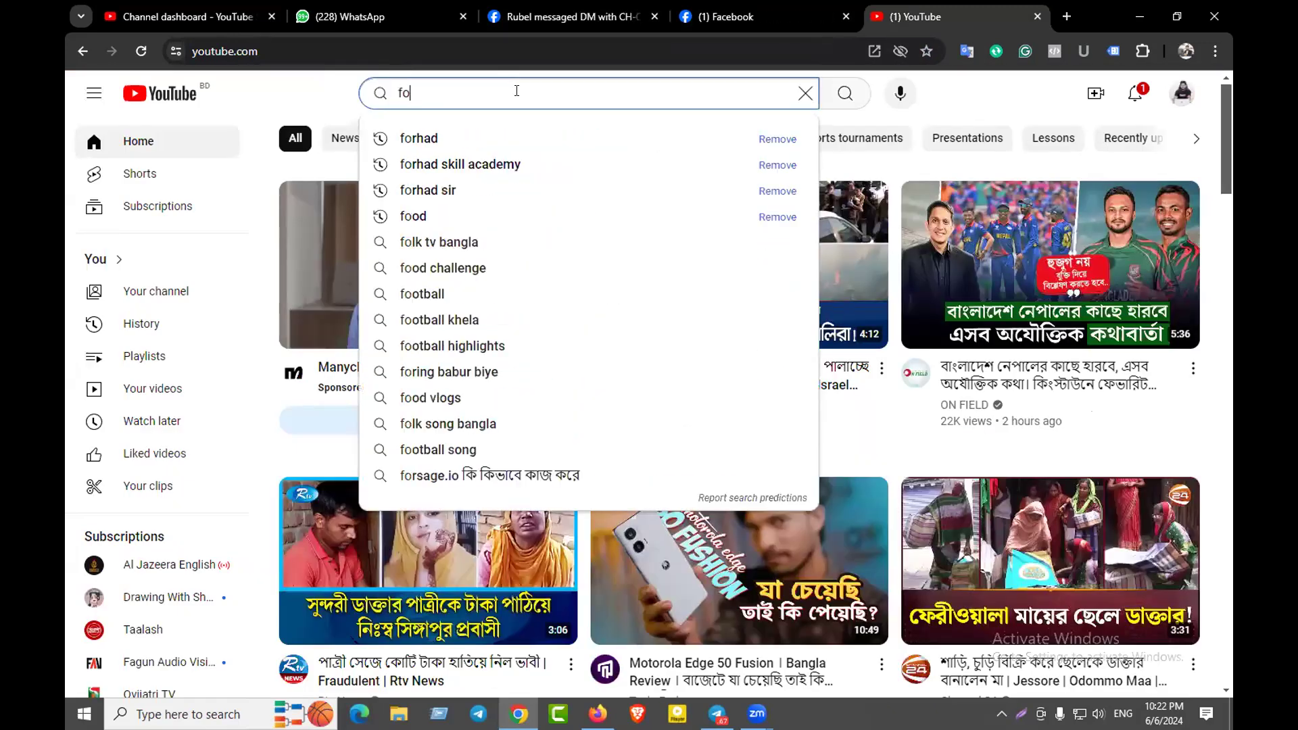
{"action": "left_click", "coordinate": [440, 140]}
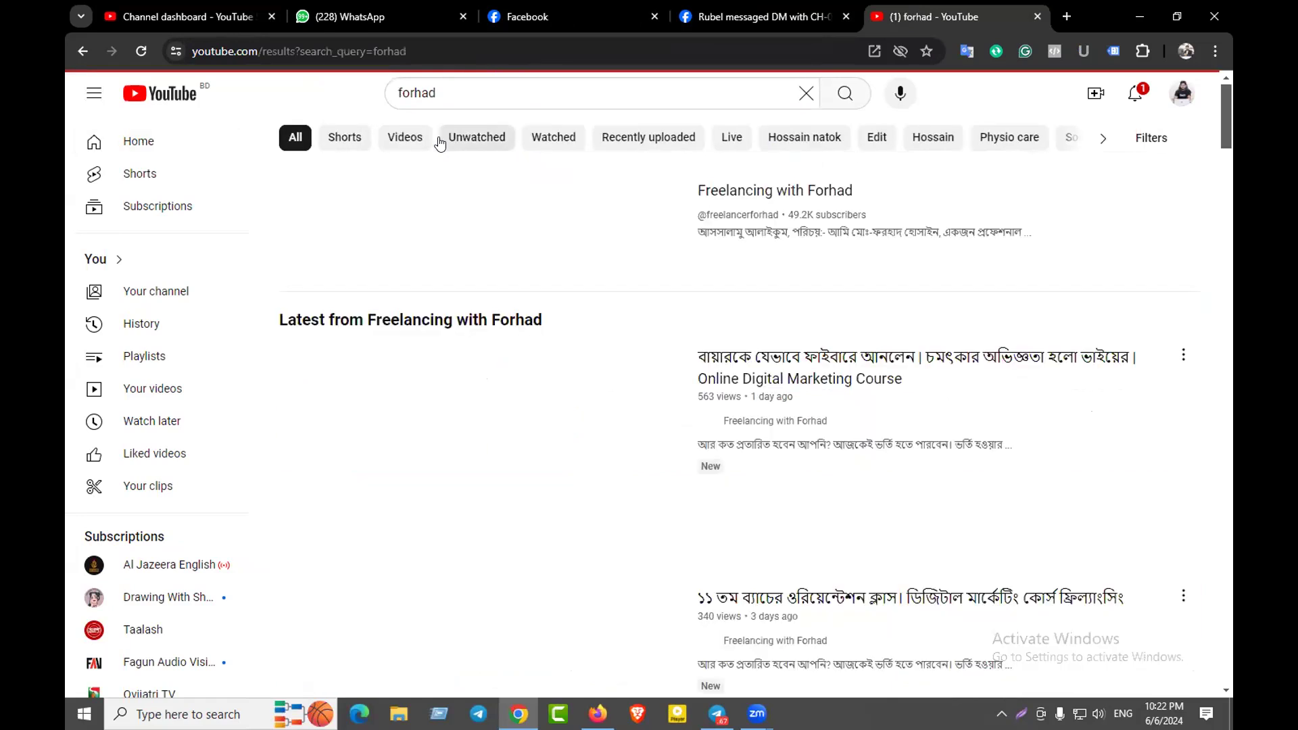
{"action": "left_click", "coordinate": [594, 195]}
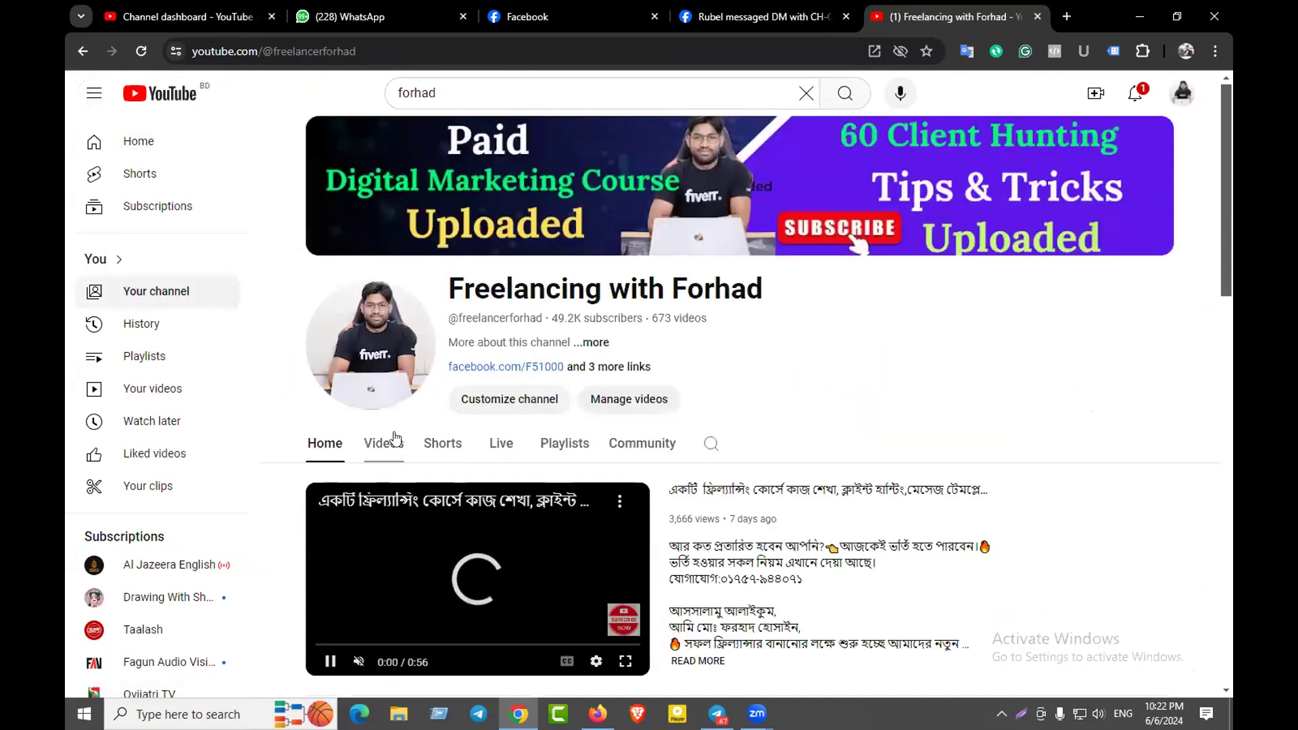
Sort the channel's videos by popularity, open the Complete SEO Bangla Course video, and skip its ad
{"action": "left_click", "coordinate": [389, 443]}
{"action": "scroll", "coordinate": [514, 311], "scroll_direction": "down", "scroll_amount": 3}
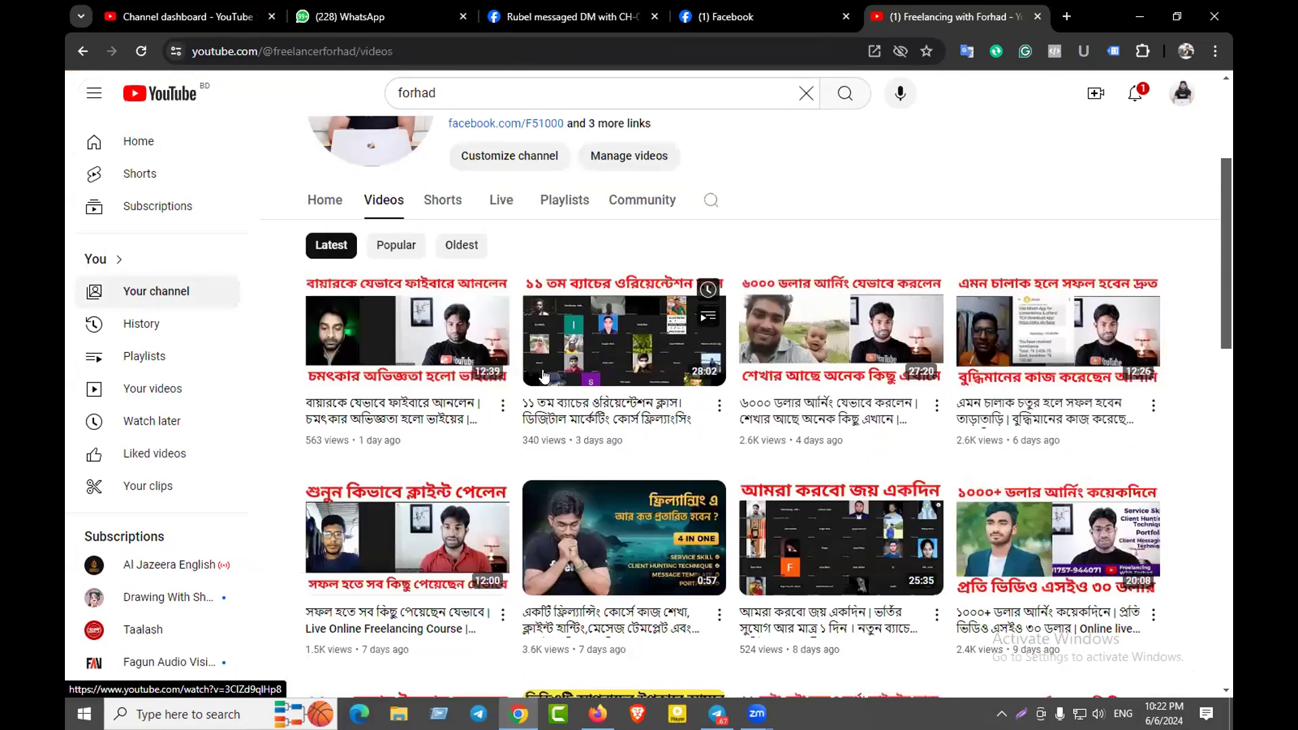
{"action": "left_click", "coordinate": [408, 238]}
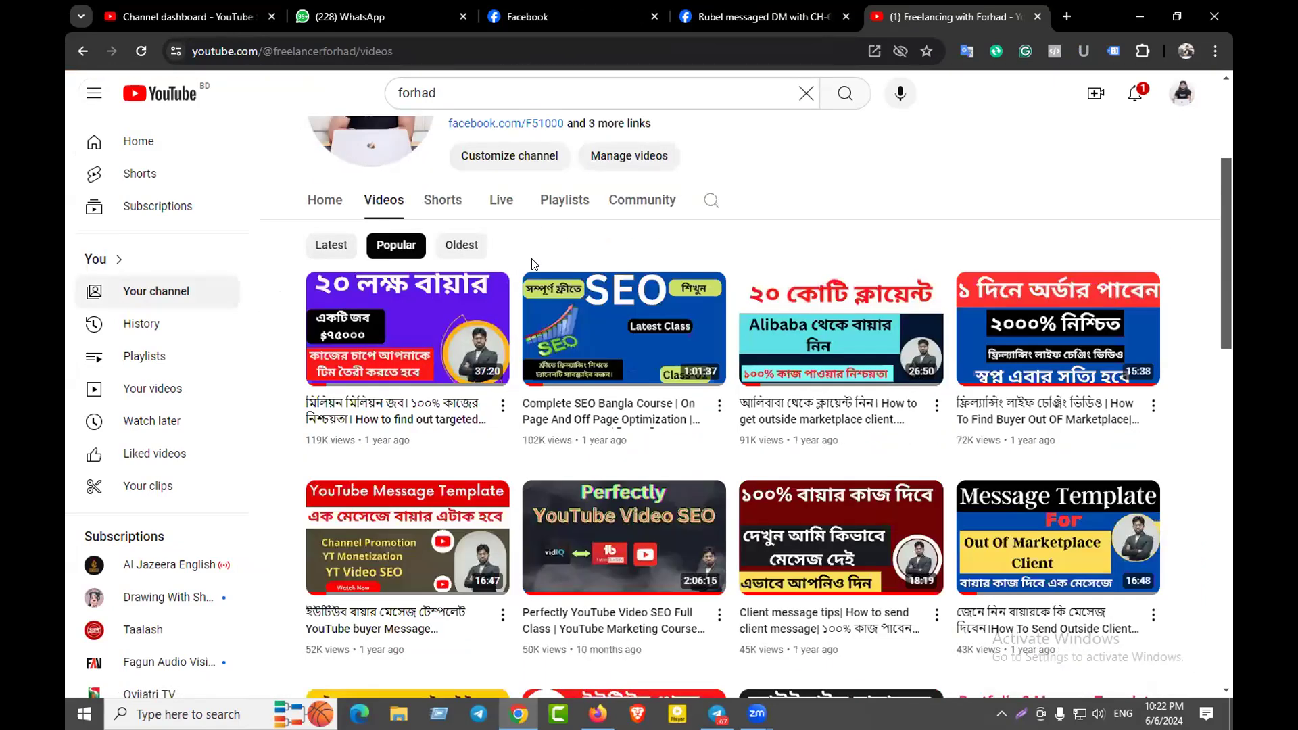
{"action": "left_click", "coordinate": [634, 287]}
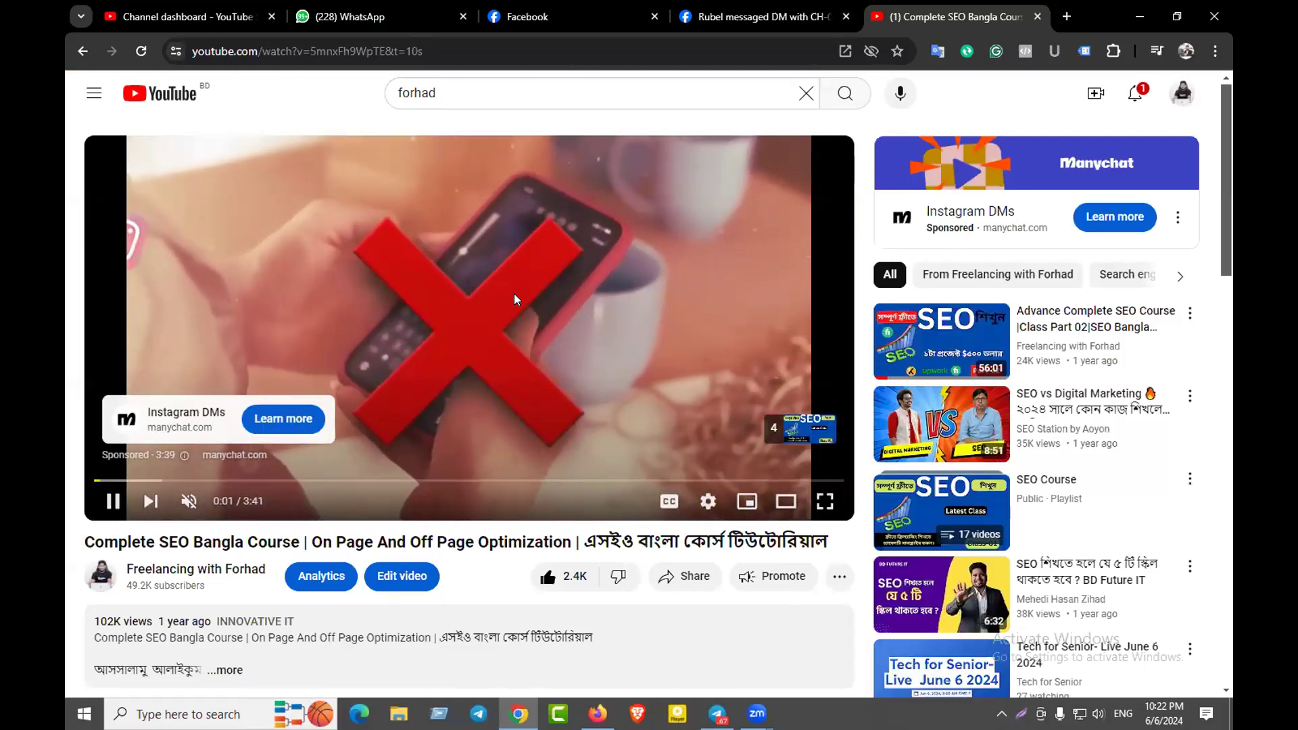
{"action": "left_click", "coordinate": [791, 423]}
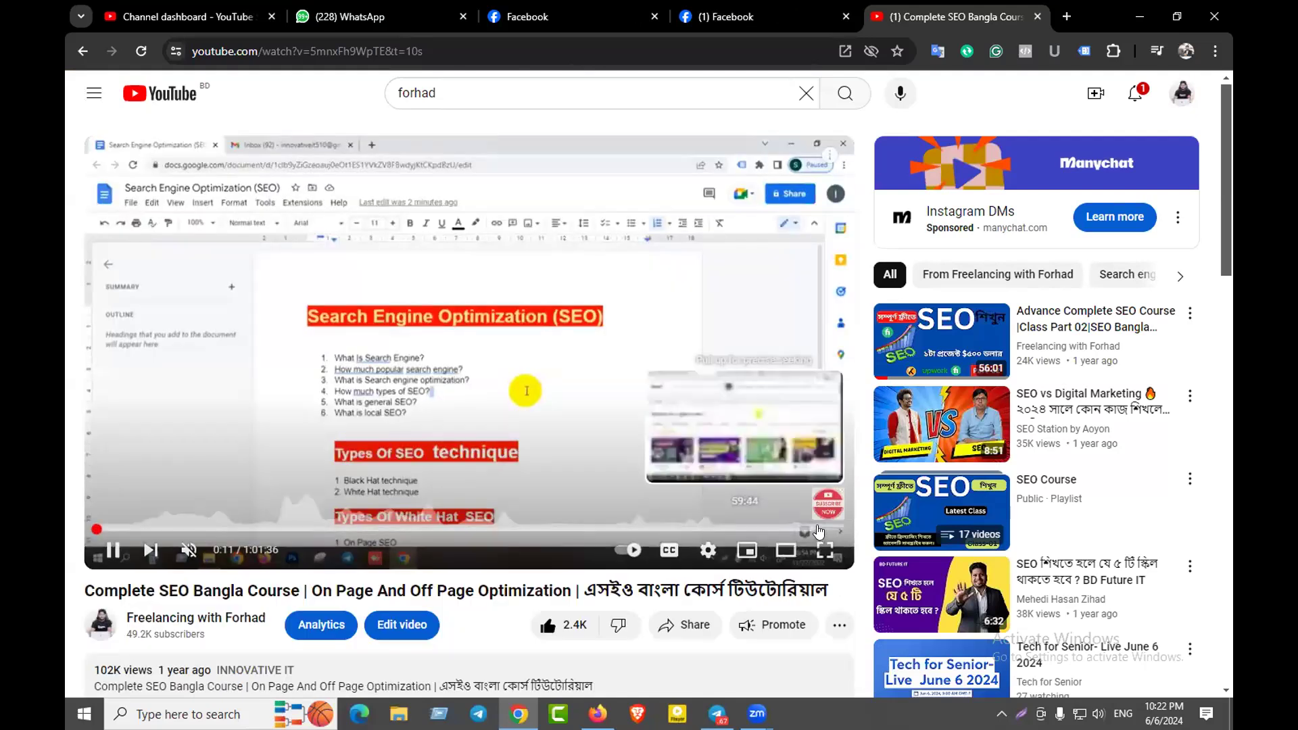
Skip ahead to the closing seconds of the SEO course video and pause there to examine its end screen elements
{"action": "left_click", "coordinate": [819, 529]}
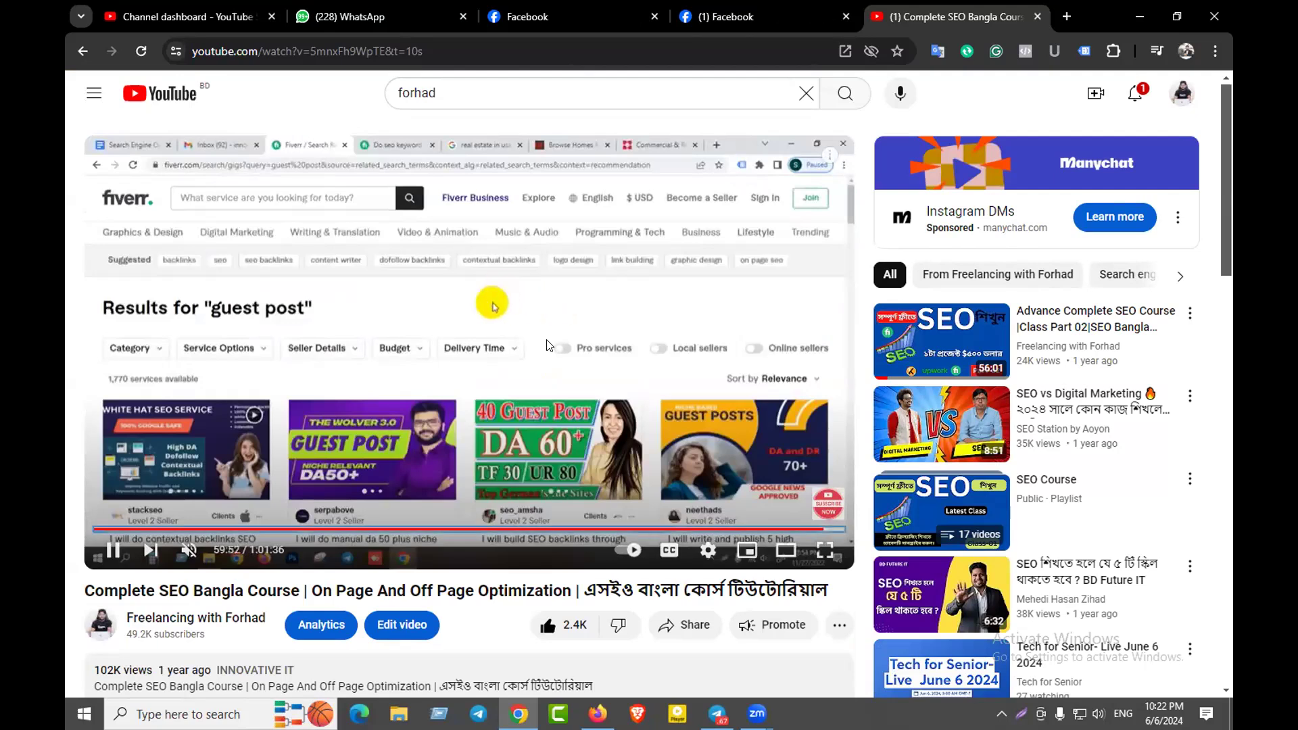
{"action": "key", "text": "Right"}
{"action": "key", "text": "Right"}
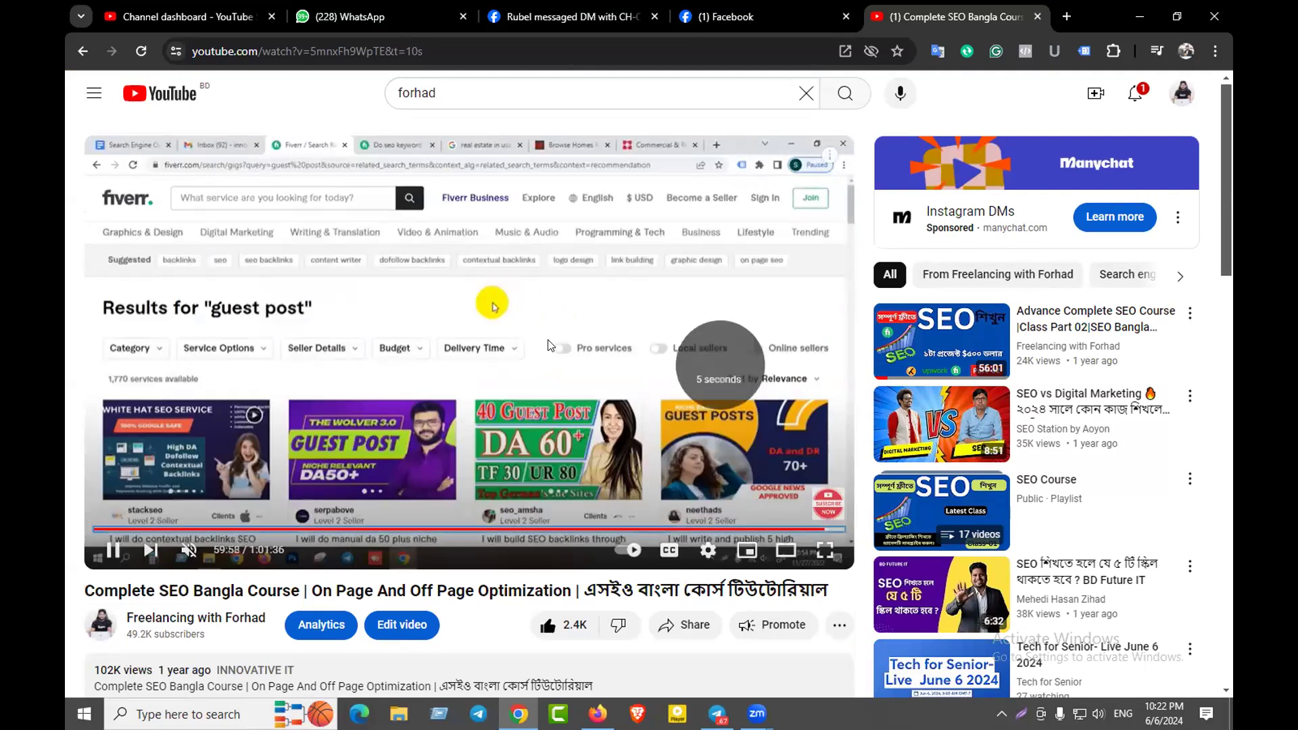
{"action": "key", "text": "Right"}
{"action": "key", "text": "Right"}
{"action": "key", "text": "Right"}
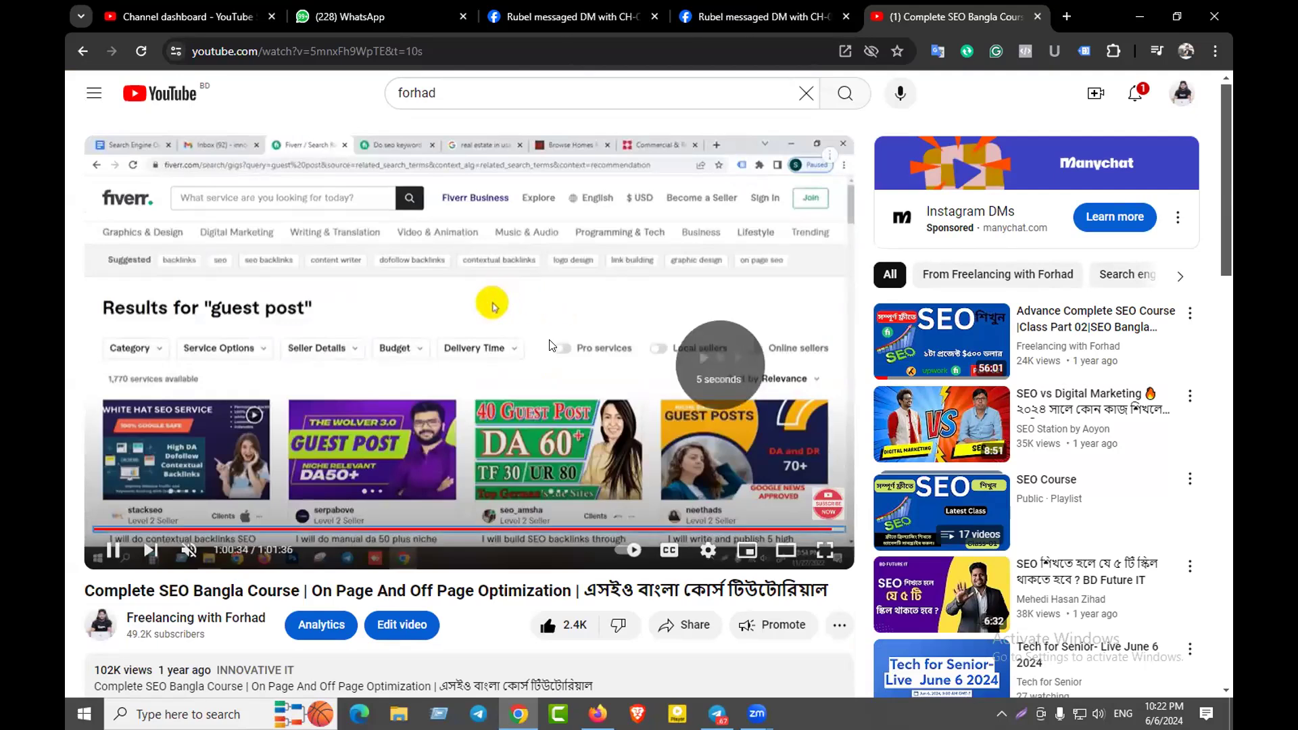
{"action": "key", "text": "Right"}
{"action": "key", "text": "Right"}
{"action": "key", "text": "Right"}
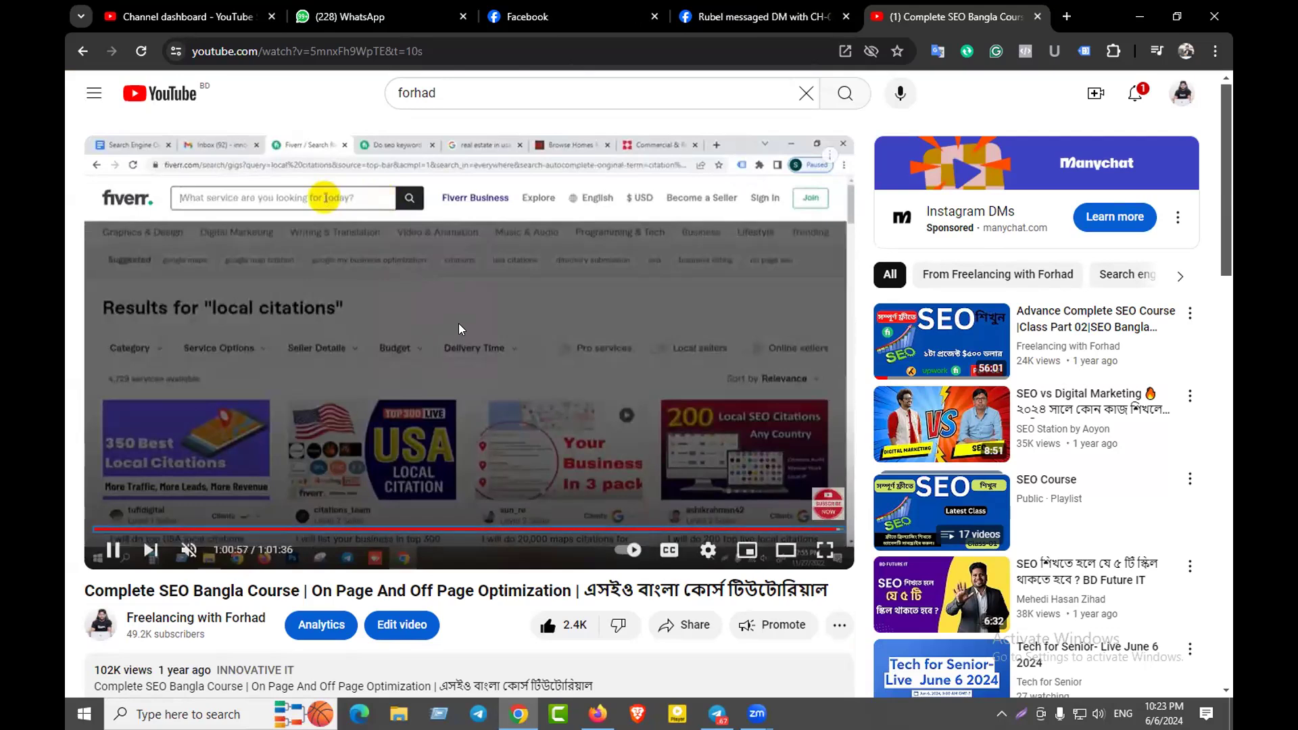
{"action": "key", "text": "Right"}
{"action": "key", "text": "Right"}
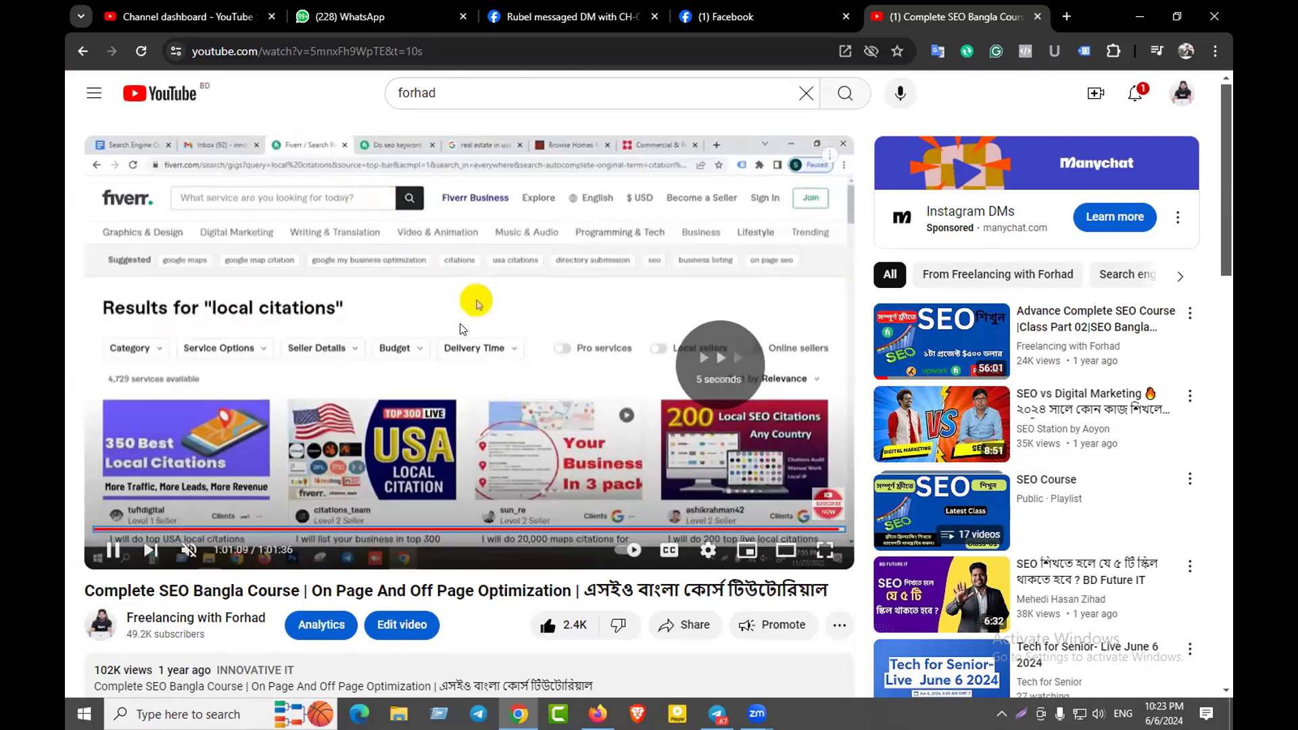
{"action": "key", "text": "Right"}
{"action": "left_click", "coordinate": [442, 385]}
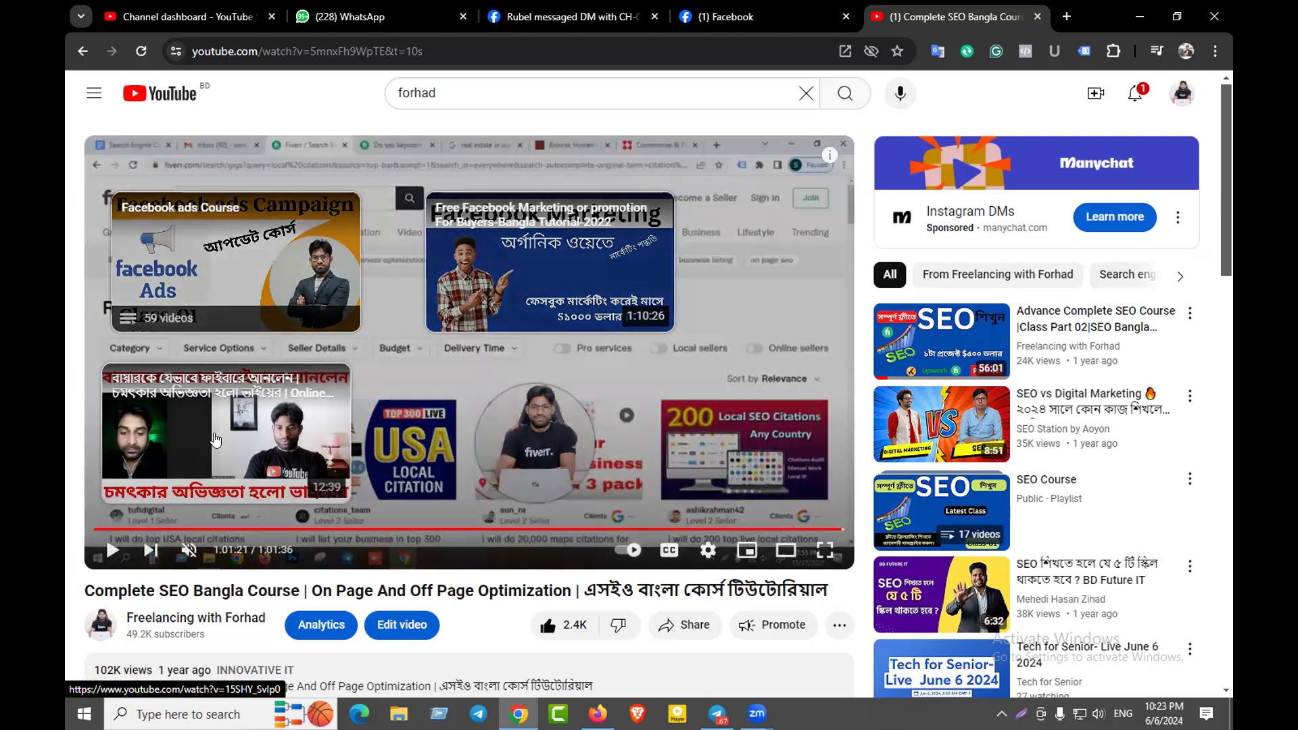
{"action": "mouse_move", "coordinate": [593, 442]}
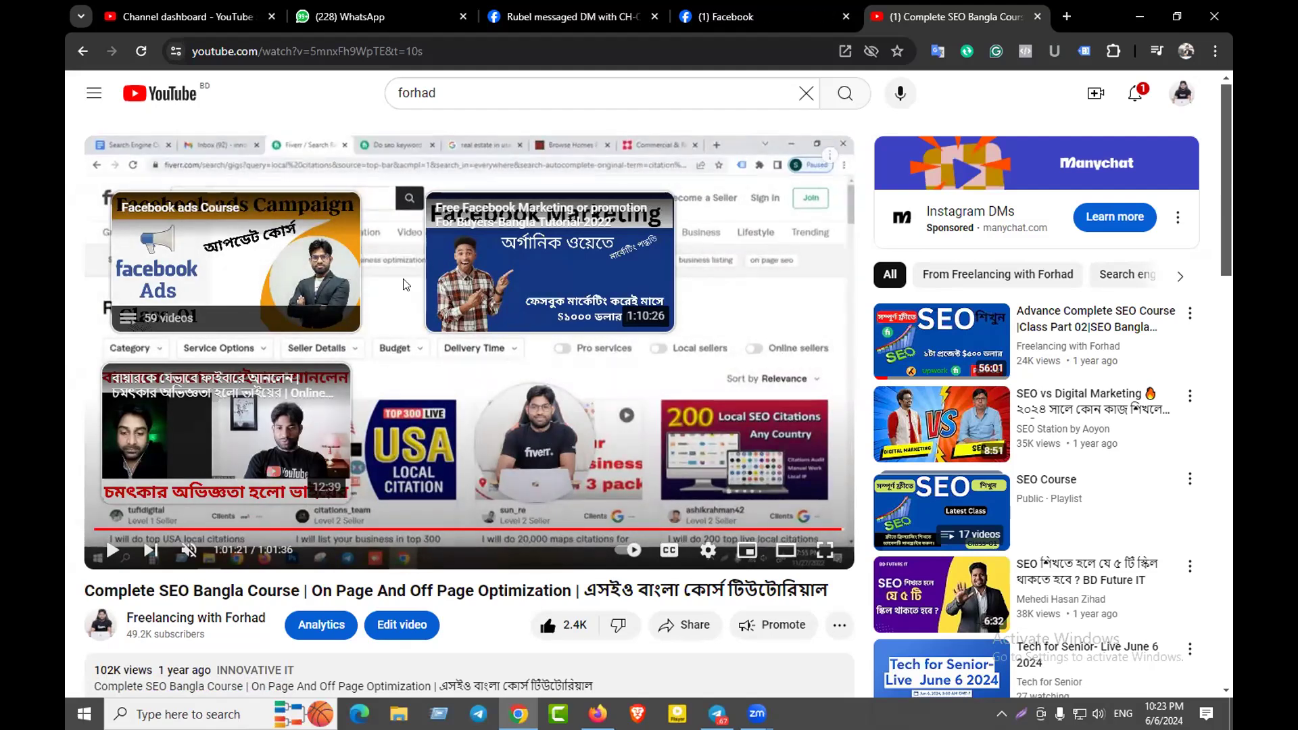
Return to the upload in YouTube Studio and add an end screen from the template with one video above and one subscribe element
{"action": "key", "text": "ctrl+1"}
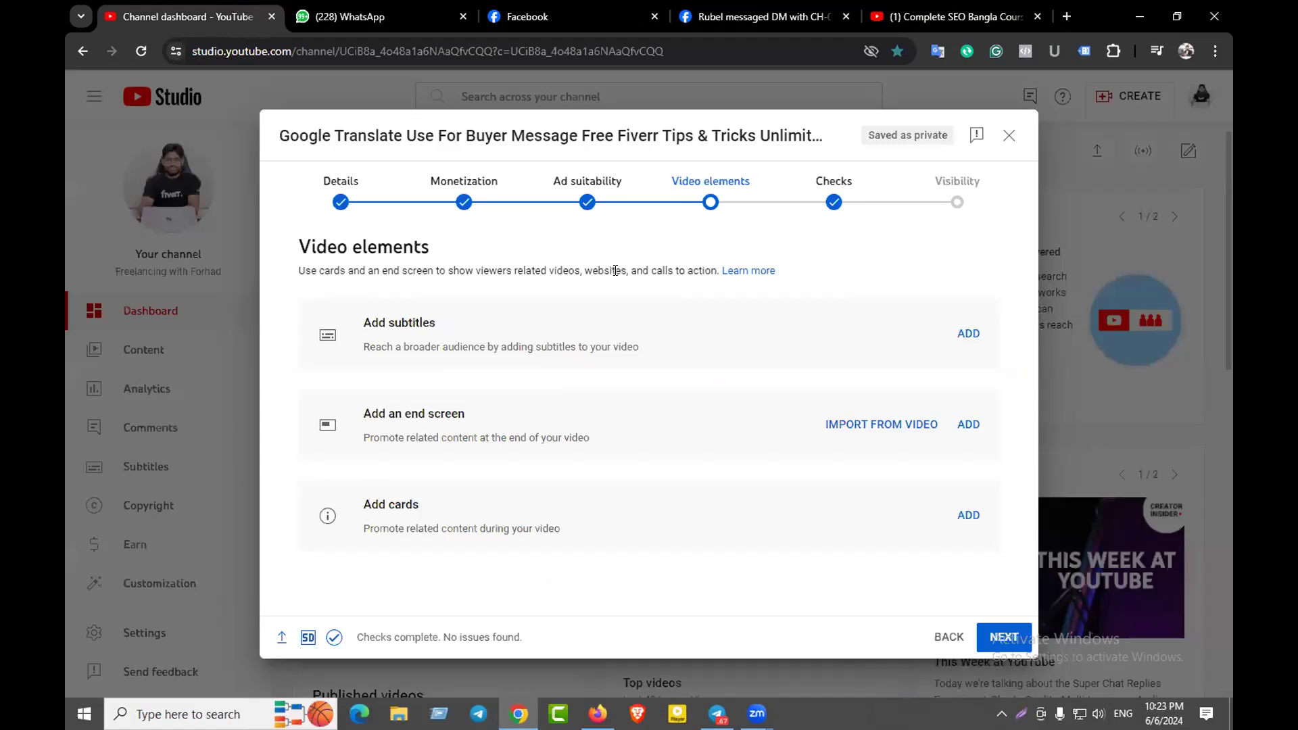
{"action": "left_click", "coordinate": [965, 425]}
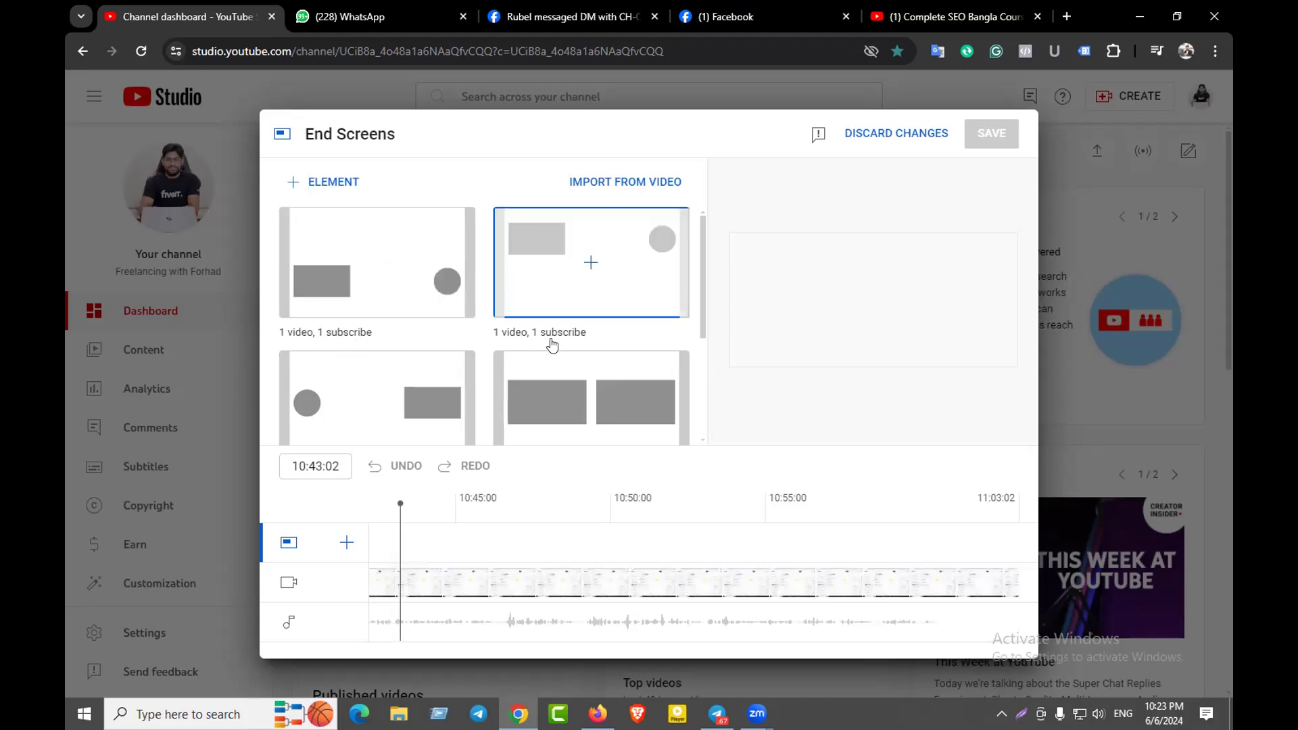
{"action": "left_click", "coordinate": [539, 235]}
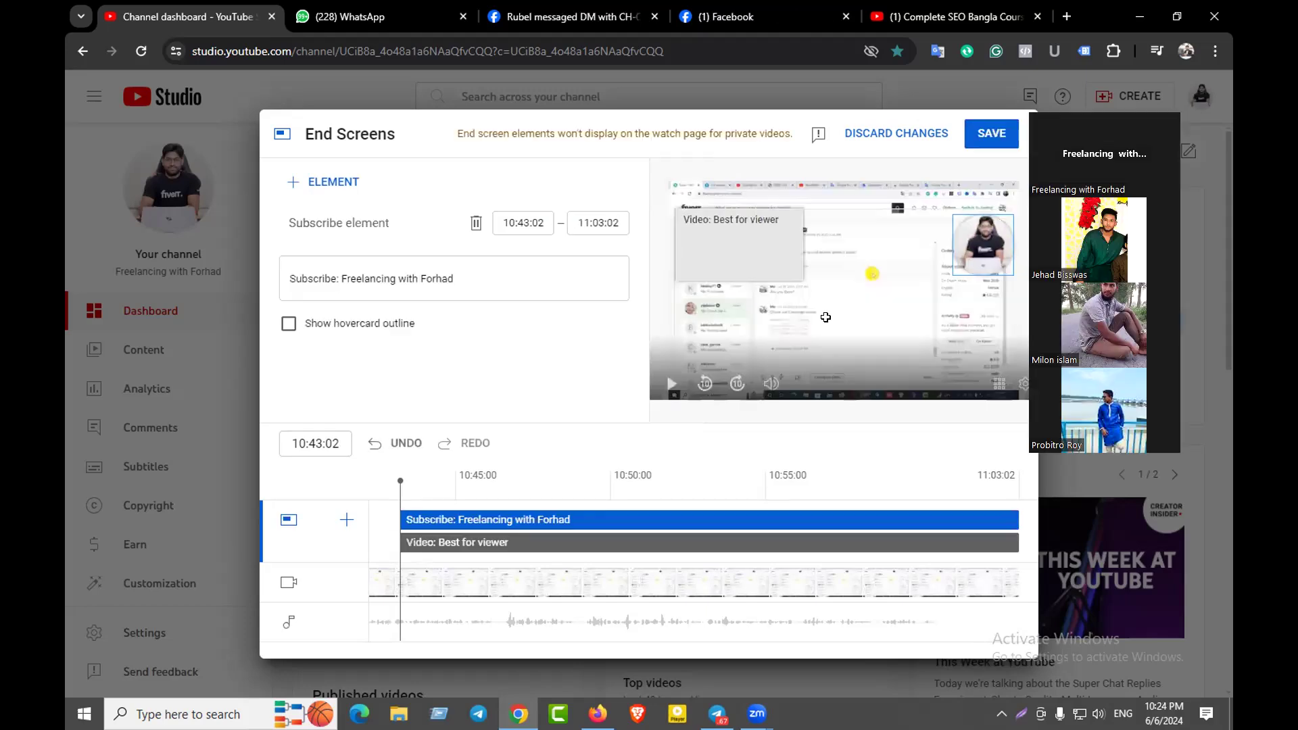
Set the end screen's video element to a specific video, the channel's "১০০০+ ডলার আর্নিং কয়েকদিনে" video
{"action": "left_click", "coordinate": [741, 236]}
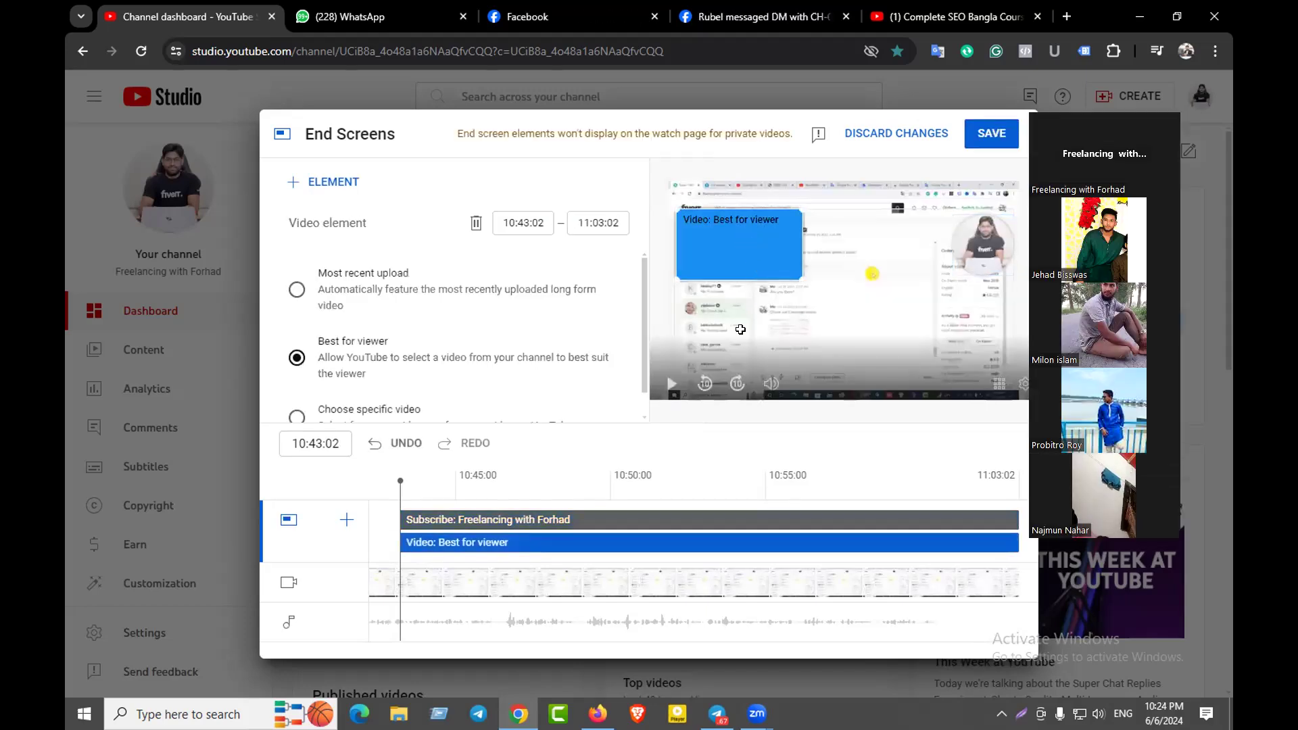
{"action": "right_click", "coordinate": [736, 325]}
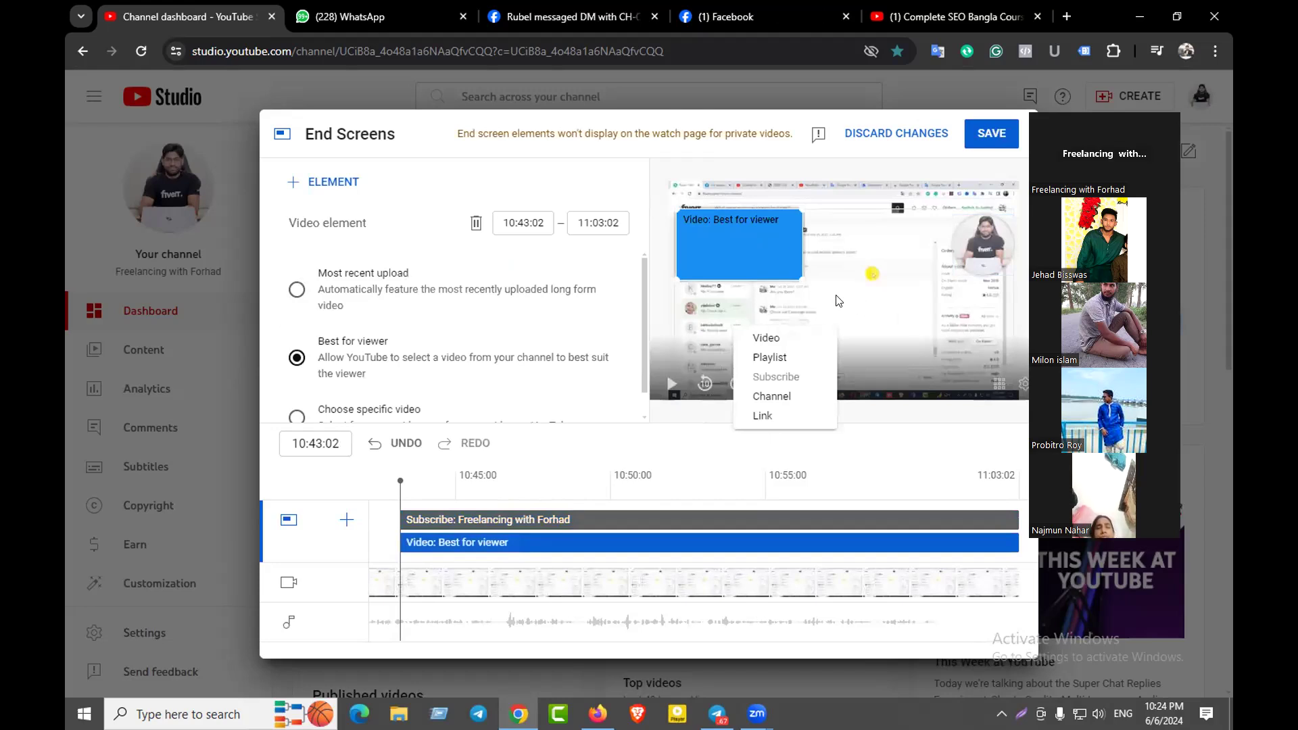
{"action": "left_click", "coordinate": [740, 237]}
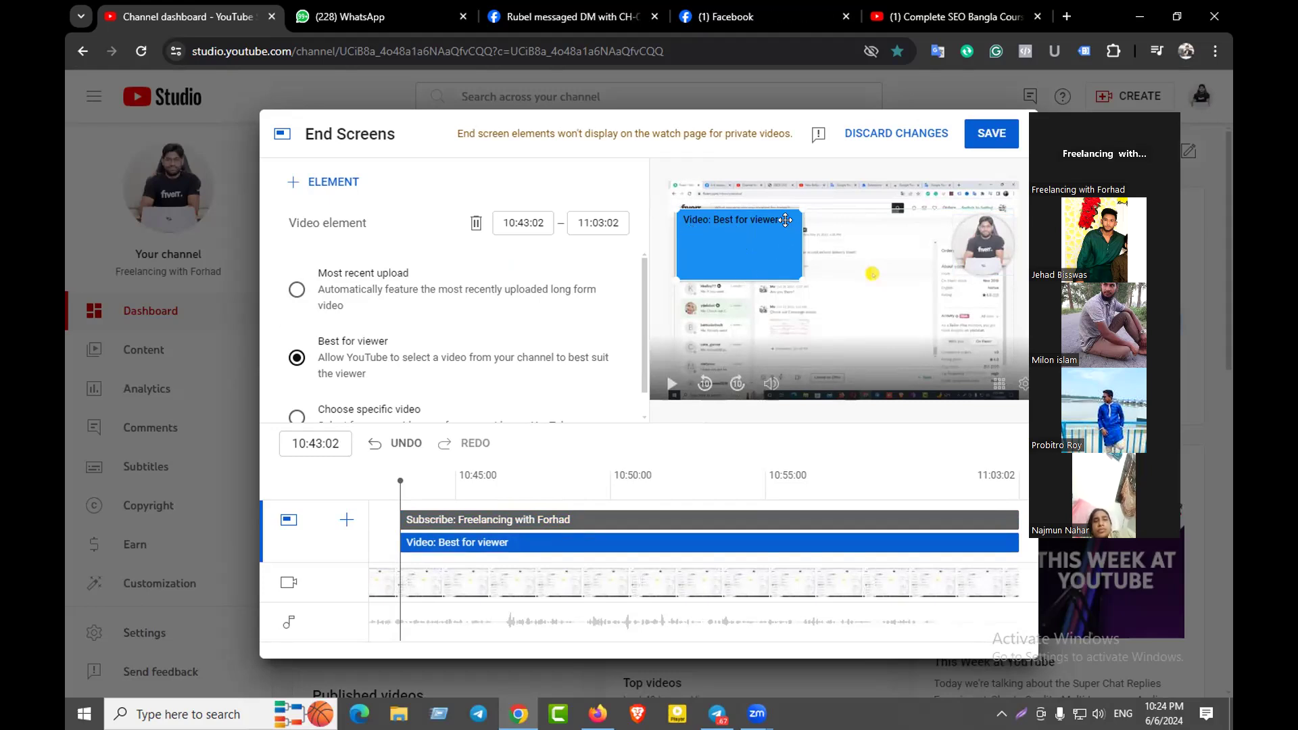
{"action": "left_click_drag", "start_coordinate": [743, 233], "coordinate": [741, 233]}
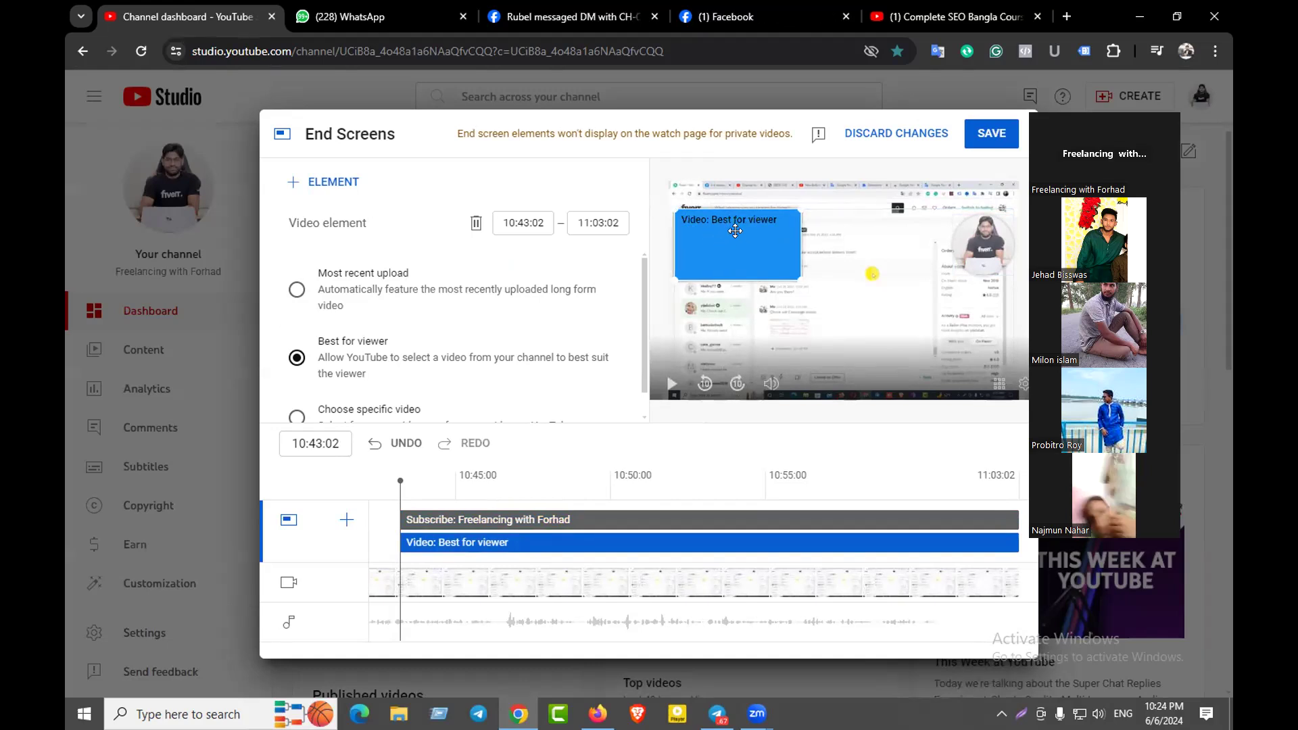
{"action": "scroll", "coordinate": [379, 324], "scroll_direction": "down", "scroll_amount": 1}
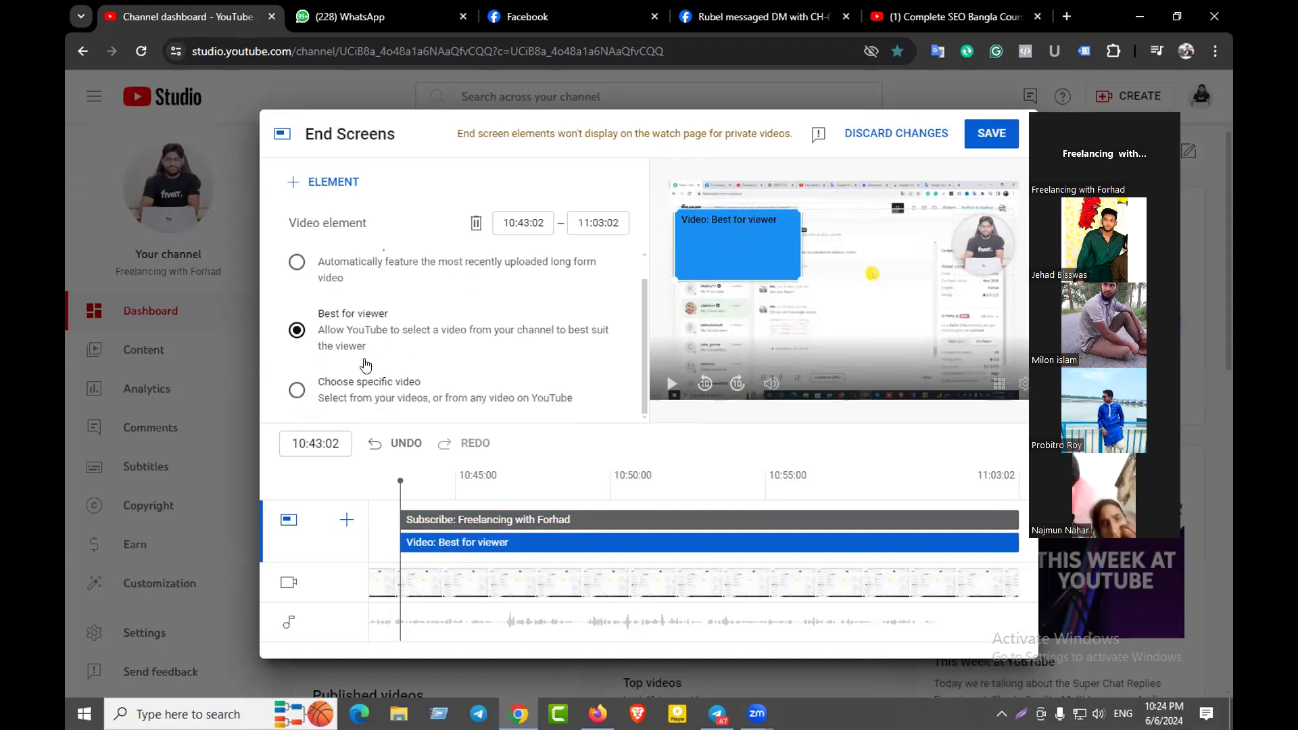
{"action": "left_click", "coordinate": [297, 390]}
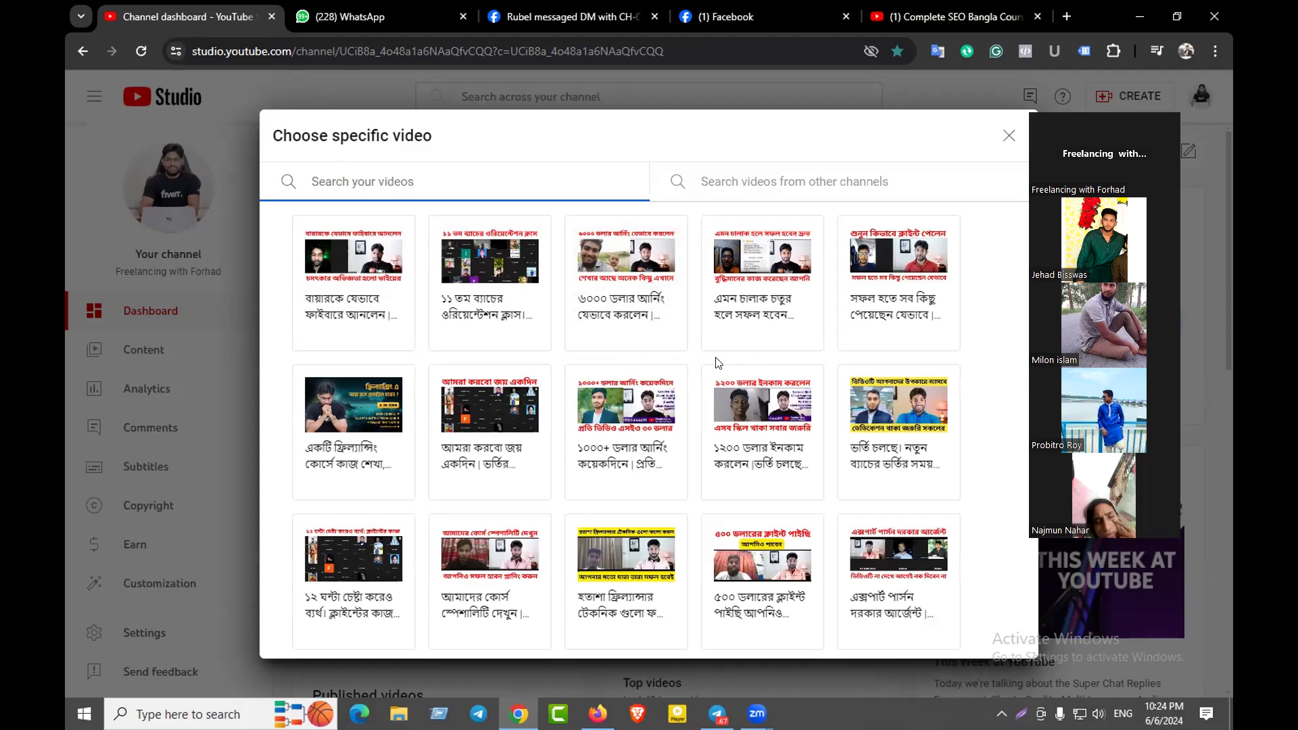
{"action": "left_click", "coordinate": [646, 397]}
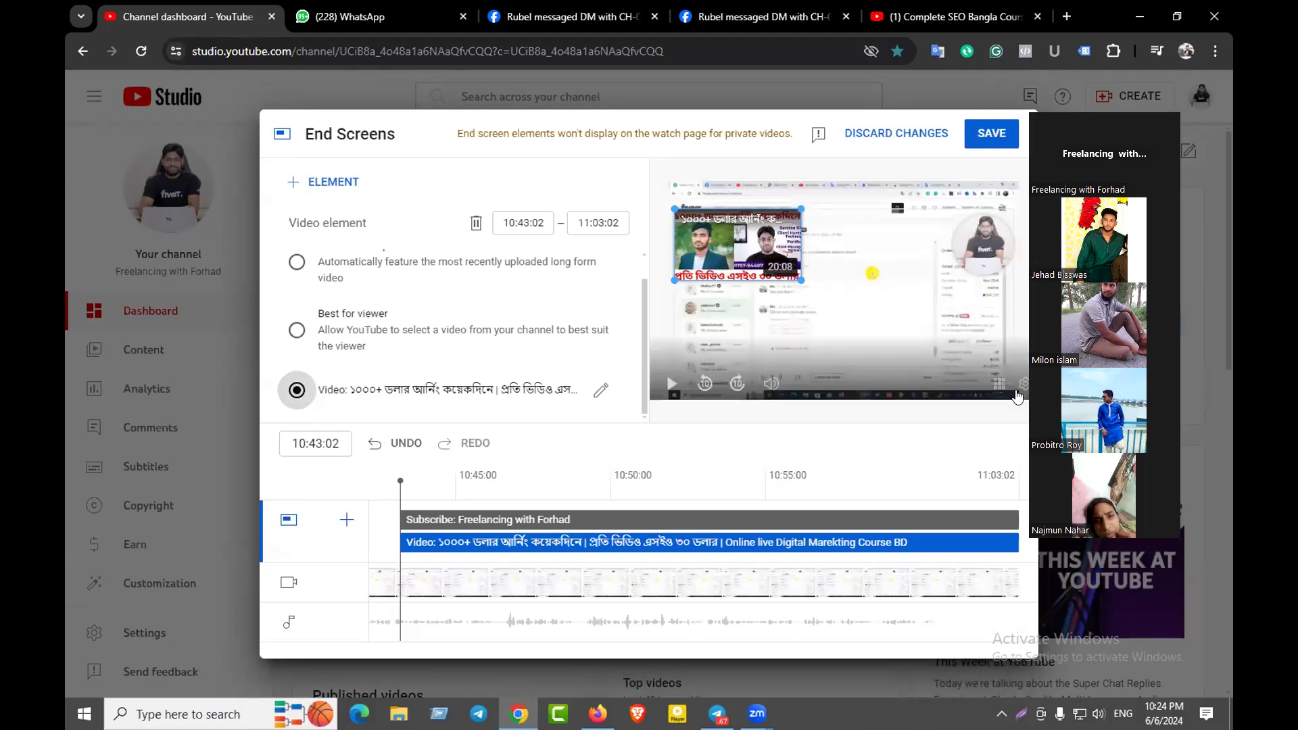
Add a playlist element for Client Hunting Course and position it below the video element in the preview
{"action": "right_click", "coordinate": [733, 304]}
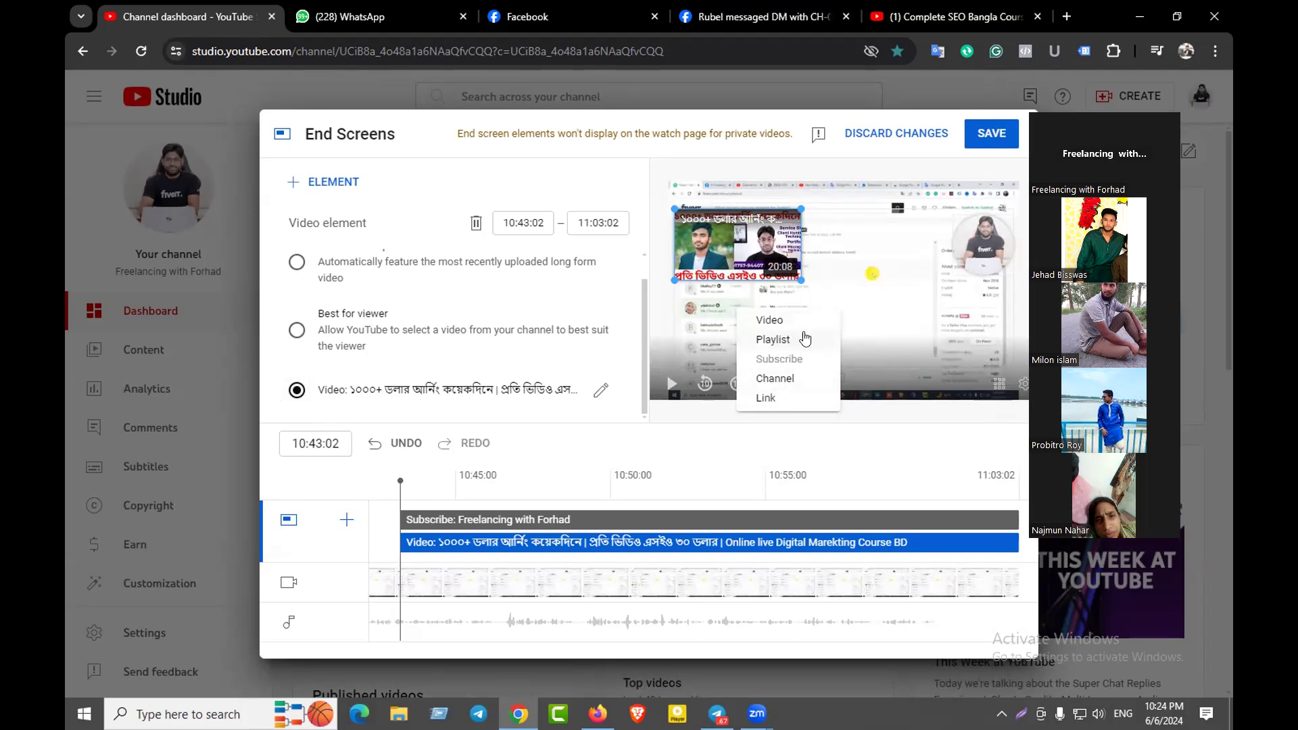
{"action": "left_click", "coordinate": [774, 340]}
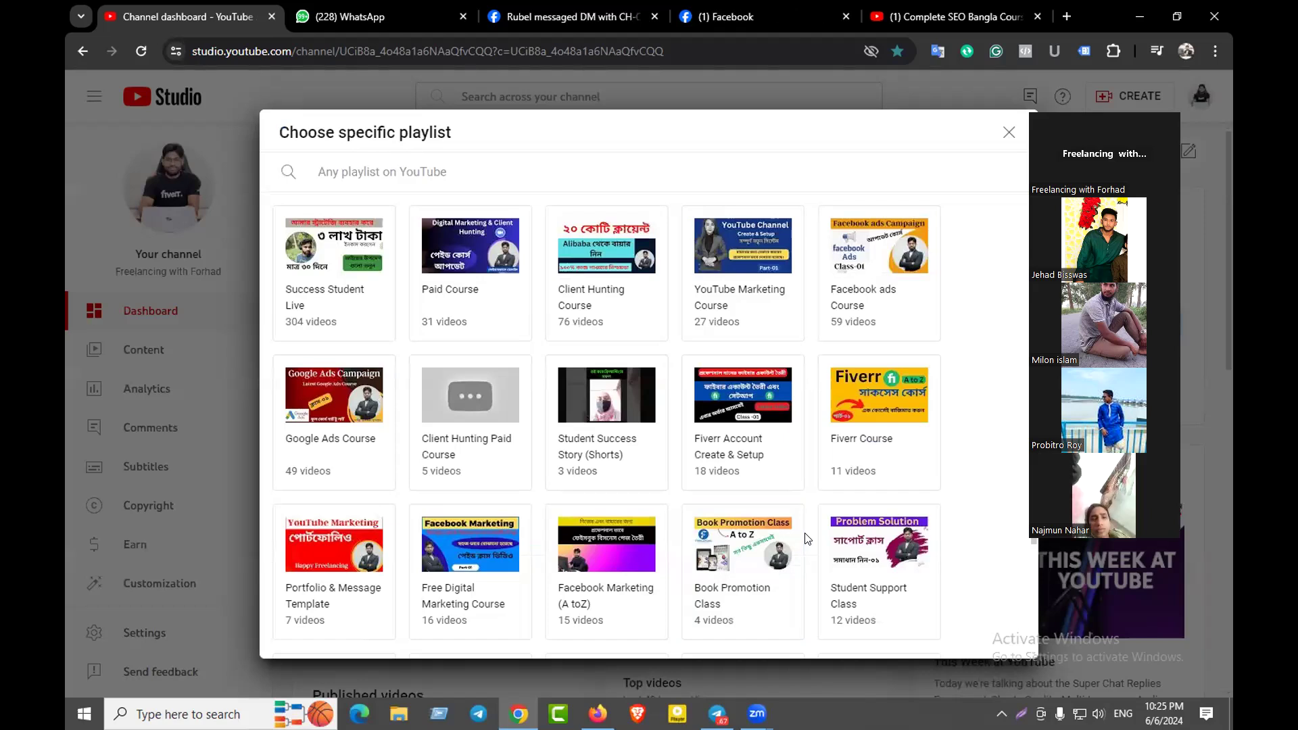
{"action": "left_click", "coordinate": [605, 298]}
{"action": "left_click_drag", "start_coordinate": [724, 310], "coordinate": [713, 310]}
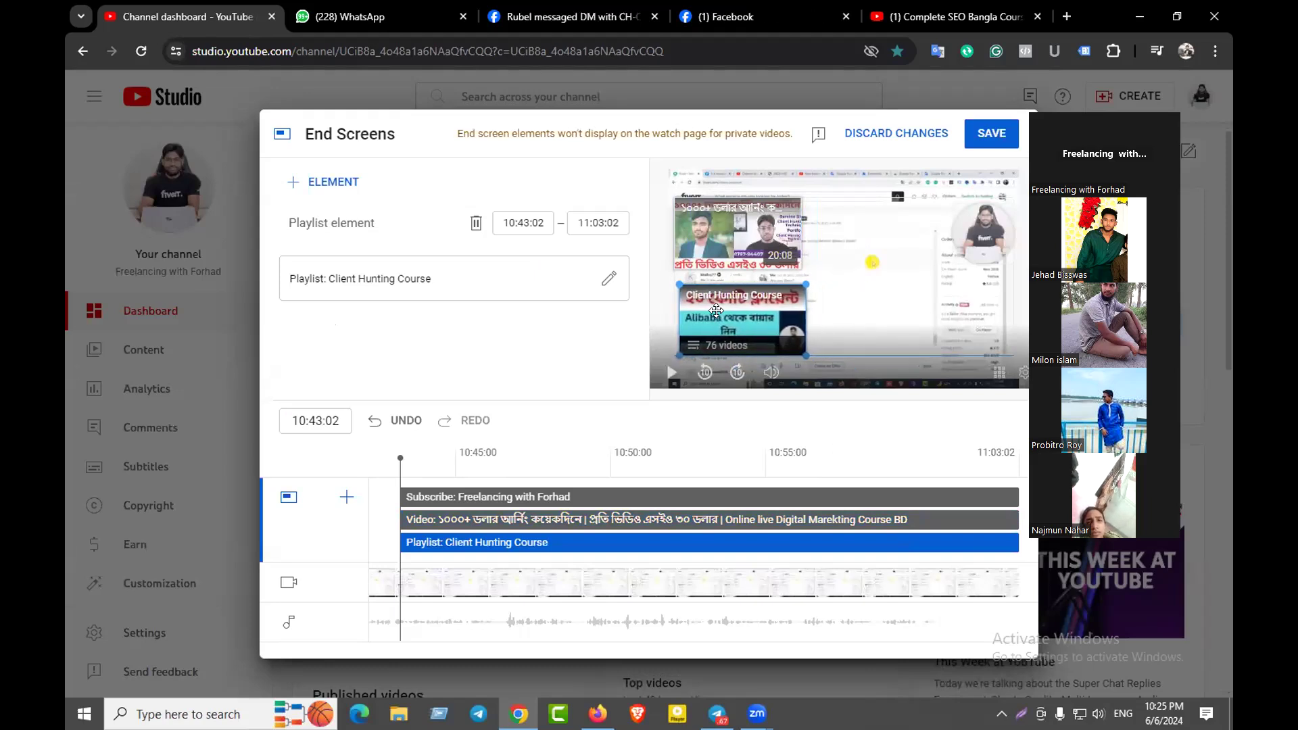
Add a second video element to the end screen and position it directly below the subscribe element
{"action": "left_click", "coordinate": [968, 234]}
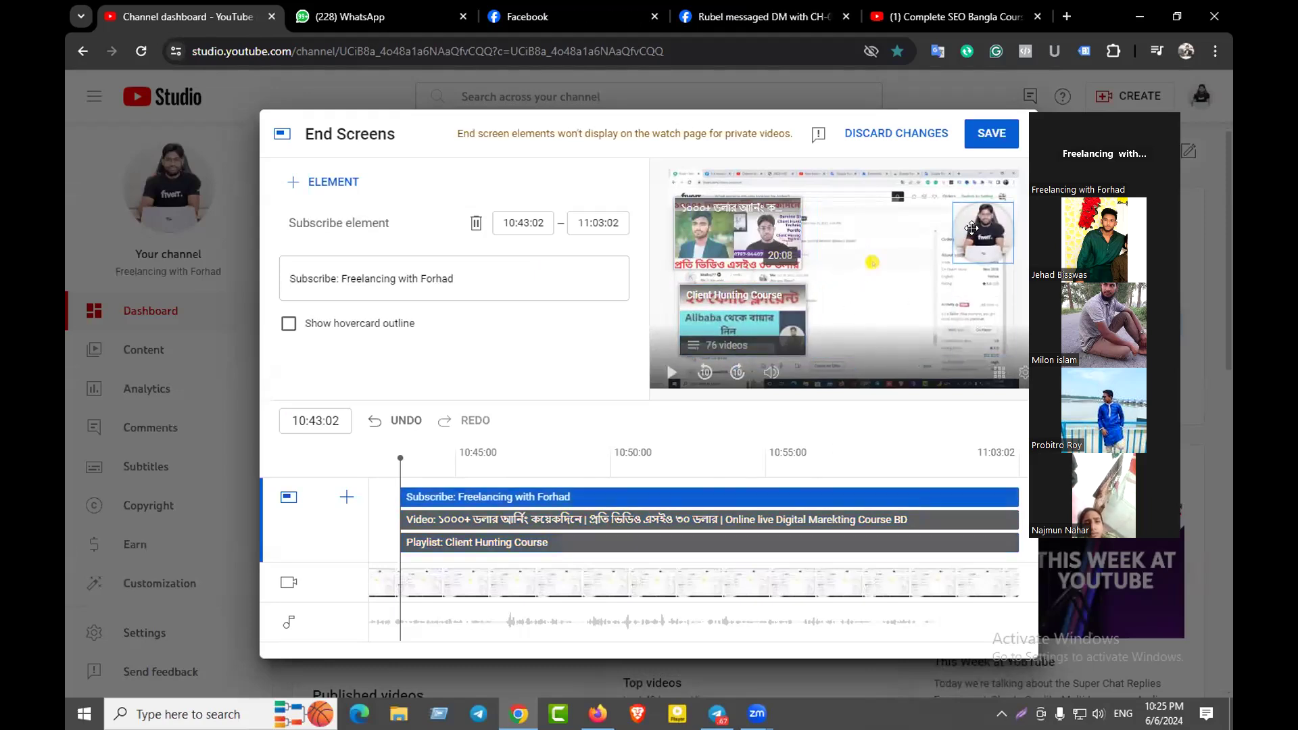
{"action": "right_click", "coordinate": [967, 299]}
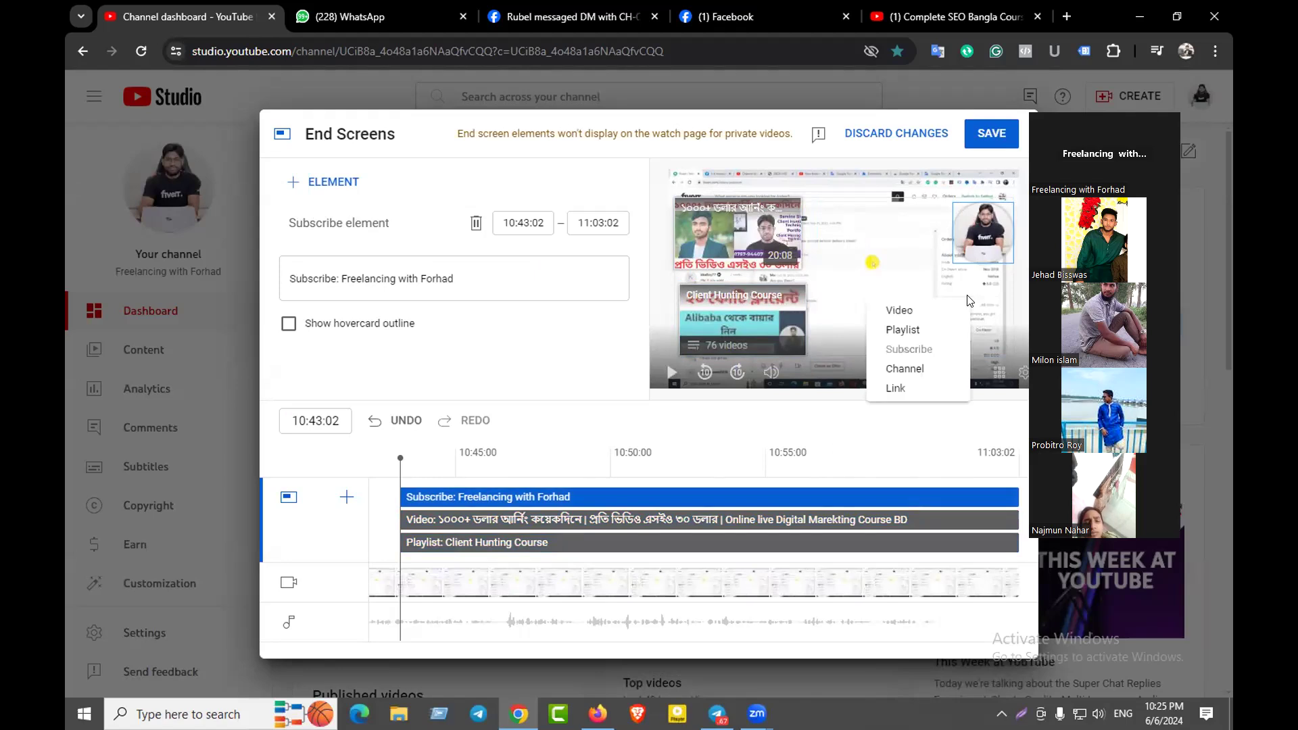
{"action": "left_click", "coordinate": [903, 309]}
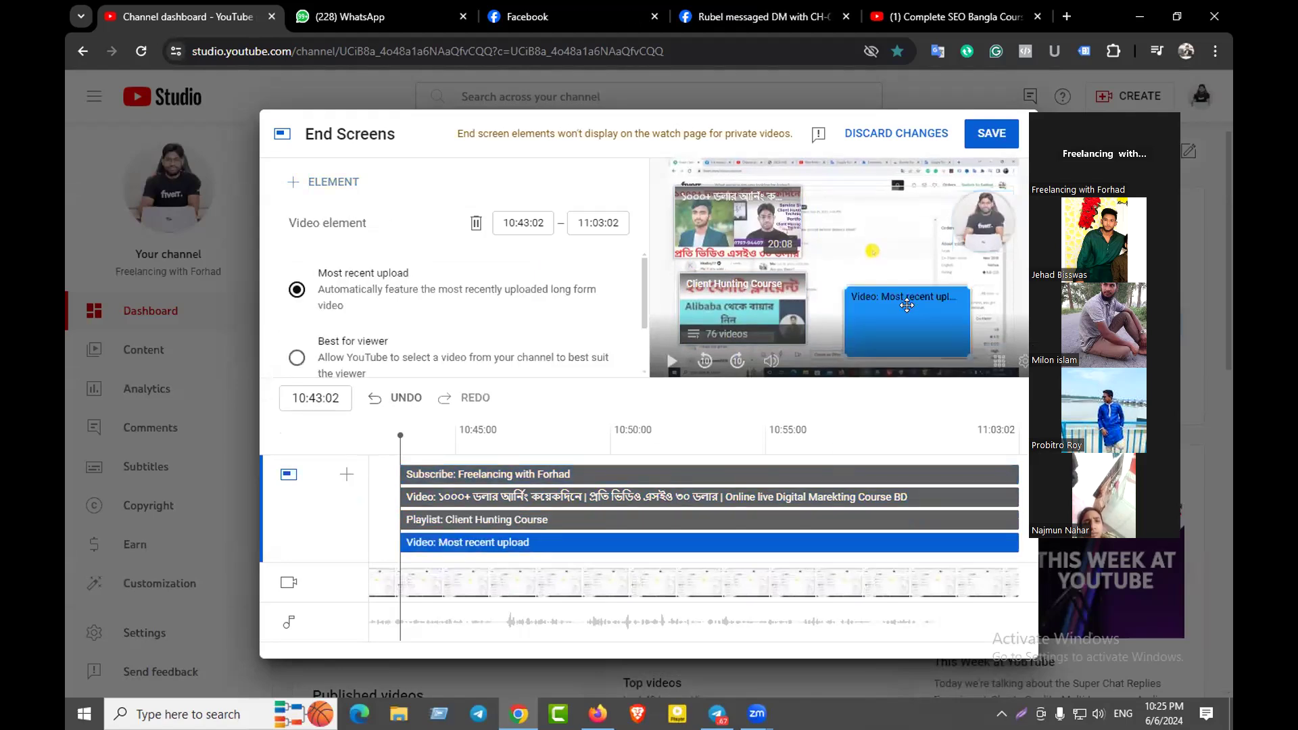
{"action": "left_click_drag", "start_coordinate": [932, 306], "coordinate": [944, 307]}
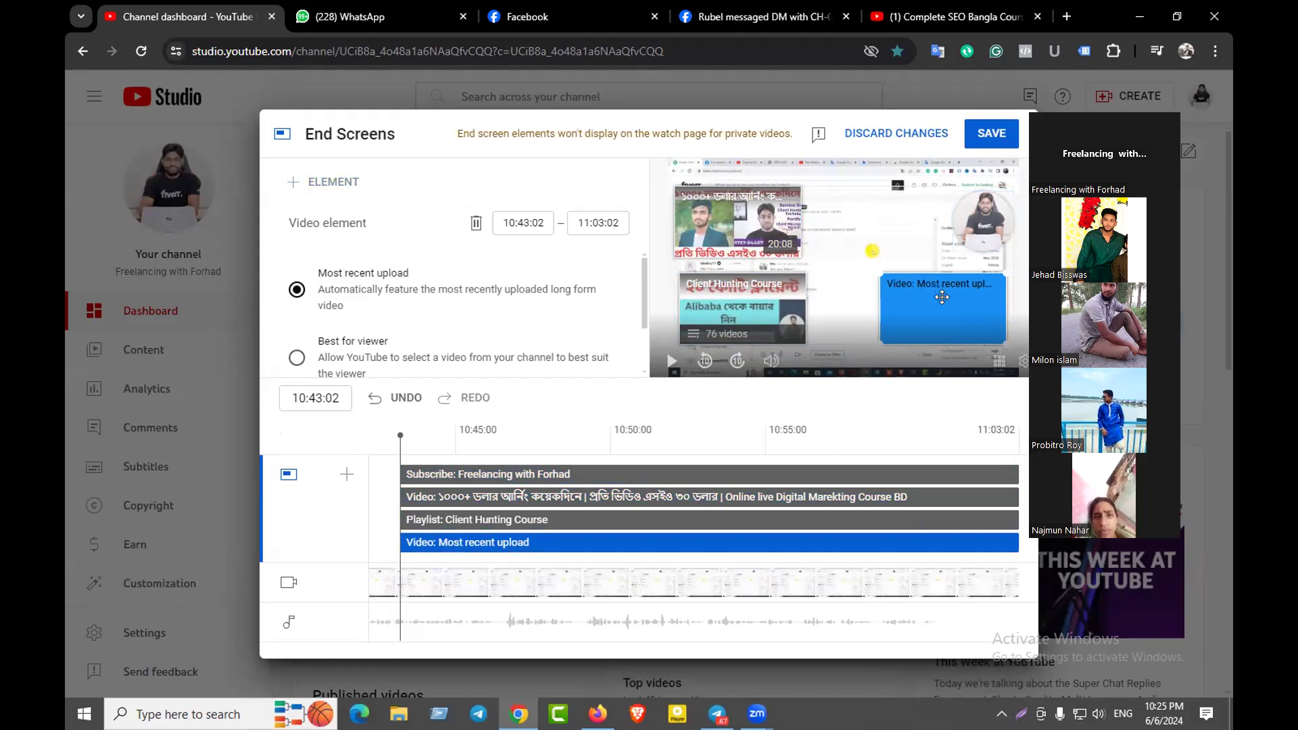
Set the second video element to Somoy TV's Benazir Ahmed video, found by searching other channels for "somoy", and save the end screen
{"action": "scroll", "coordinate": [392, 297], "scroll_direction": "down", "scroll_amount": 1}
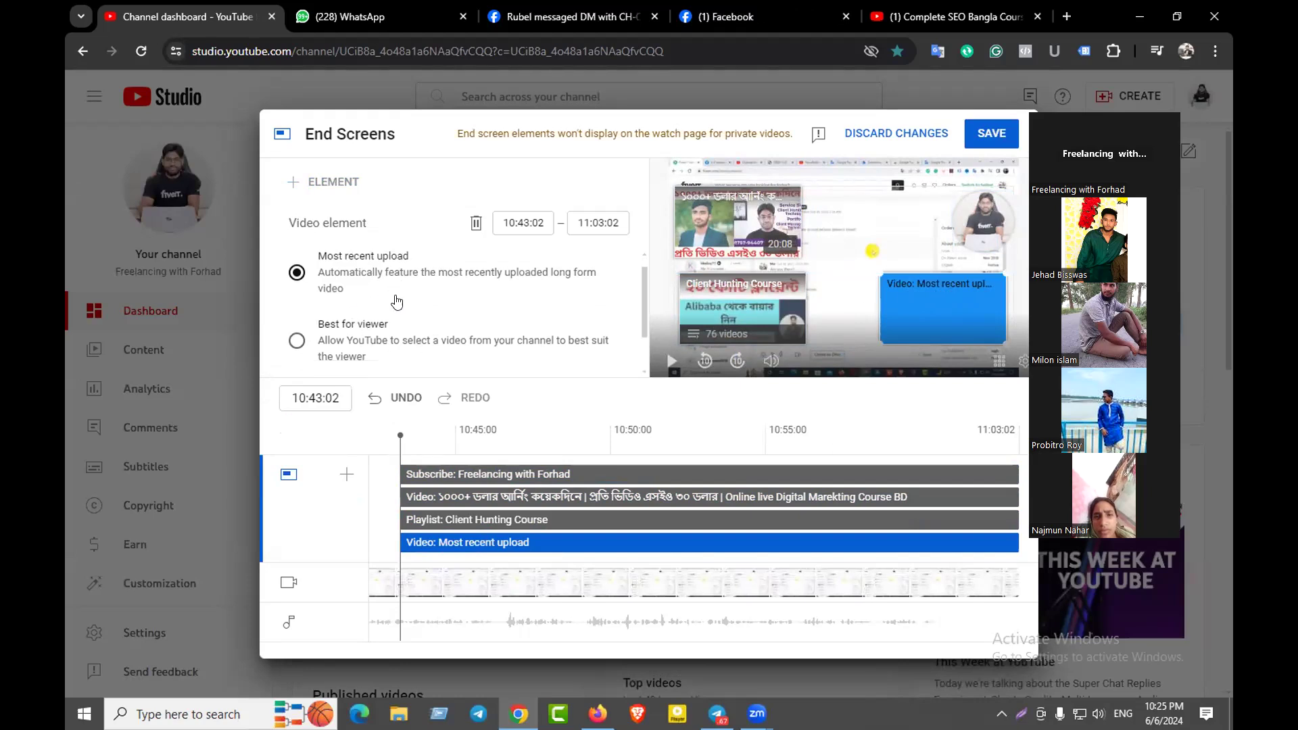
{"action": "left_click", "coordinate": [296, 345]}
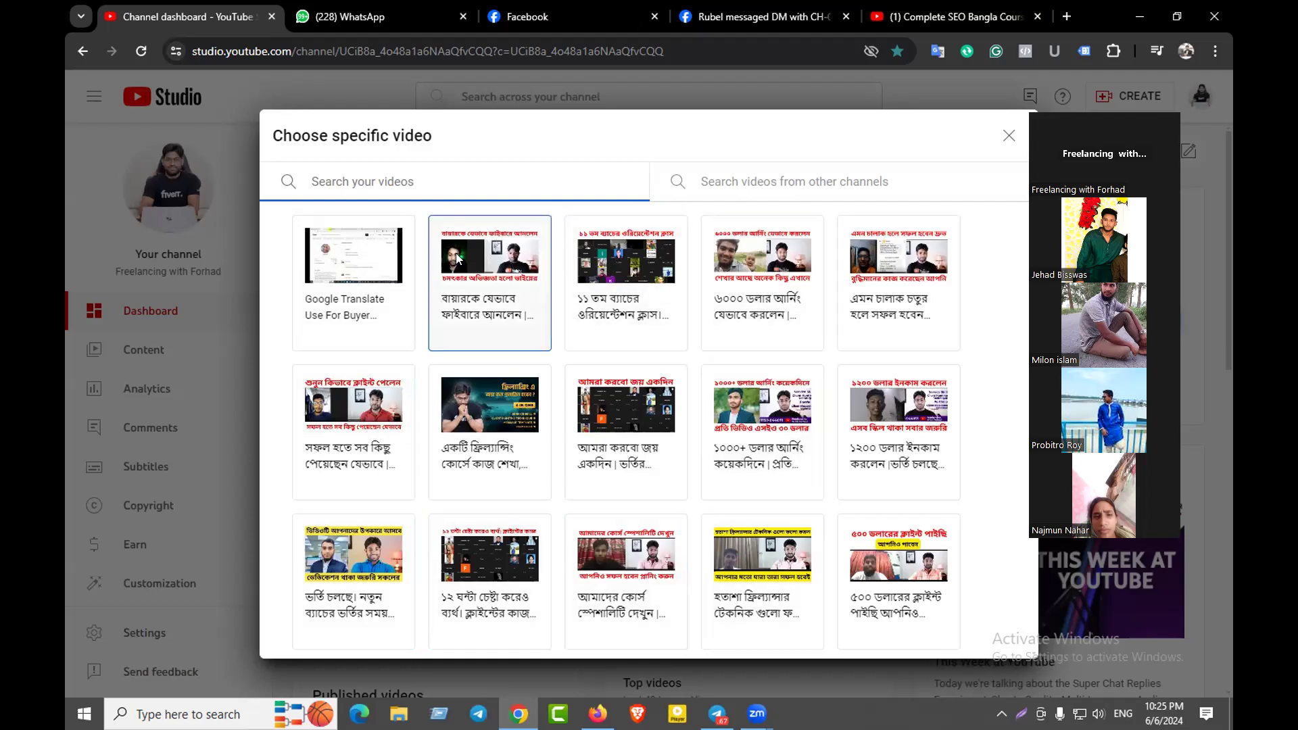
{"action": "left_click", "coordinate": [736, 181]}
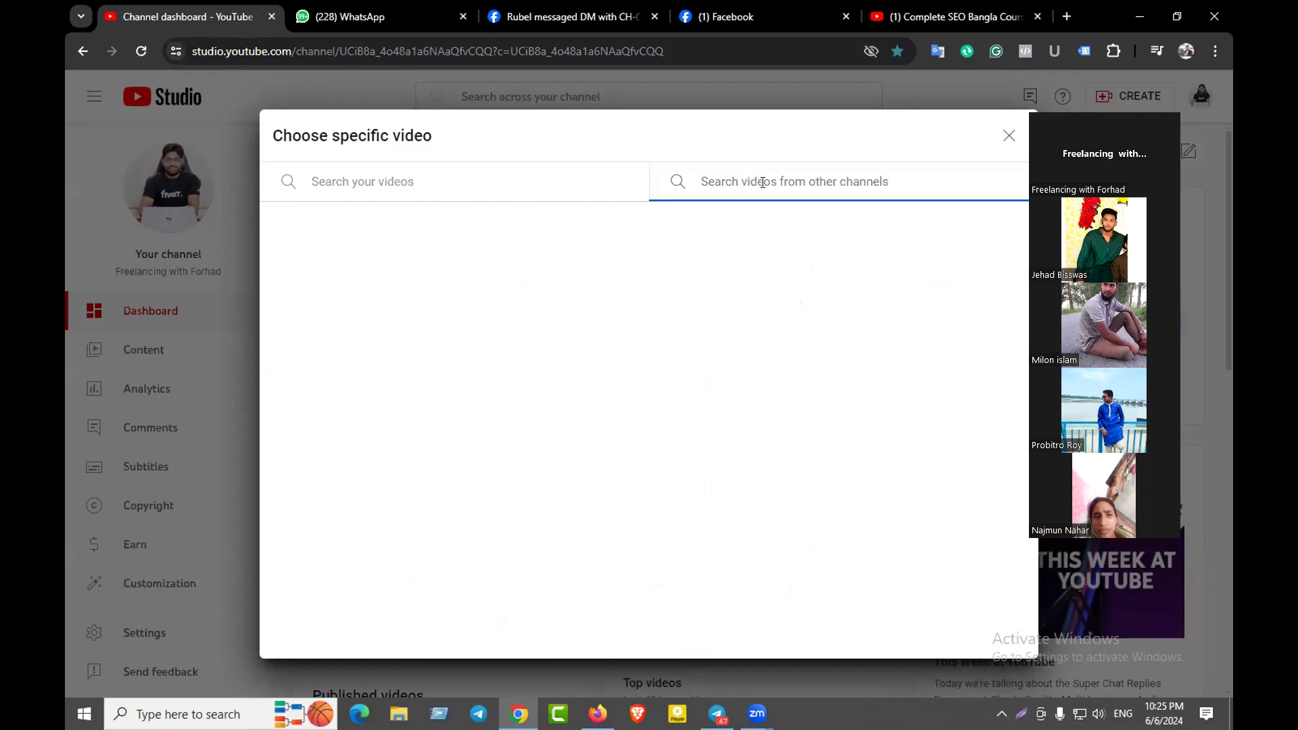
{"action": "type", "text": "somoy"}
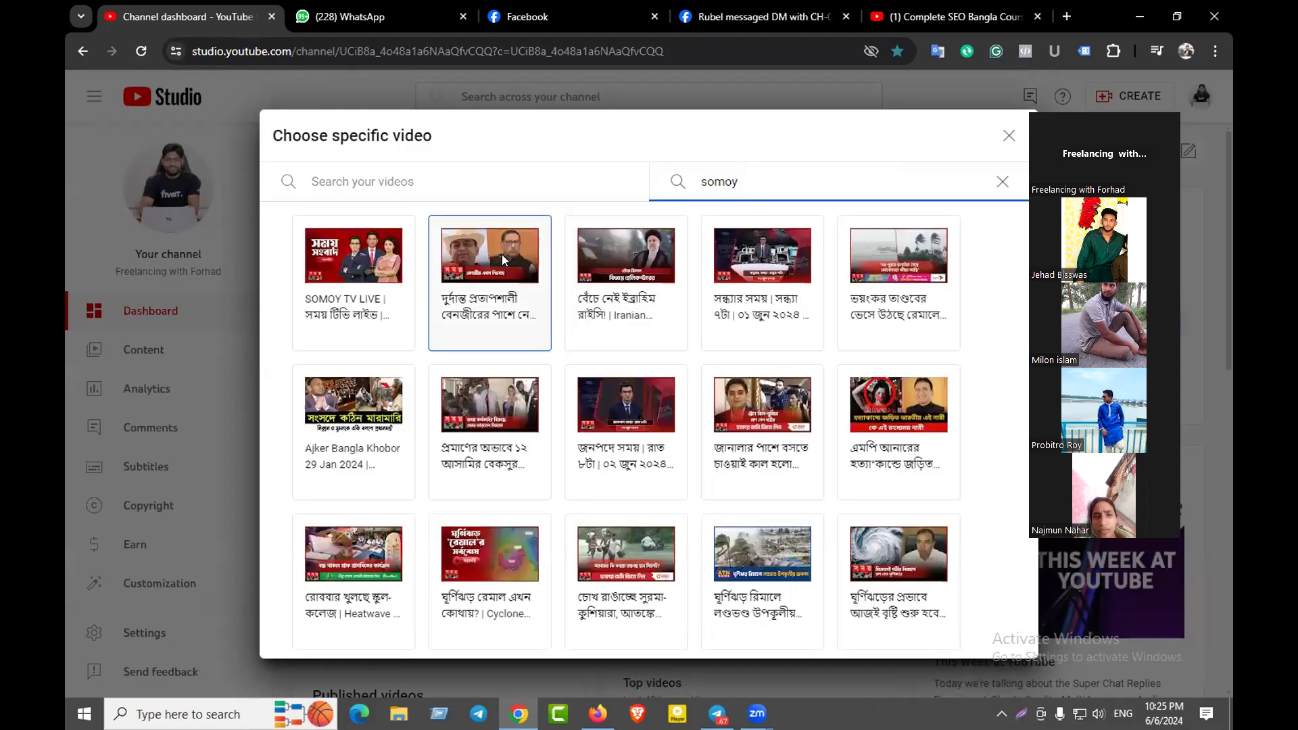
{"action": "left_click", "coordinate": [501, 254]}
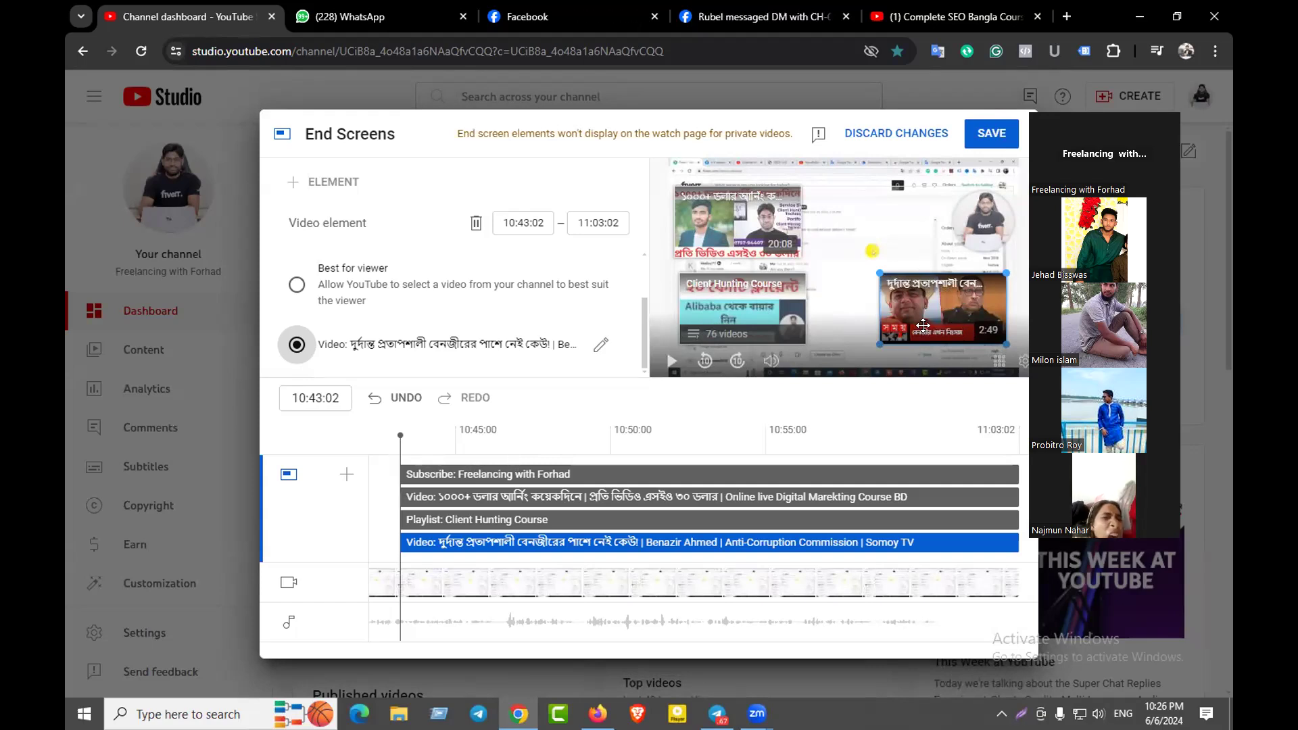
{"action": "left_click", "coordinate": [977, 135]}
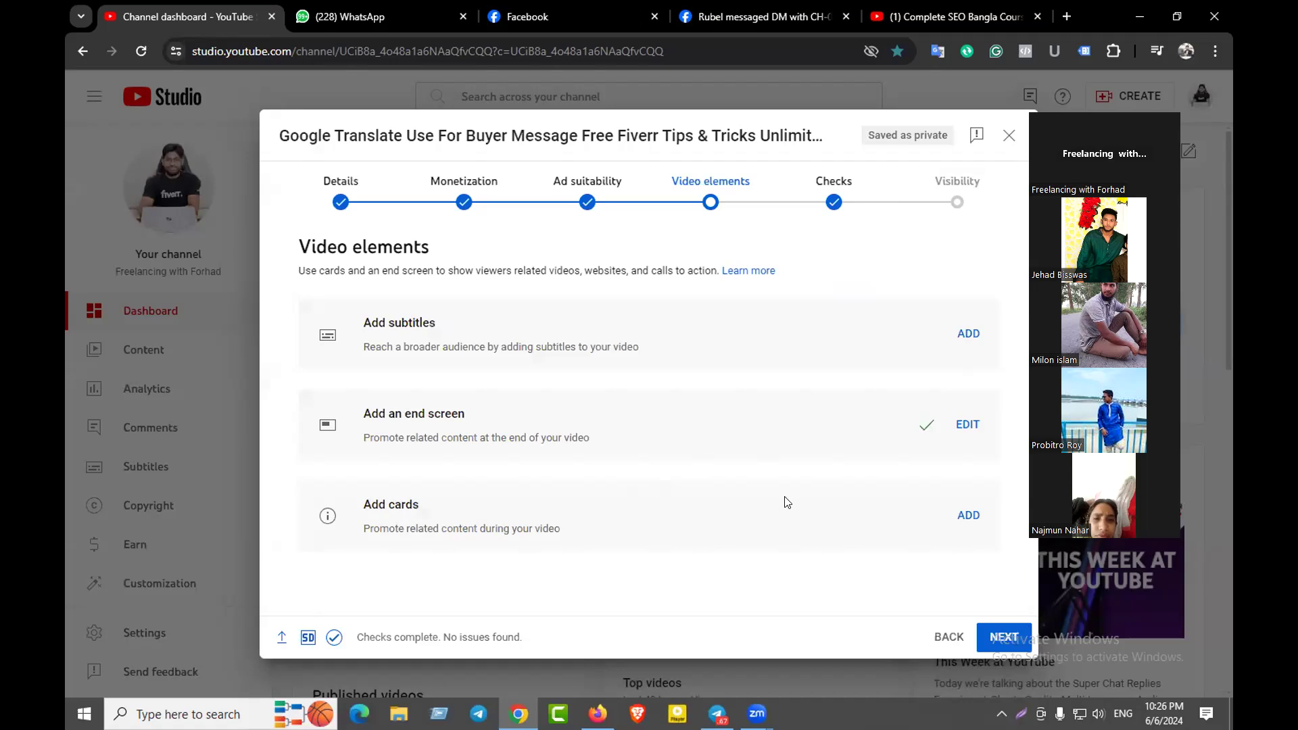
Examine the end screen and an earlier moment of the published Complete SEO Bangla Course video on YouTube
{"action": "left_click", "coordinate": [980, 17]}
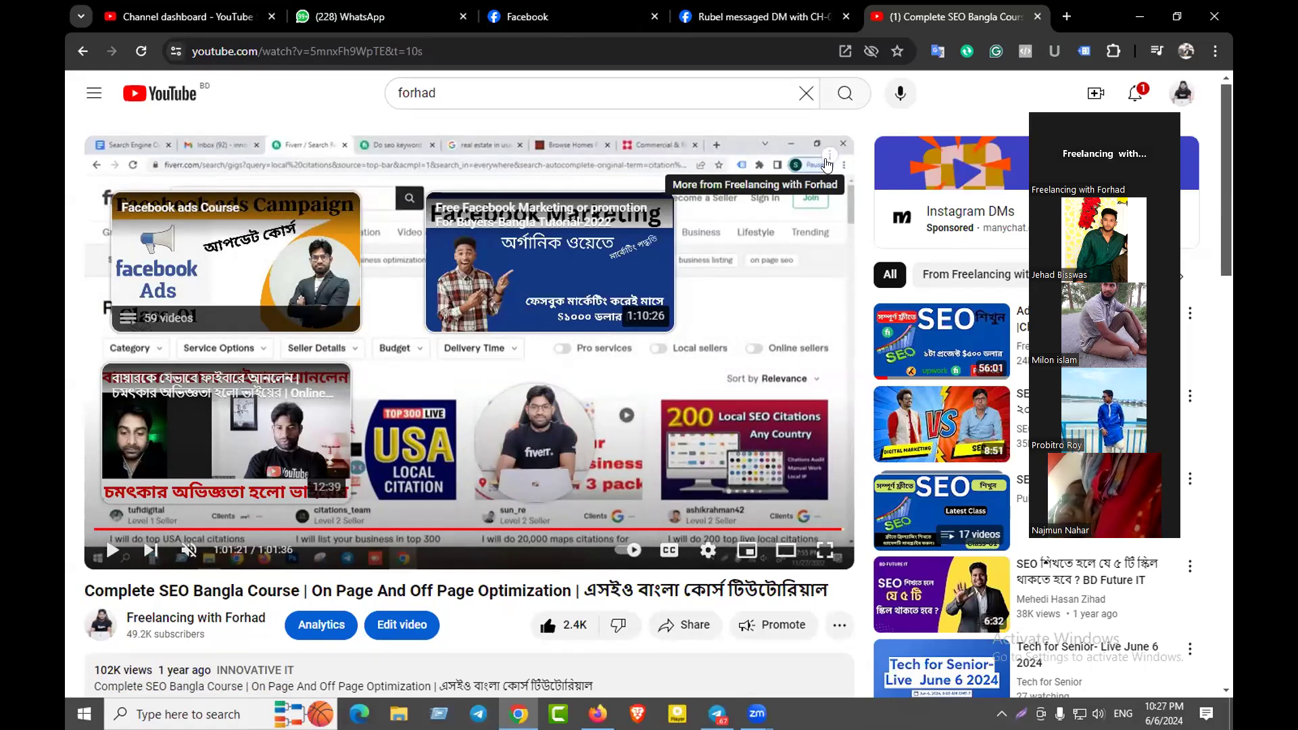
{"action": "left_click", "coordinate": [445, 456]}
{"action": "left_click", "coordinate": [538, 528]}
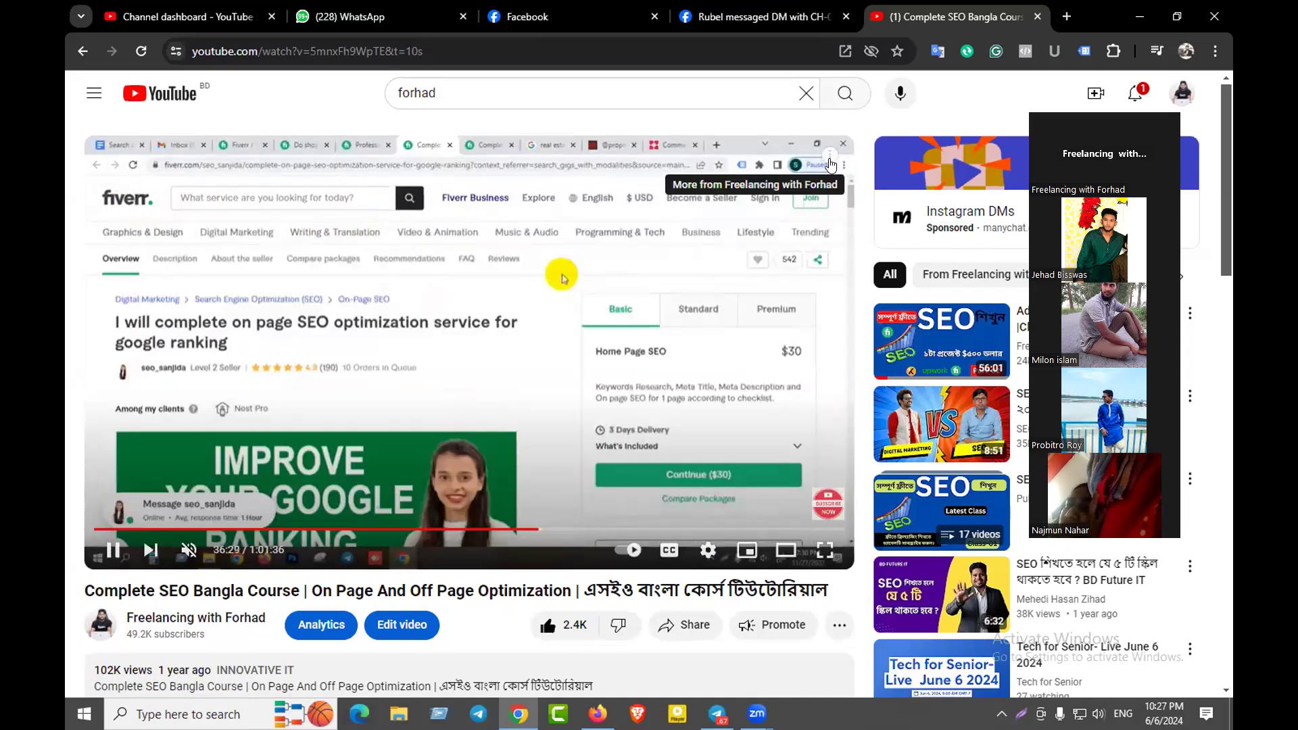
Return to the upload in YouTube Studio and review its saved end screen without changing it
{"action": "left_click", "coordinate": [243, 6]}
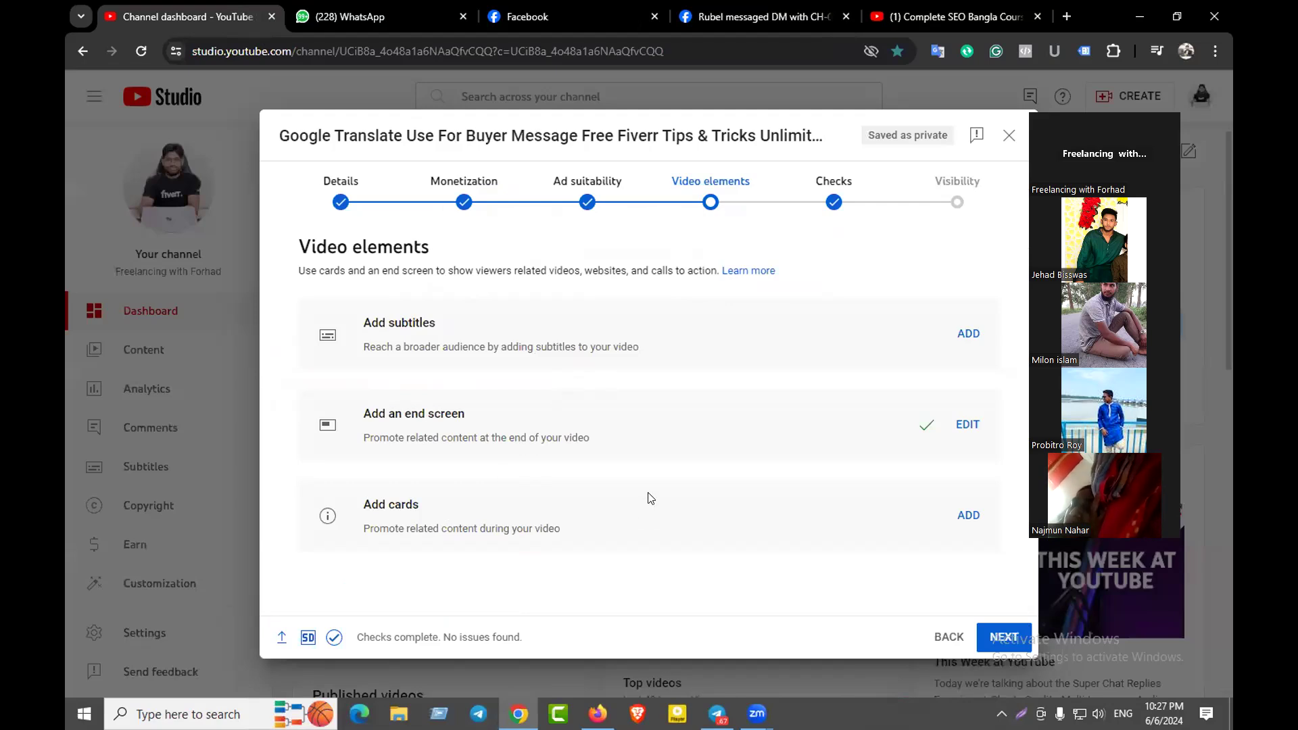
{"action": "left_click", "coordinate": [966, 425]}
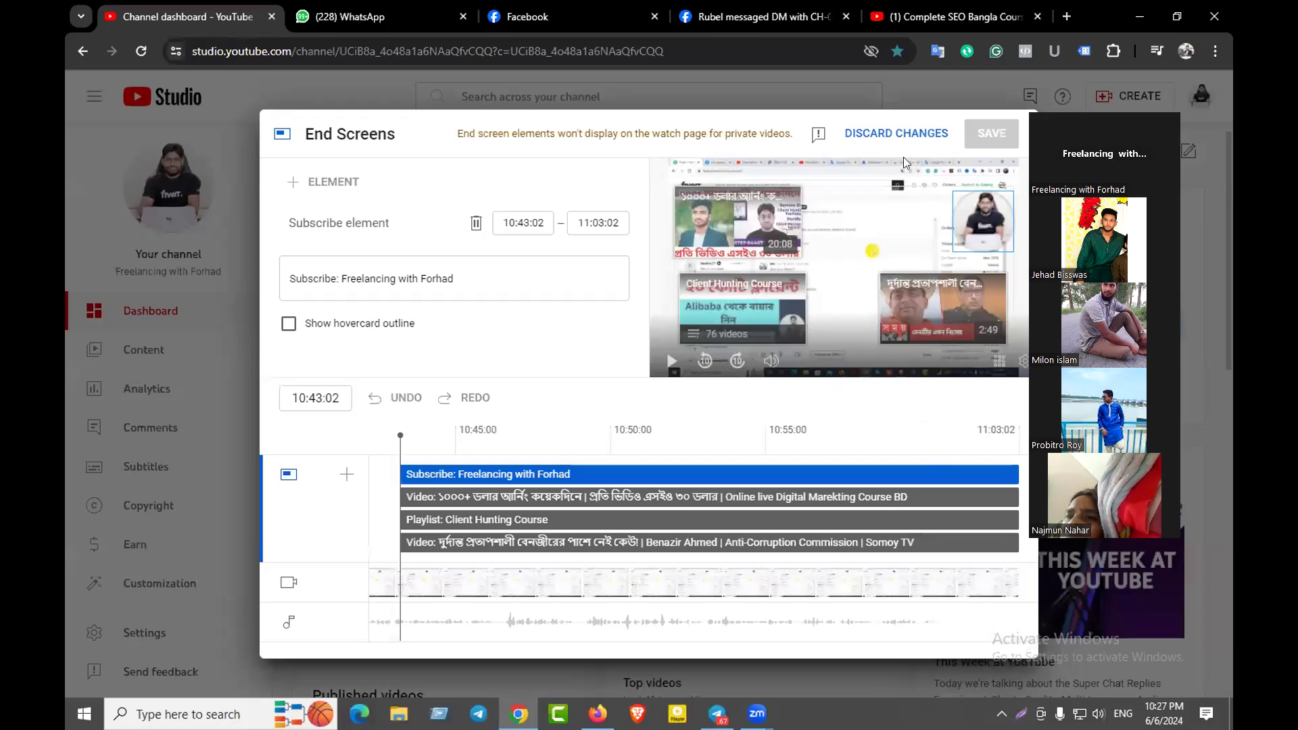
{"action": "left_click", "coordinate": [891, 135]}
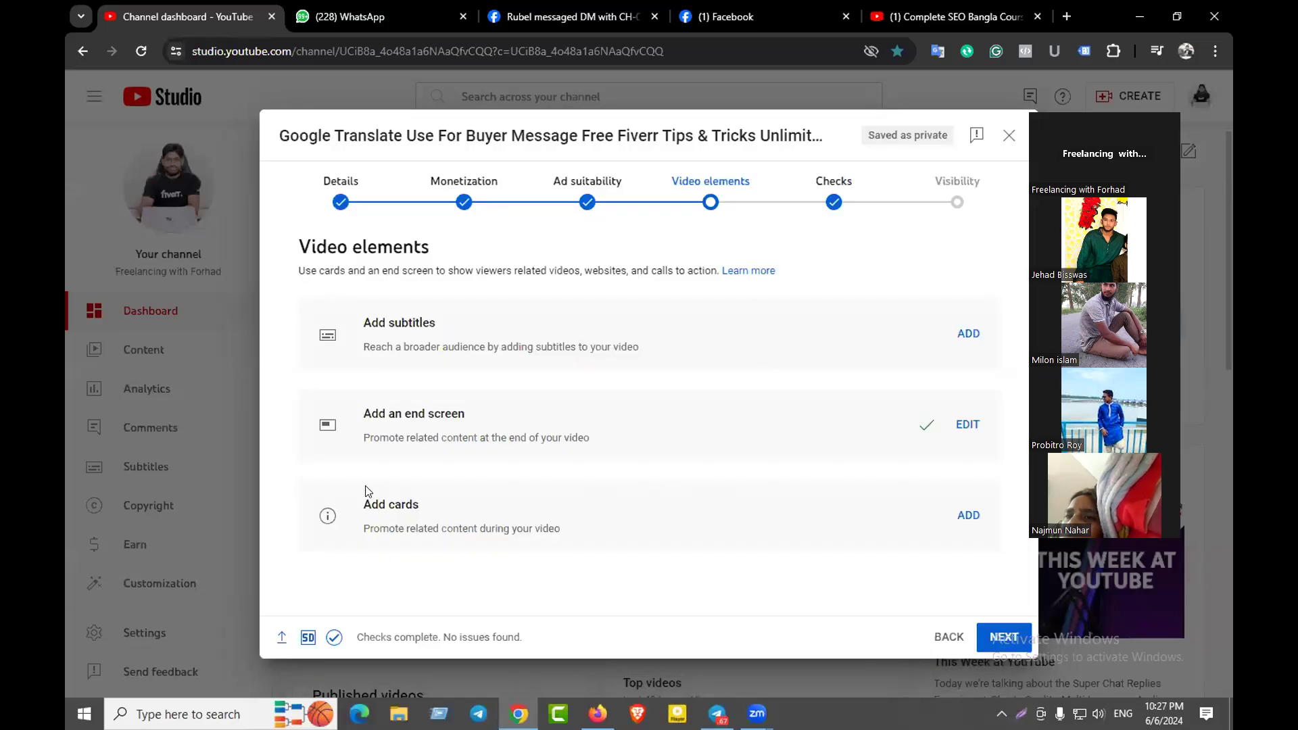
Add a video card at 00:00:00 linking to the channel's own "এমন চালাক চতুর হলে সফল হবেন" video
{"action": "left_click_drag", "start_coordinate": [363, 504], "coordinate": [435, 506]}
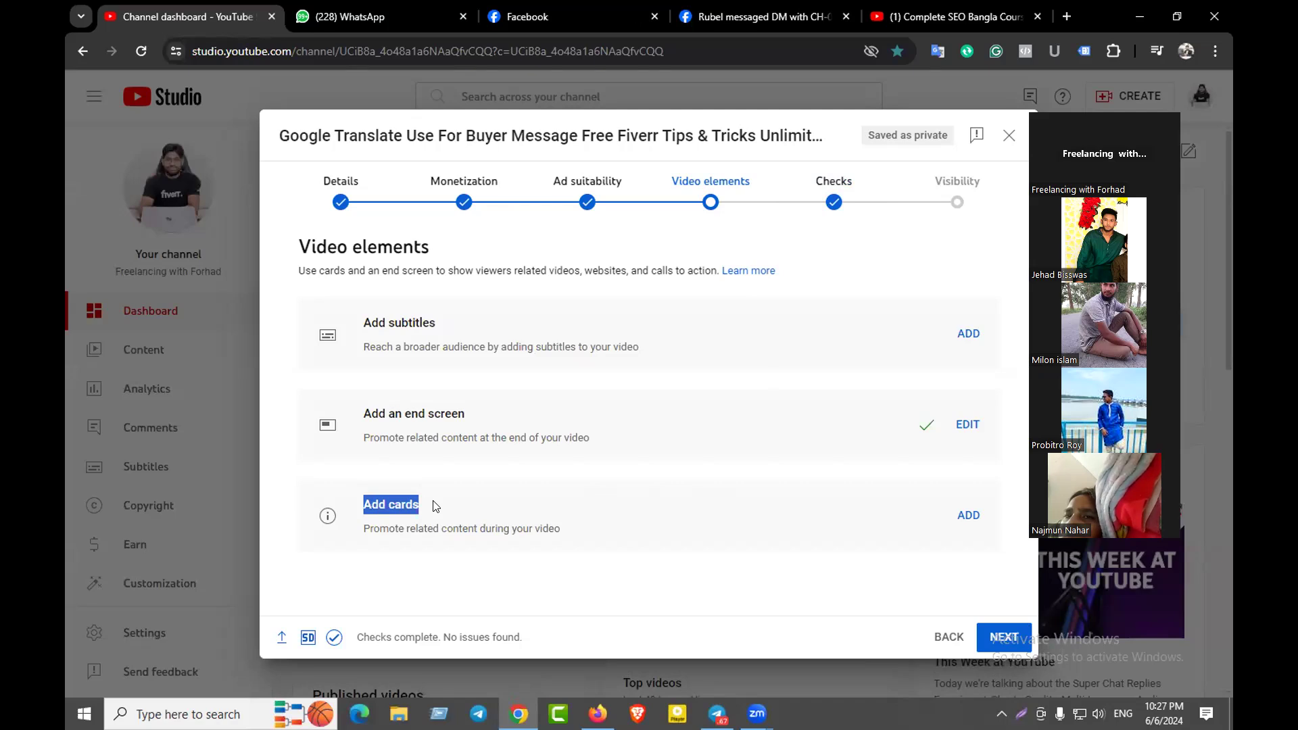
{"action": "left_click", "coordinate": [434, 507]}
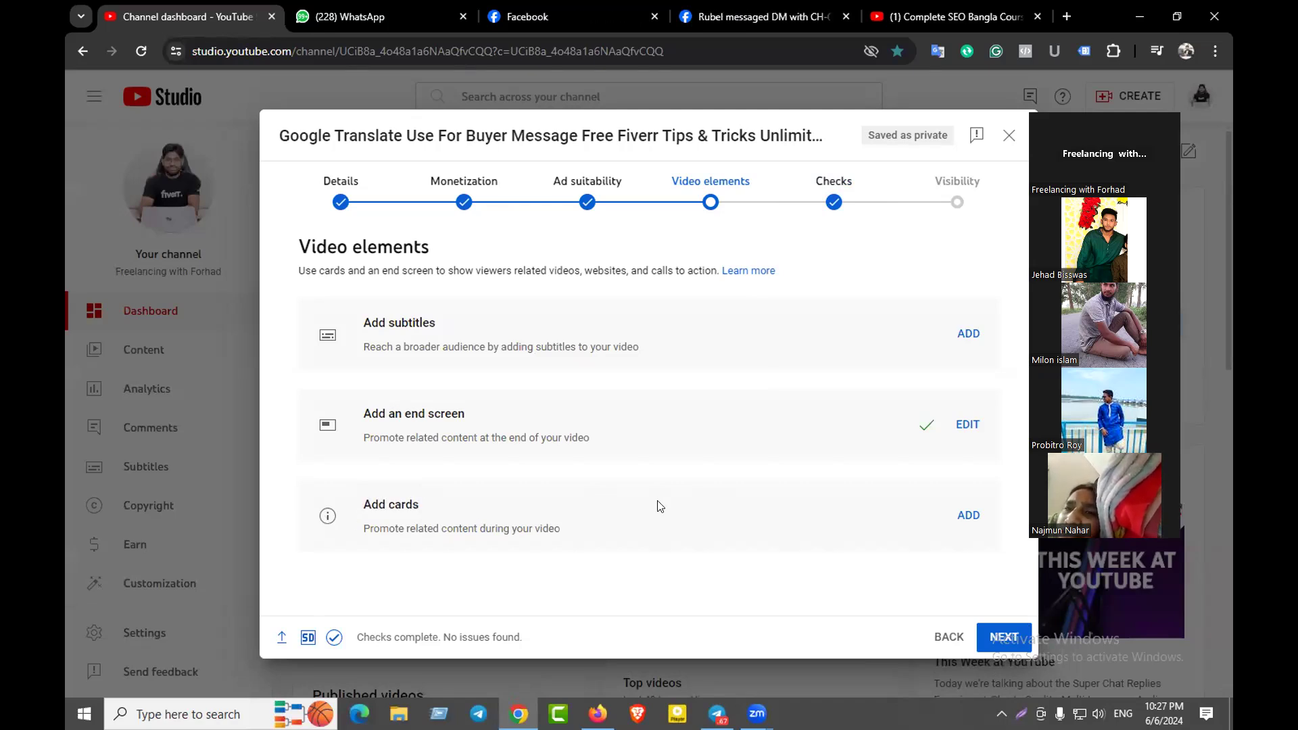
{"action": "left_click", "coordinate": [967, 515]}
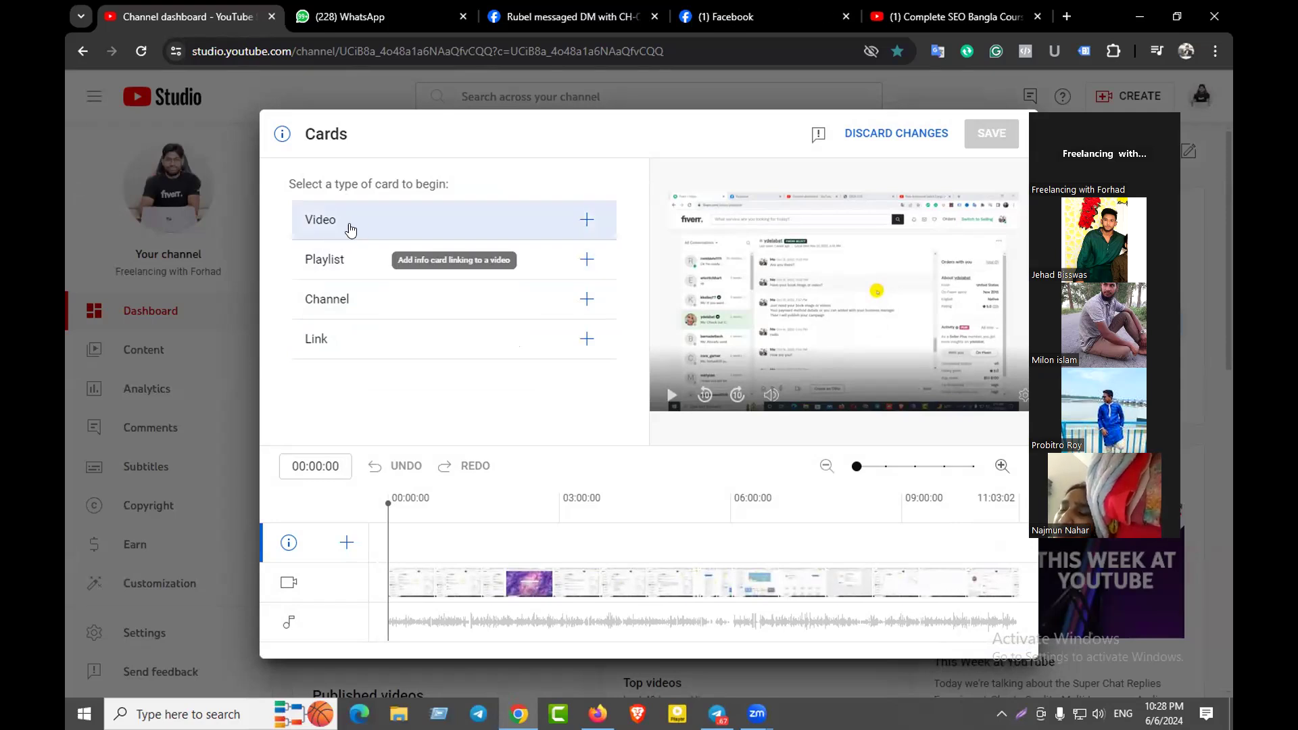
{"action": "left_click", "coordinate": [352, 222]}
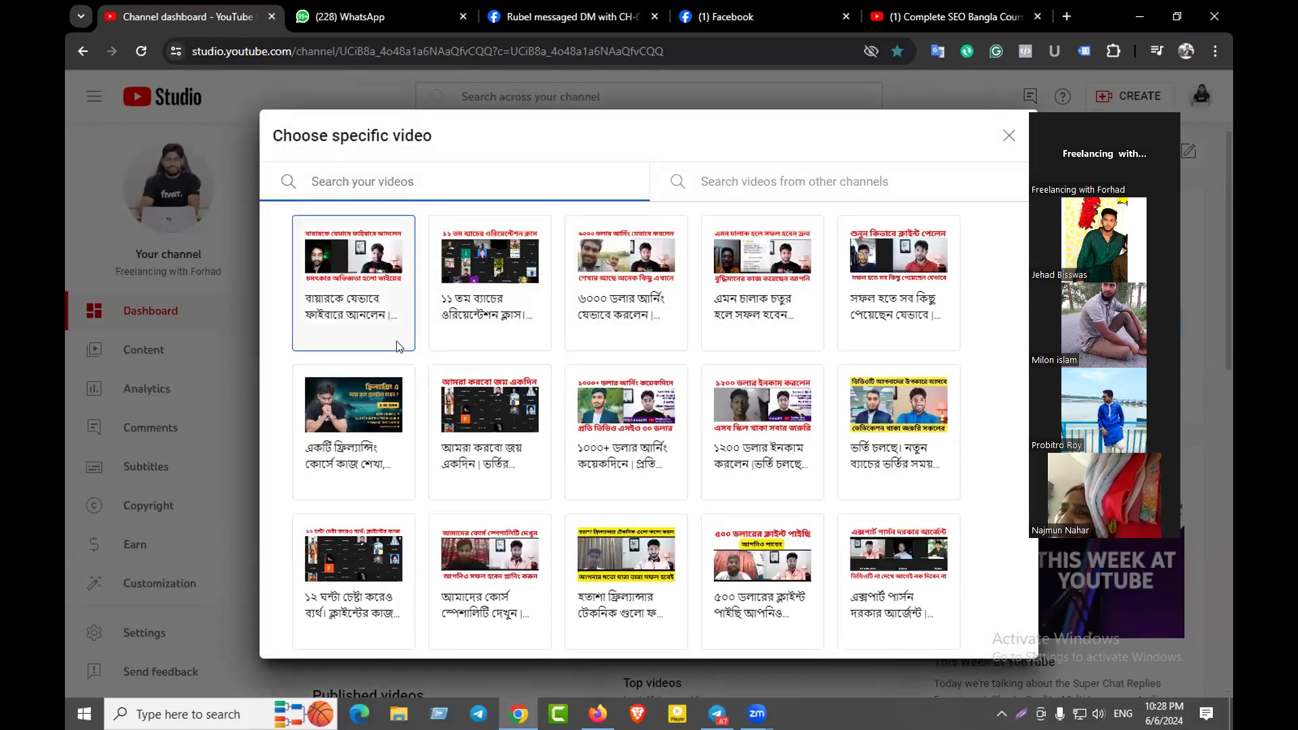
{"action": "scroll", "coordinate": [771, 324], "scroll_direction": "down", "scroll_amount": 5}
{"action": "scroll", "coordinate": [778, 313], "scroll_direction": "up", "scroll_amount": 5}
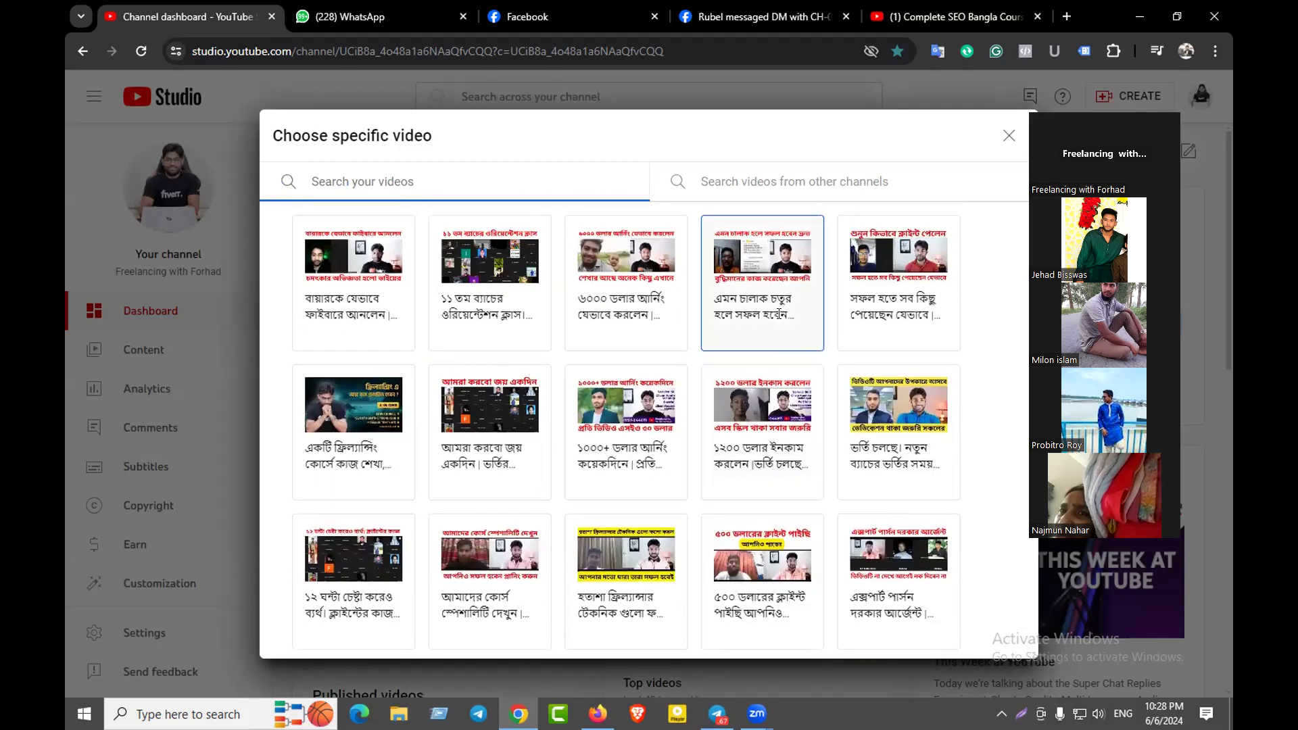
{"action": "left_click", "coordinate": [777, 182]}
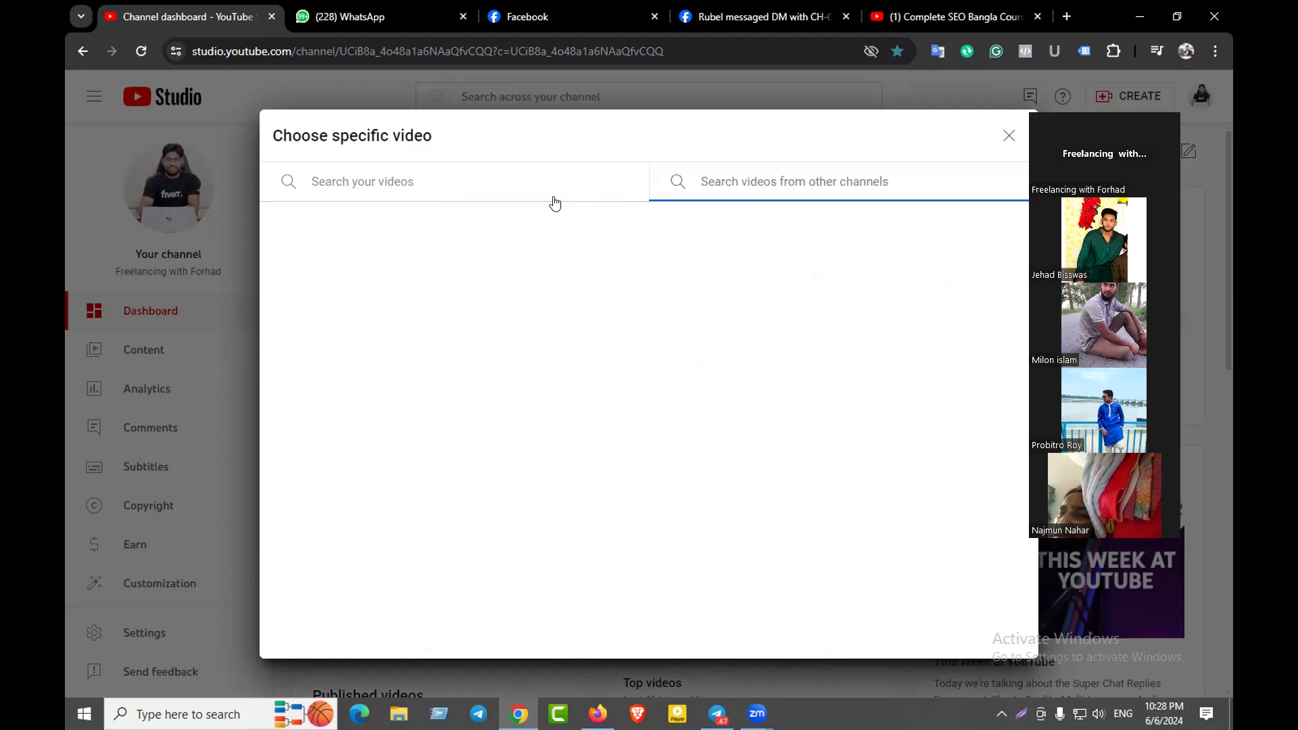
{"action": "left_click", "coordinate": [490, 180]}
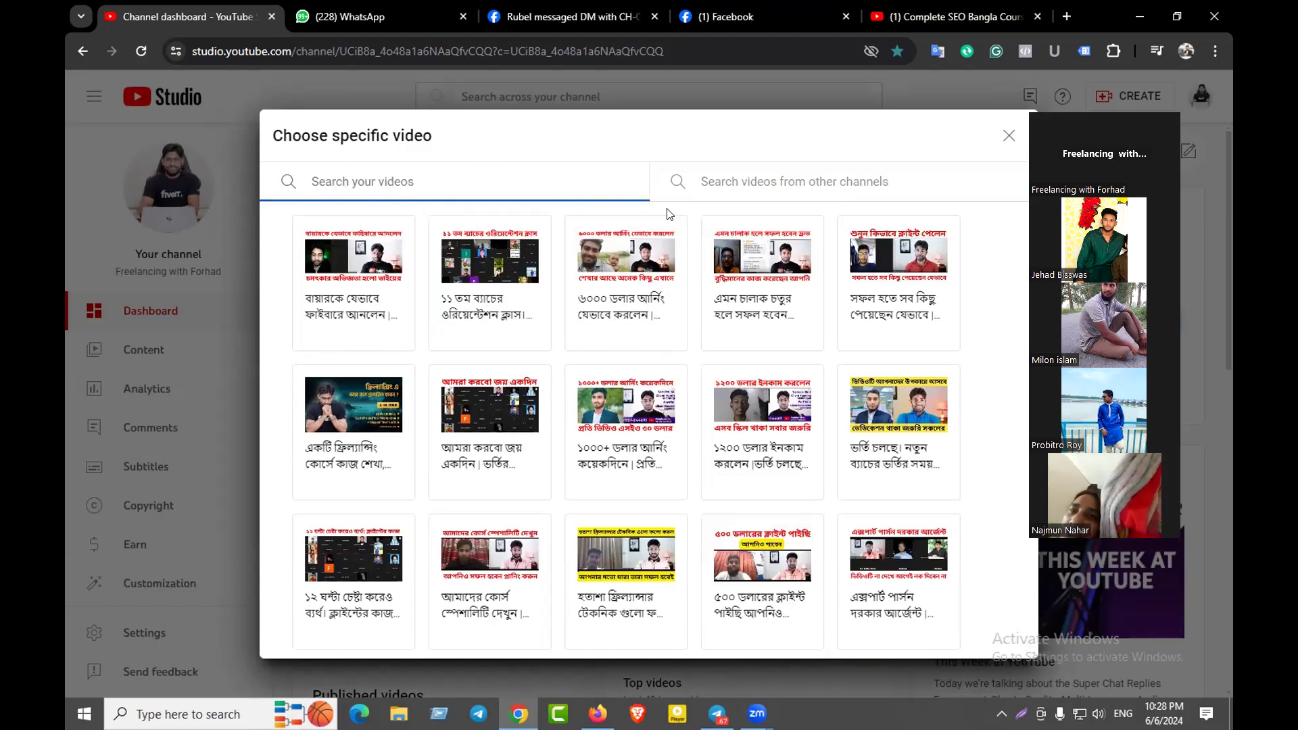
{"action": "left_click", "coordinate": [755, 307]}
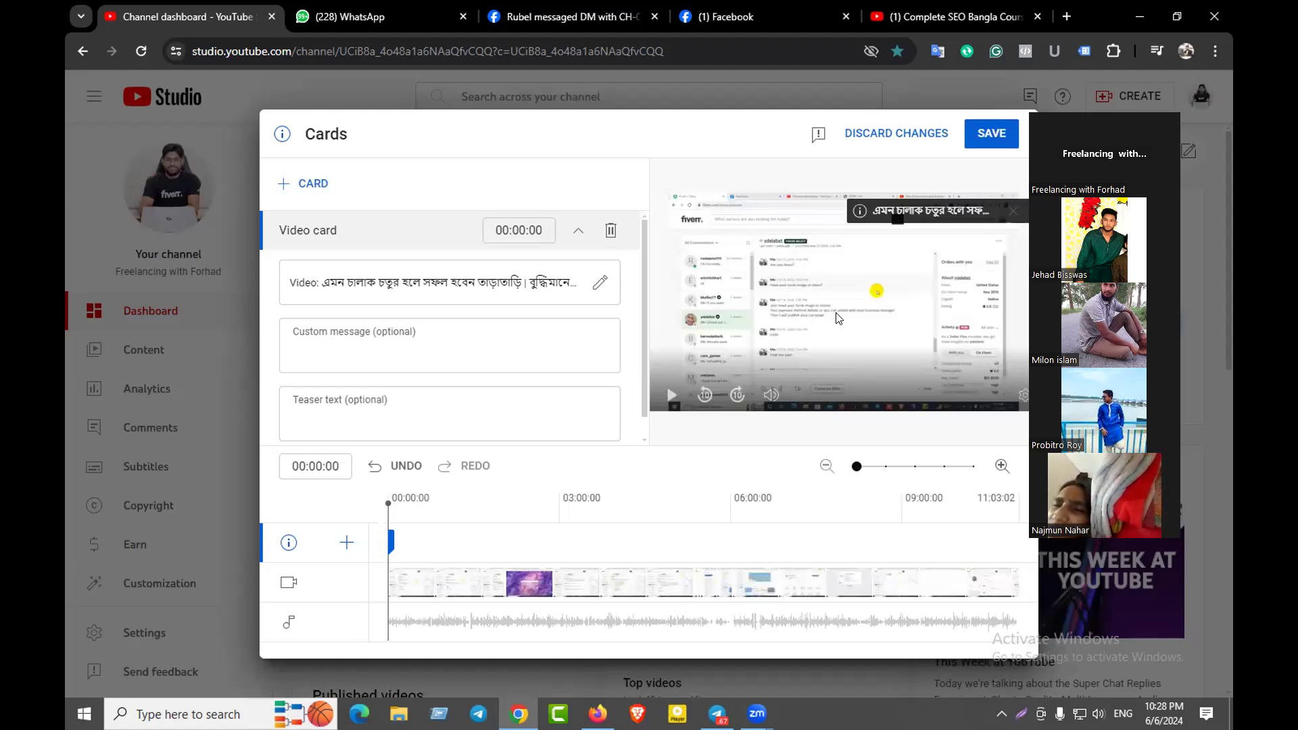
Examine different moments along the Cards timeline, ending at 03:43:06, and the card's optional message and teaser text fields
{"action": "left_click", "coordinate": [425, 521]}
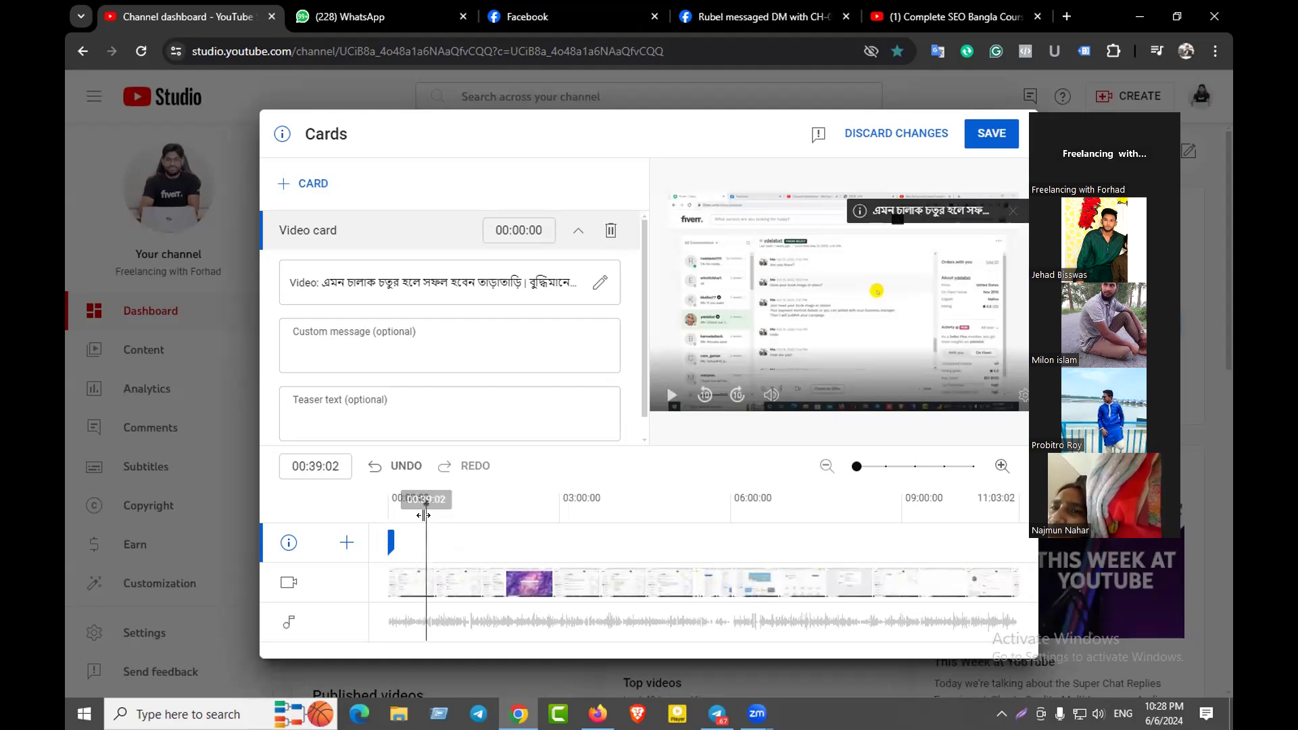
{"action": "left_click", "coordinate": [513, 505]}
{"action": "left_click_drag", "start_coordinate": [512, 505], "coordinate": [782, 512]}
{"action": "left_click", "coordinate": [875, 533]}
{"action": "left_click", "coordinate": [1013, 517]}
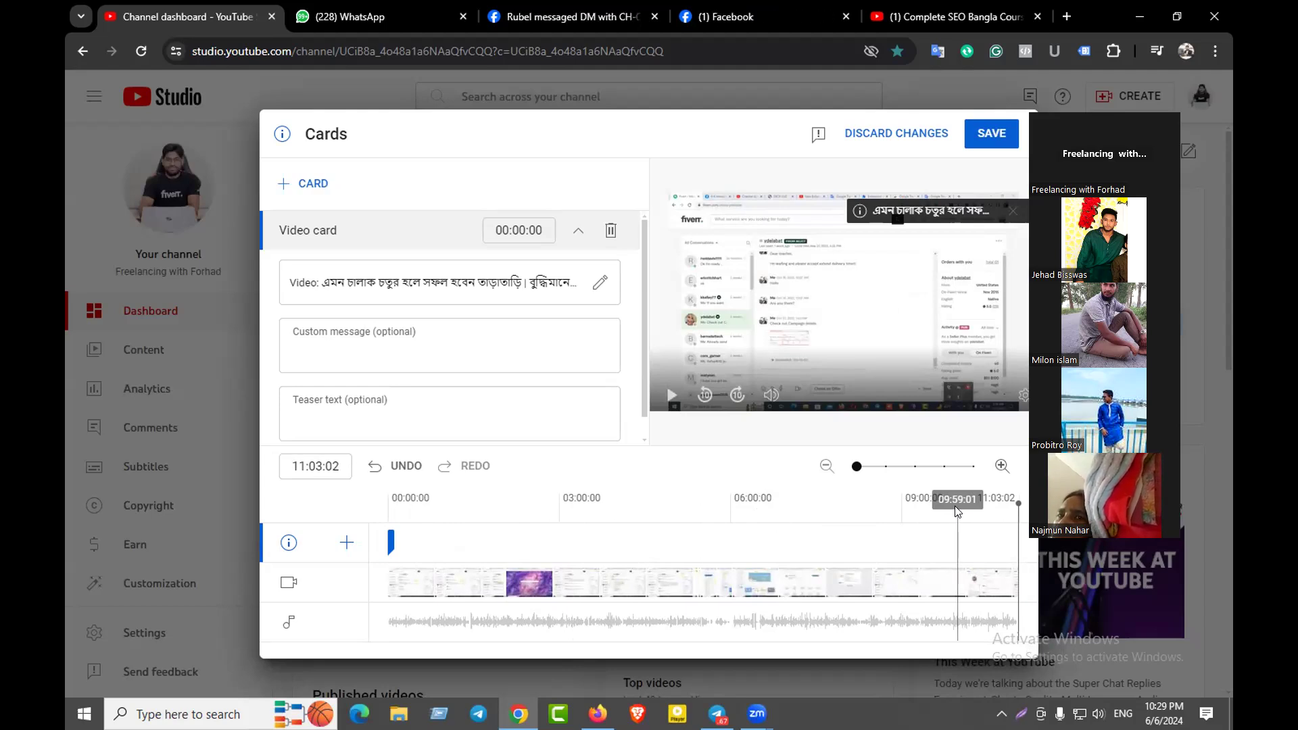
{"action": "left_click", "coordinate": [602, 539]}
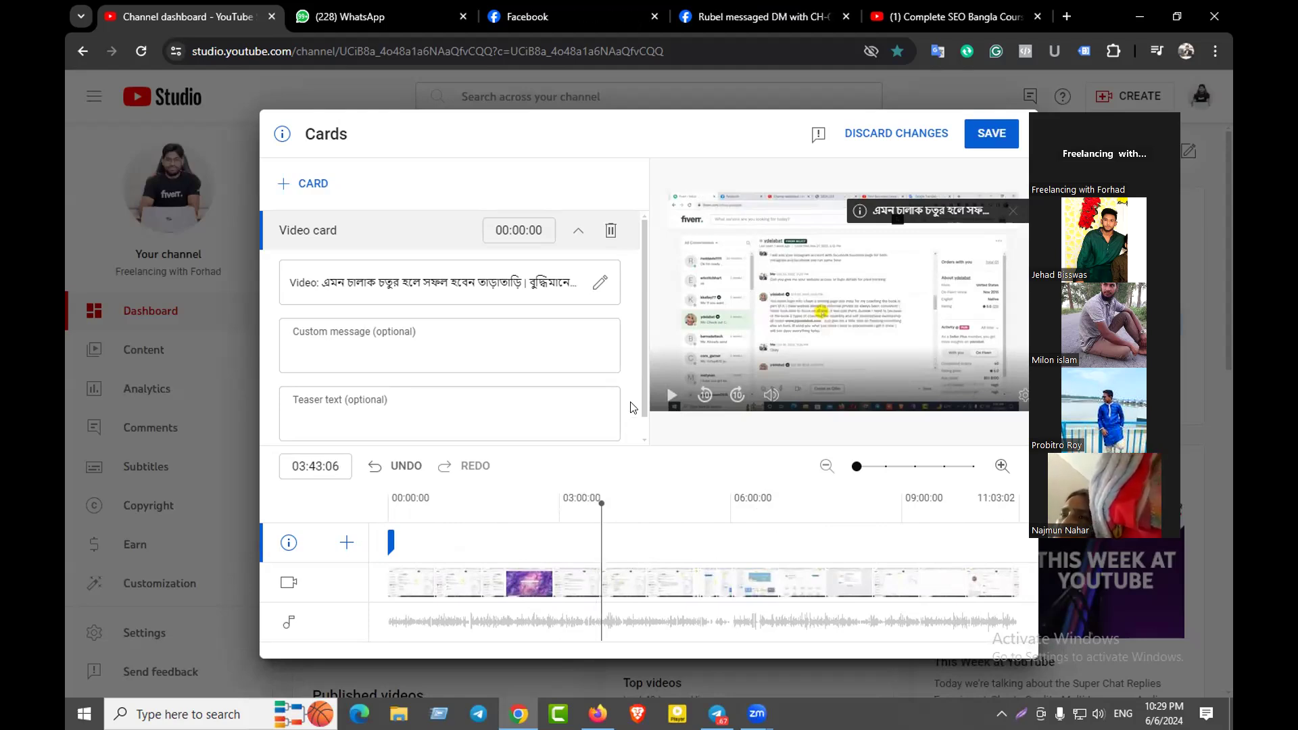
{"action": "scroll", "coordinate": [632, 407], "scroll_direction": "down", "scroll_amount": 1}
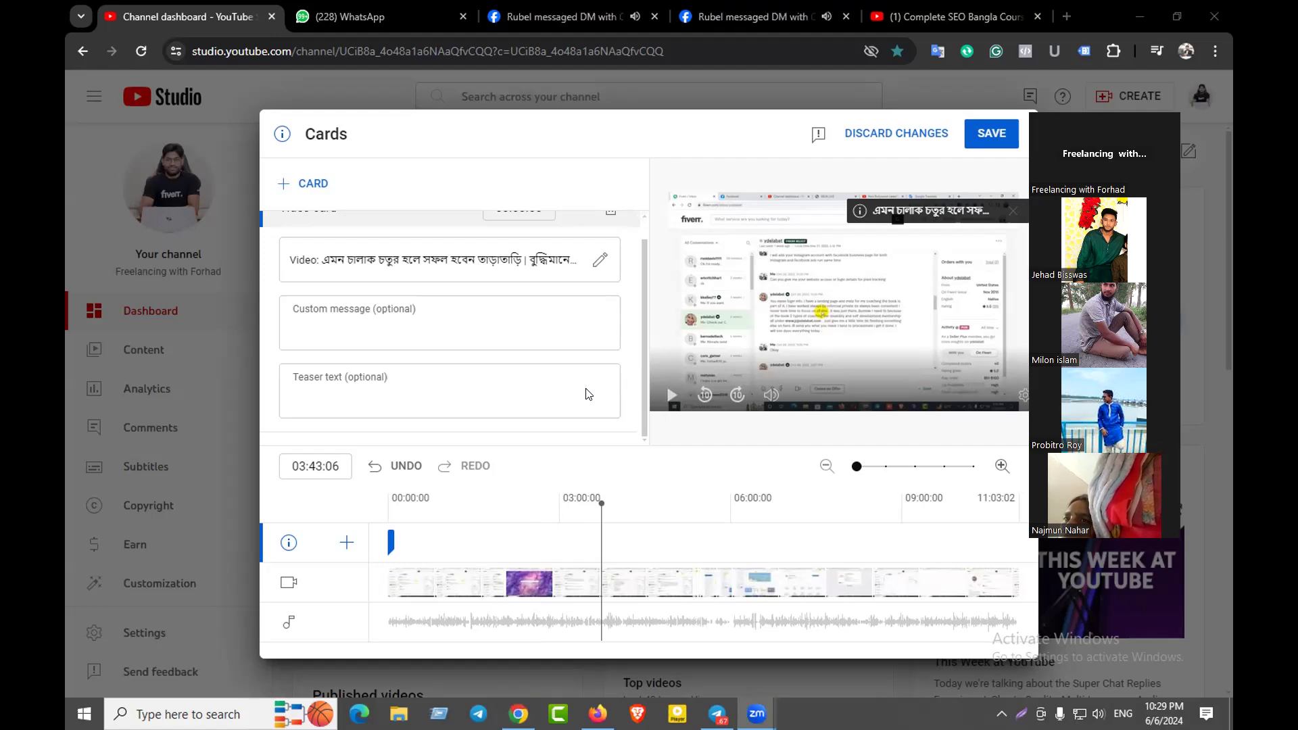
Switch to Facebook to decline the incoming call and clear the open chat windows, then return to YouTube Studio
{"action": "key", "text": "ctrl+3"}
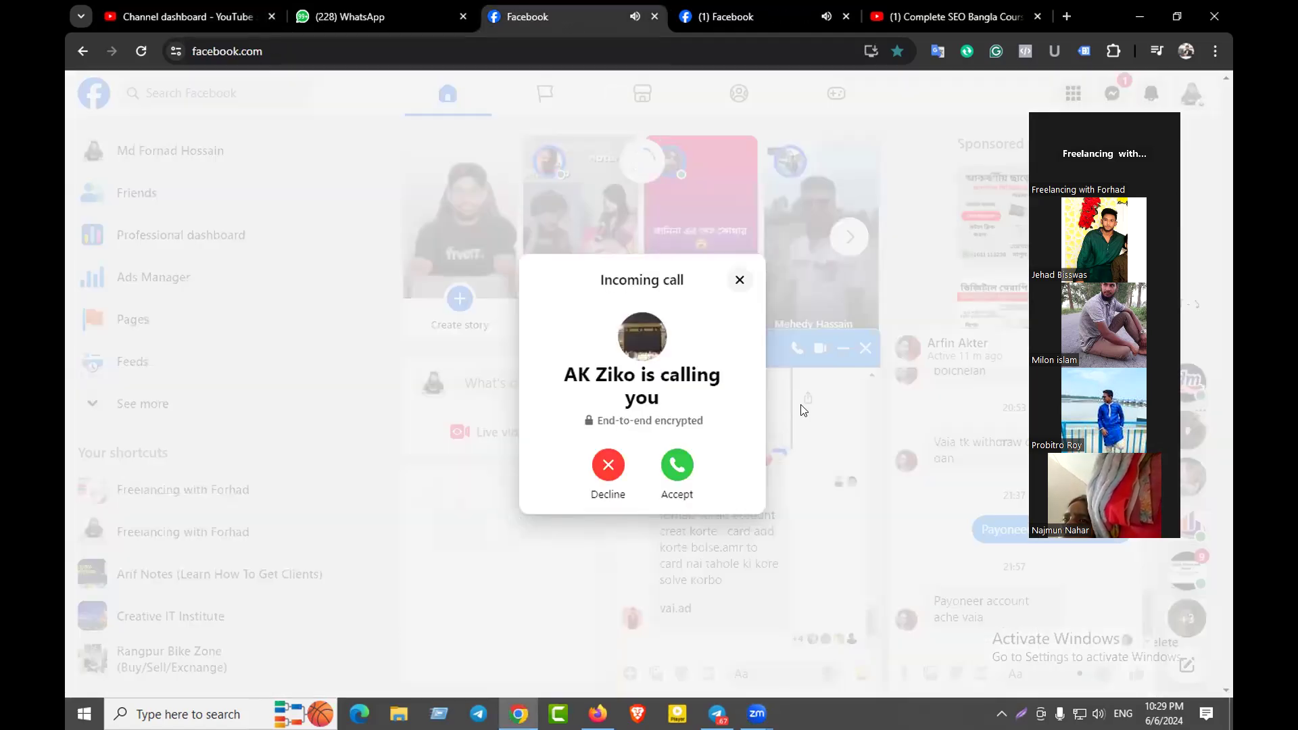
{"action": "left_click", "coordinate": [609, 465]}
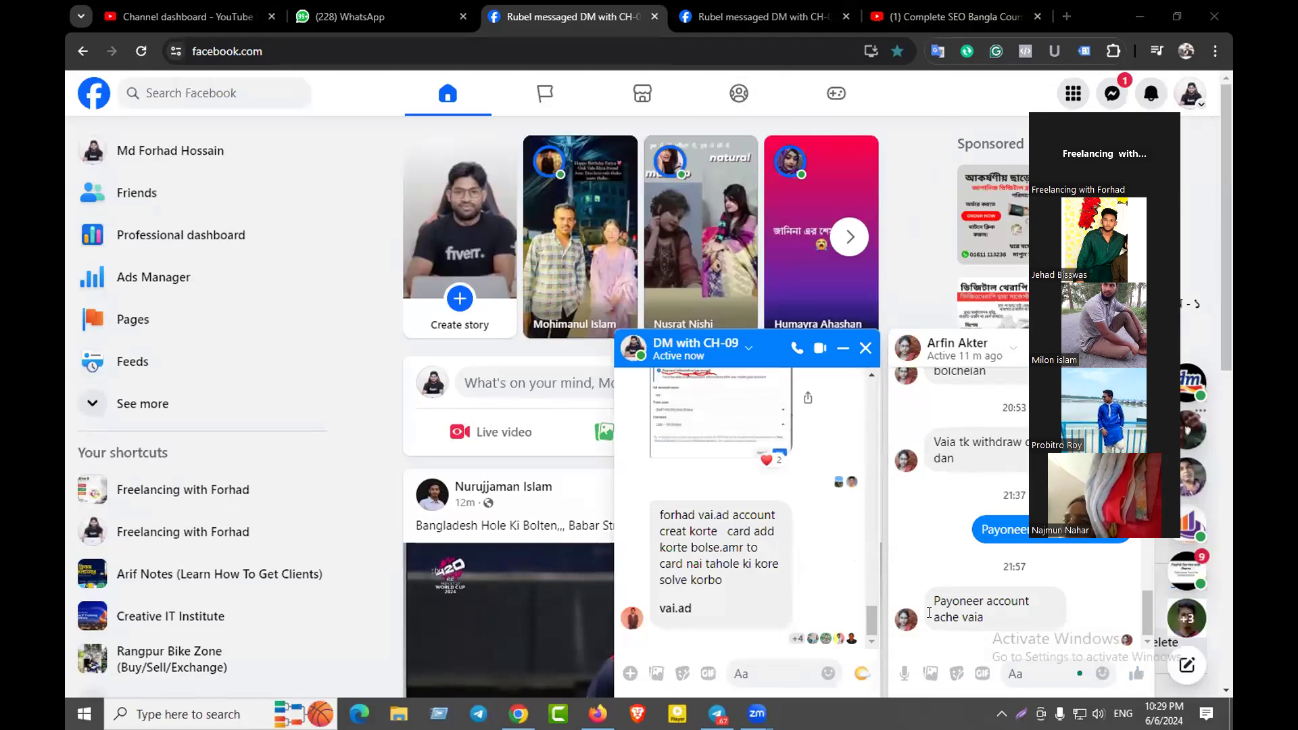
{"action": "key", "text": "alt+s"}
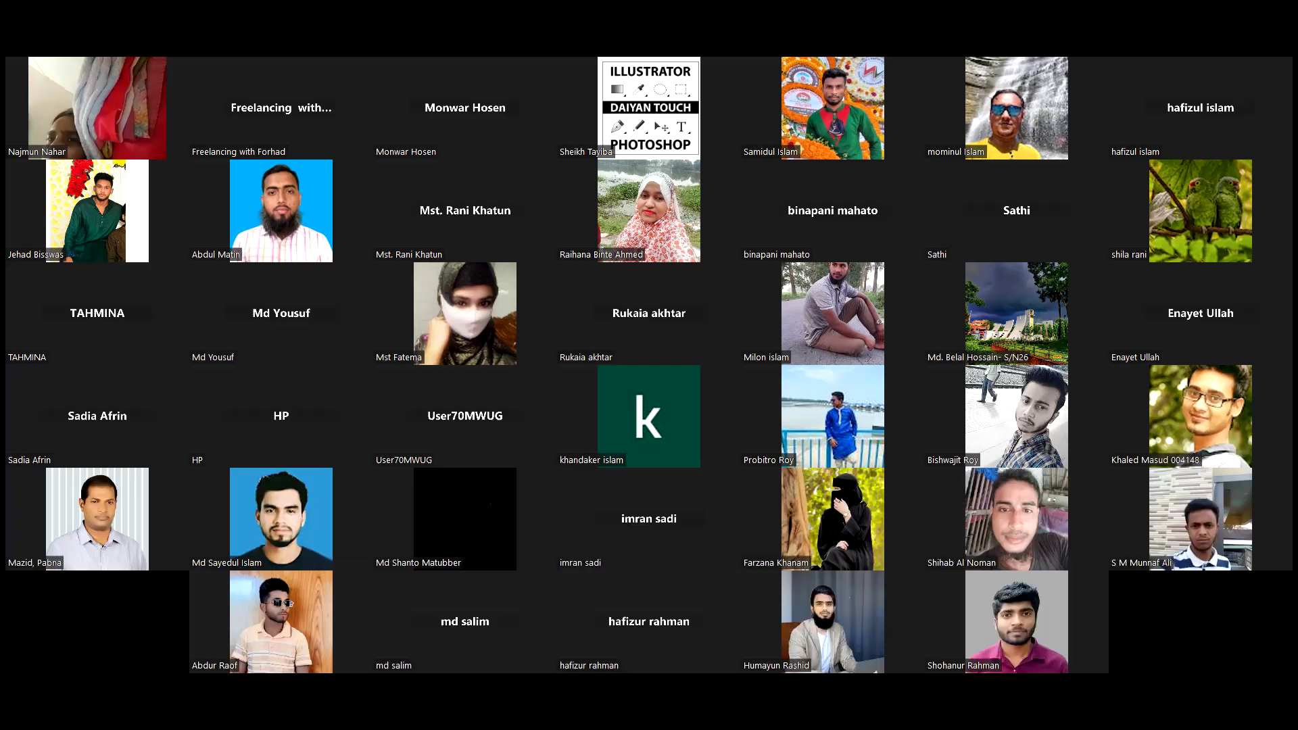
{"action": "key", "text": "alt+s"}
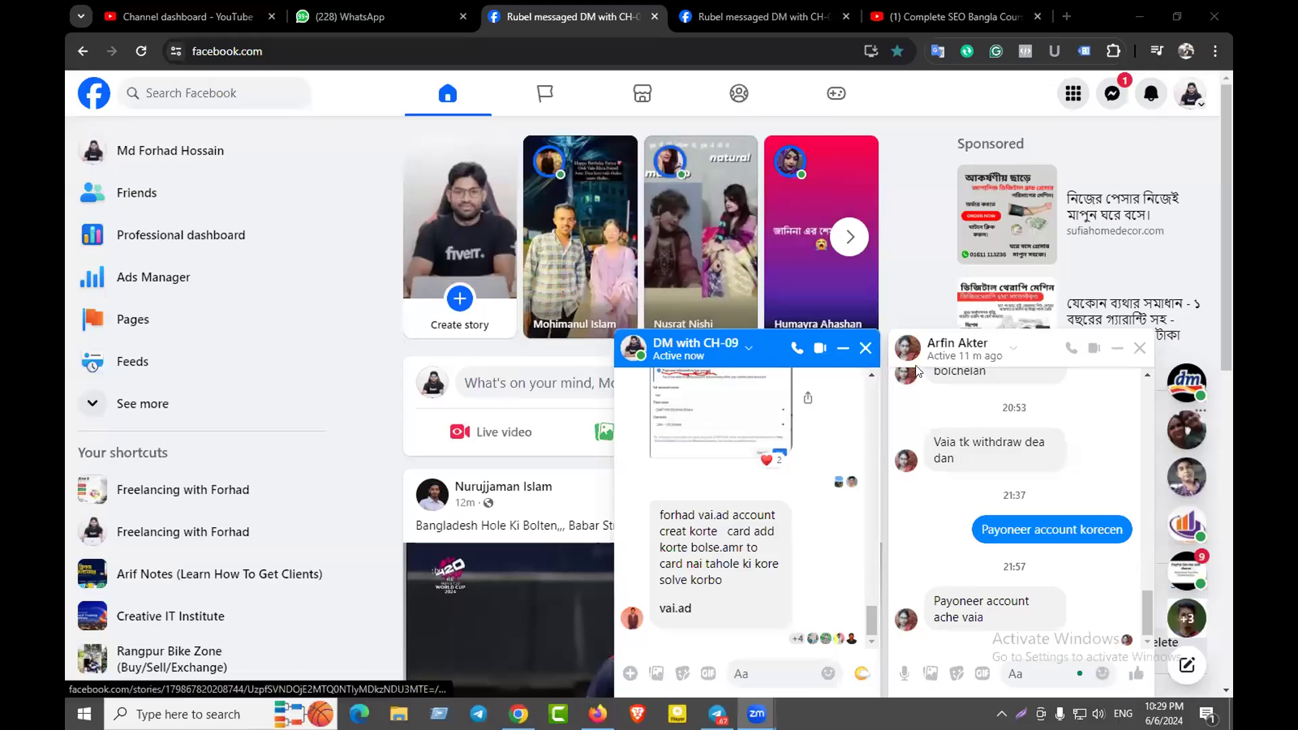
{"action": "left_click", "coordinate": [1122, 355]}
{"action": "left_click", "coordinate": [1121, 355]}
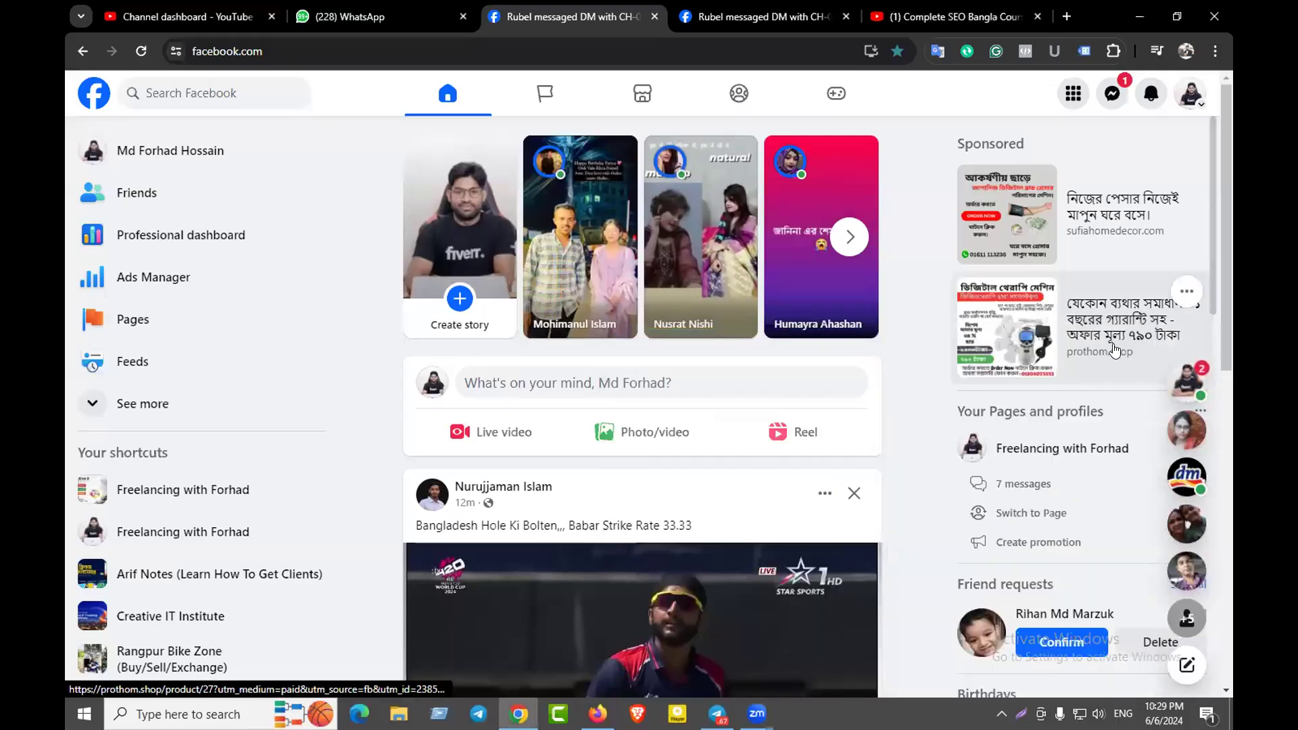
{"action": "left_click", "coordinate": [239, 7]}
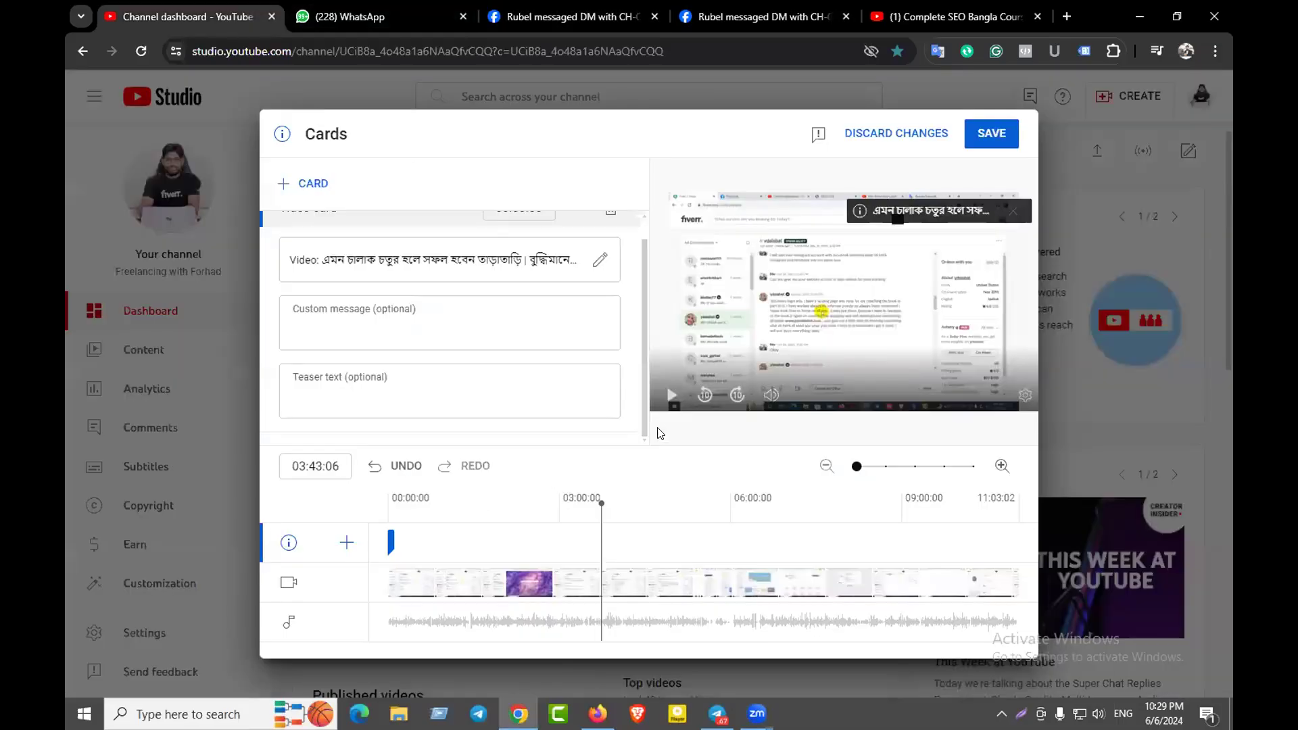
Save the video card and advance to the Checks stage to read the copyright result
{"action": "left_click", "coordinate": [1011, 143]}
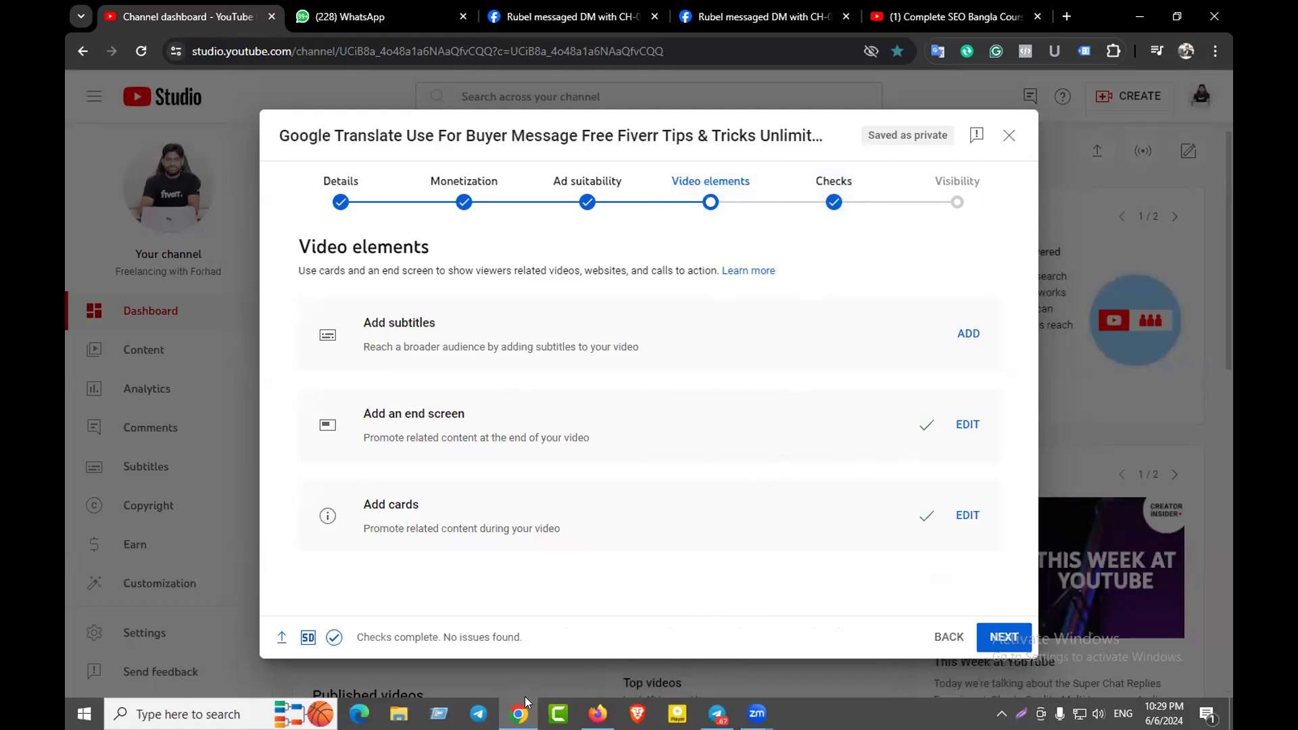
{"action": "key", "text": "Return"}
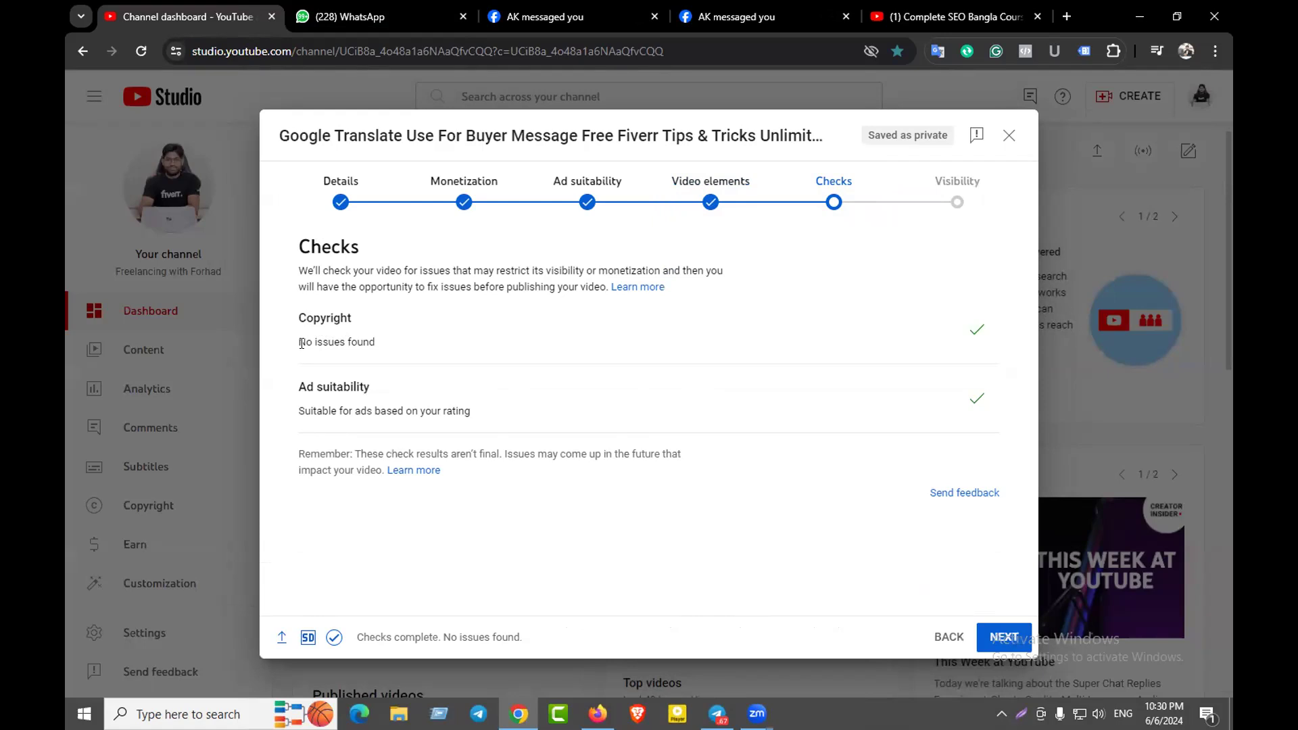
{"action": "left_click_drag", "start_coordinate": [299, 341], "coordinate": [409, 345]}
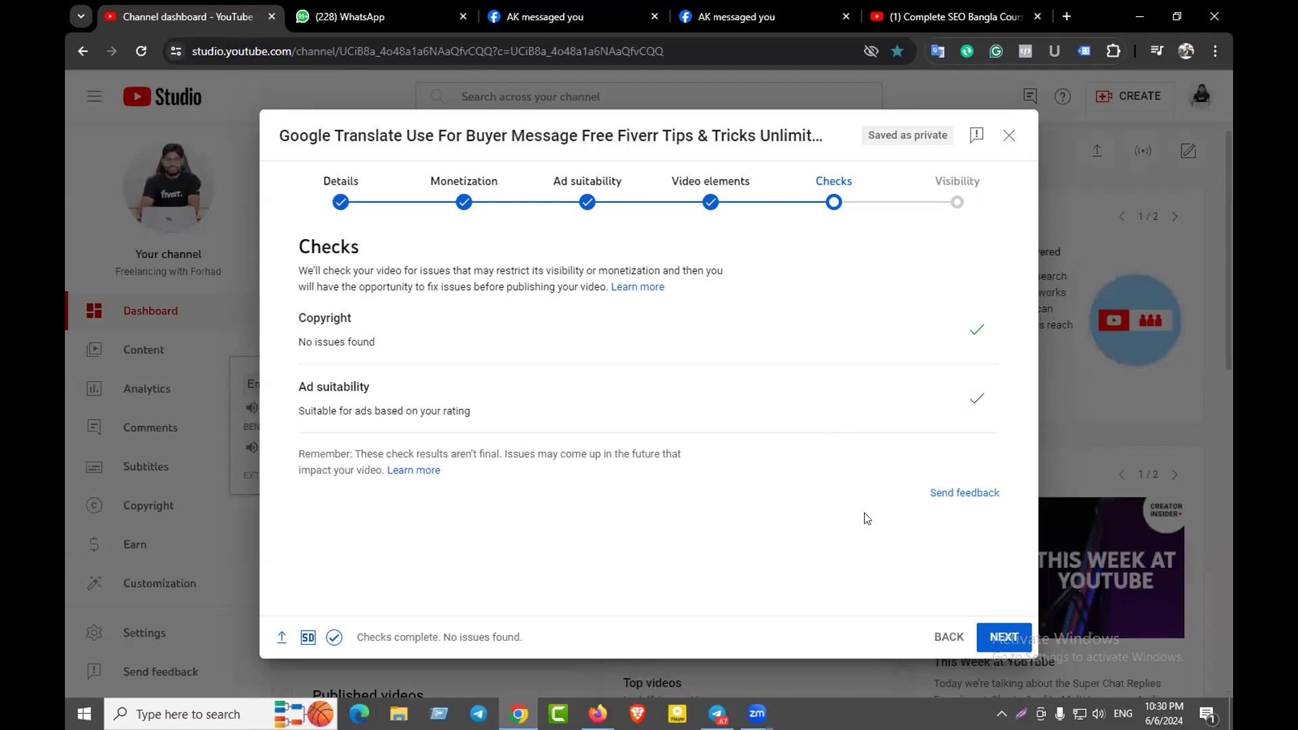
Advance to the Visibility stage and set the video's visibility to Private
{"action": "left_click", "coordinate": [1017, 635]}
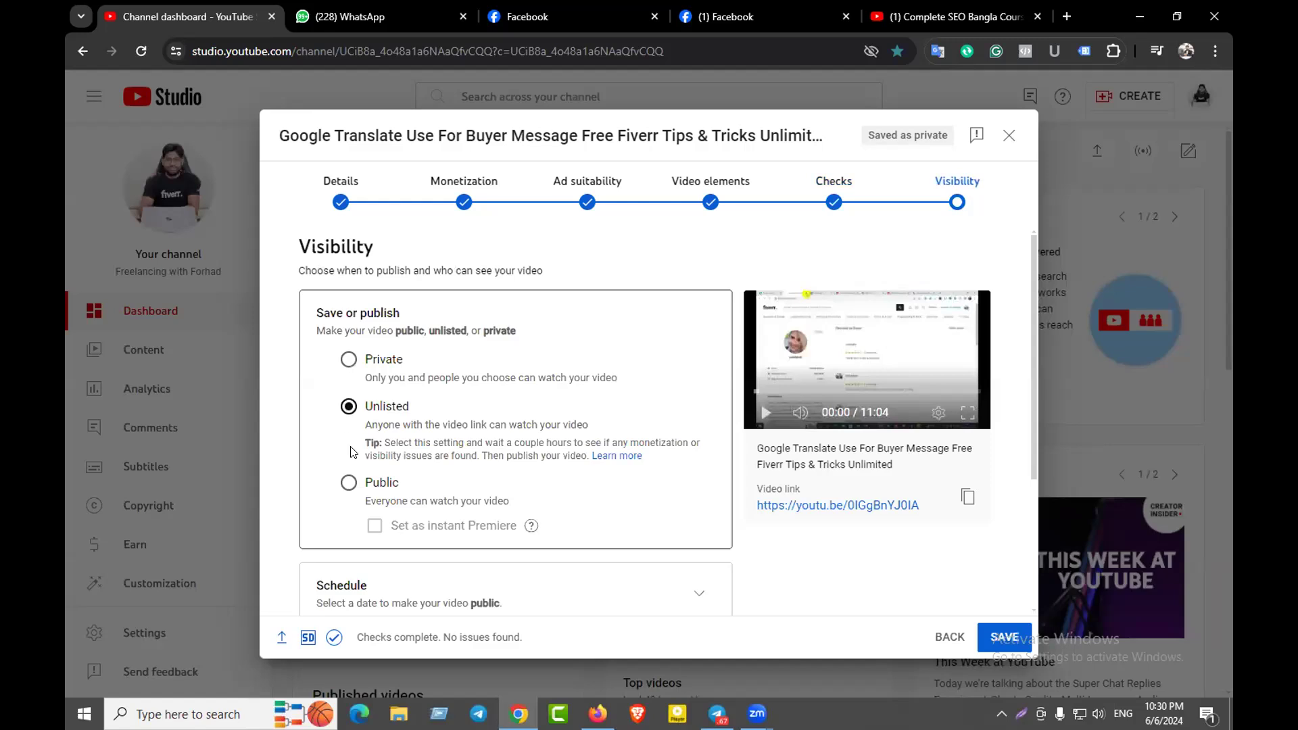
{"action": "left_click", "coordinate": [348, 364]}
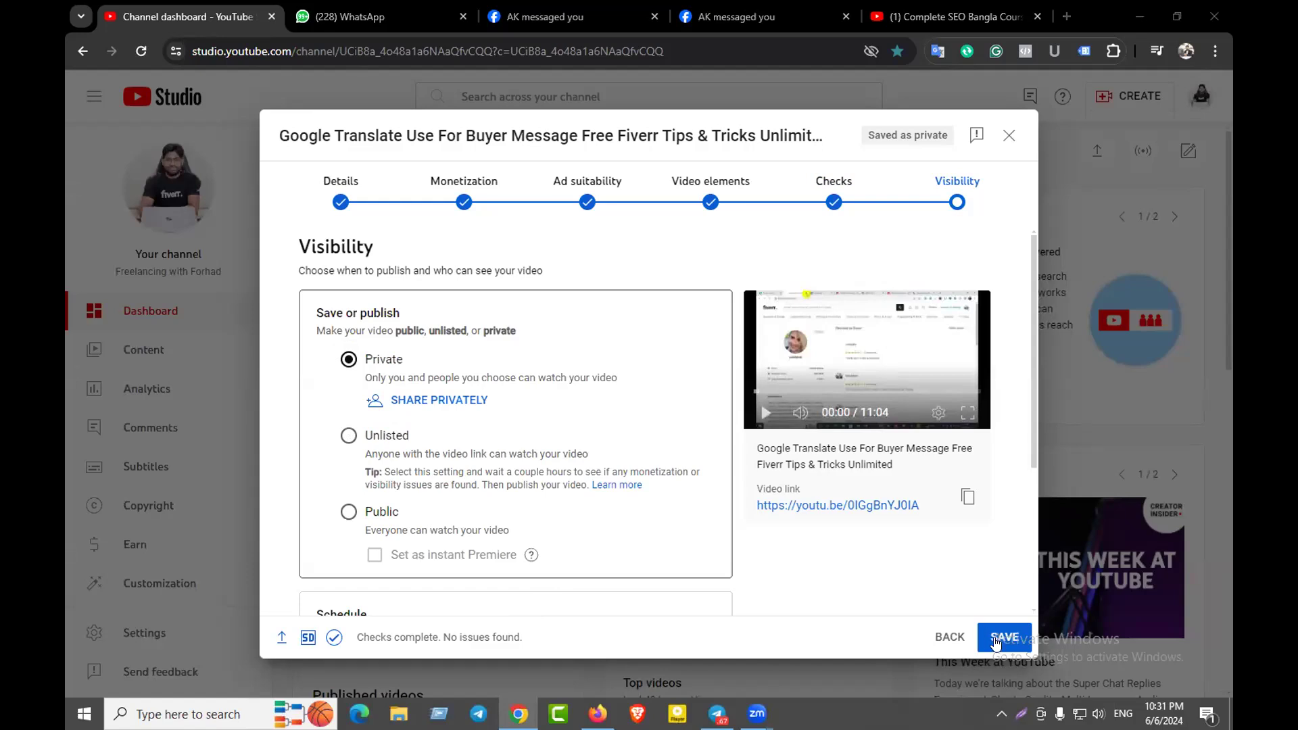
{"action": "left_click", "coordinate": [364, 374]}
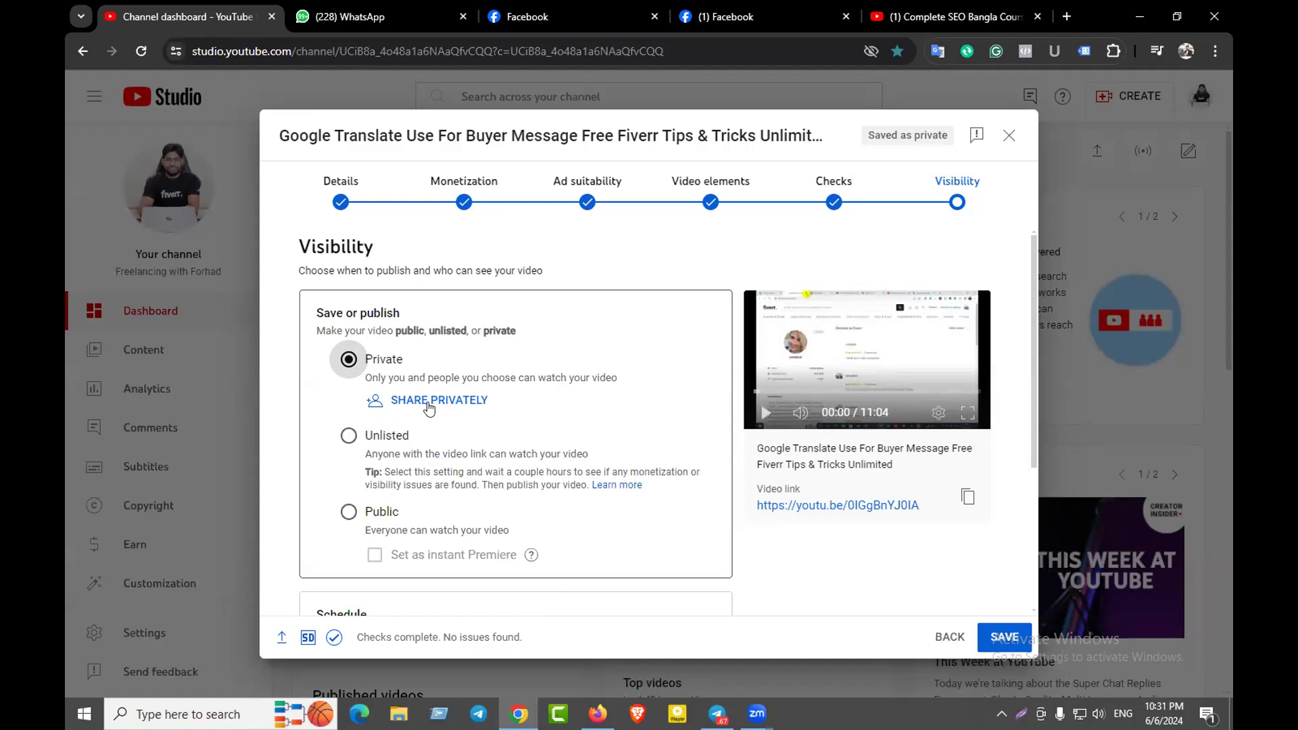
Try Unlisted visibility for the video, then Public with the instant Premiere option enabled
{"action": "left_click", "coordinate": [349, 436]}
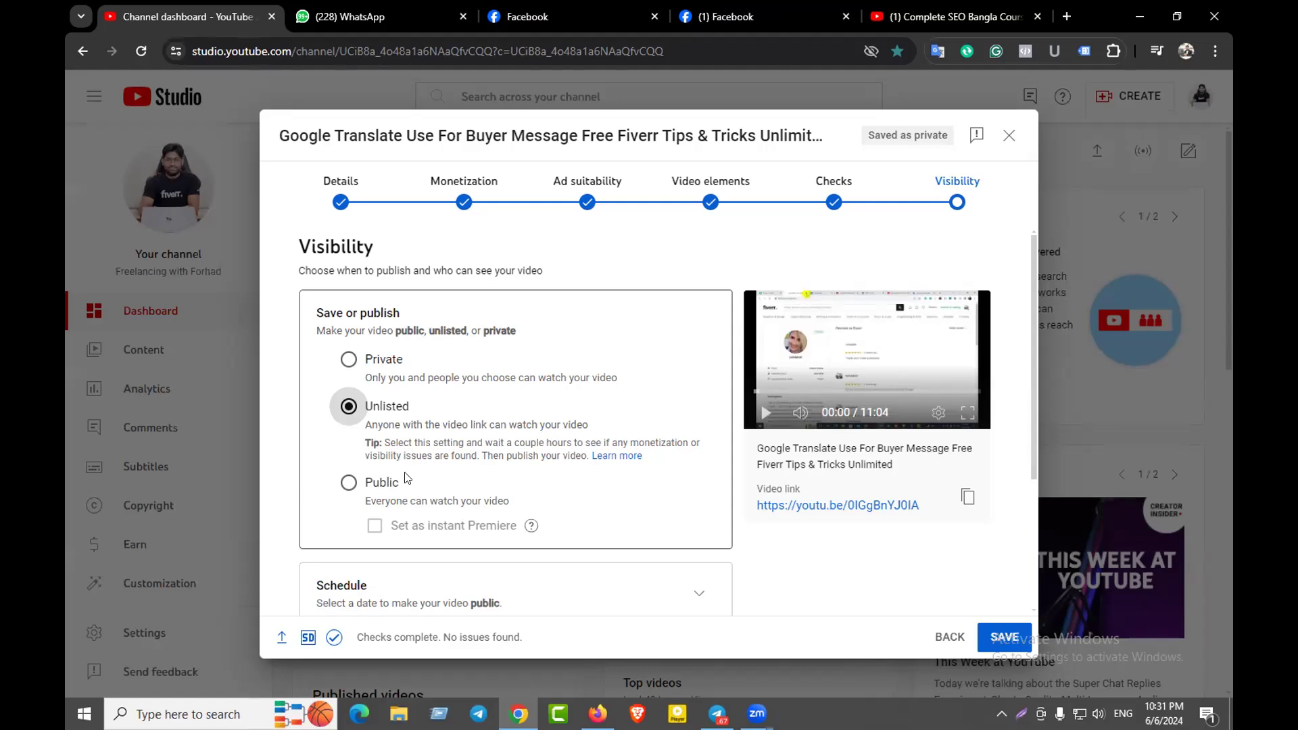
{"action": "left_click", "coordinate": [349, 483]}
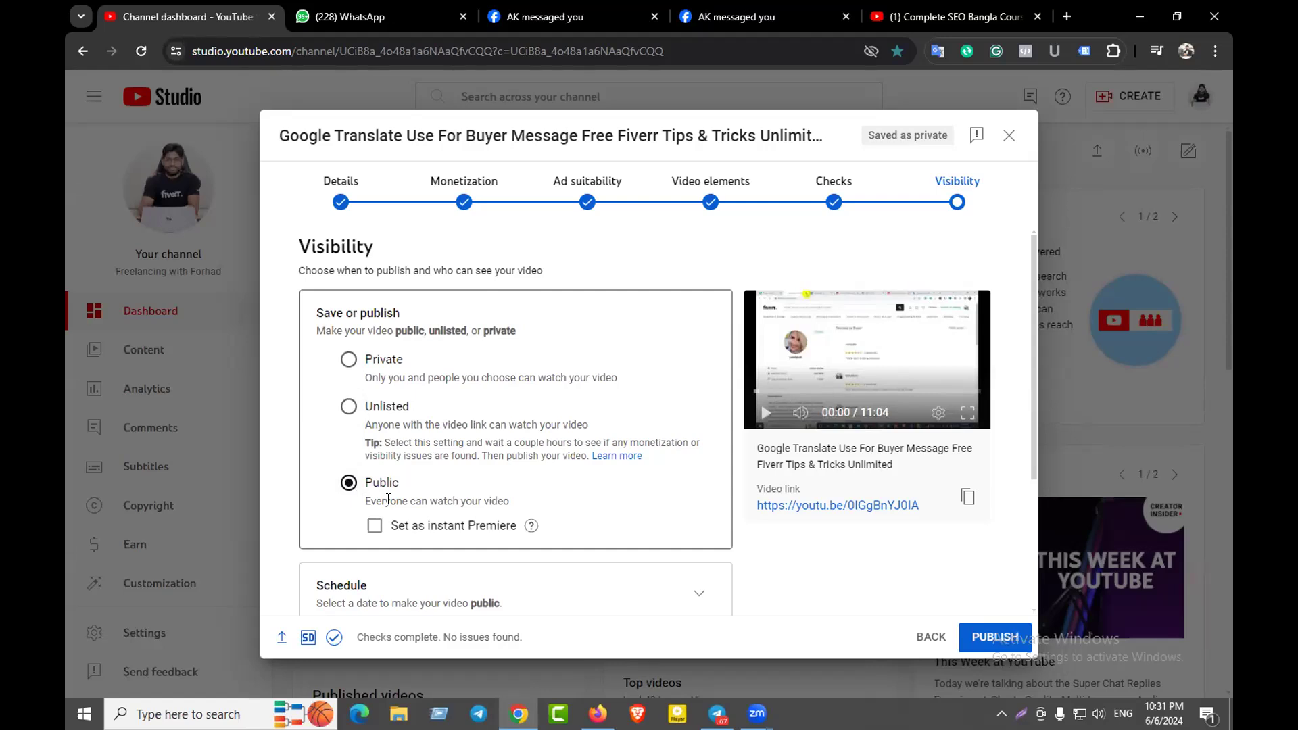
{"action": "left_click", "coordinate": [376, 526]}
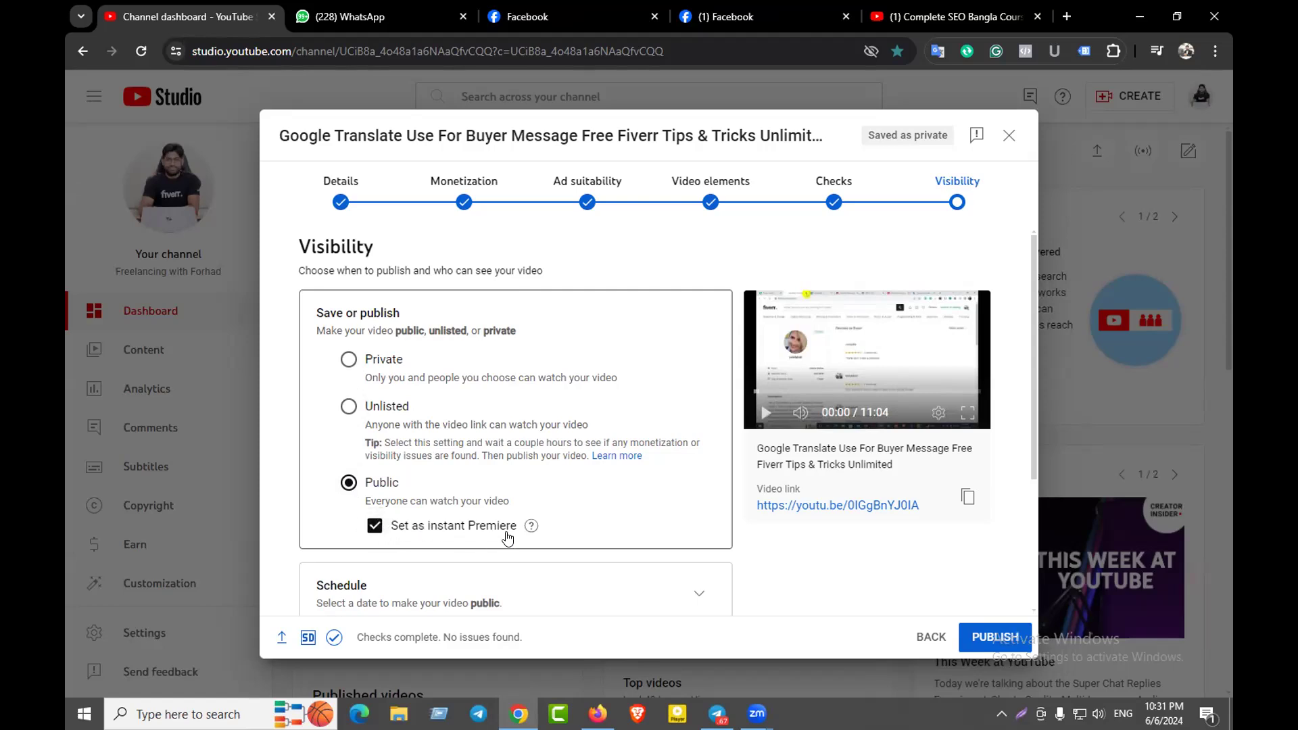
{"action": "scroll", "coordinate": [568, 526], "scroll_direction": "down", "scroll_amount": 2}
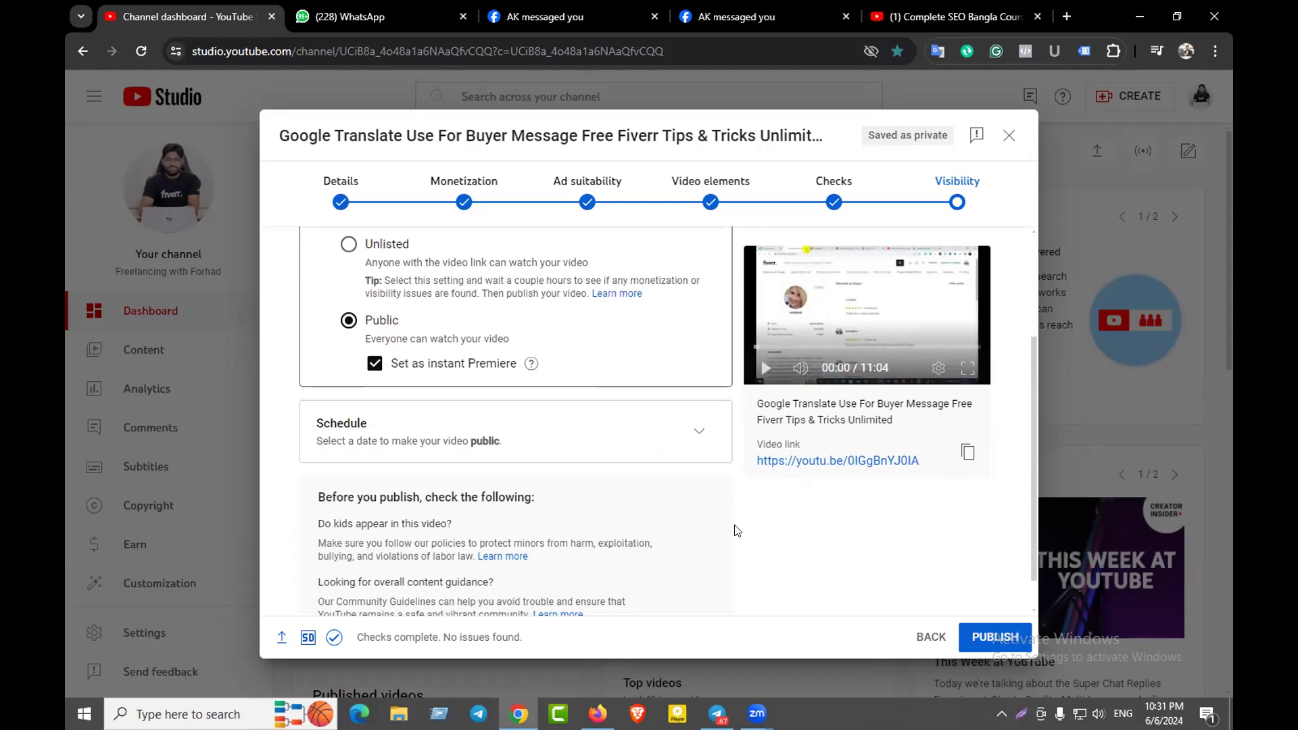
{"action": "scroll", "coordinate": [438, 316], "scroll_direction": "up", "scroll_amount": 2}
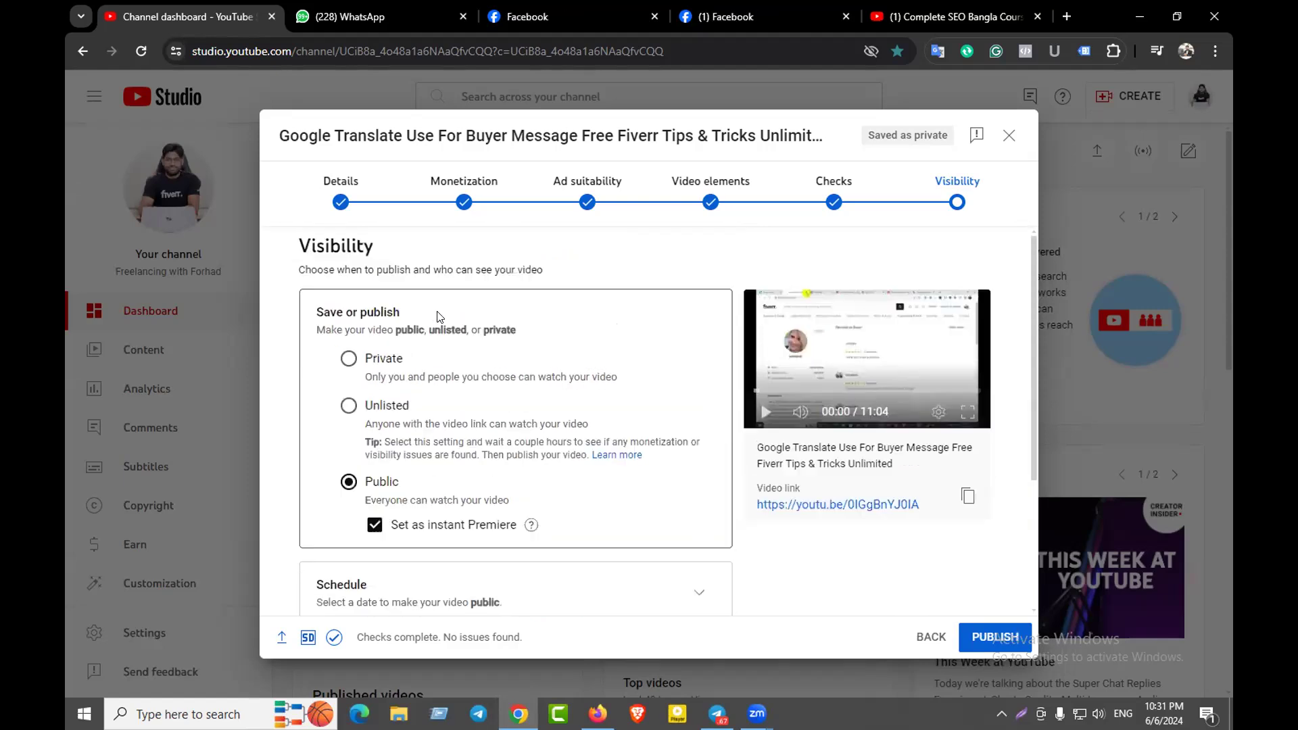
Schedule the video to become public on Jun 10, 2024
{"action": "scroll", "coordinate": [395, 357], "scroll_direction": "down", "scroll_amount": 2}
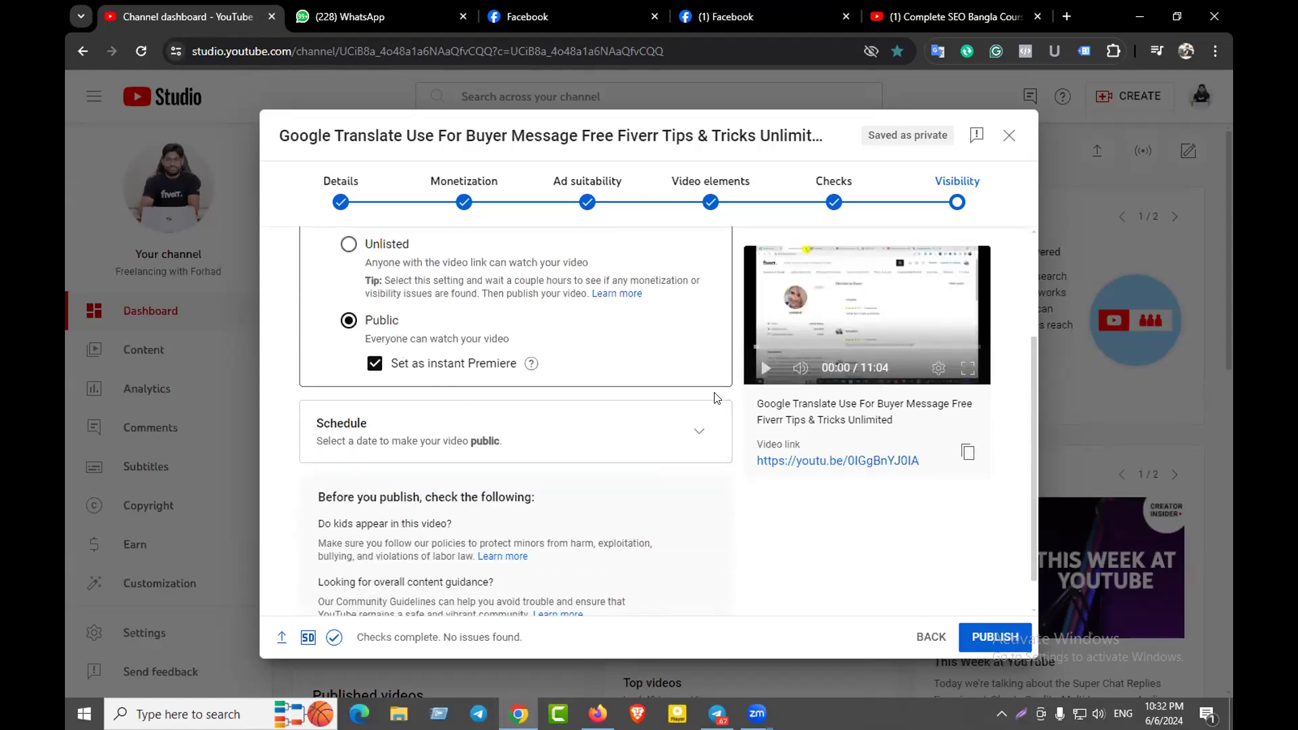
{"action": "left_click", "coordinate": [697, 433]}
{"action": "scroll", "coordinate": [588, 392], "scroll_direction": "up", "scroll_amount": 1}
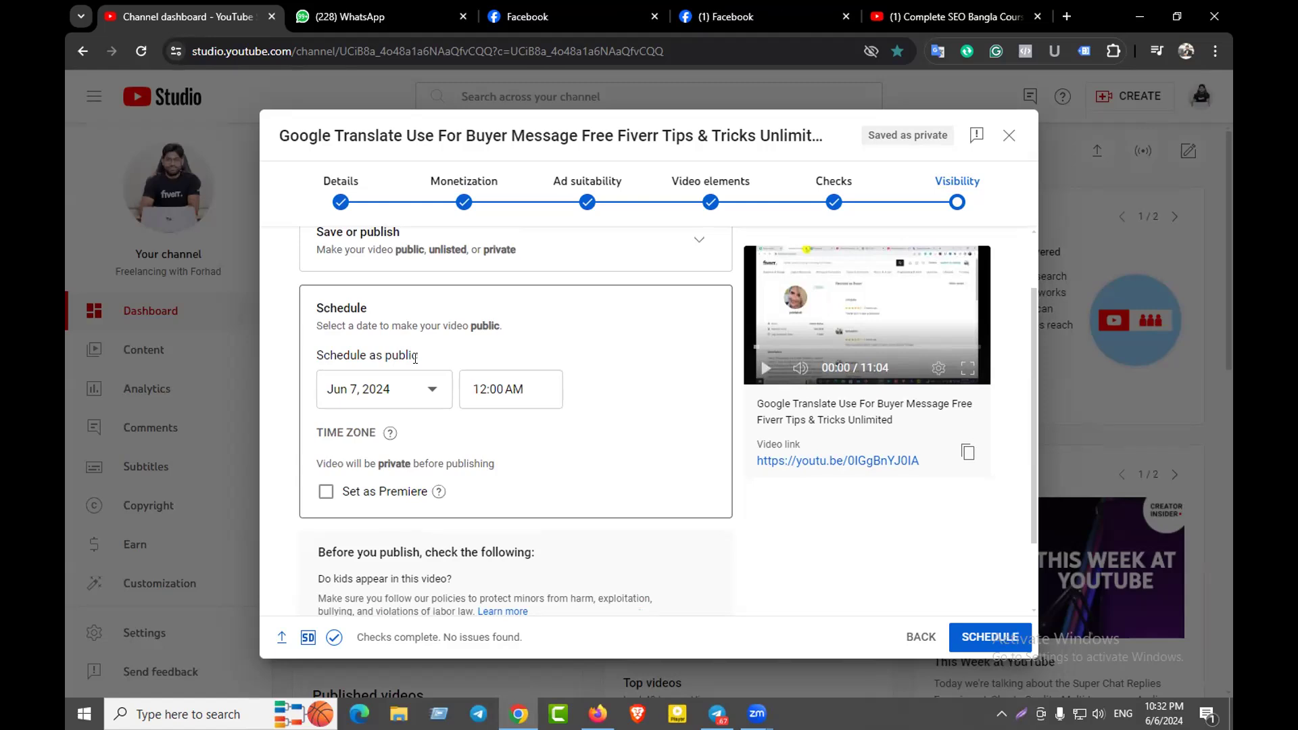
{"action": "left_click", "coordinate": [398, 390]}
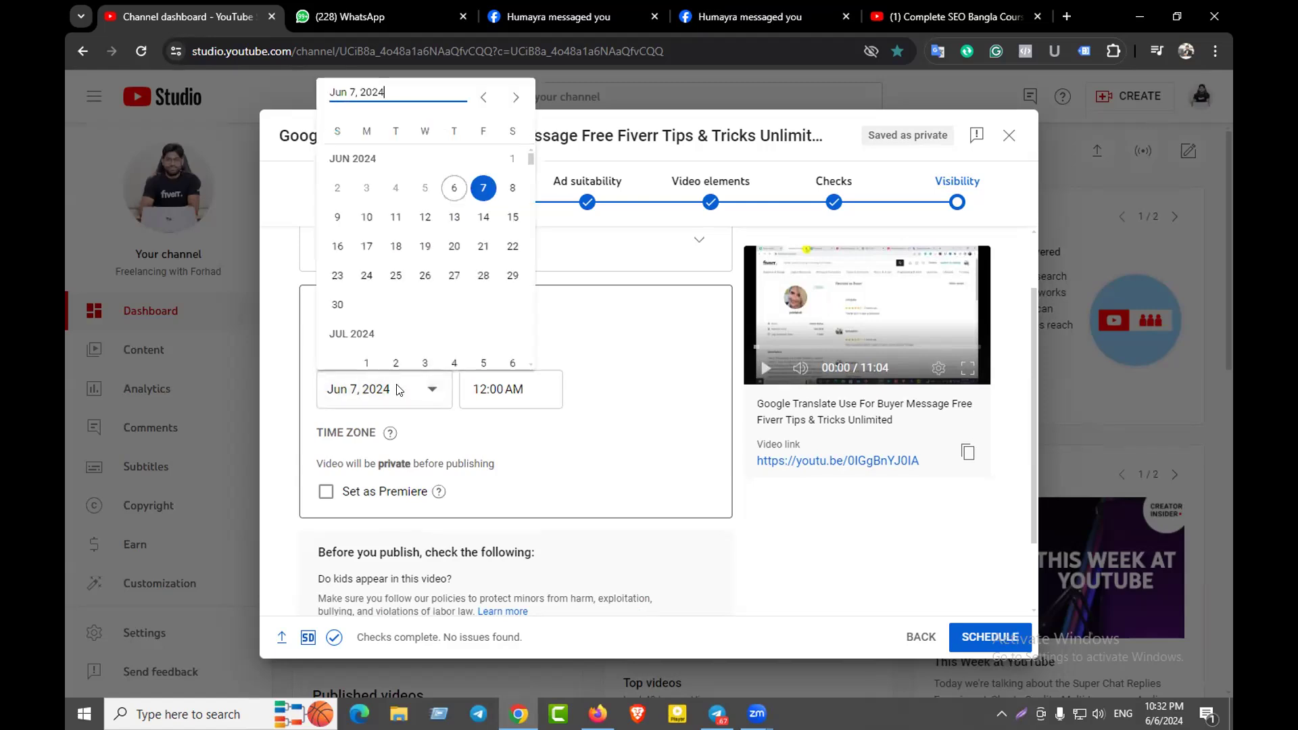
{"action": "left_click", "coordinate": [482, 193]}
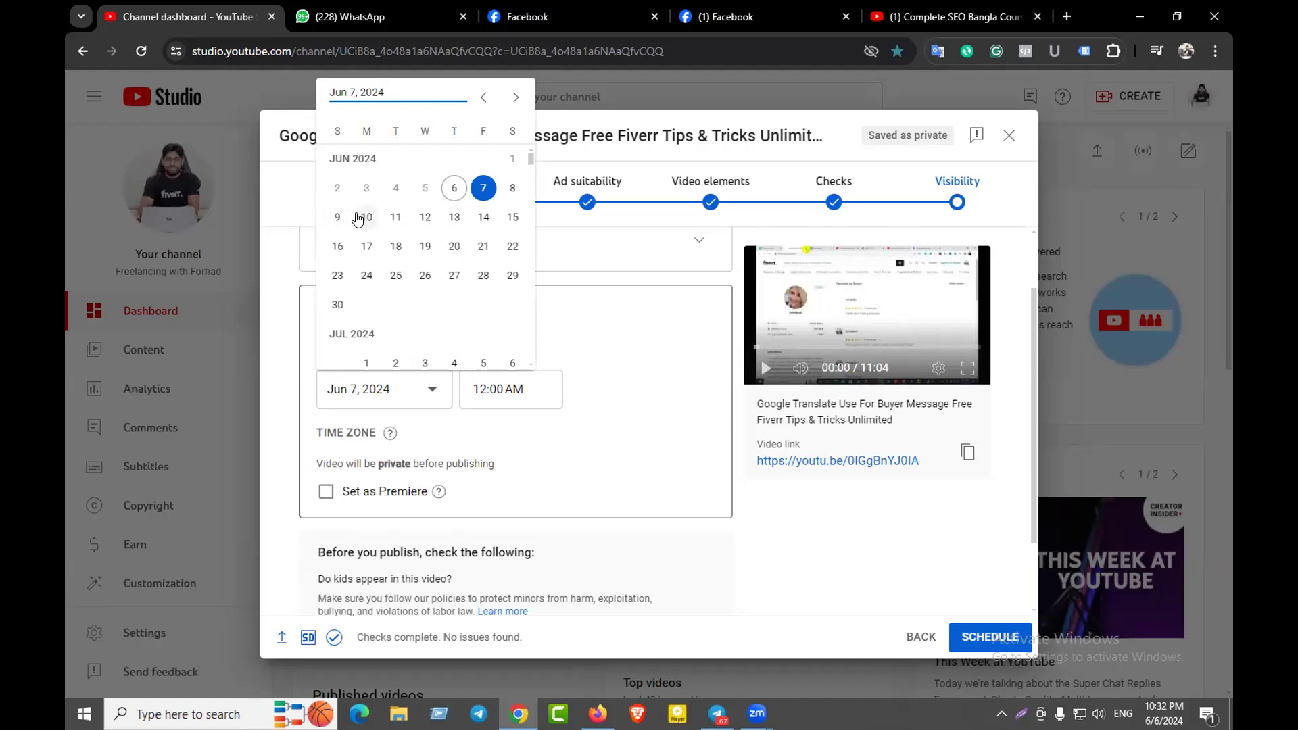
{"action": "left_click", "coordinate": [365, 217]}
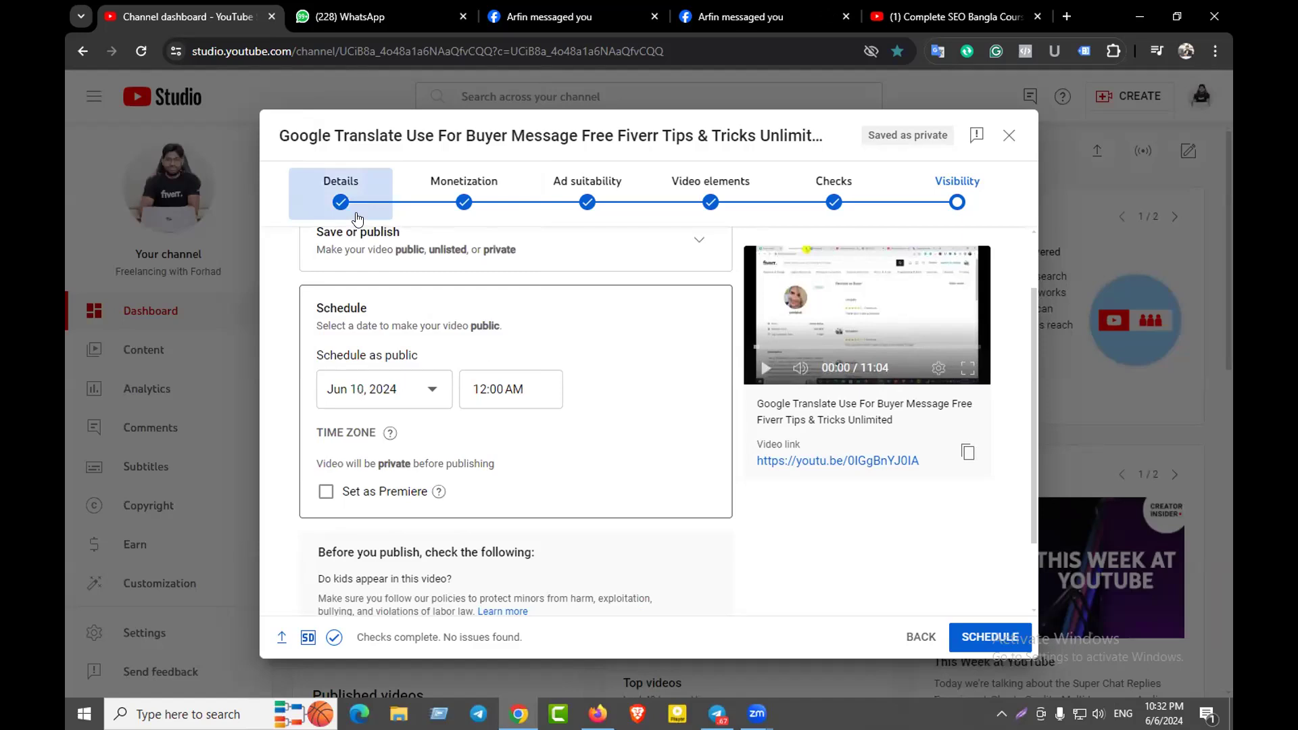
Set the scheduled publishing time to 8:00 PM
{"action": "left_click", "coordinate": [496, 389]}
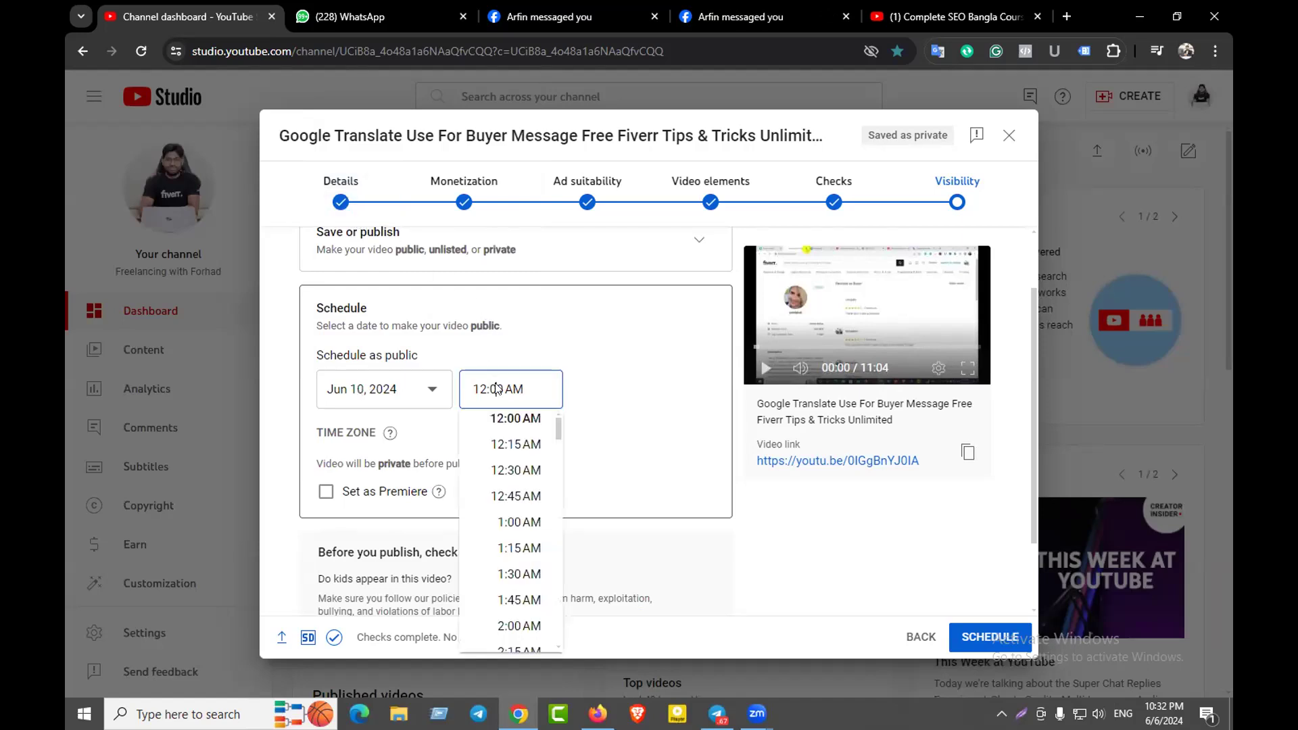
{"action": "scroll", "coordinate": [502, 466], "scroll_direction": "down", "scroll_amount": 6}
{"action": "scroll", "coordinate": [502, 473], "scroll_direction": "down", "scroll_amount": 14}
{"action": "scroll", "coordinate": [520, 493], "scroll_direction": "down", "scroll_amount": 7}
{"action": "scroll", "coordinate": [527, 502], "scroll_direction": "down", "scroll_amount": 4}
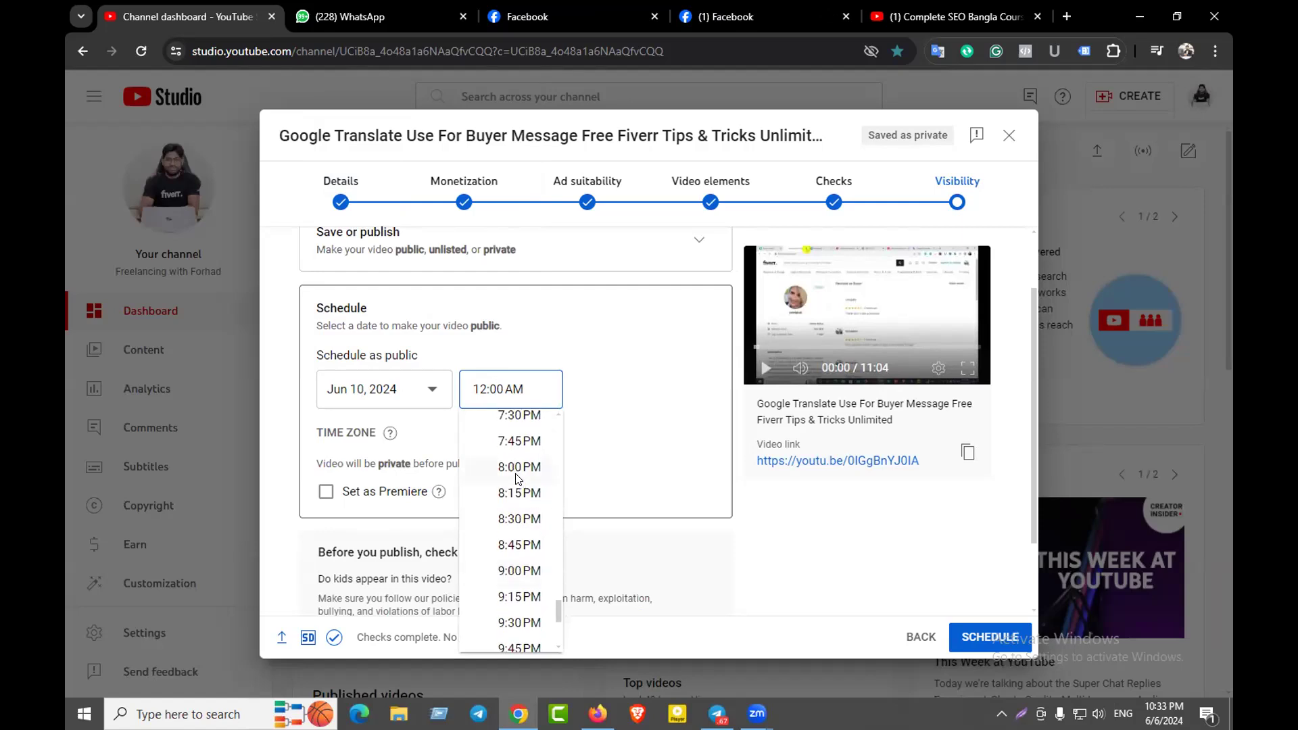
{"action": "left_click", "coordinate": [518, 468]}
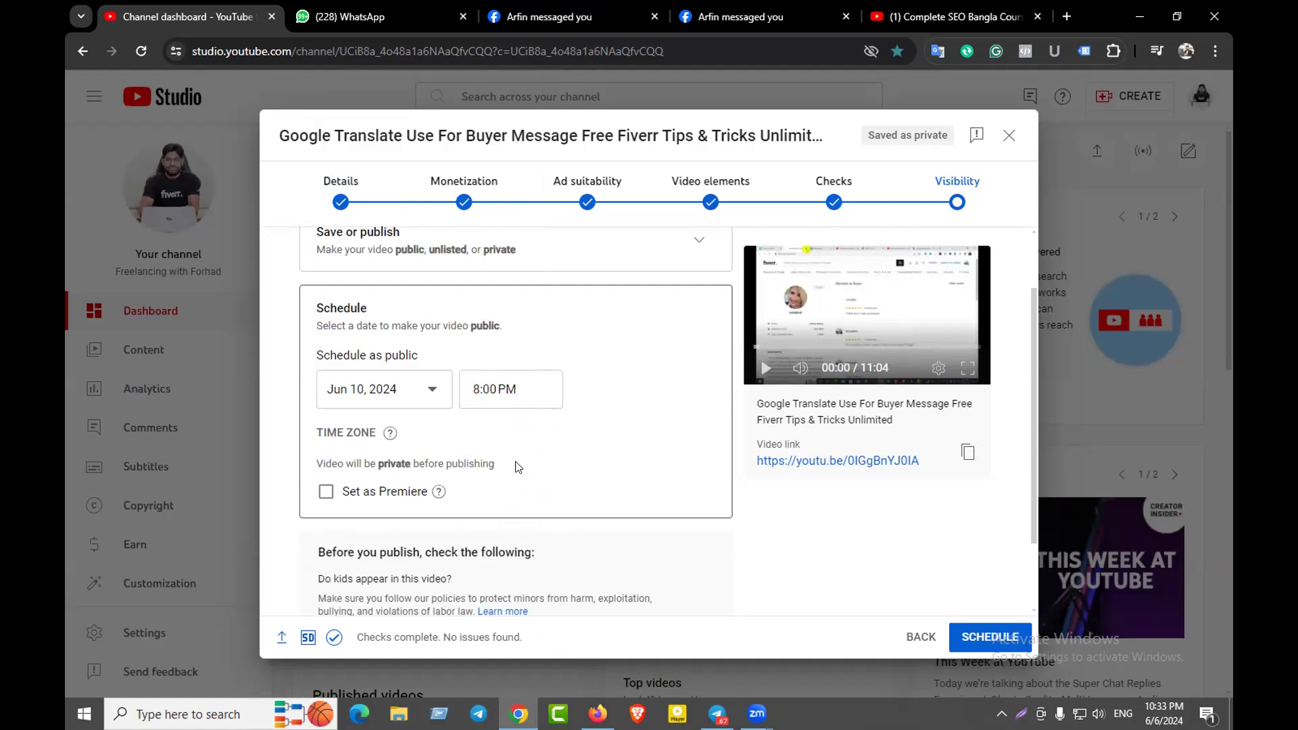
Set the scheduled video as a Premiere and save its setup with the Premiere Classic countdown theme and a 1 minute length
{"action": "left_click", "coordinate": [323, 496]}
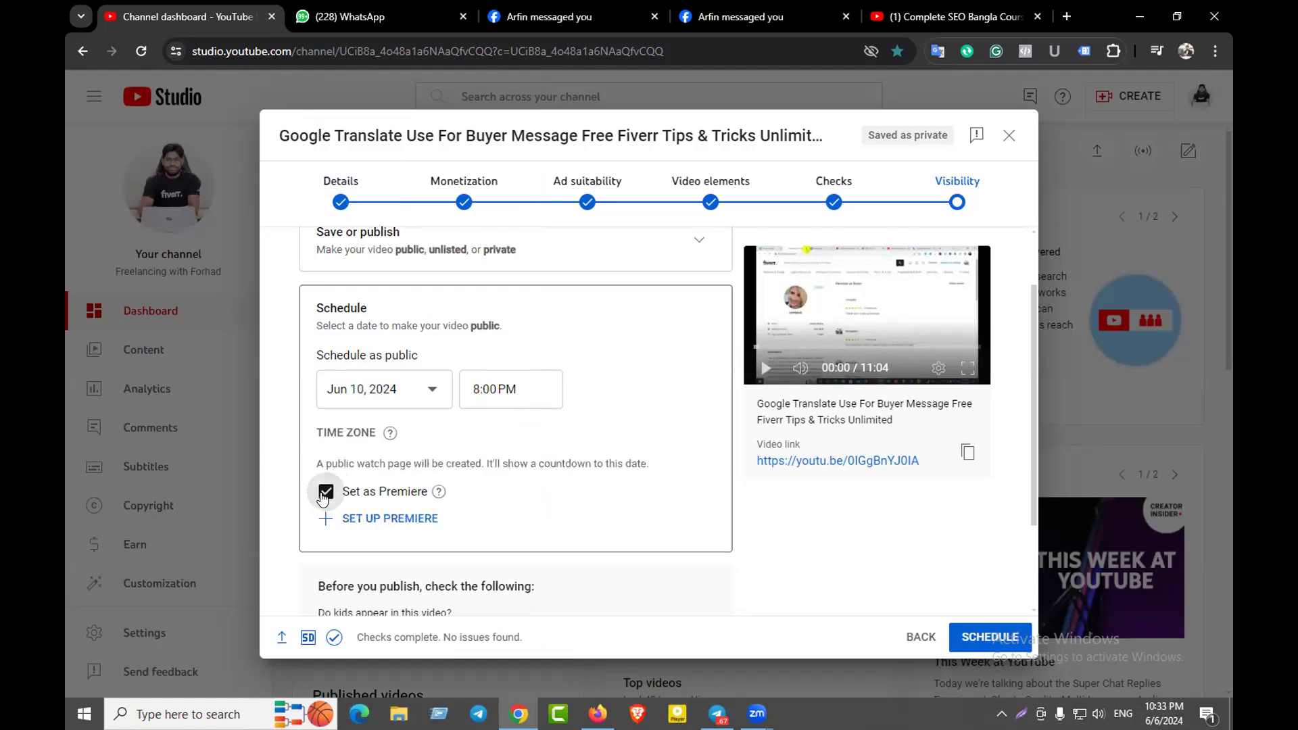
{"action": "left_click", "coordinate": [377, 517]}
{"action": "left_click", "coordinate": [387, 348]}
{"action": "left_click", "coordinate": [372, 336]}
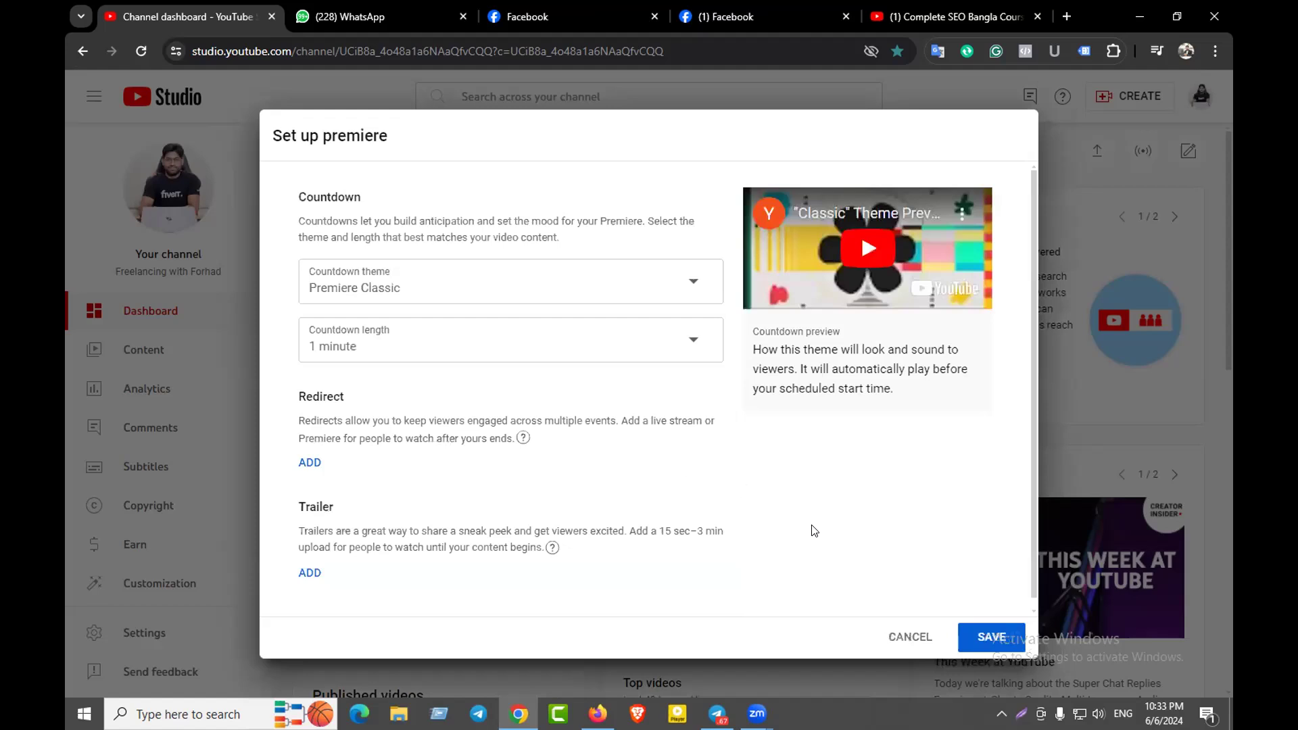
{"action": "scroll", "coordinate": [811, 530], "scroll_direction": "down", "scroll_amount": 1}
{"action": "left_click", "coordinate": [993, 636]}
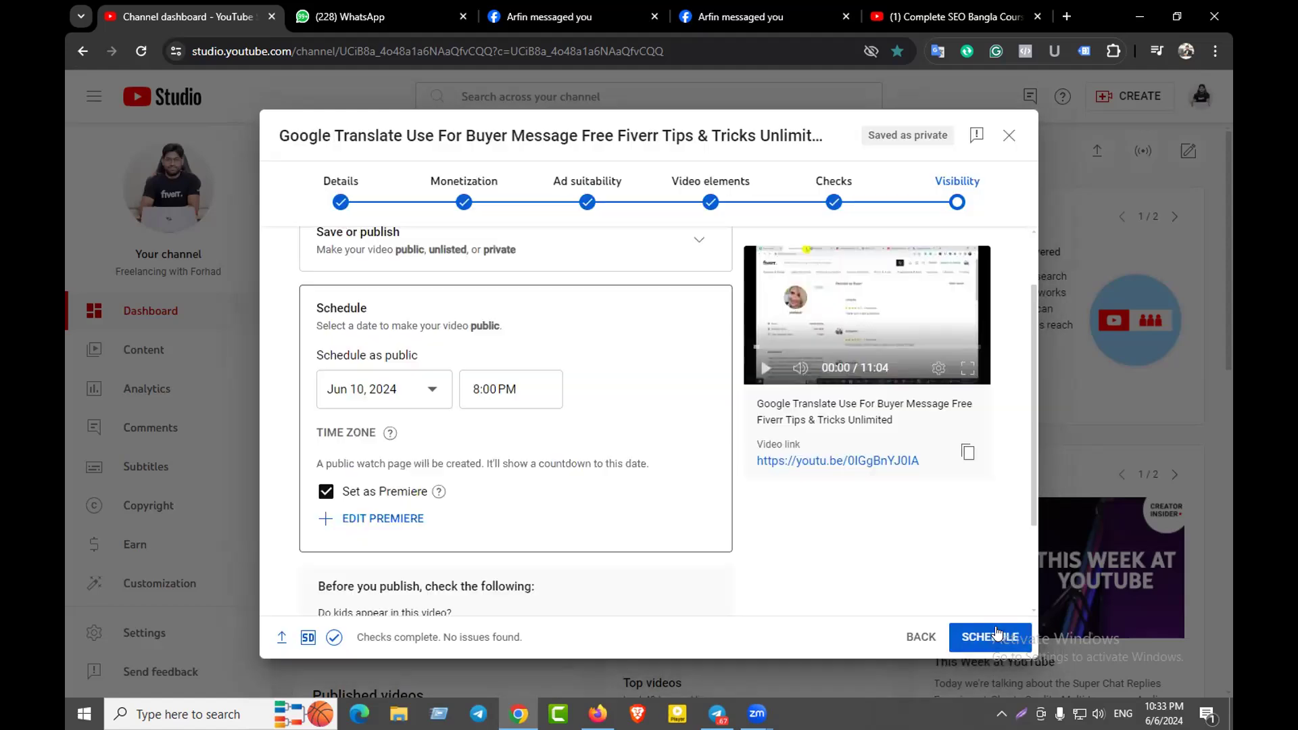
Schedule the video's premiere and close the confirmation dialog
{"action": "scroll", "coordinate": [676, 514], "scroll_direction": "down", "scroll_amount": 3}
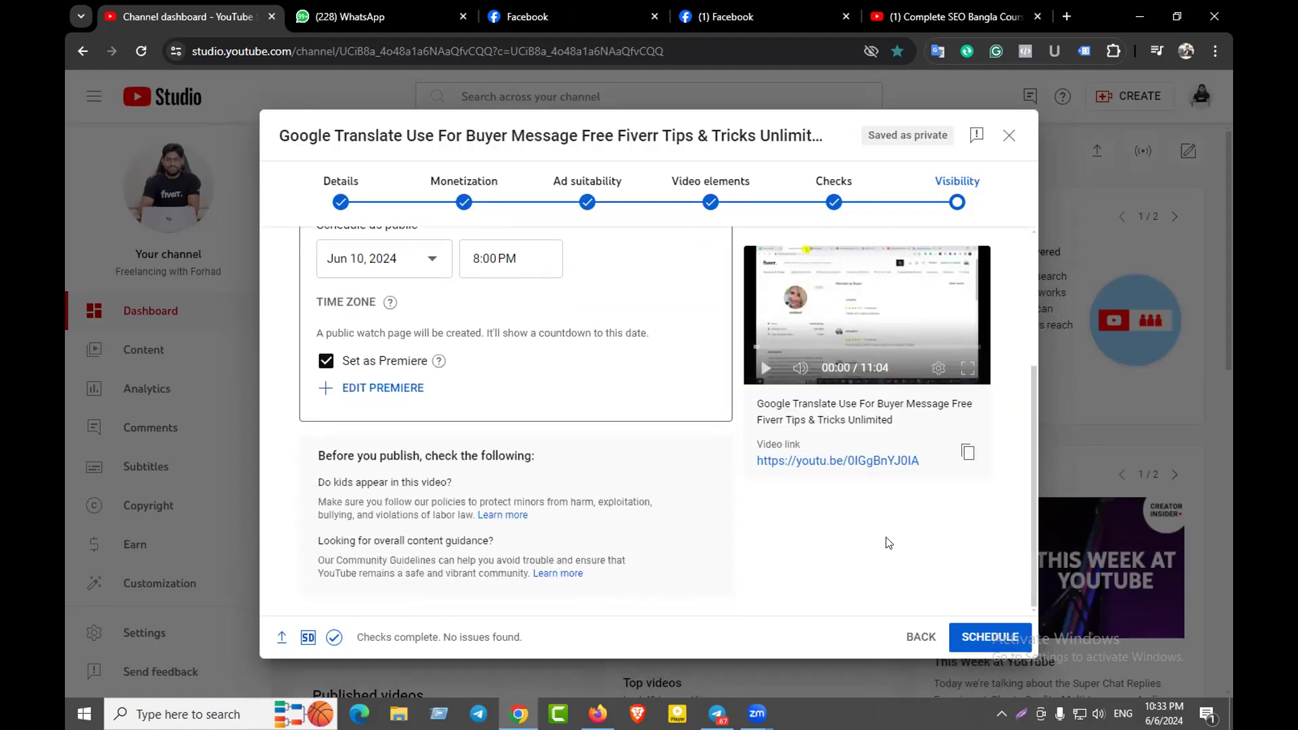
{"action": "left_click", "coordinate": [982, 637]}
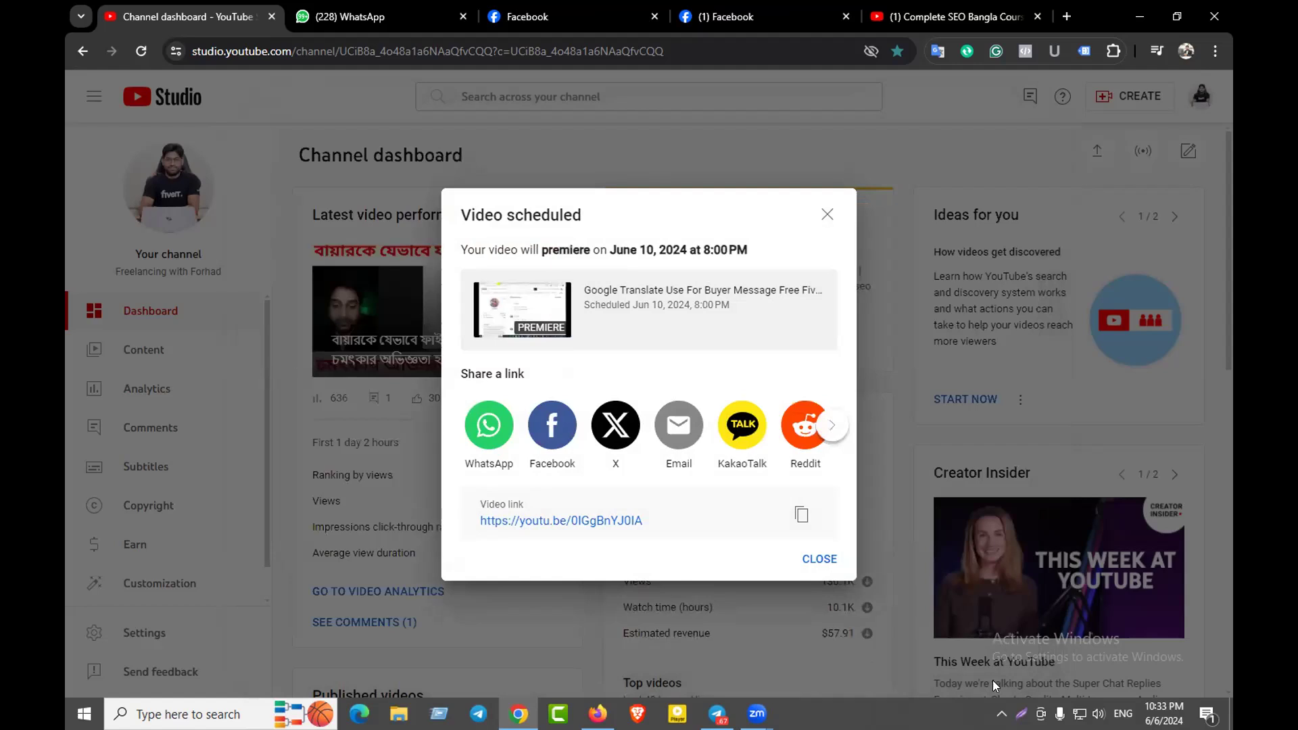
{"action": "left_click", "coordinate": [822, 560]}
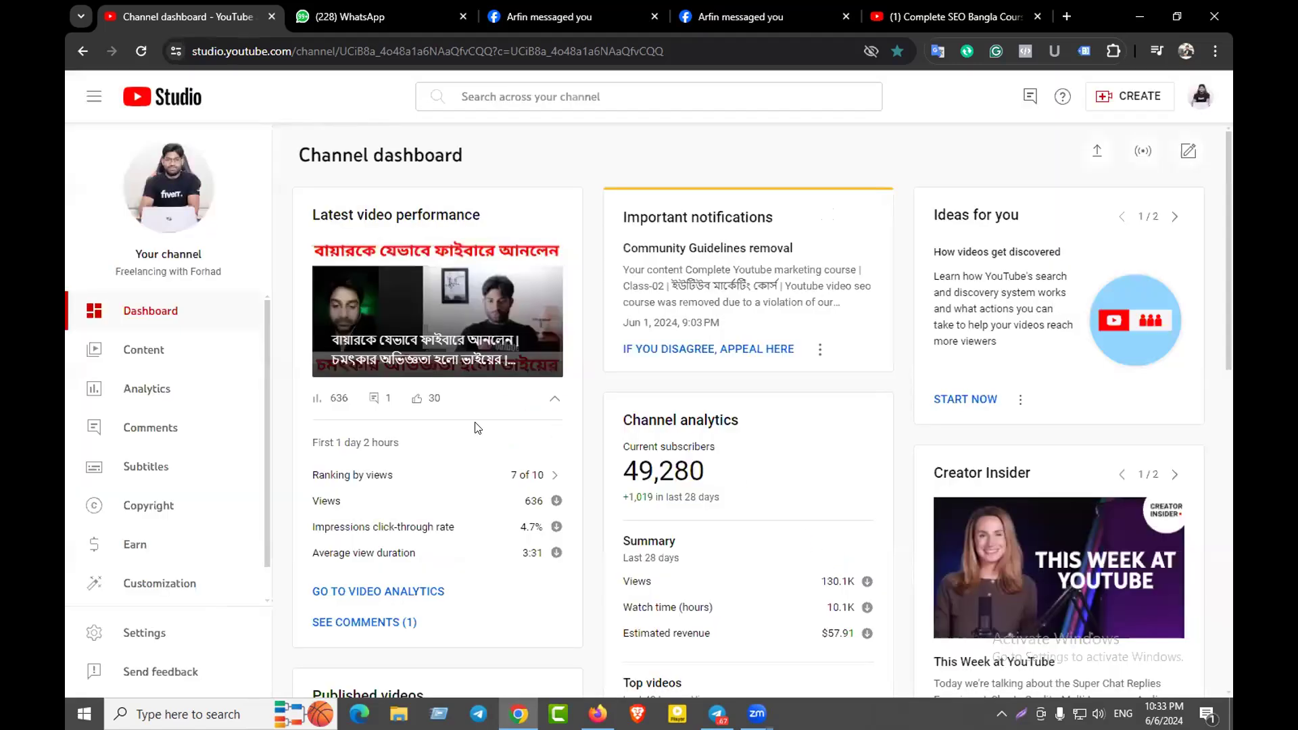
Open the channel content list and check the scheduled video's visibility and date
{"action": "left_click", "coordinate": [130, 351]}
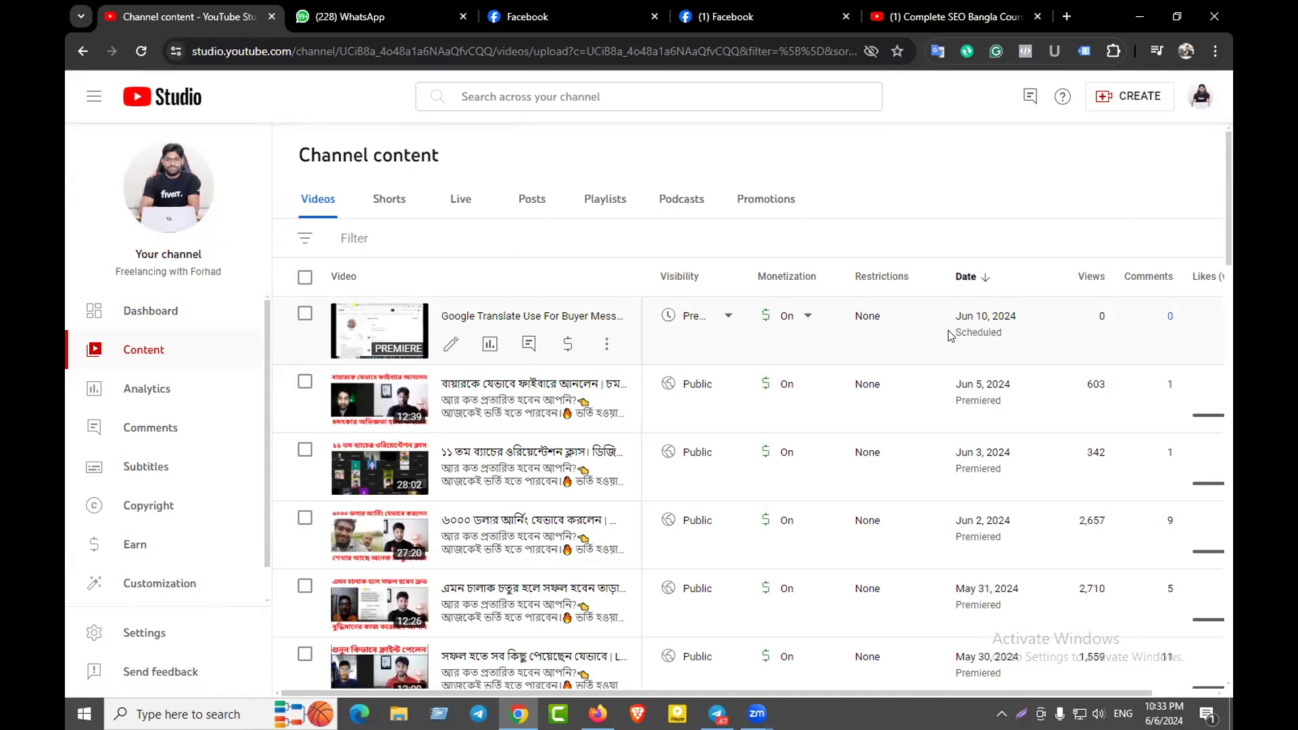
{"action": "mouse_move", "coordinate": [686, 328]}
{"action": "left_click_drag", "start_coordinate": [955, 314], "coordinate": [987, 314]}
{"action": "left_click", "coordinate": [1118, 244]}
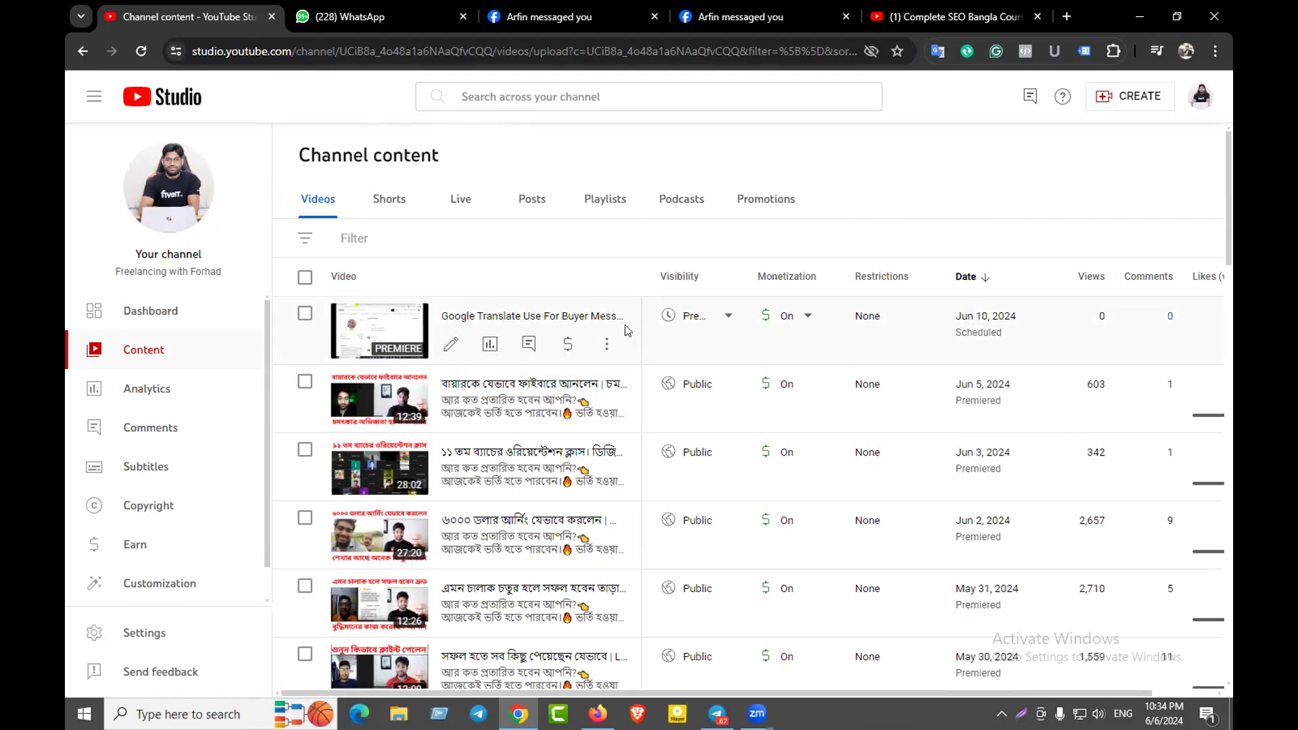
Permanently delete the scheduled Google Translate video, acknowledging that the deletion cannot be undone
{"action": "left_click", "coordinate": [610, 345]}
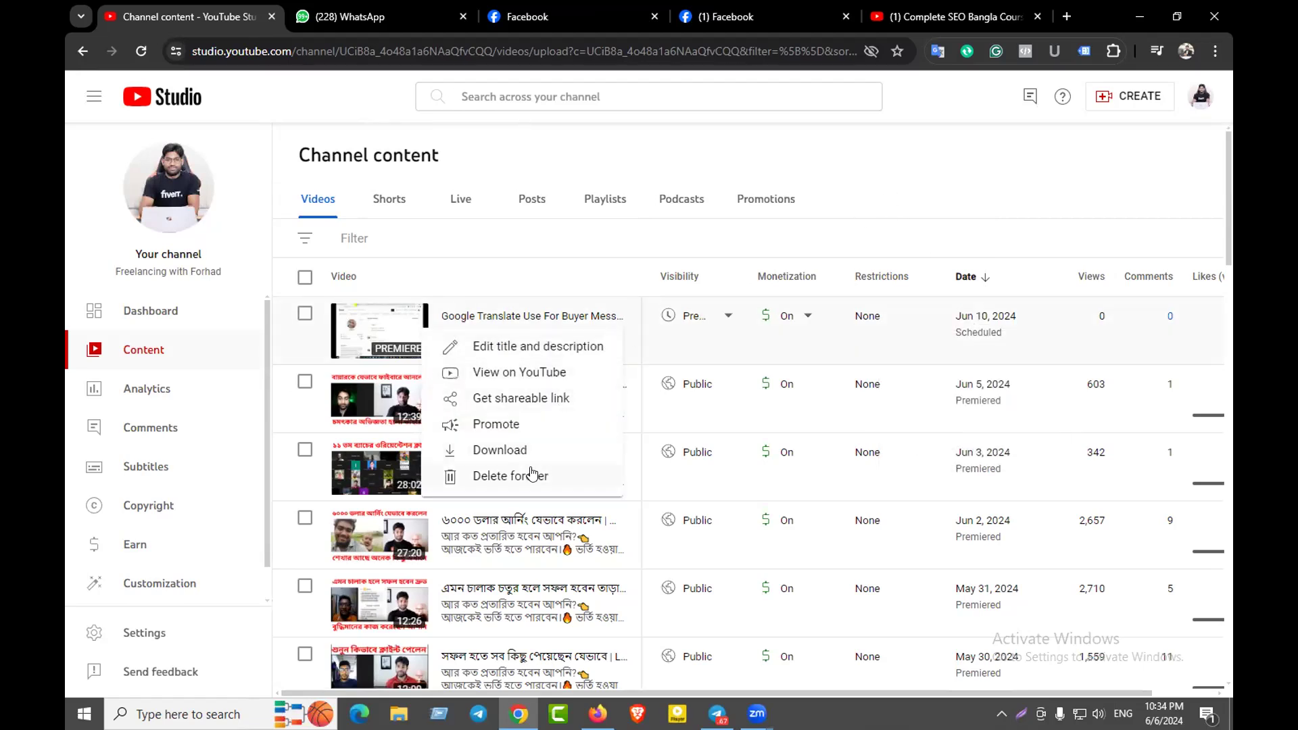
{"action": "left_click", "coordinate": [531, 475]}
{"action": "left_click", "coordinate": [448, 433]}
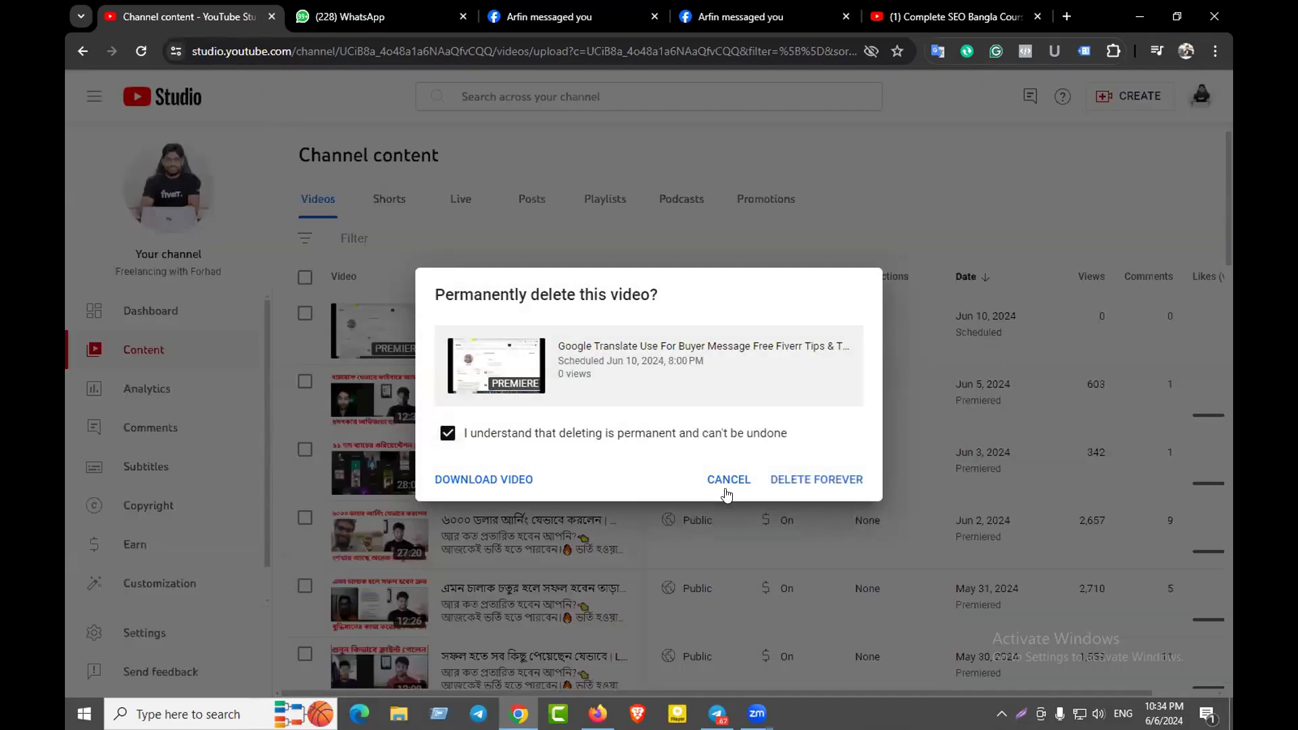
{"action": "left_click", "coordinate": [784, 479]}
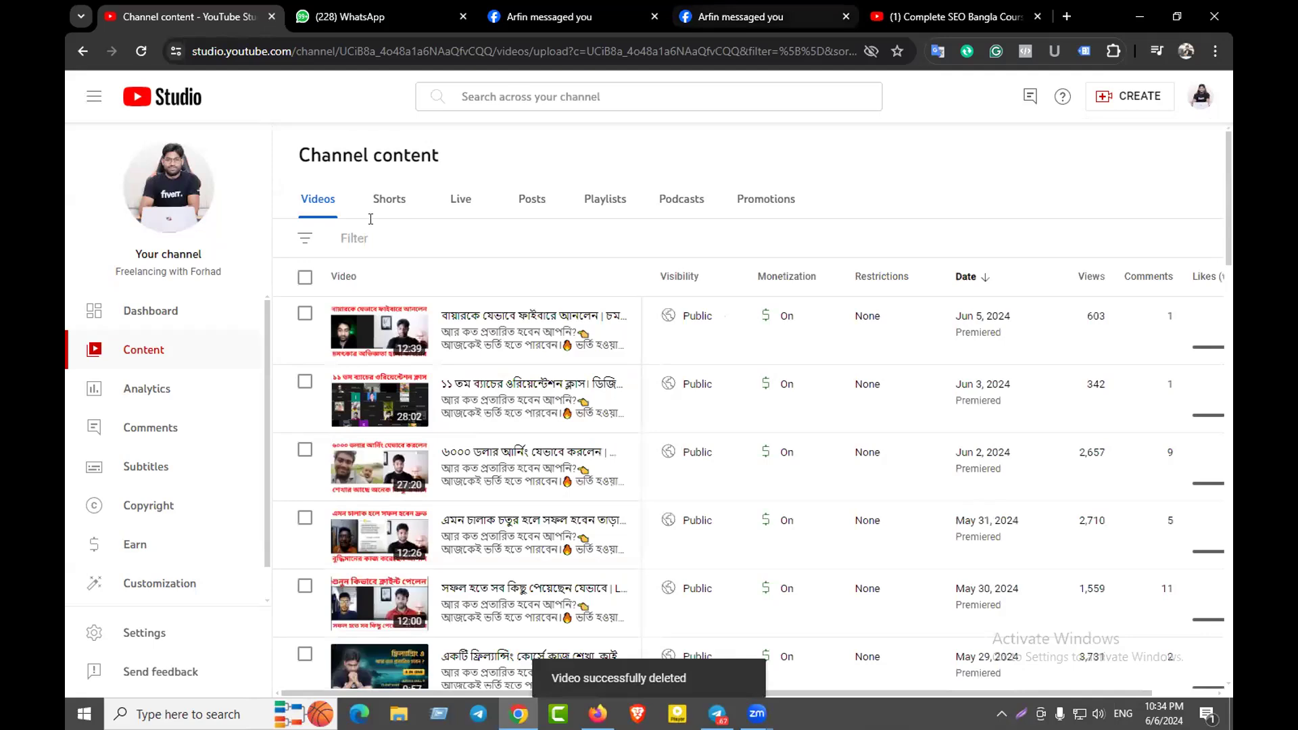
Open the details of the newest video in the channel content list and examine its title and description
{"action": "left_click", "coordinate": [168, 315]}
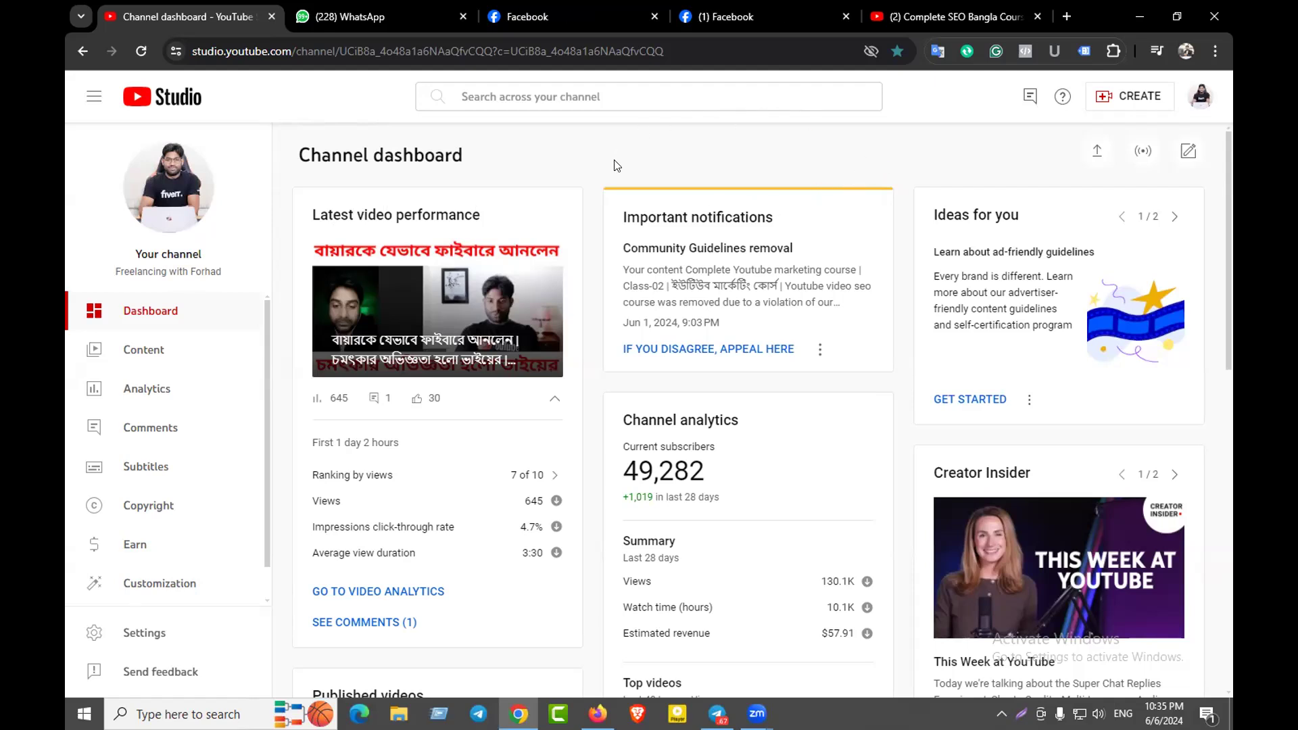
{"action": "left_click", "coordinate": [180, 347]}
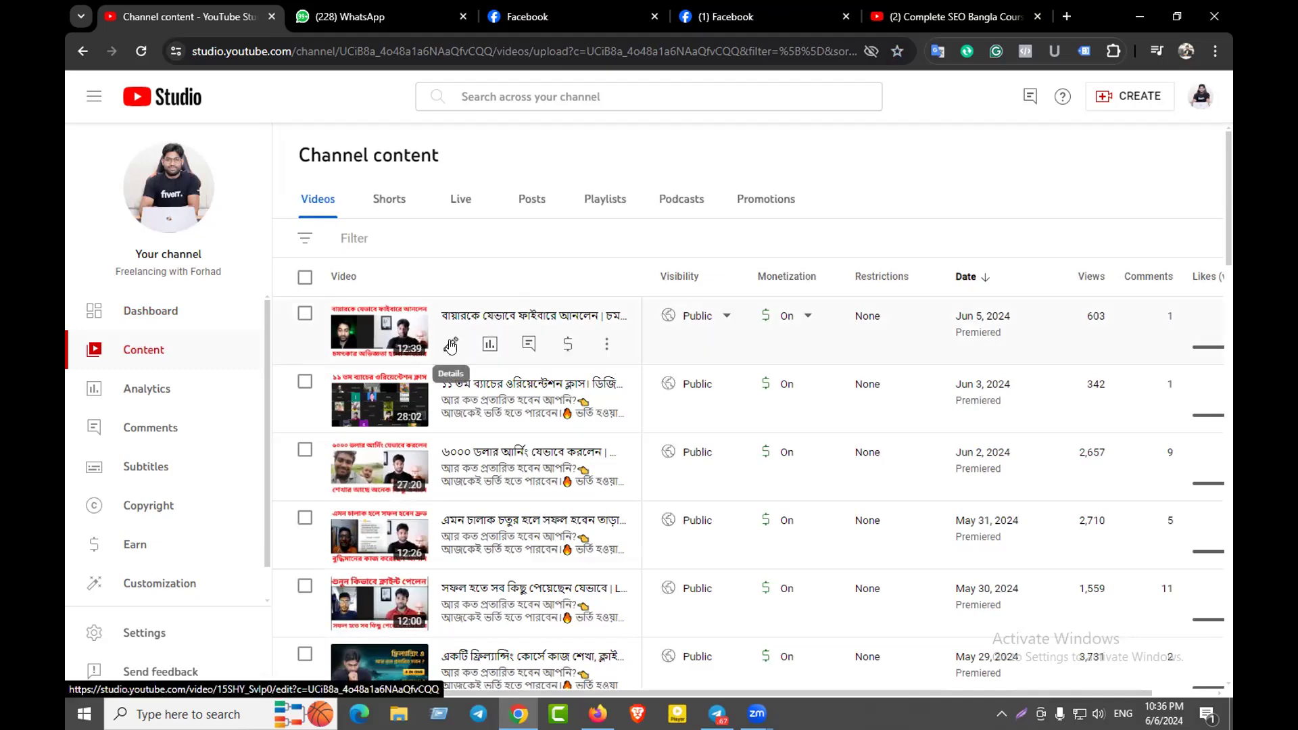
{"action": "left_click", "coordinate": [451, 346]}
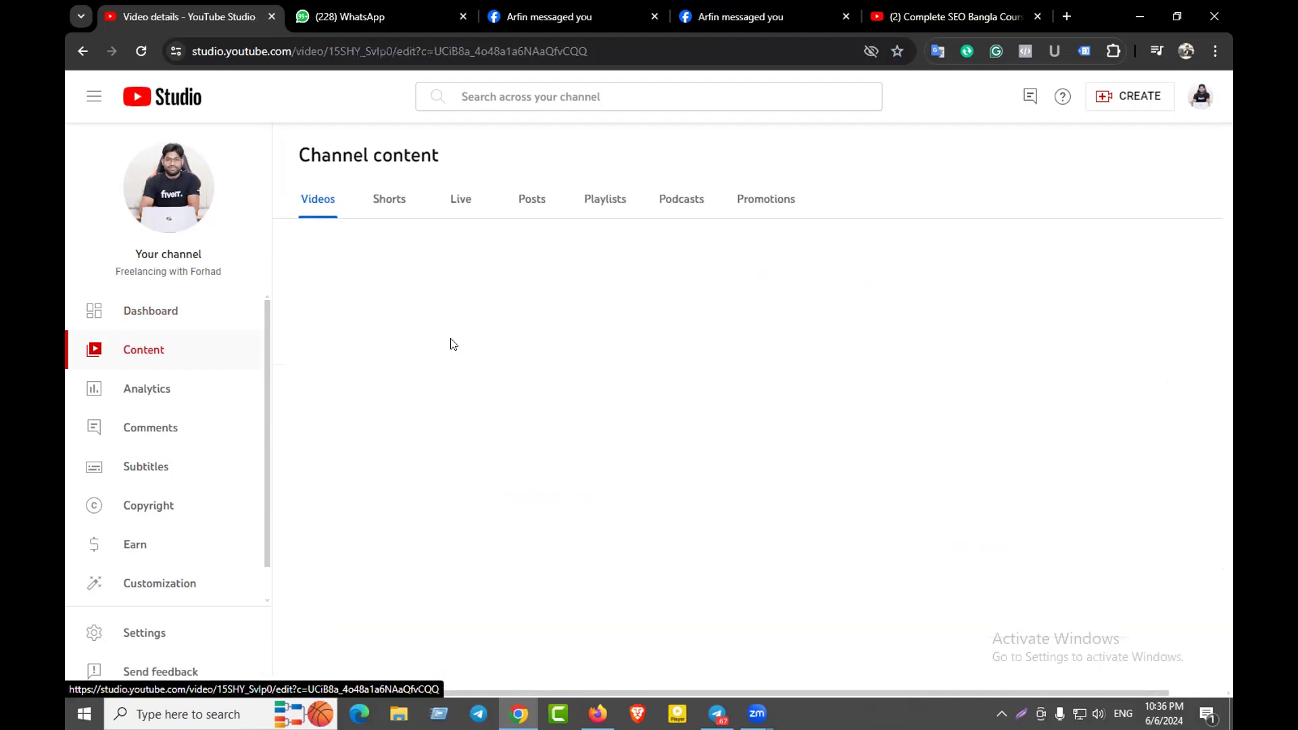
{"action": "left_click_drag", "start_coordinate": [302, 210], "coordinate": [663, 211]}
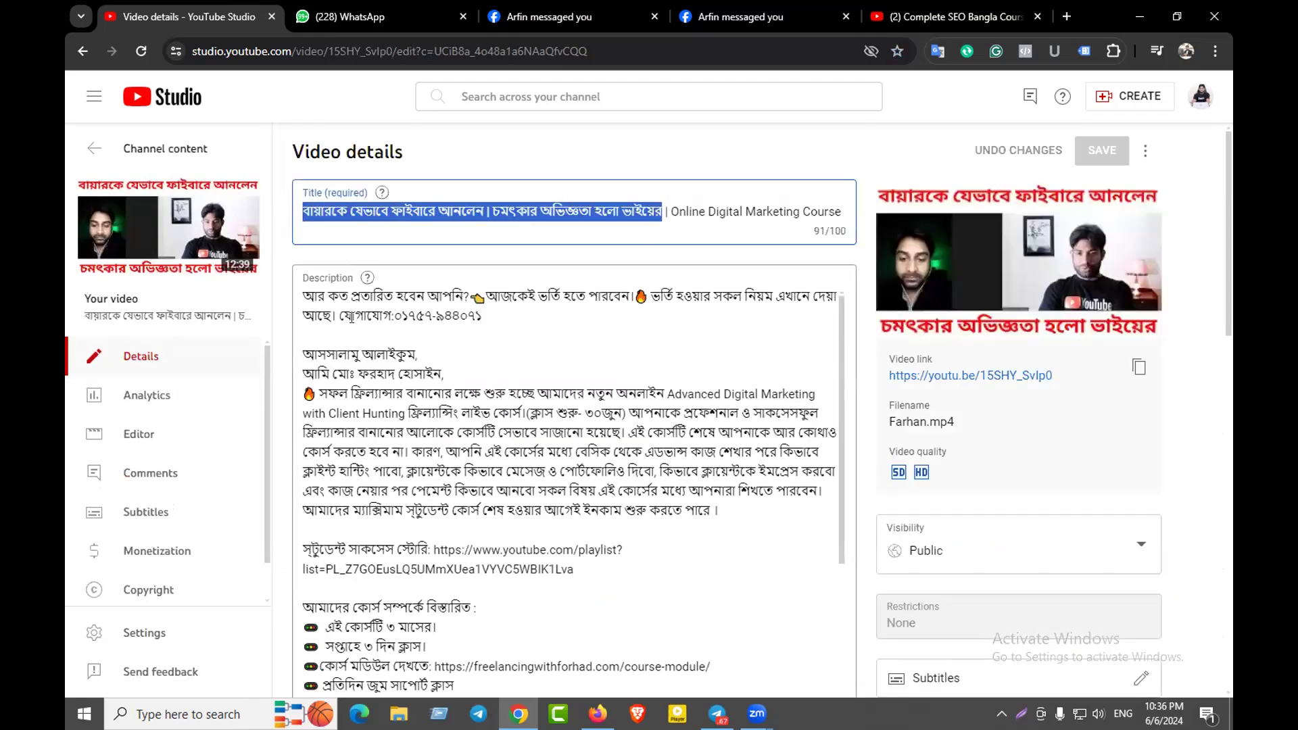
{"action": "left_click_drag", "start_coordinate": [304, 295], "coordinate": [574, 569]}
{"action": "left_click", "coordinate": [520, 502]}
{"action": "scroll", "coordinate": [520, 502], "scroll_direction": "down", "scroll_amount": 10}
{"action": "scroll", "coordinate": [521, 503], "scroll_direction": "down", "scroll_amount": 10}
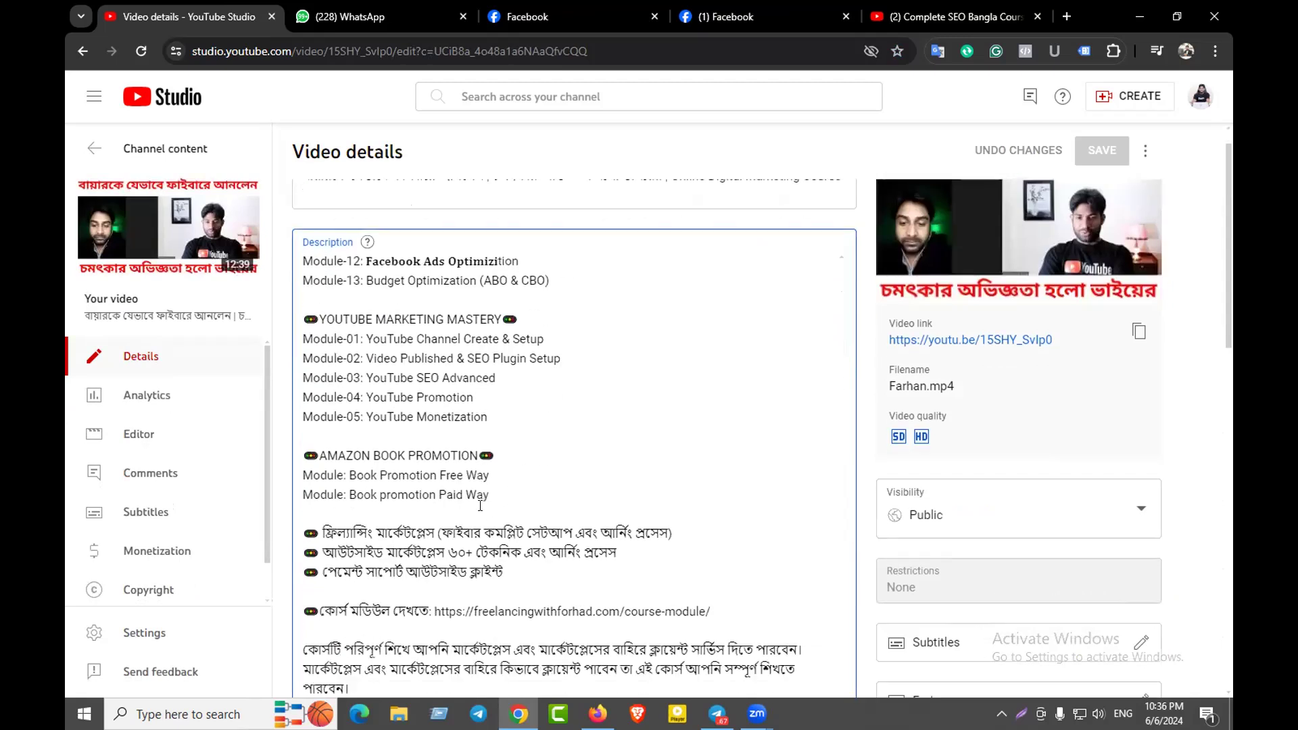
Expand the video's additional detail settings to examine them, and return to the channel content list
{"action": "scroll", "coordinate": [425, 399], "scroll_direction": "down", "scroll_amount": 2}
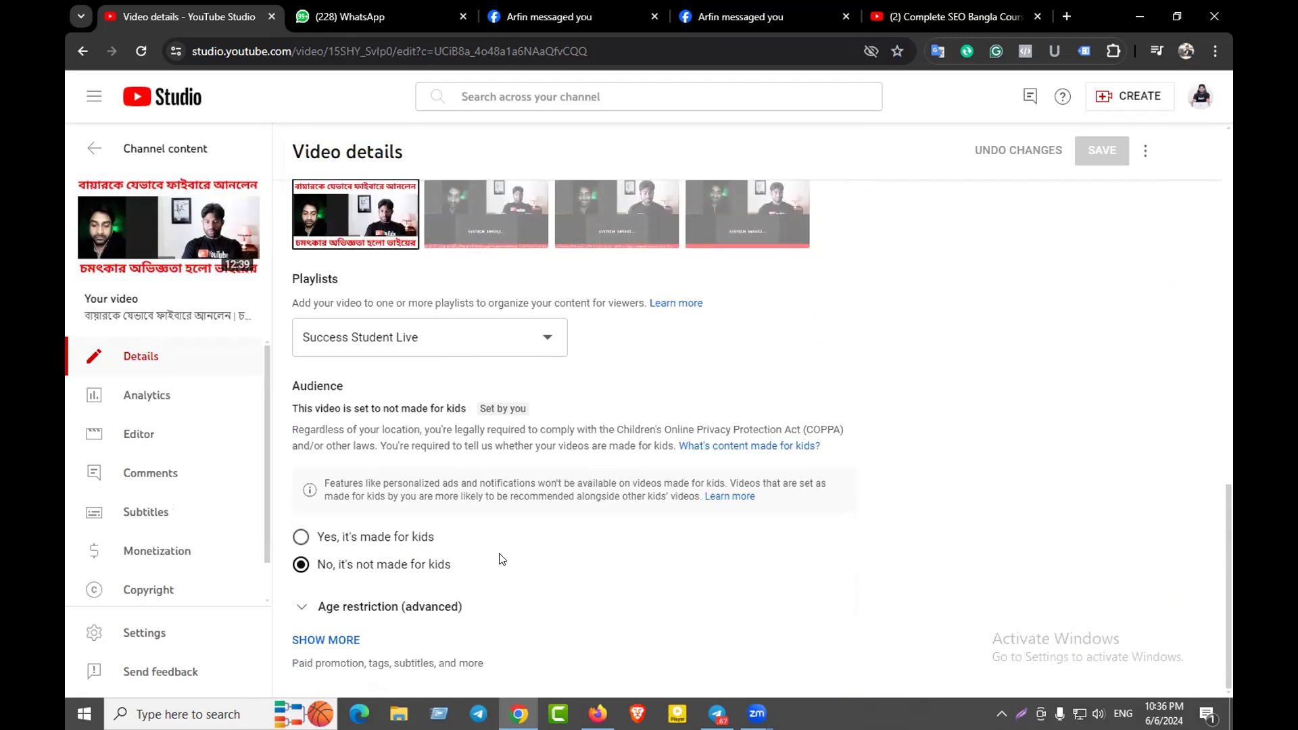
{"action": "left_click", "coordinate": [331, 640]}
{"action": "scroll", "coordinate": [475, 562], "scroll_direction": "down", "scroll_amount": 9}
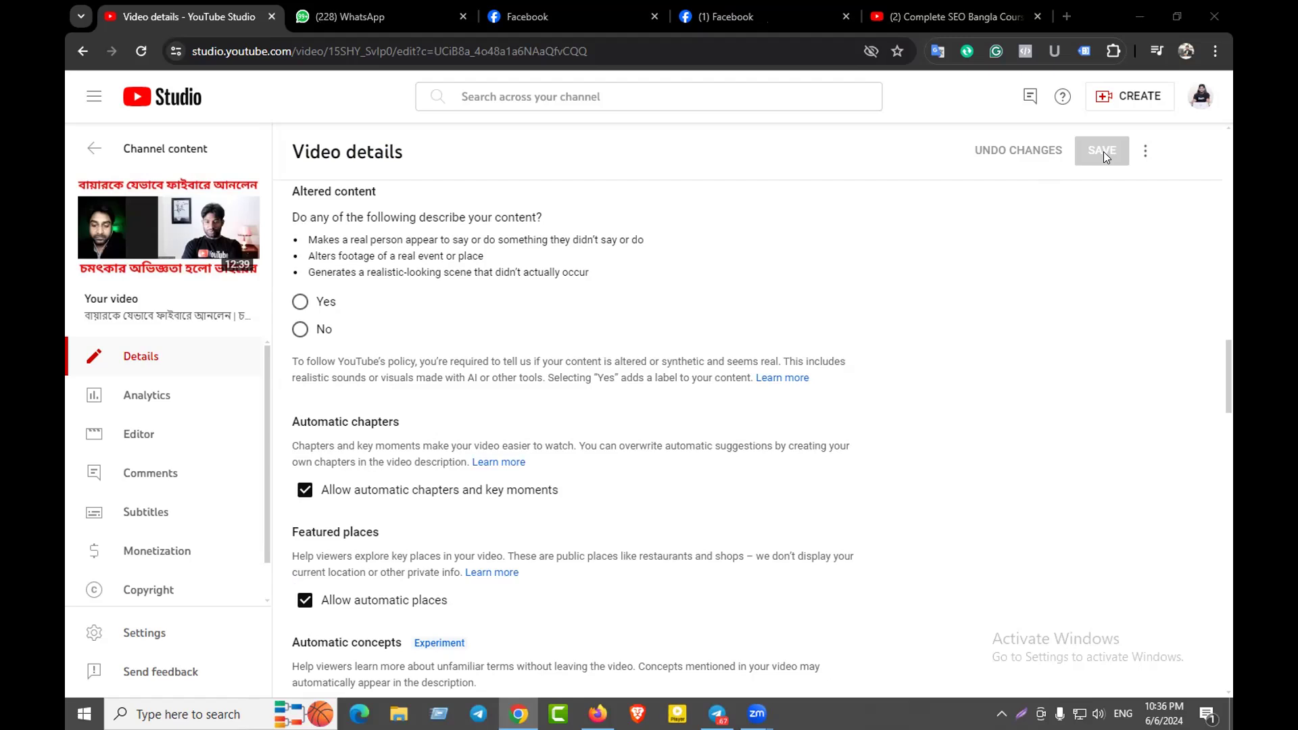
{"action": "left_click", "coordinate": [98, 150]}
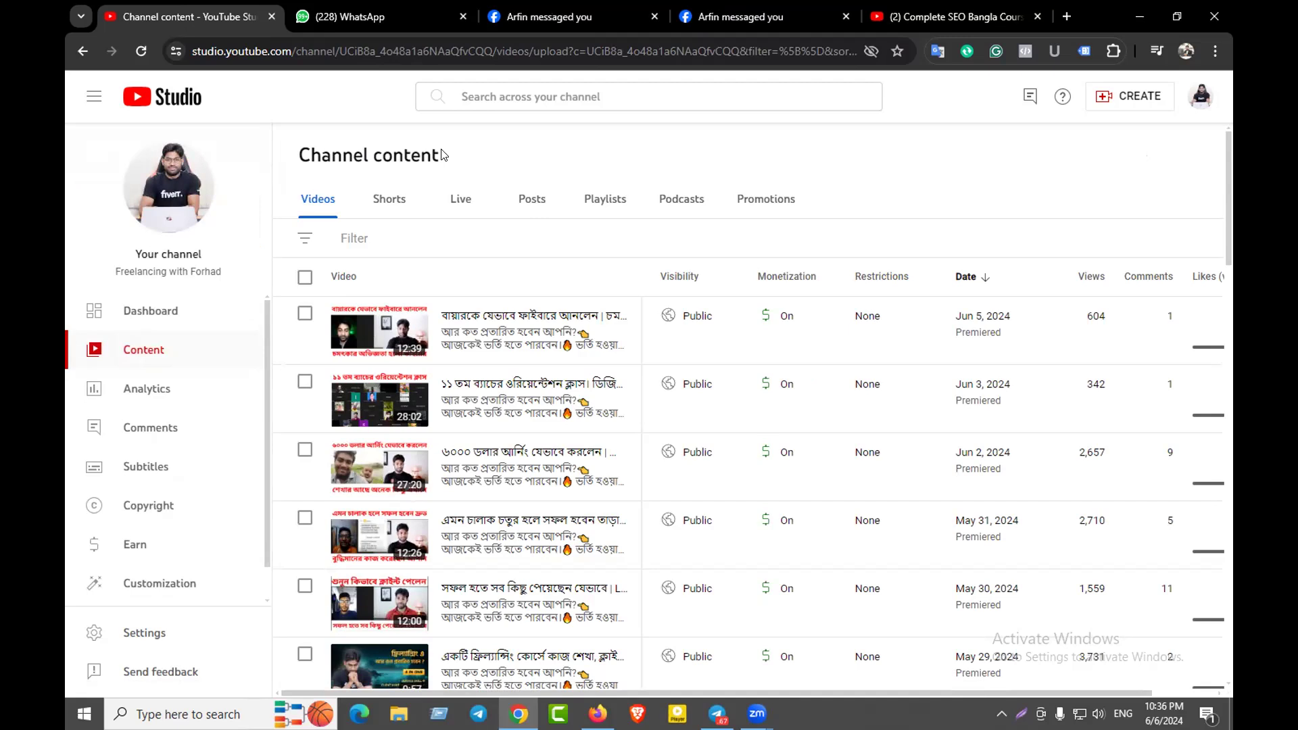
Open the bookmarked Google Docs document "Digital Marketing Job Requirements For Start The Order" in a new browser tab
{"action": "left_click", "coordinate": [1065, 17]}
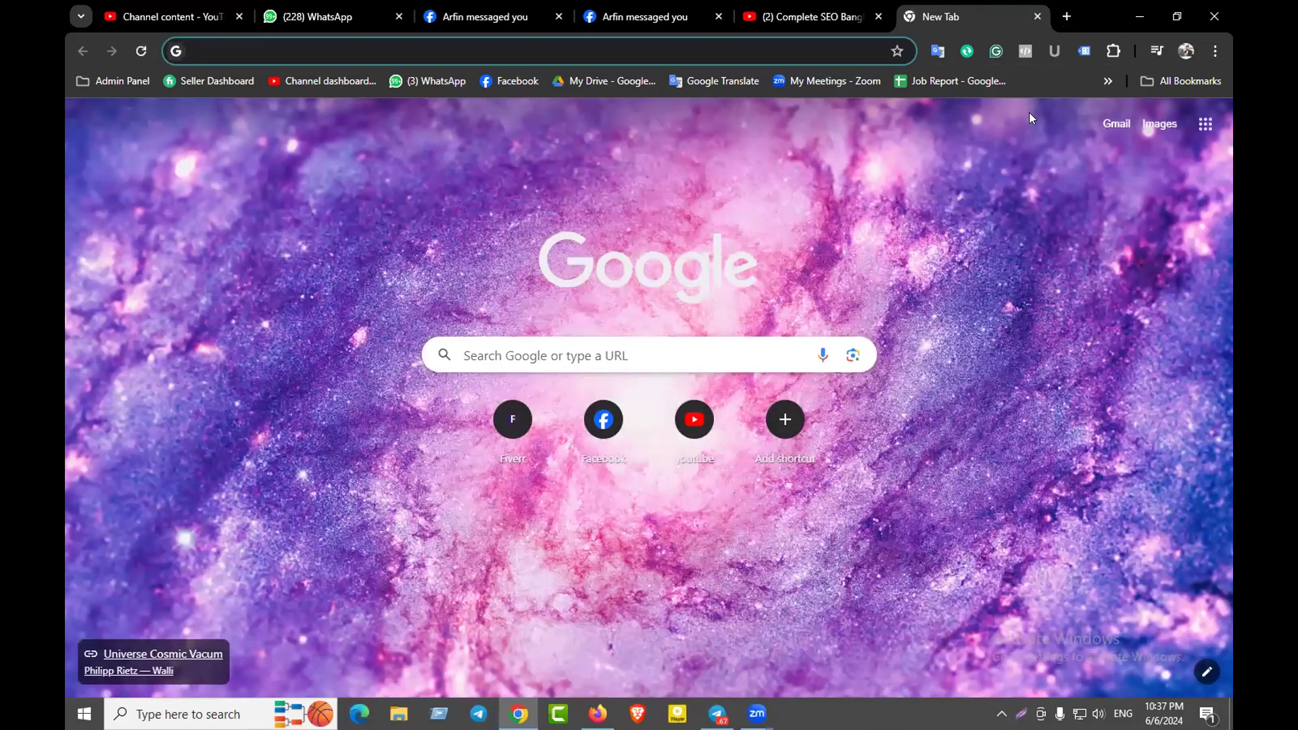
{"action": "left_click", "coordinate": [1185, 81]}
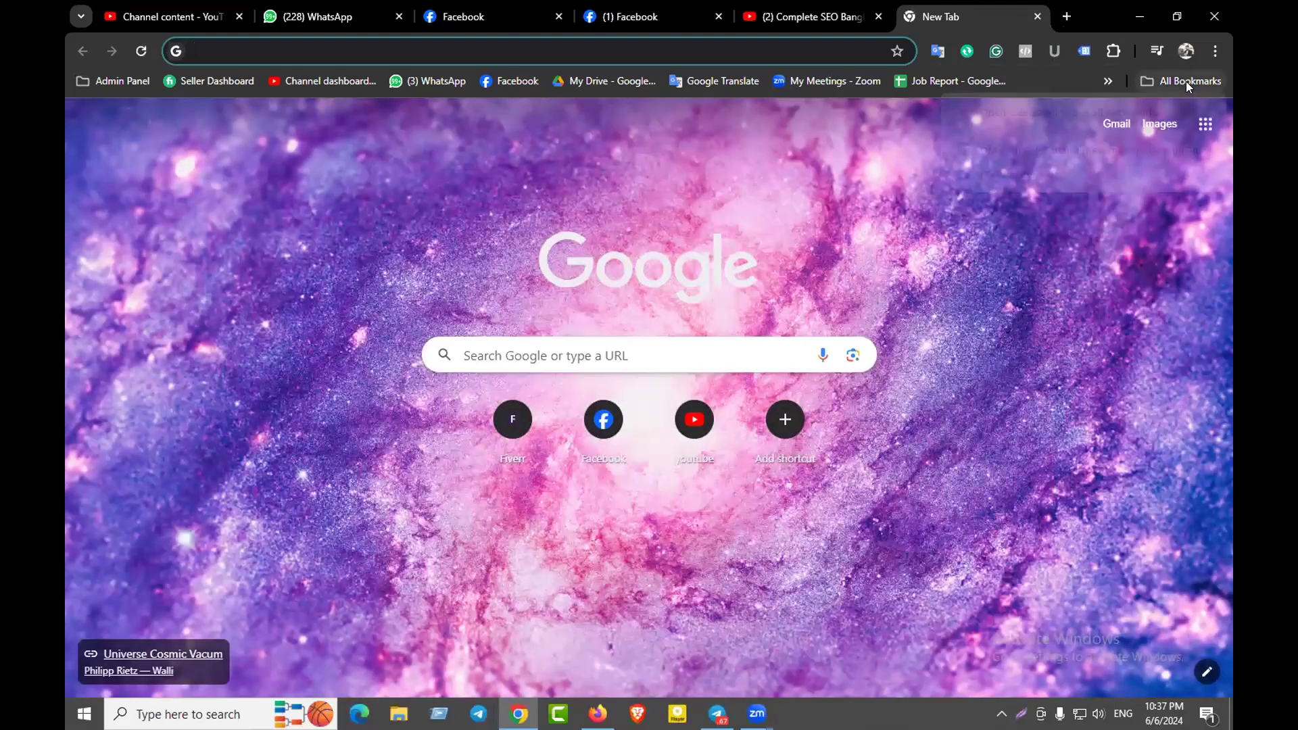
{"action": "left_click", "coordinate": [1106, 80]}
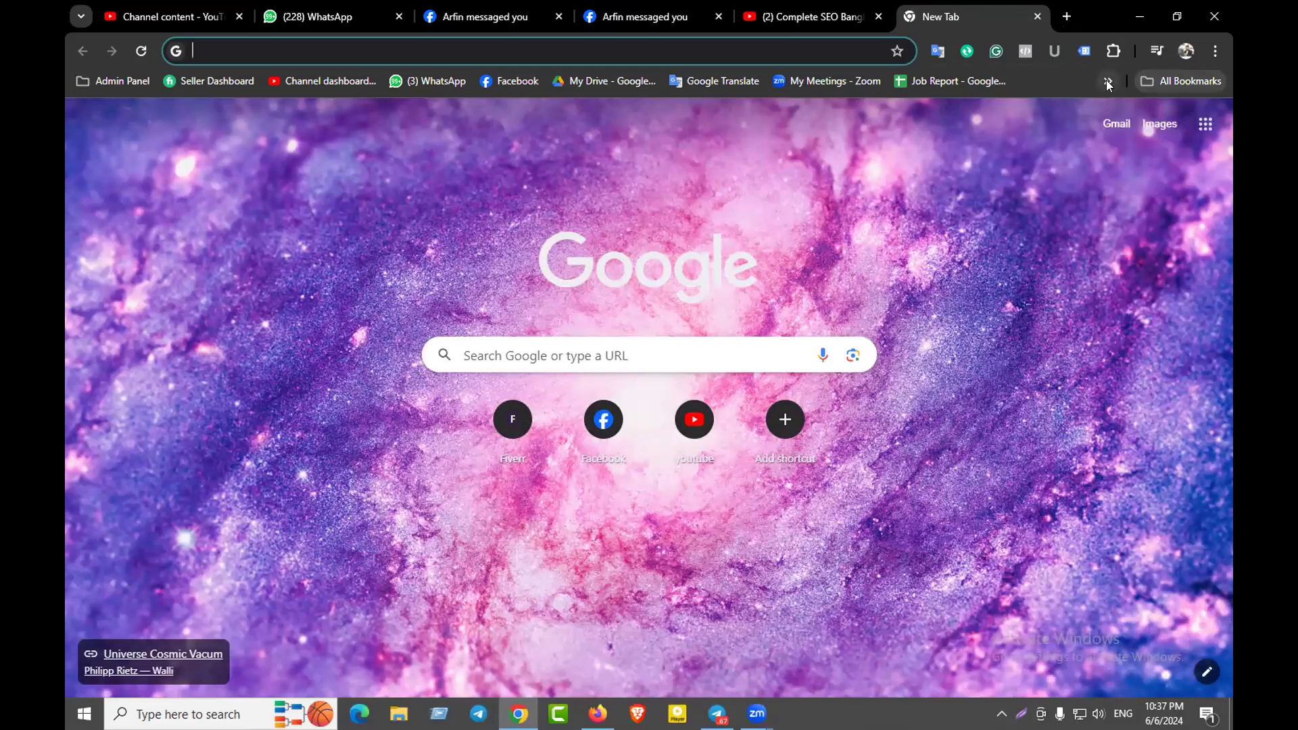
{"action": "left_click", "coordinate": [1107, 80]}
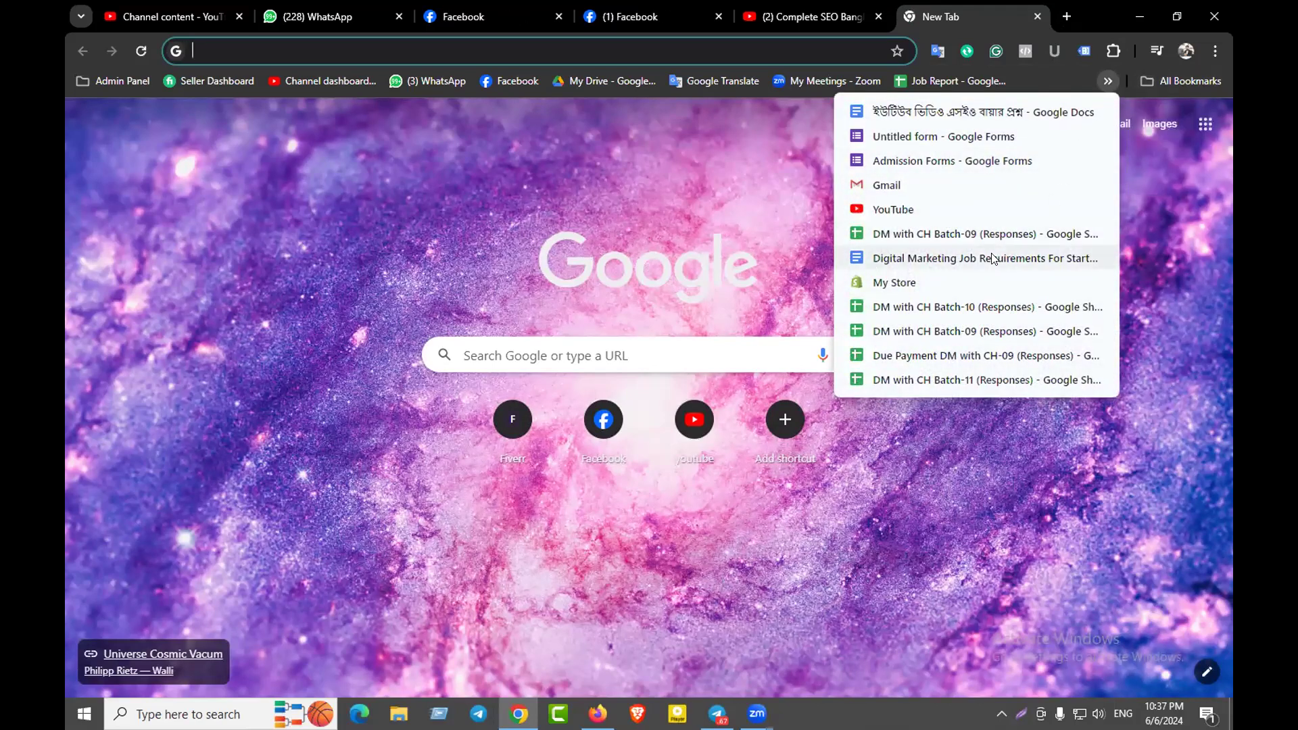
{"action": "left_click", "coordinate": [947, 256]}
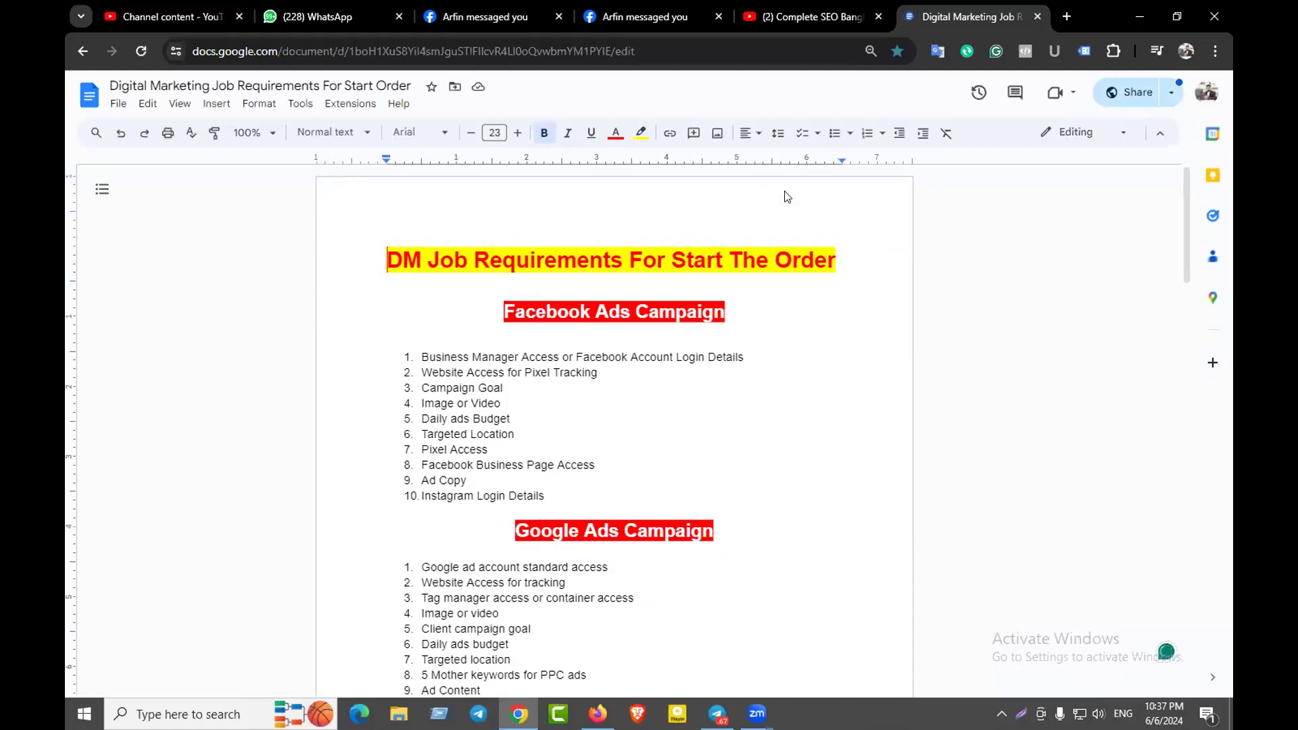
Find the YouTube Video SEO section in the document and examine its YouTube Channel Access and Video Link requirements
{"action": "scroll", "coordinate": [553, 318], "scroll_direction": "down", "scroll_amount": 10}
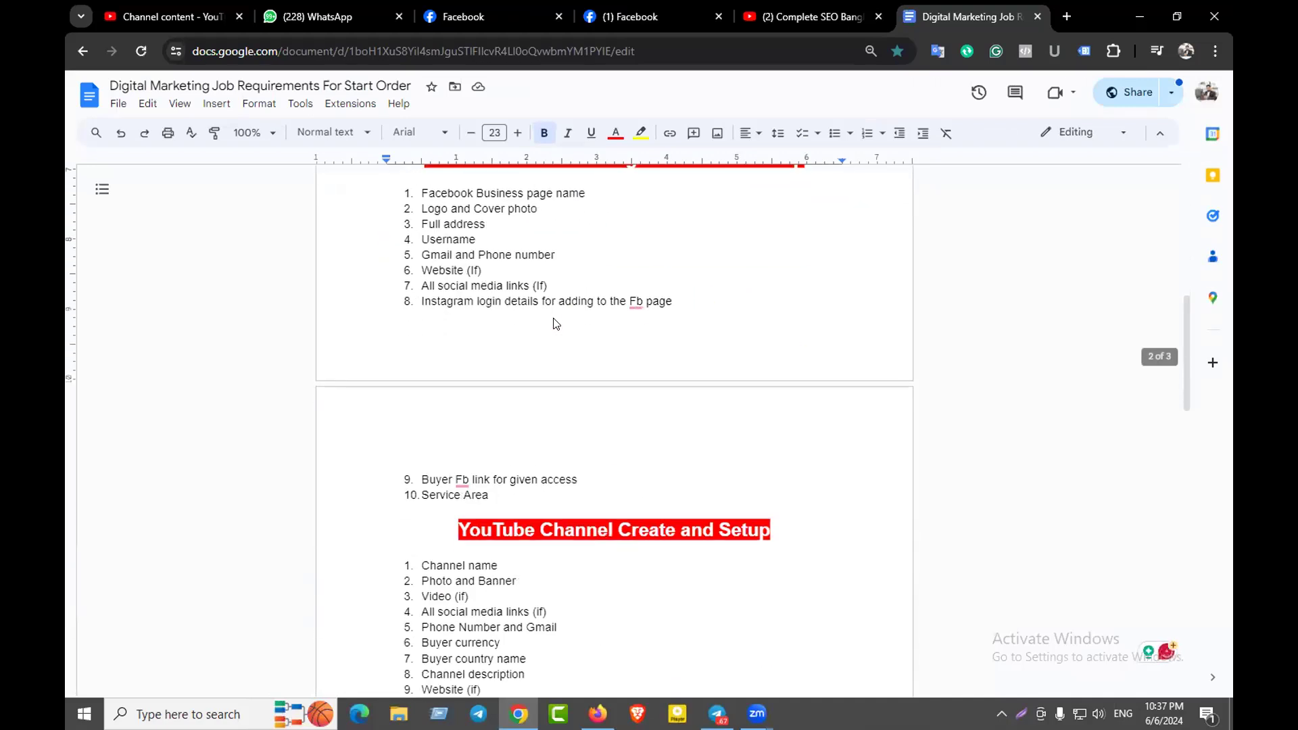
{"action": "scroll", "coordinate": [558, 334], "scroll_direction": "down", "scroll_amount": 9}
{"action": "scroll", "coordinate": [558, 336], "scroll_direction": "up", "scroll_amount": 3}
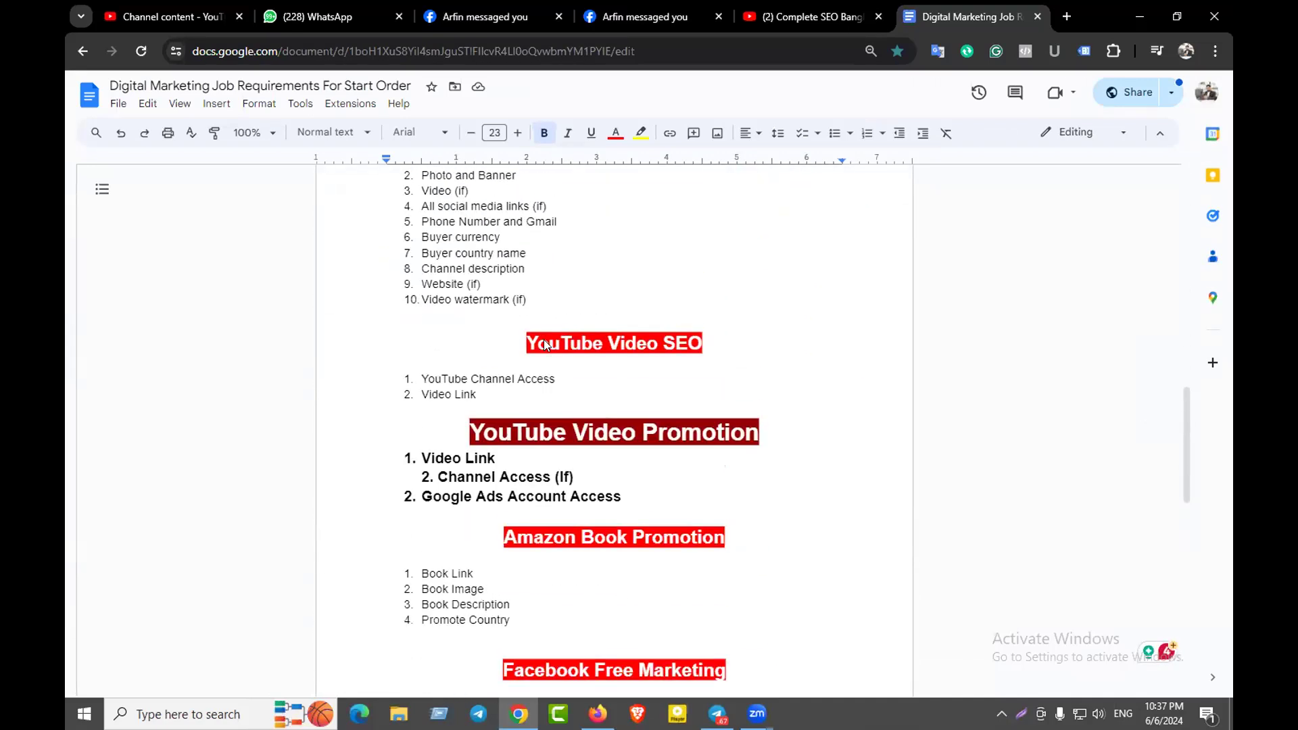
{"action": "left_click_drag", "start_coordinate": [422, 381], "coordinate": [553, 384]}
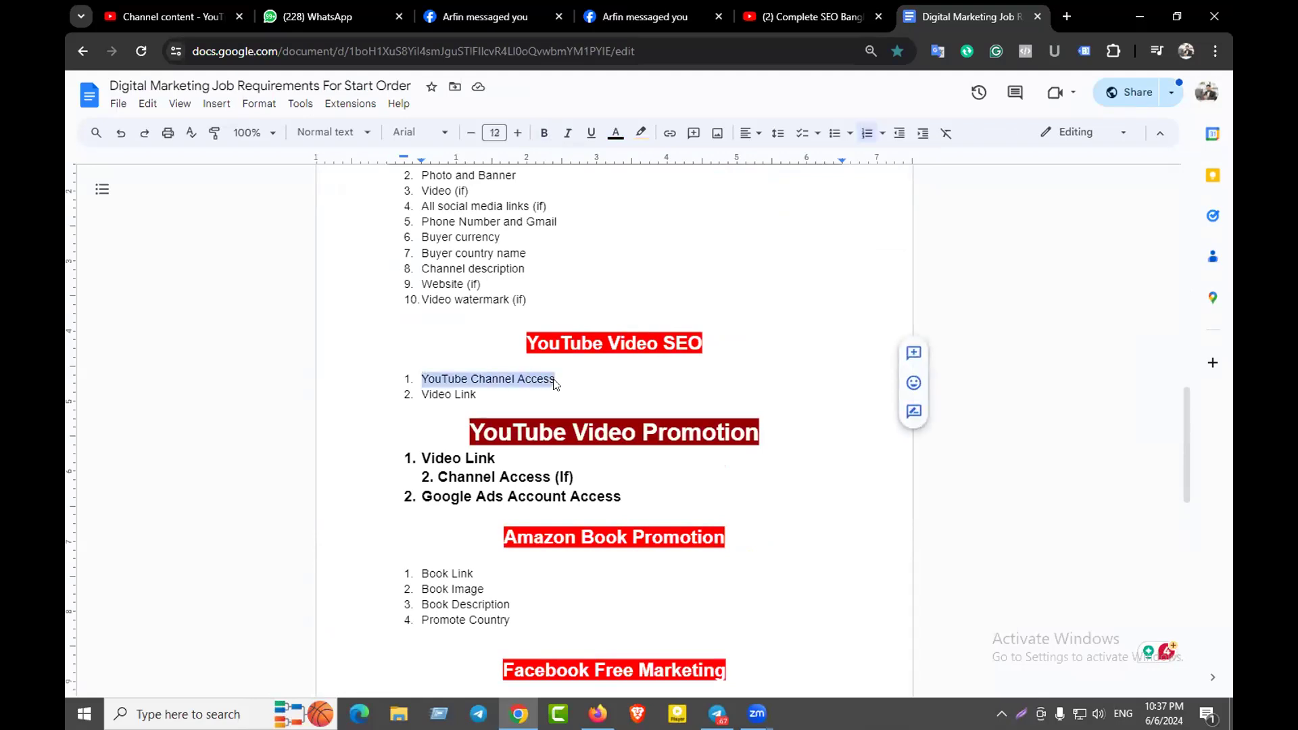
{"action": "left_click", "coordinate": [554, 386]}
{"action": "left_click_drag", "start_coordinate": [422, 396], "coordinate": [481, 397]}
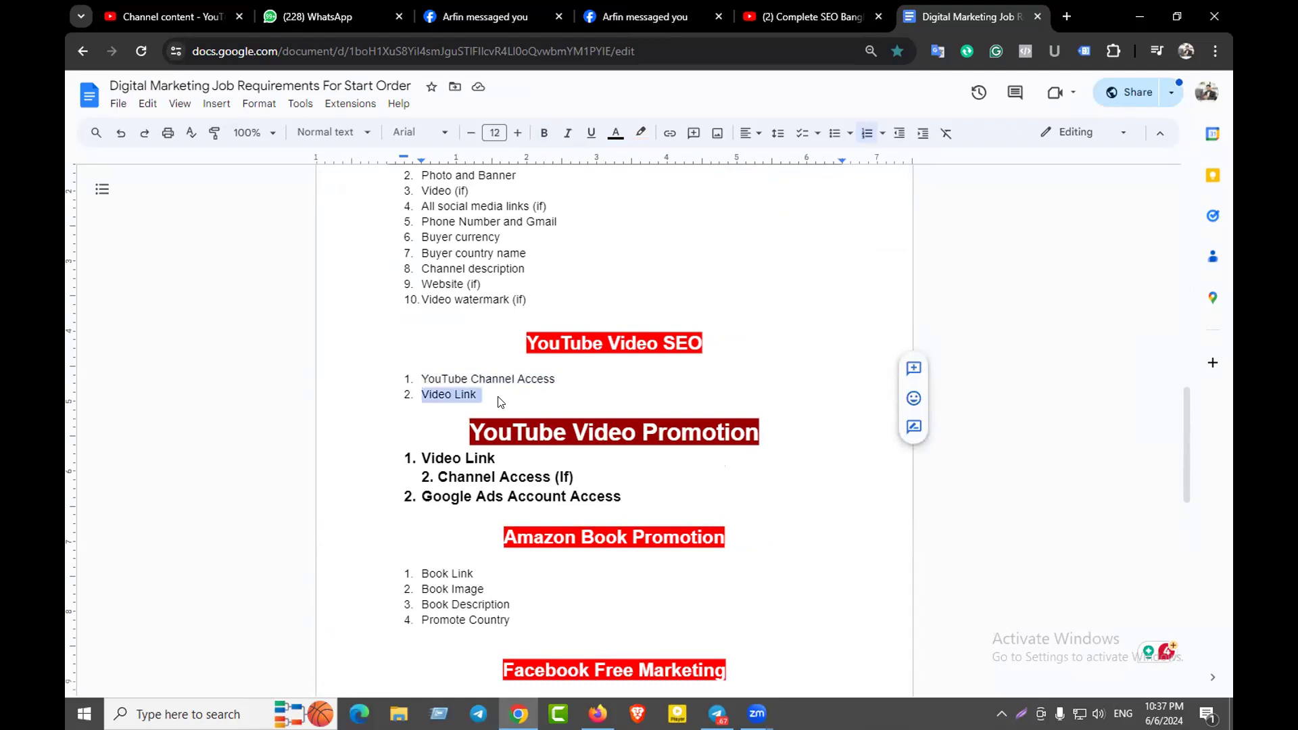
{"action": "left_click_drag", "start_coordinate": [422, 379], "coordinate": [560, 383]}
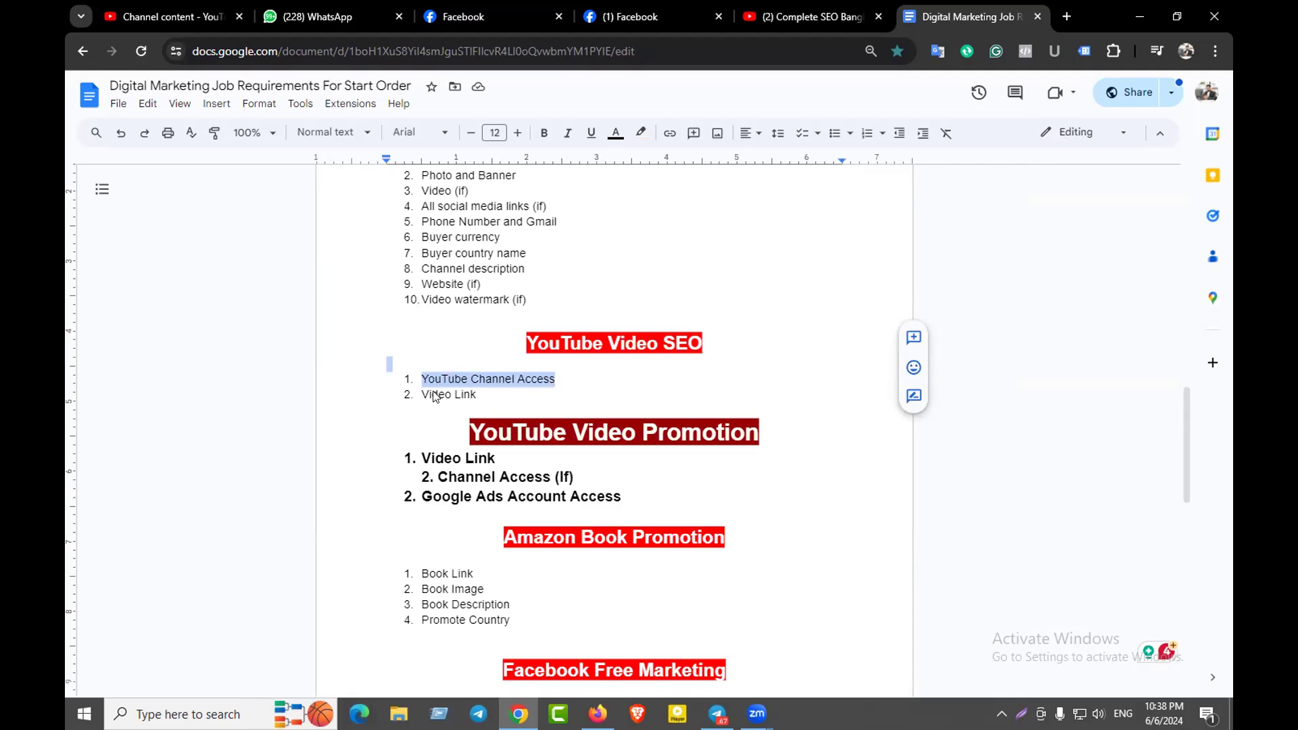
{"action": "left_click_drag", "start_coordinate": [421, 391], "coordinate": [480, 395]}
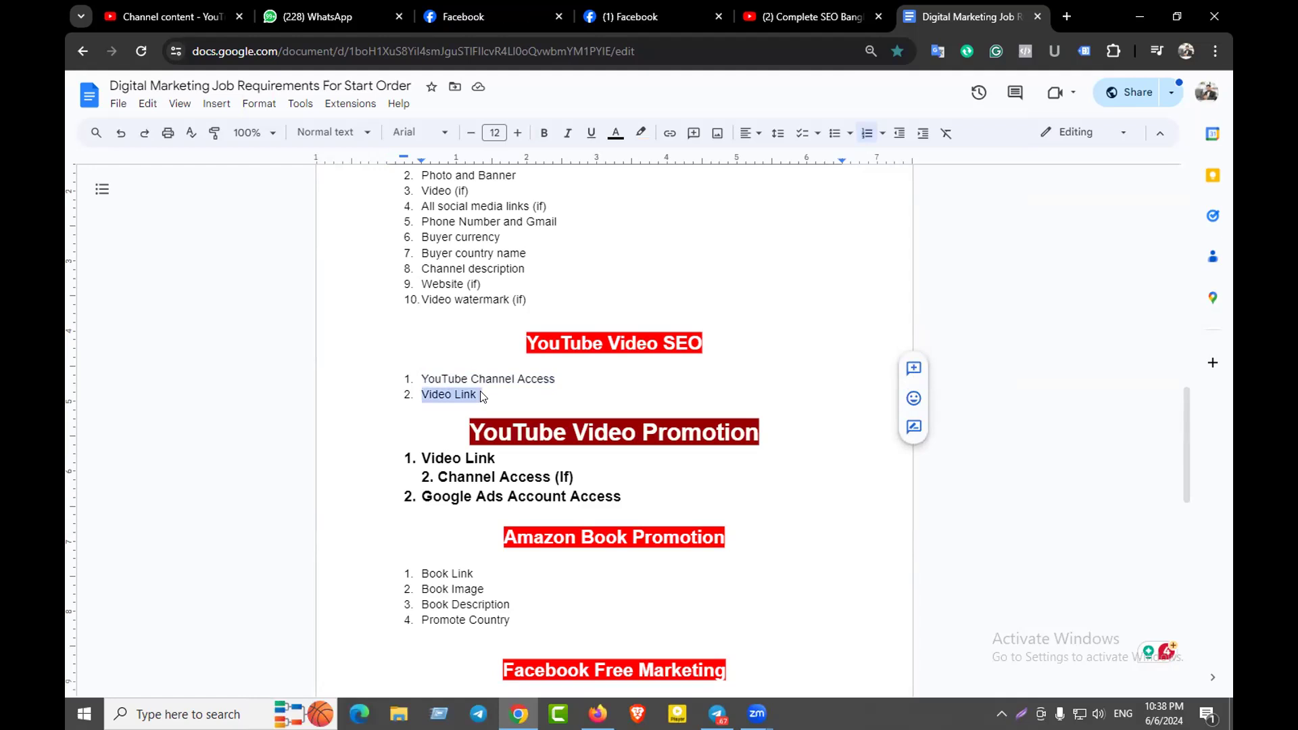
{"action": "left_click", "coordinate": [468, 385]}
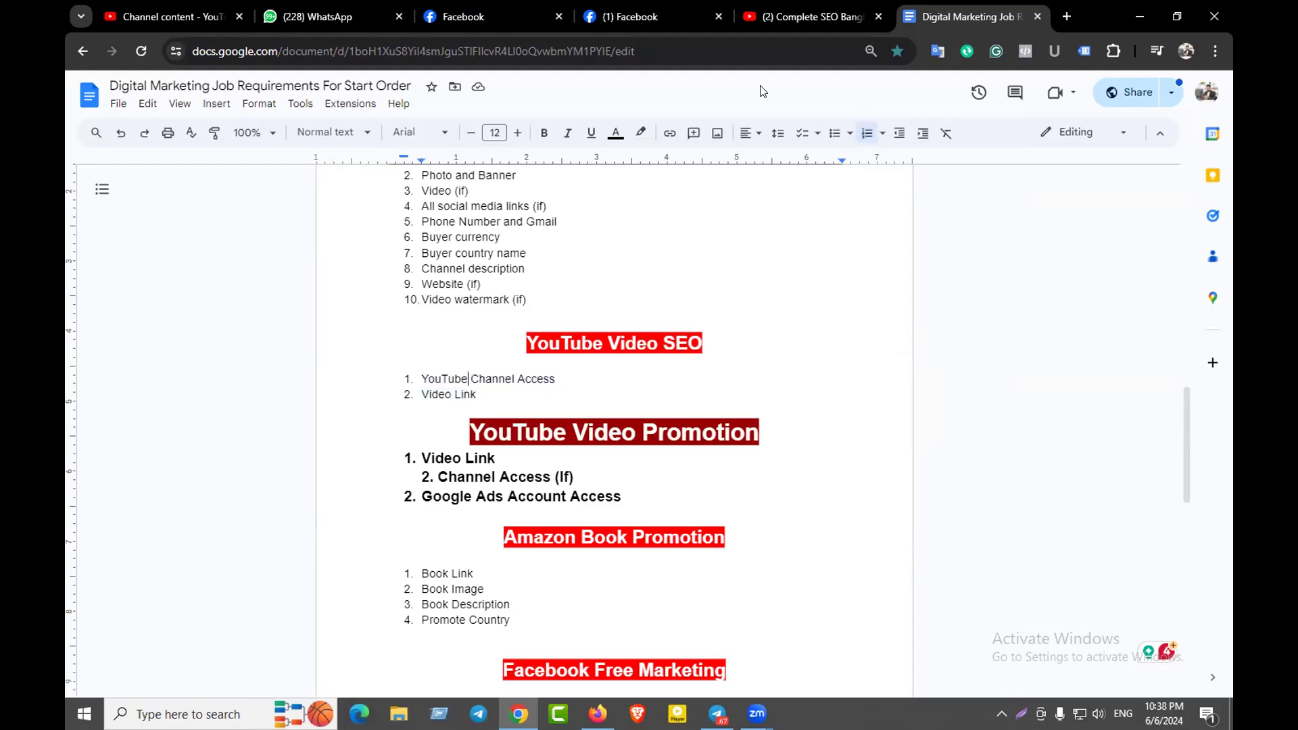
Return to YouTube Studio to view the channel dashboard, and open the Gmail inbox in a new browser tab
{"action": "left_click", "coordinate": [169, 16]}
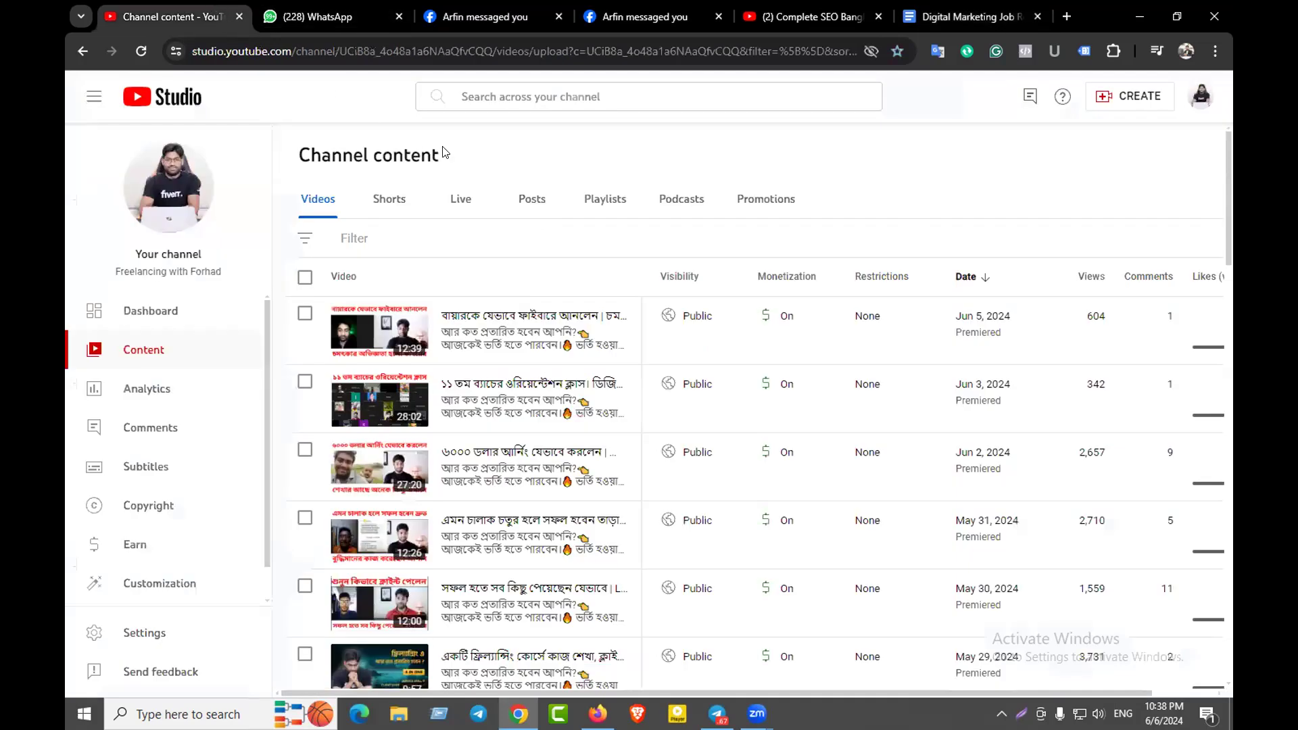
{"action": "left_click", "coordinate": [149, 315]}
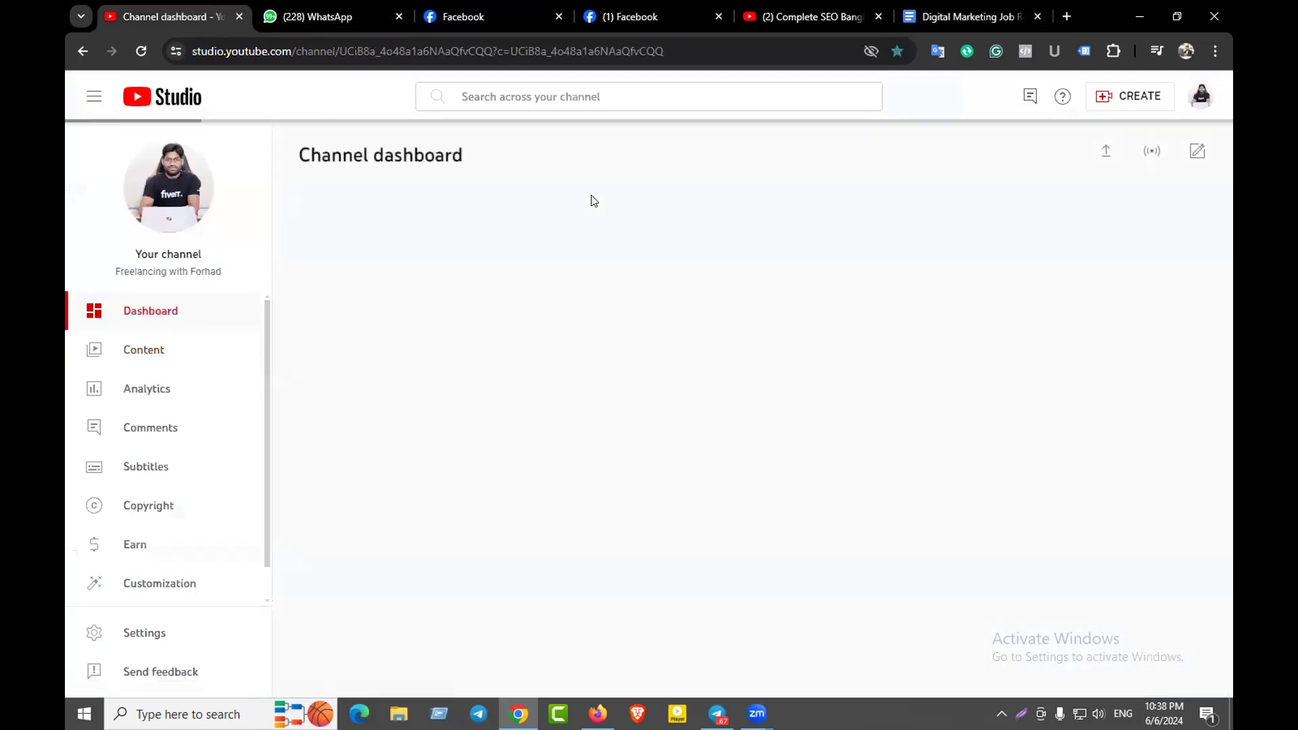
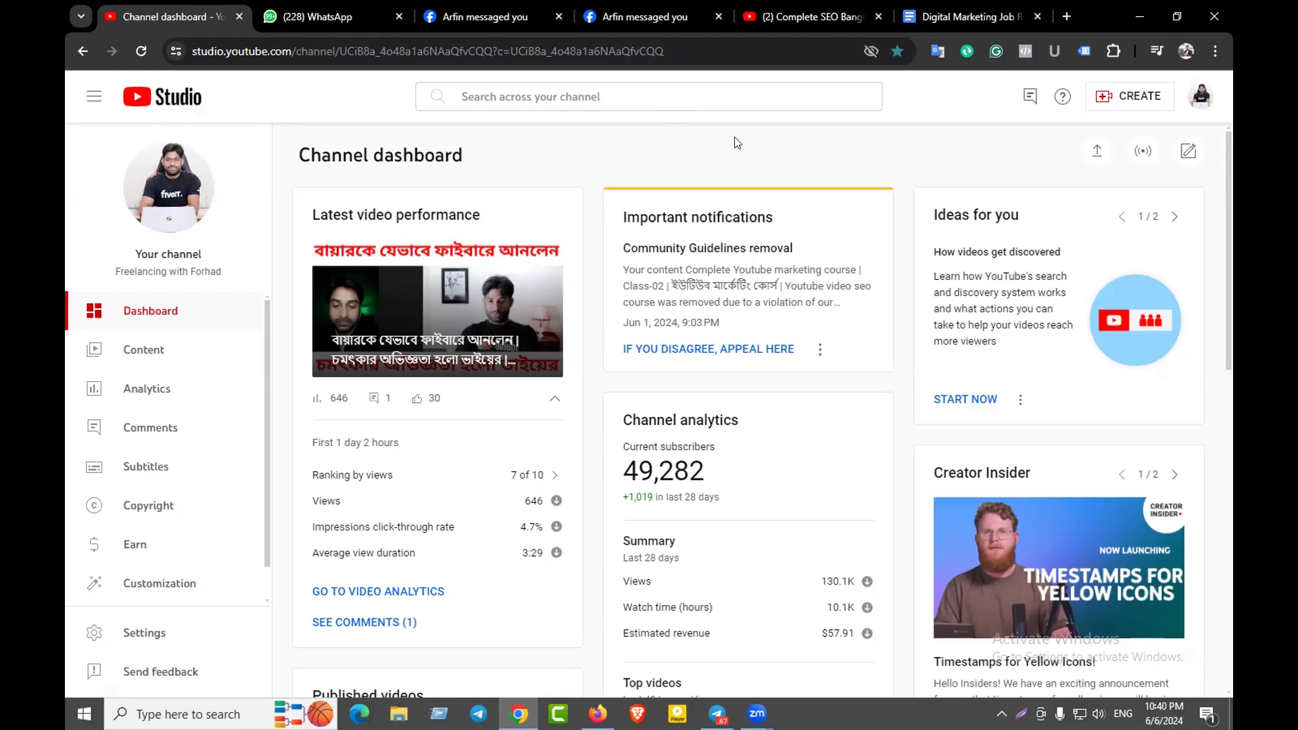
{"action": "left_click", "coordinate": [1066, 16]}
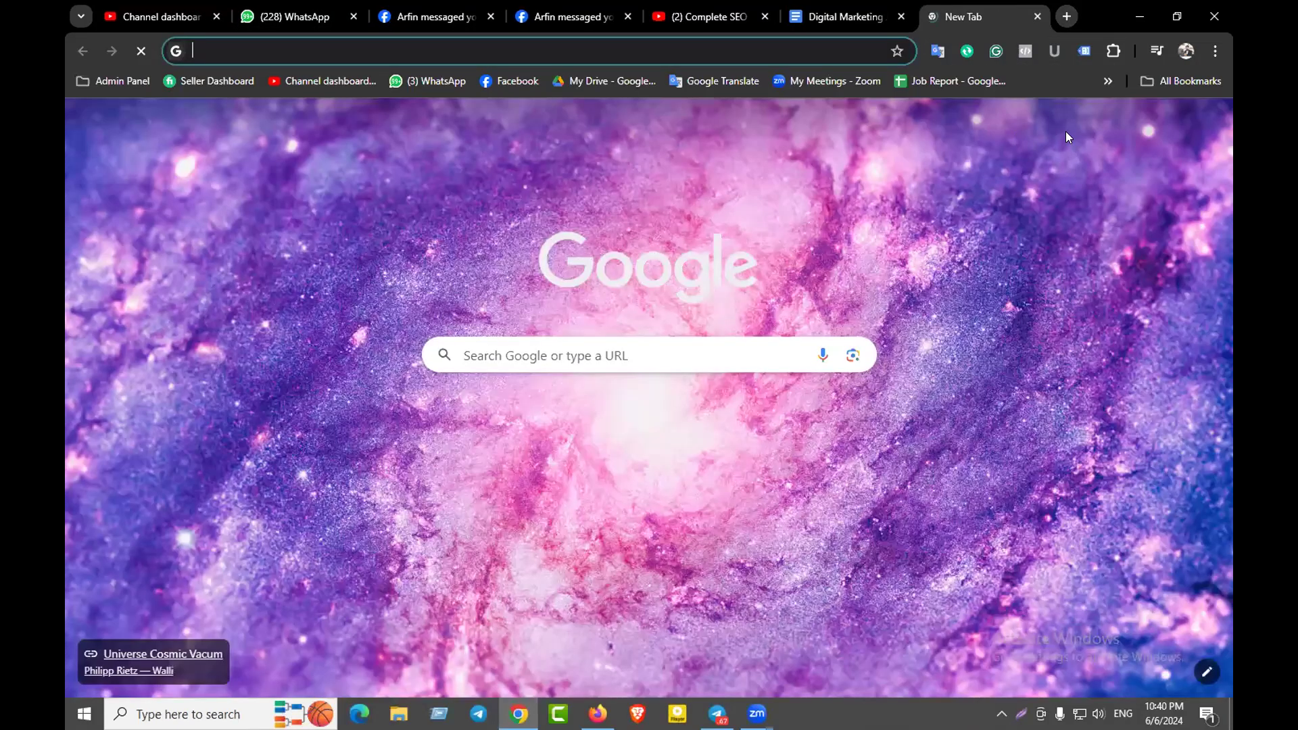
{"action": "left_click", "coordinate": [1117, 124]}
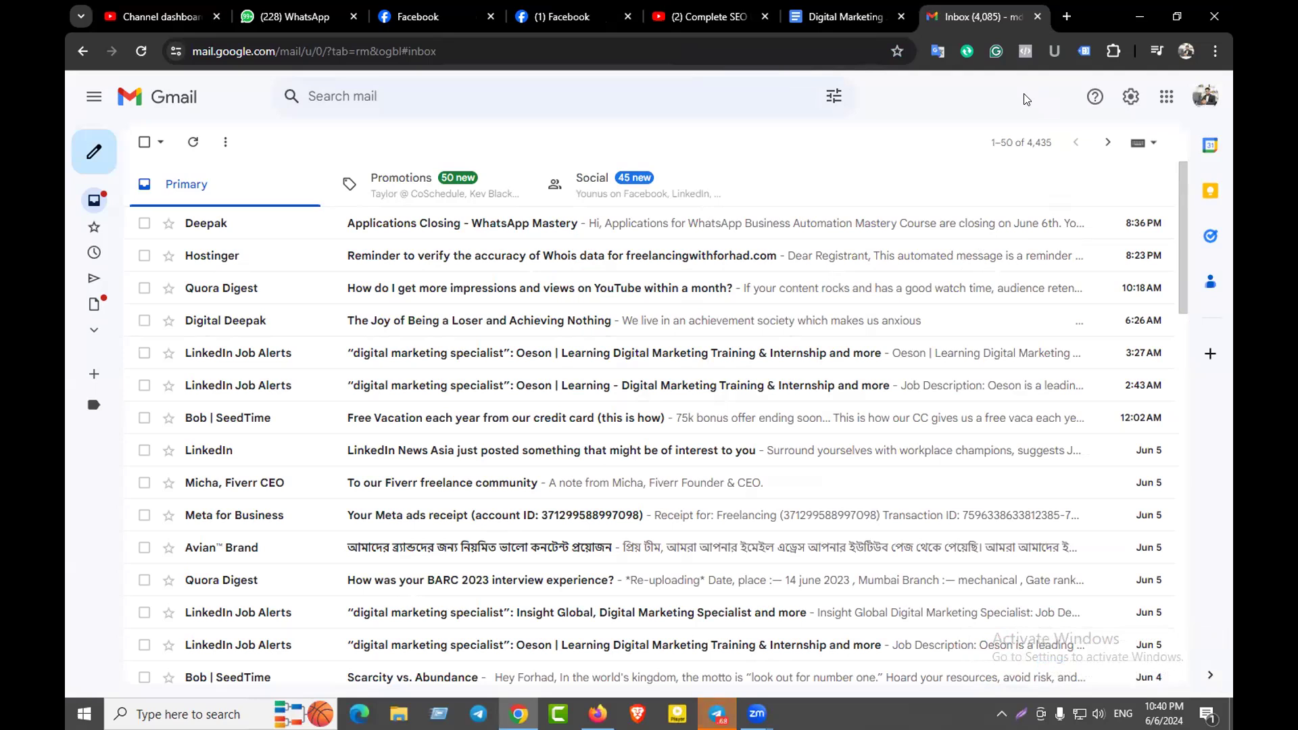
Search Google for "vidiq for youtube" in a new tab and open the vidIQ Vision for YouTube page in the Chrome Web Store
{"action": "left_click", "coordinate": [1067, 16]}
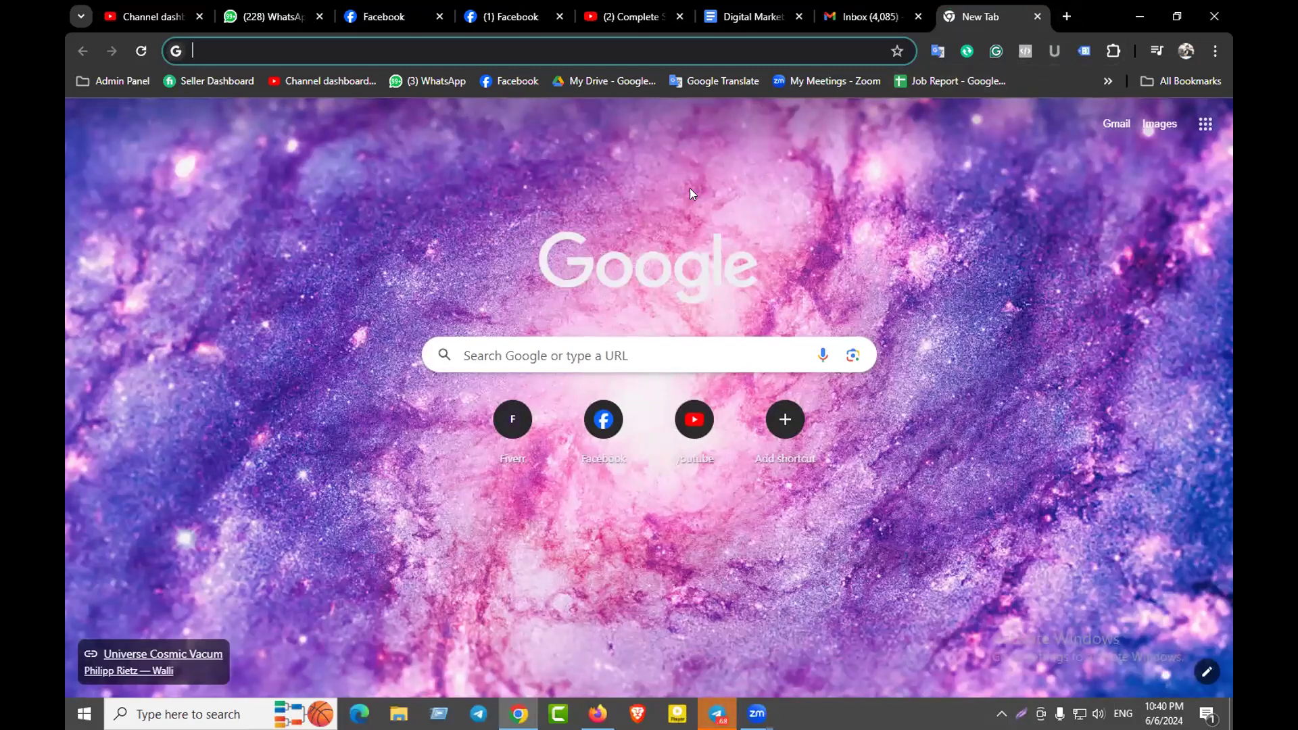
{"action": "type", "text": "vi"}
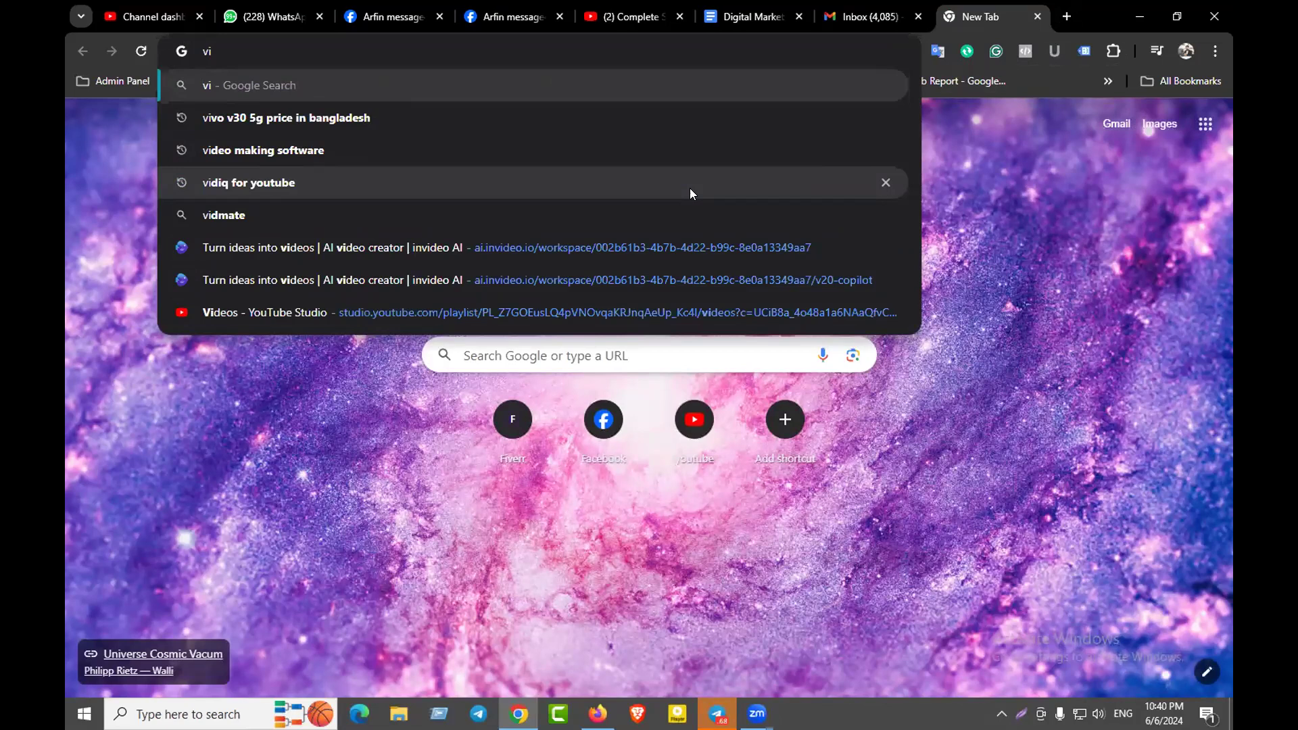
{"action": "type", "text": "diq"}
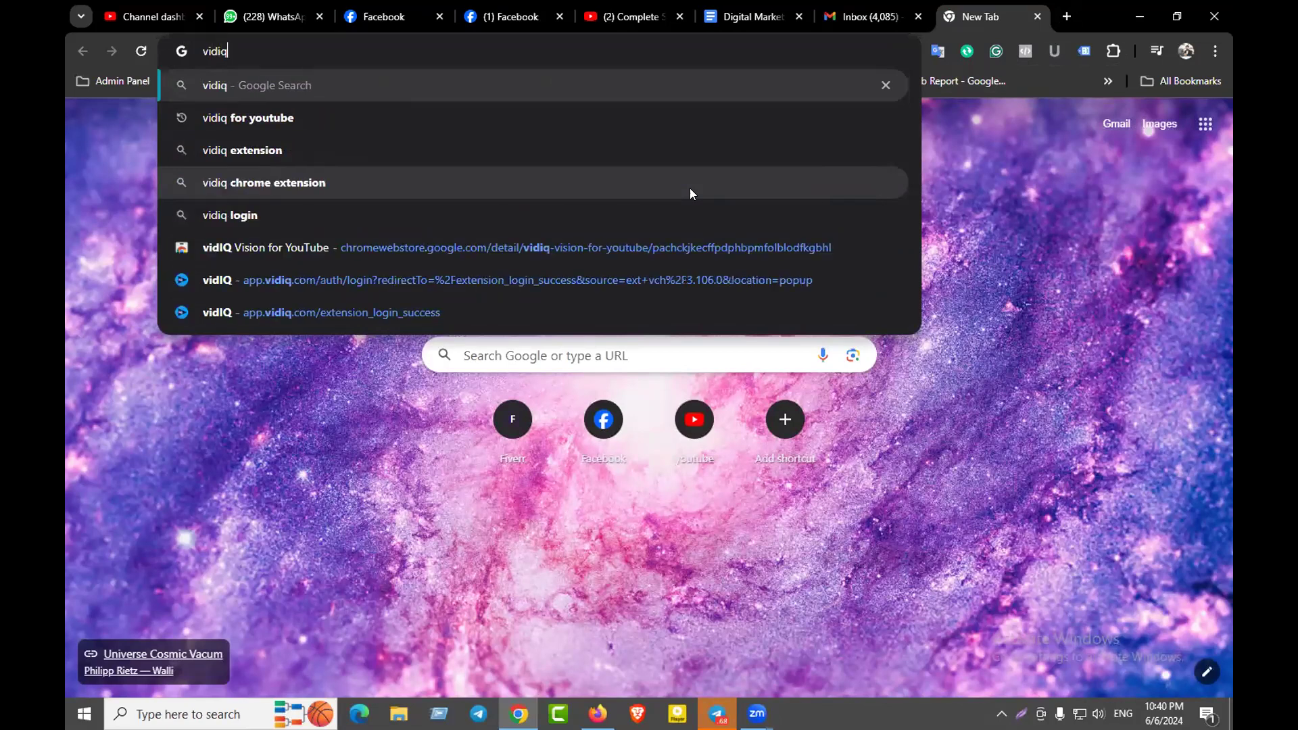
{"action": "left_click", "coordinate": [248, 125]}
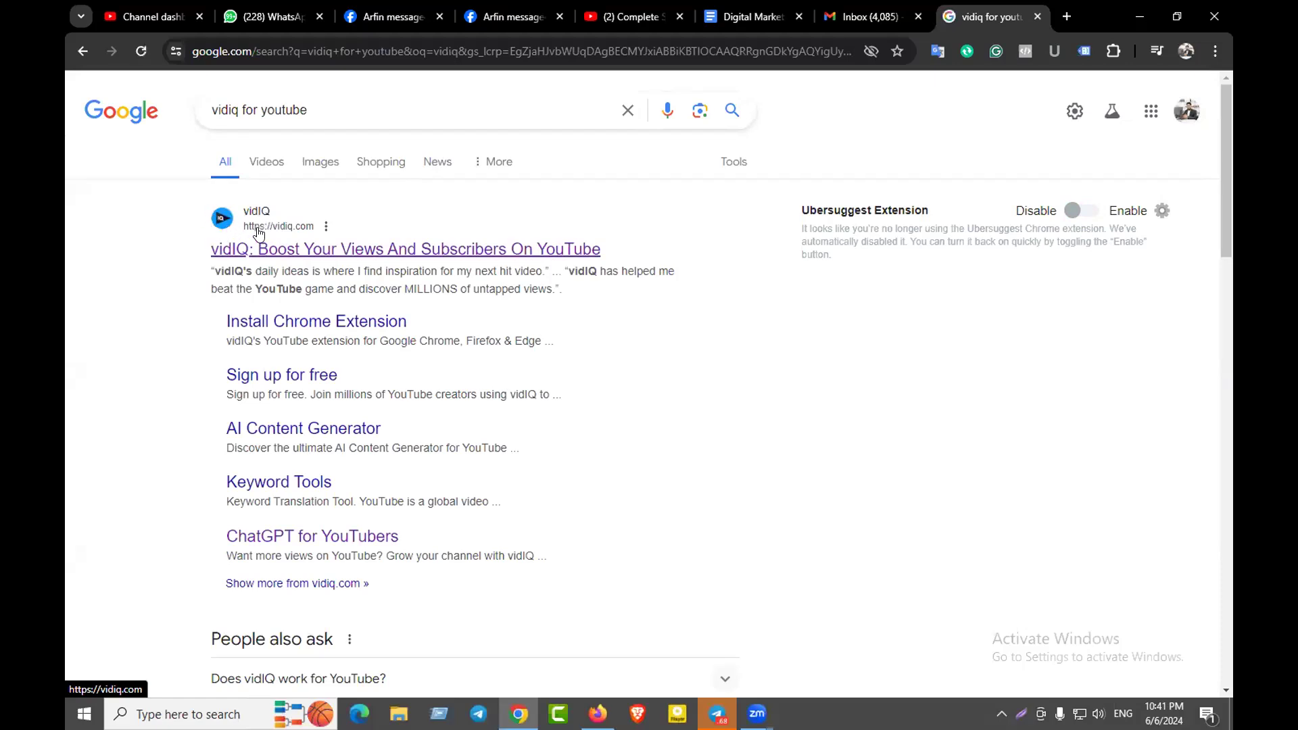
{"action": "scroll", "coordinate": [151, 298], "scroll_direction": "down", "scroll_amount": 8}
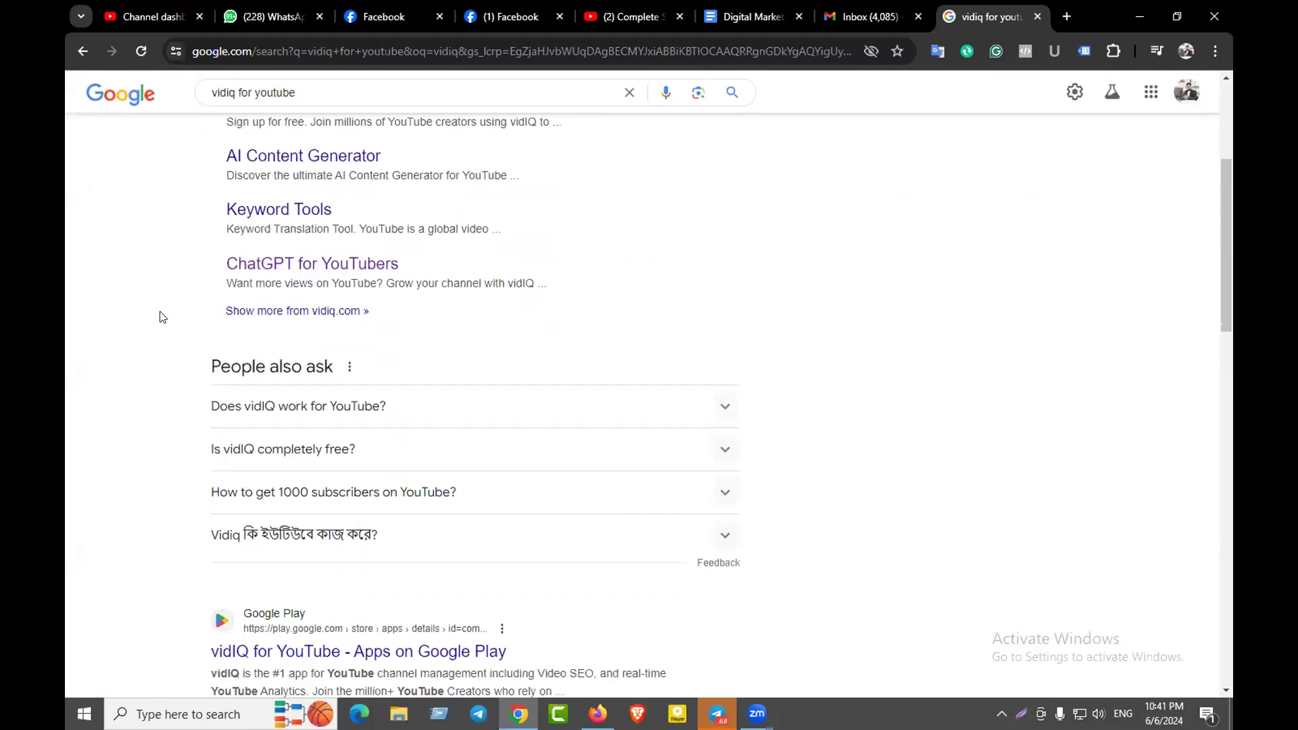
{"action": "scroll", "coordinate": [189, 318], "scroll_direction": "down", "scroll_amount": 2}
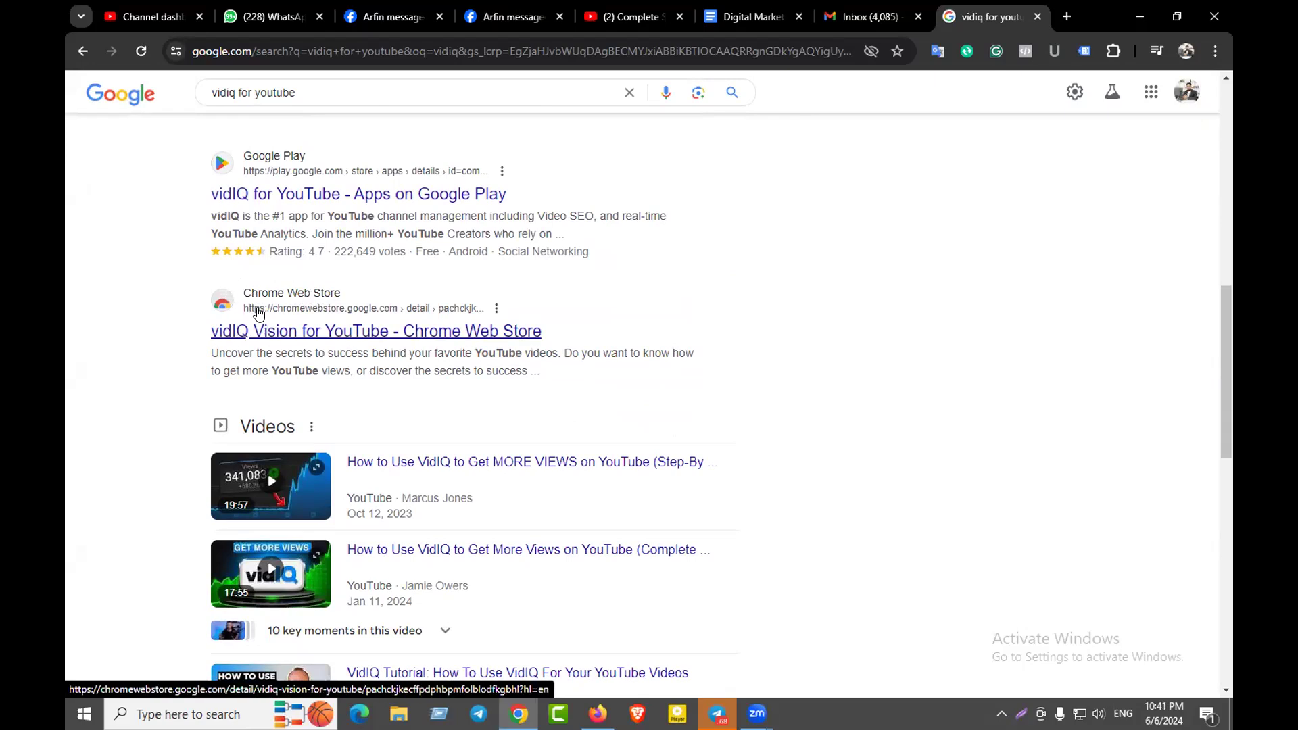
{"action": "left_click", "coordinate": [261, 331]}
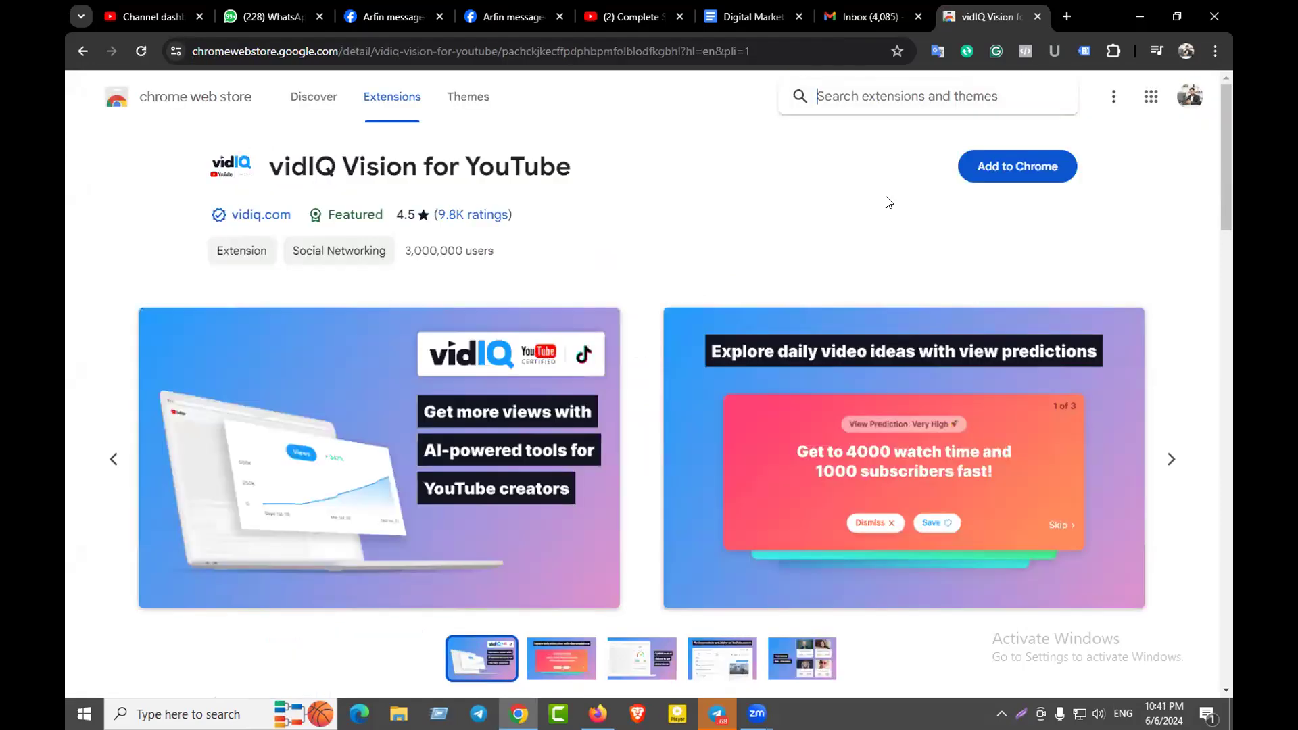
Add the vidIQ Vision for YouTube extension to Chrome, accepting its requested permissions
{"action": "left_click", "coordinate": [1007, 171]}
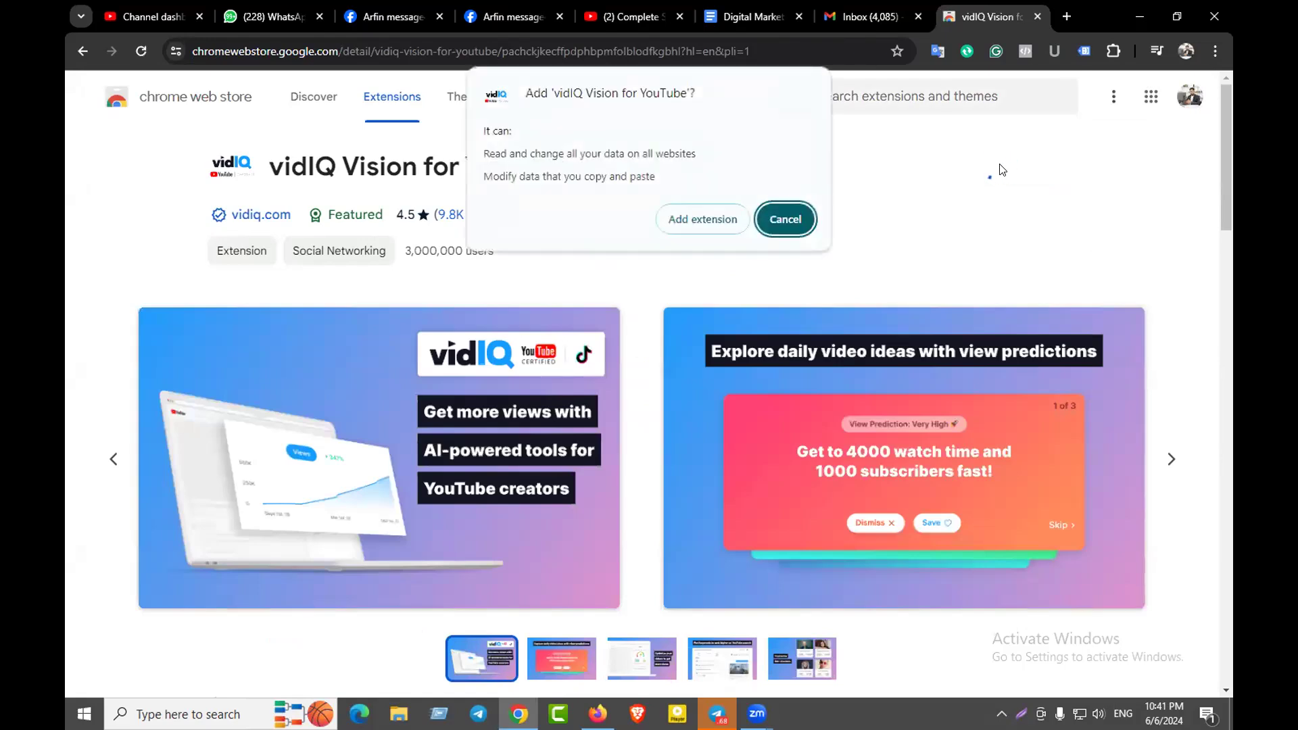
{"action": "left_click", "coordinate": [714, 218]}
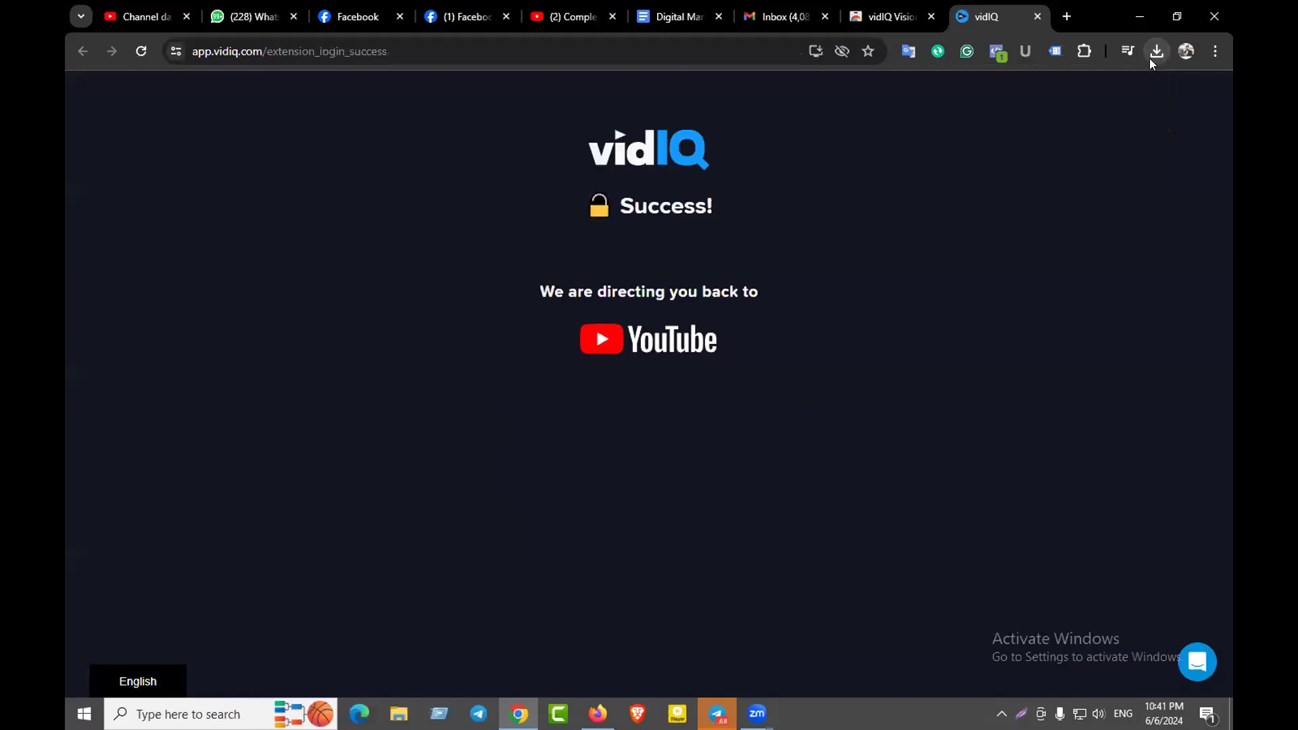
{"action": "left_click_drag", "start_coordinate": [543, 287], "coordinate": [592, 292]}
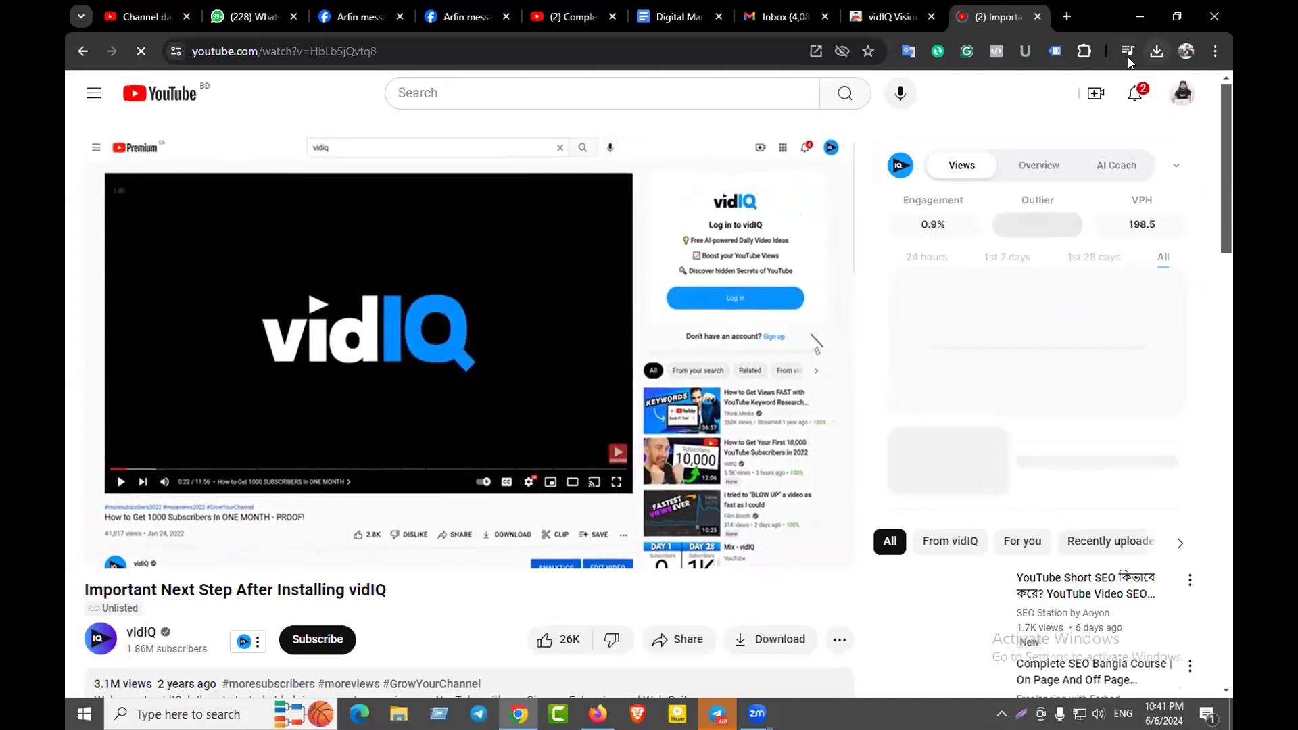
Examine vidIQ's real-time channel statistics and the onboarding video's visibility label, pausing, briefly resuming and pausing the video again
{"action": "mouse_move", "coordinate": [1016, 81]}
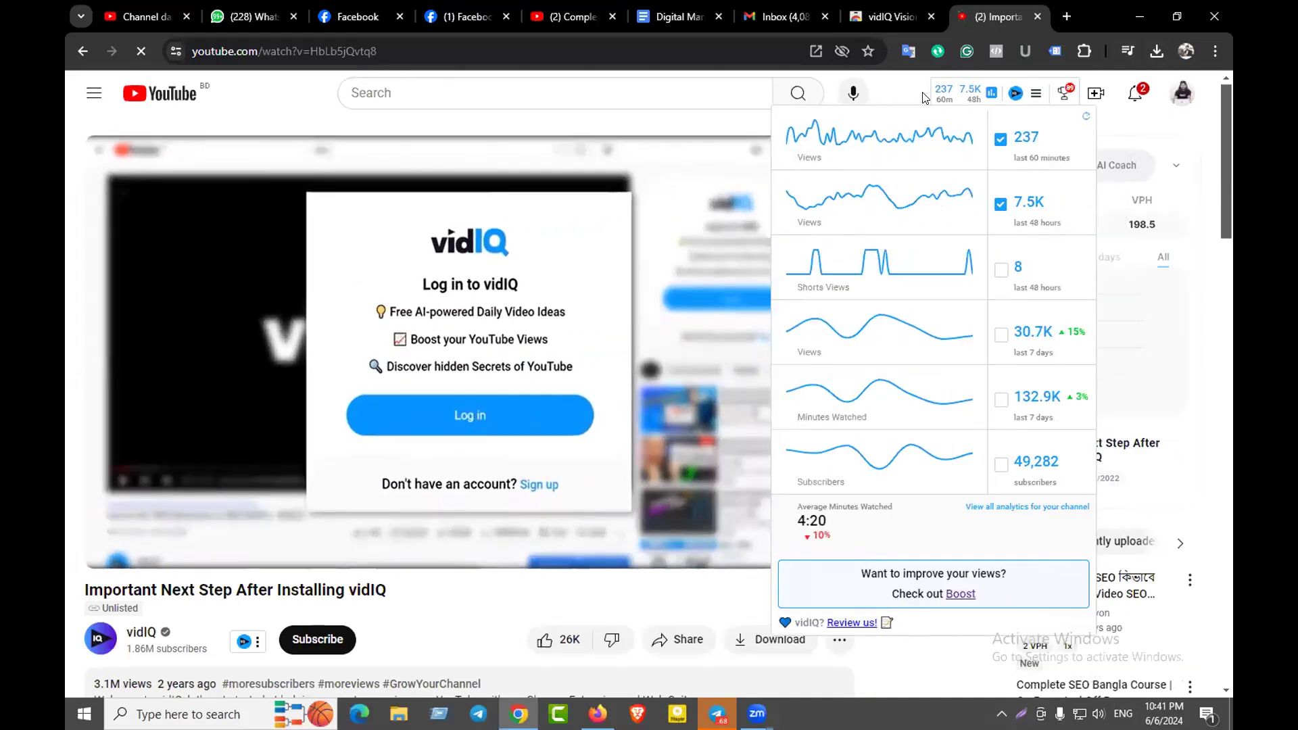
{"action": "left_click", "coordinate": [472, 355]}
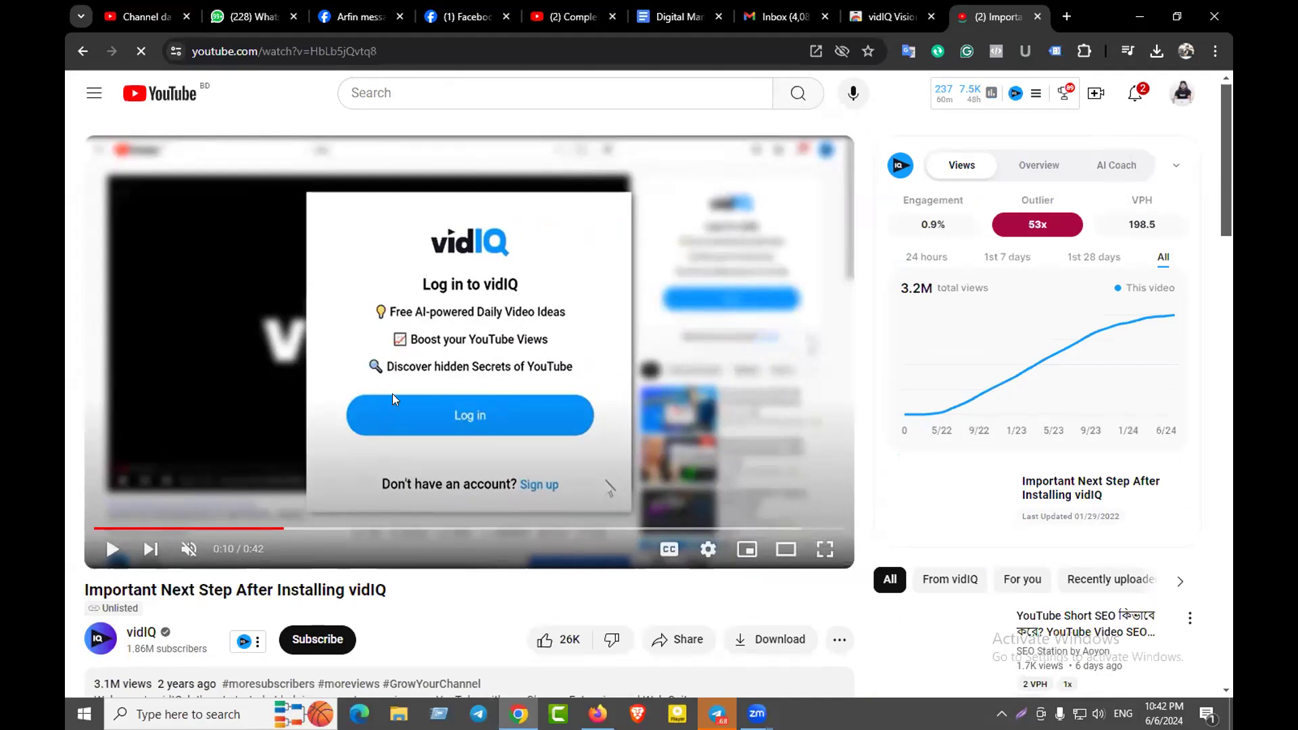
{"action": "scroll", "coordinate": [392, 393], "scroll_direction": "down", "scroll_amount": 1}
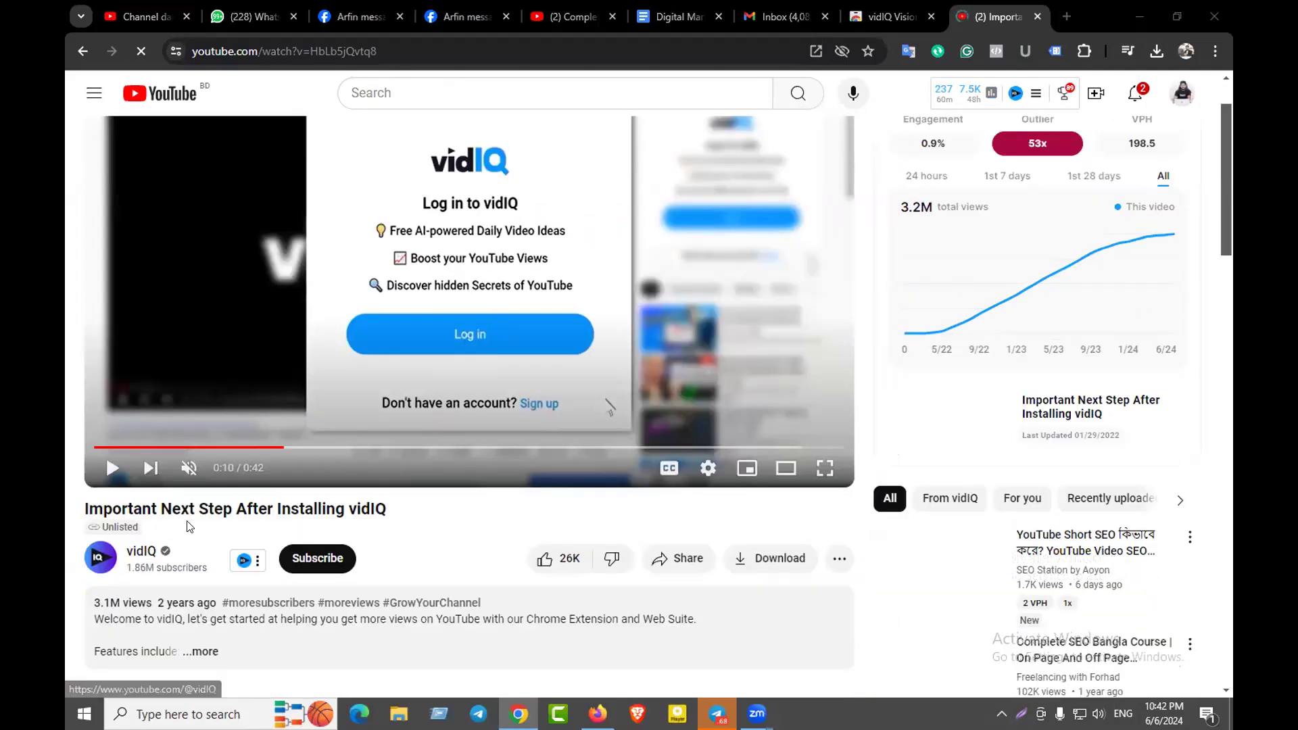
{"action": "left_click_drag", "start_coordinate": [102, 528], "coordinate": [144, 527]}
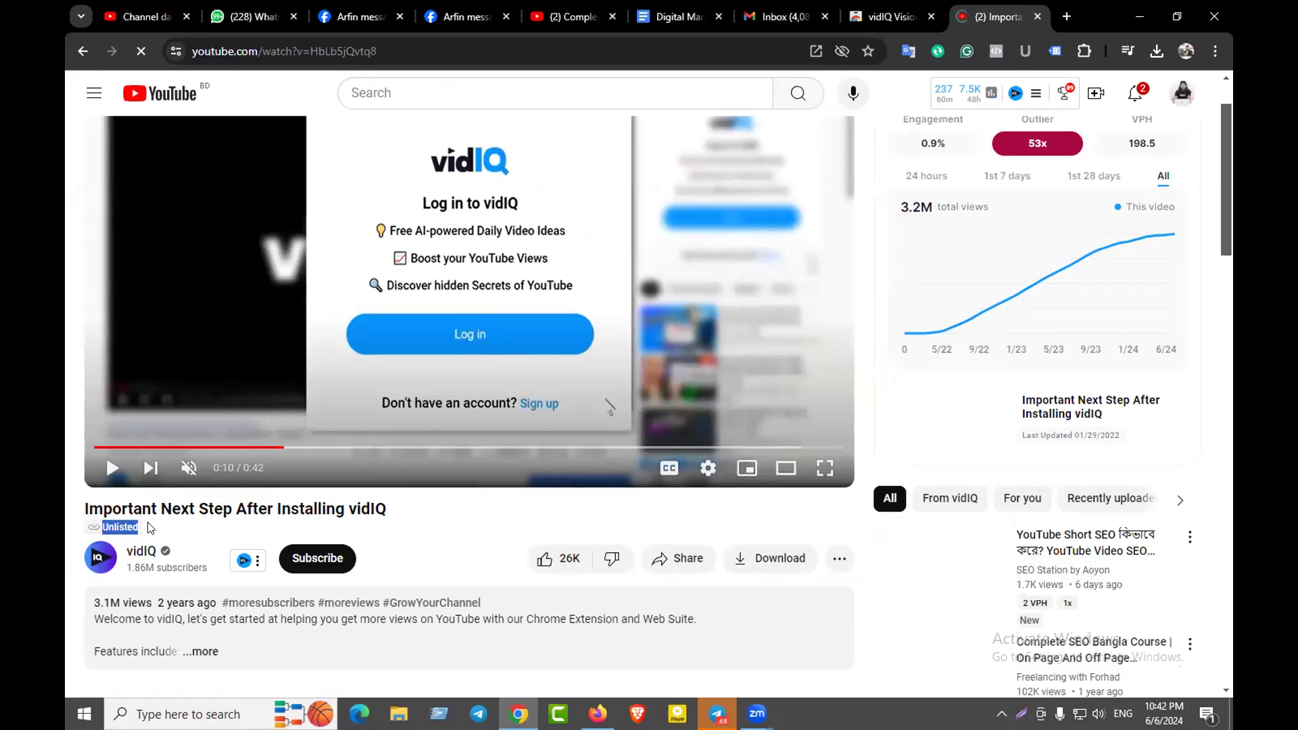
{"action": "left_click", "coordinate": [80, 504]}
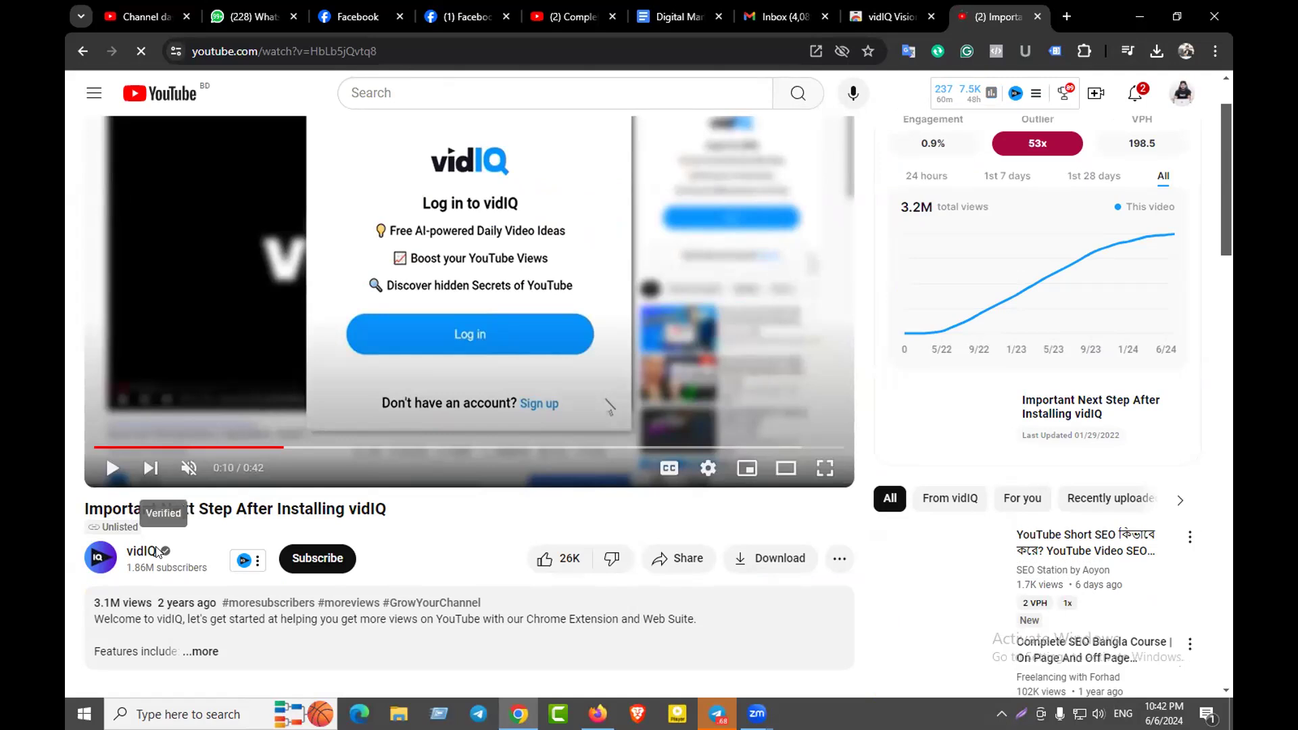
{"action": "scroll", "coordinate": [142, 511], "scroll_direction": "up", "scroll_amount": 1}
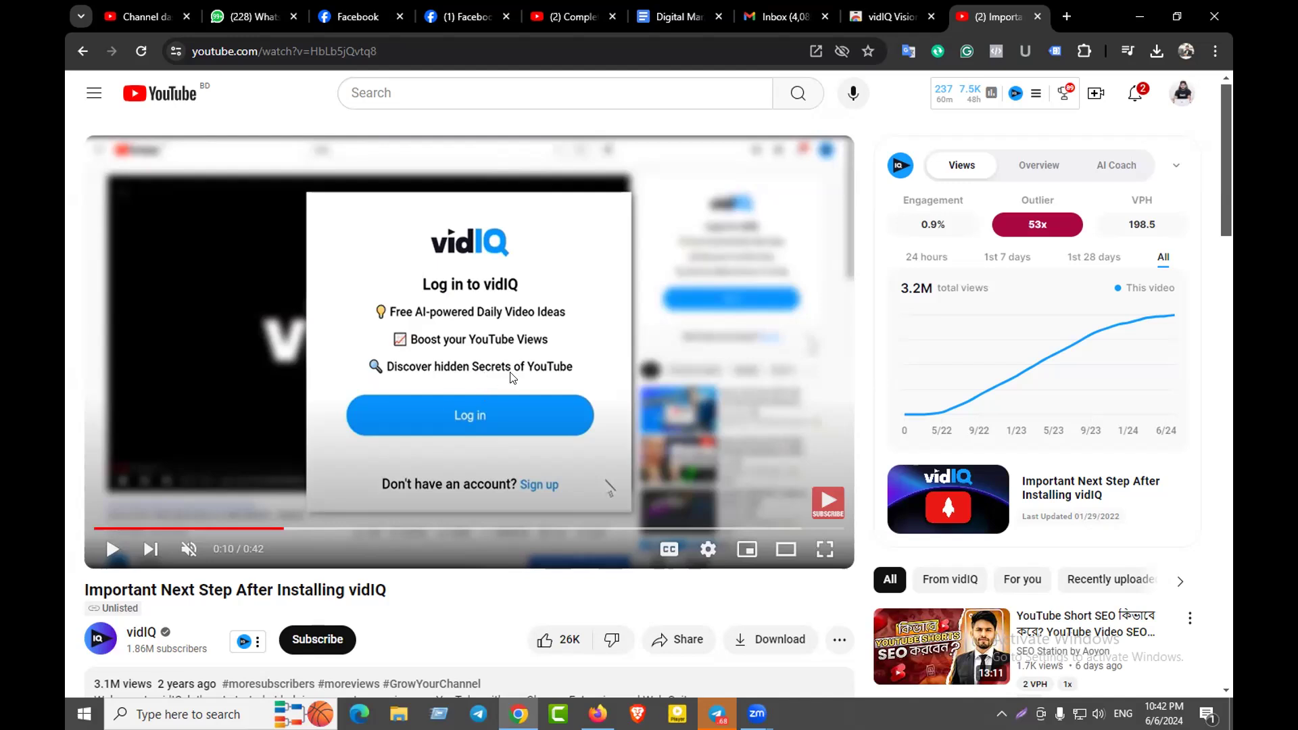
{"action": "left_click", "coordinate": [473, 365]}
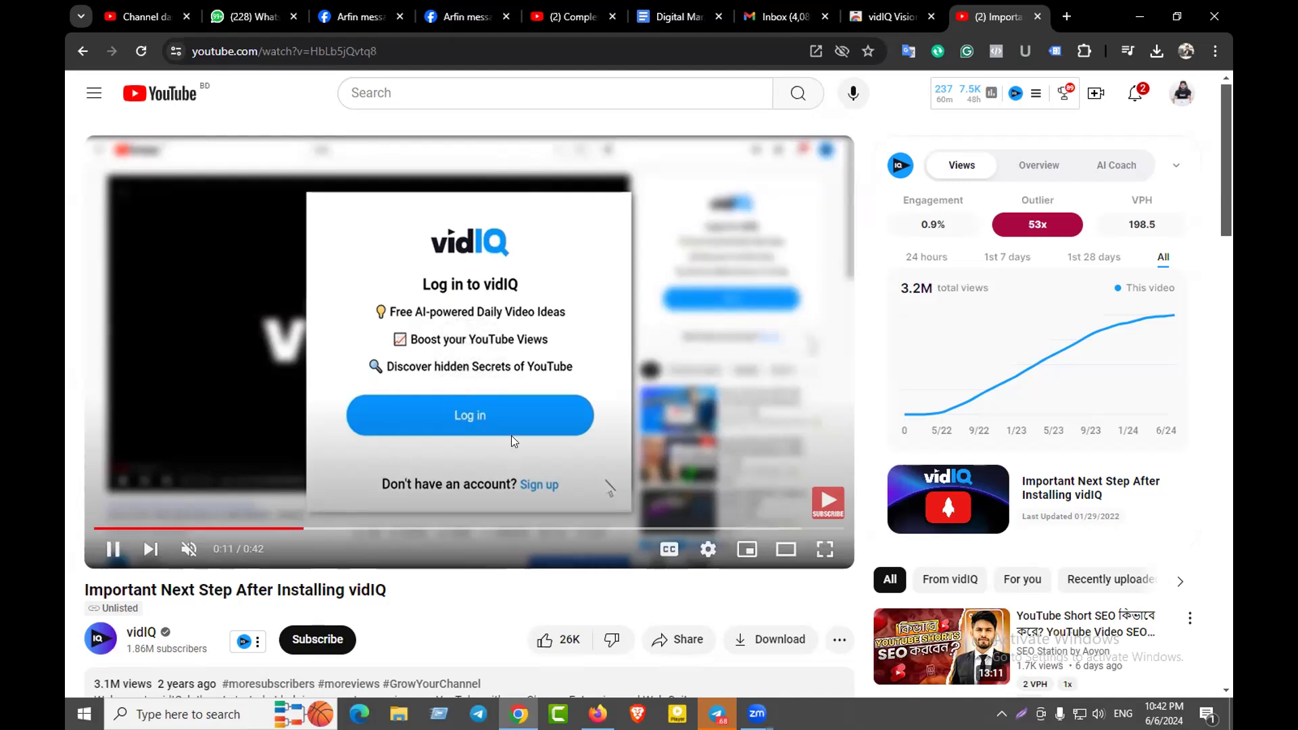
{"action": "left_click", "coordinate": [486, 397]}
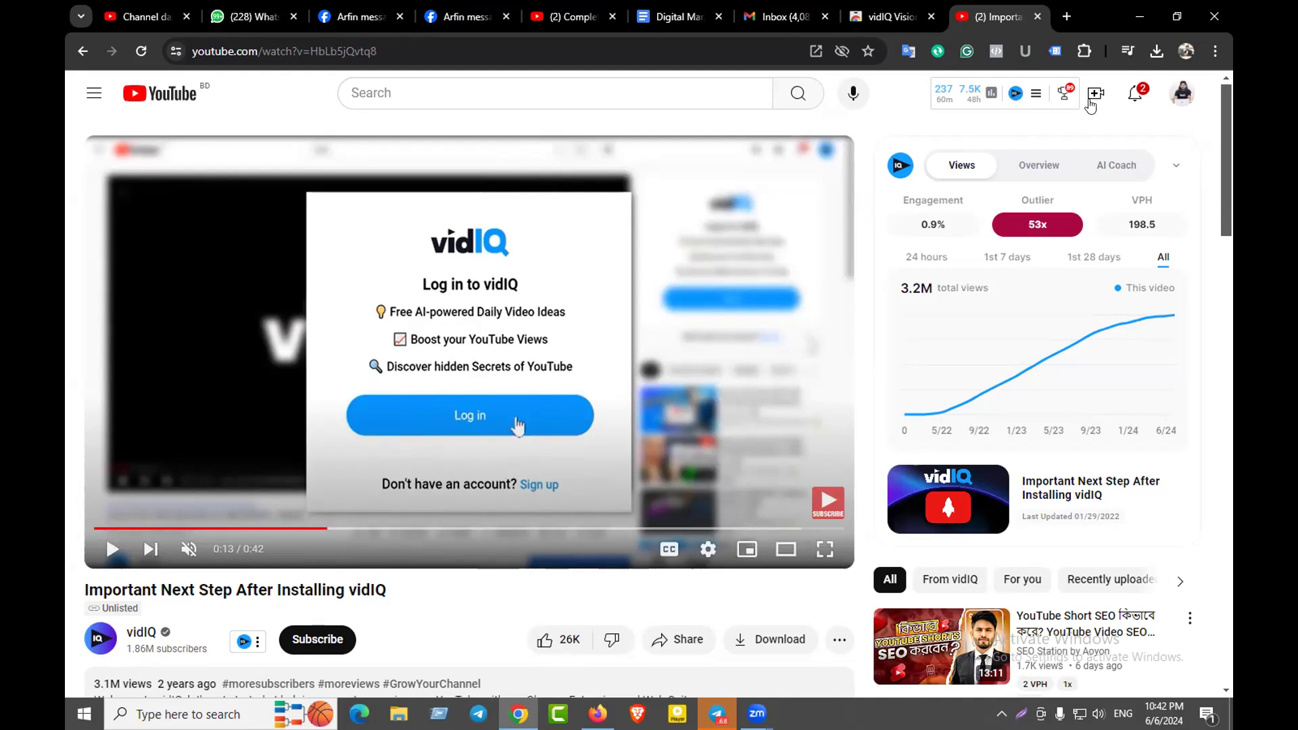
Pin the vidIQ Vision for YouTube extension to the browser toolbar
{"action": "left_click", "coordinate": [1011, 96]}
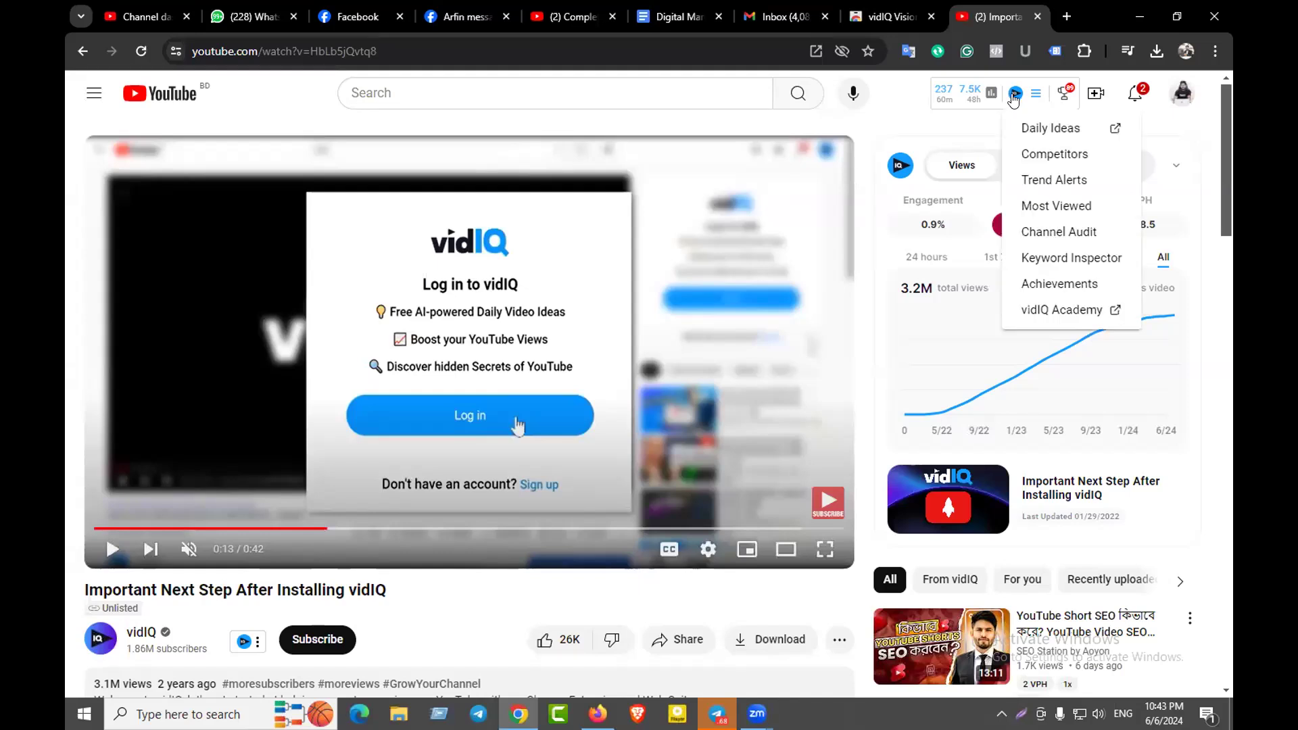
{"action": "left_click", "coordinate": [1054, 50]}
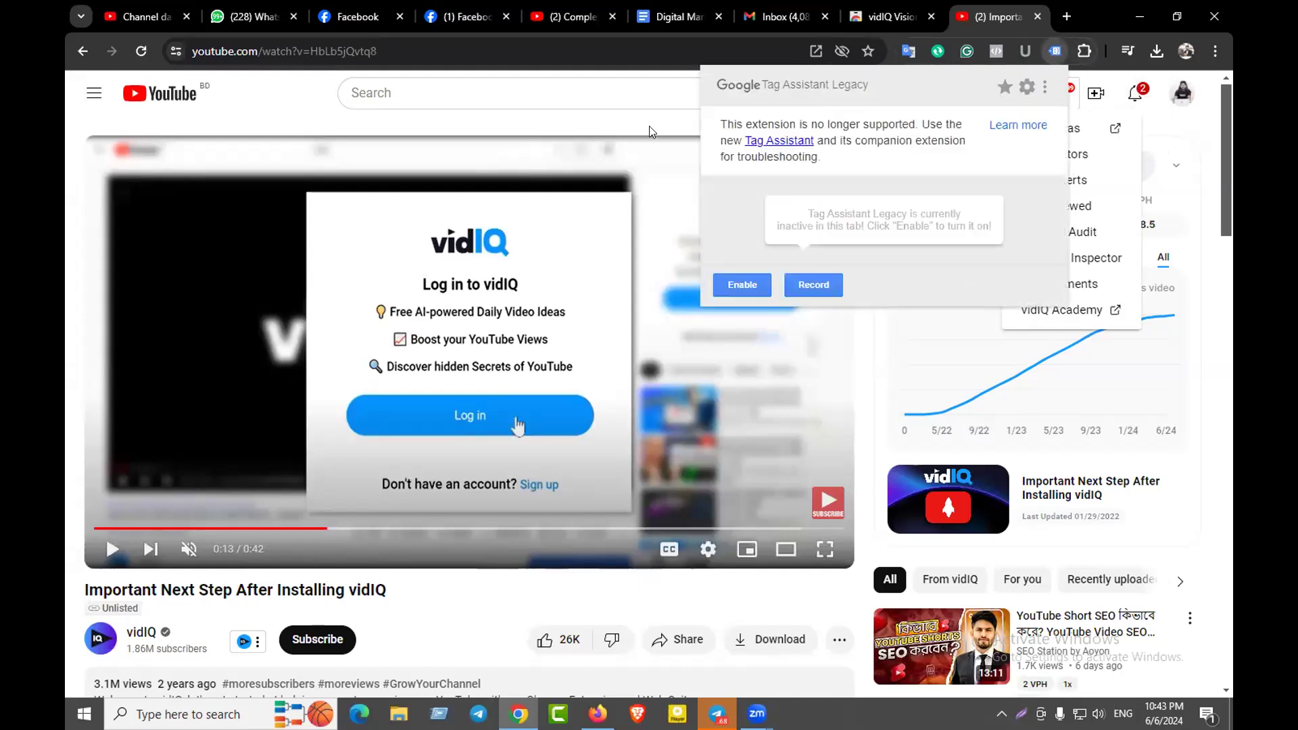
{"action": "left_click", "coordinate": [885, 113]}
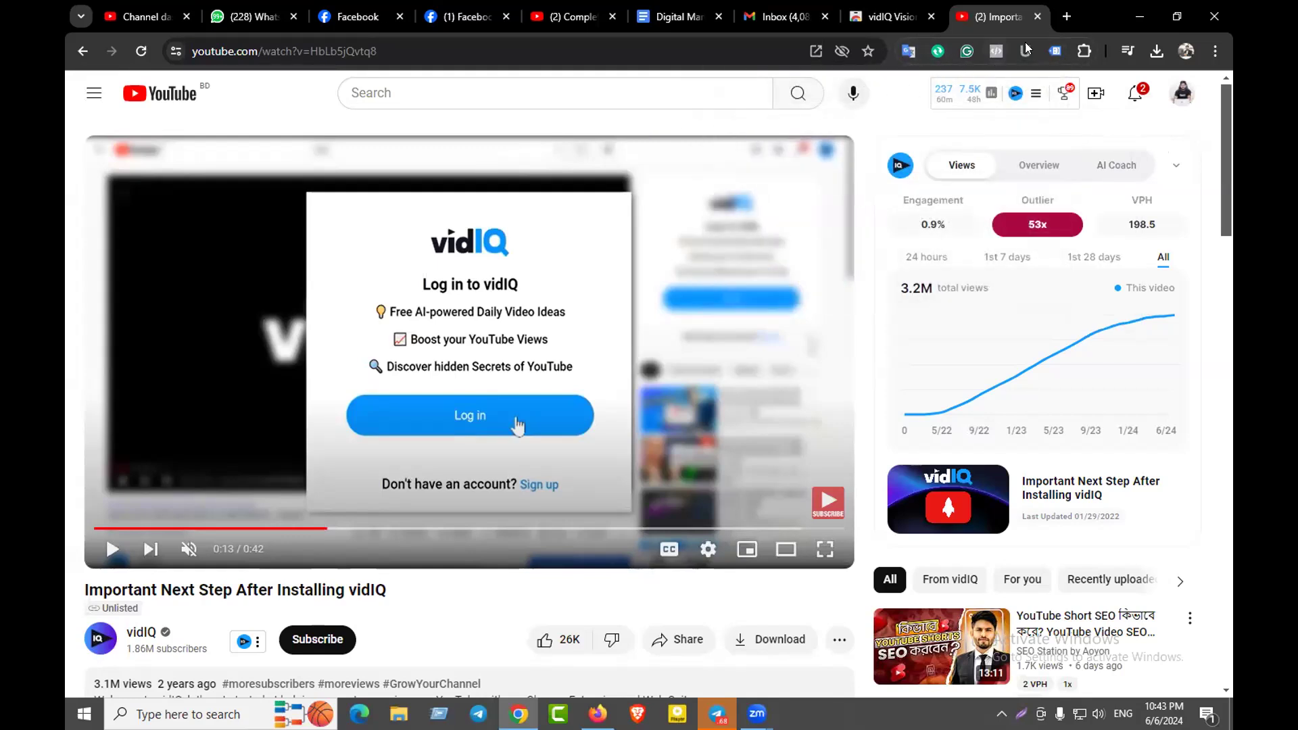
{"action": "left_click", "coordinate": [1083, 50]}
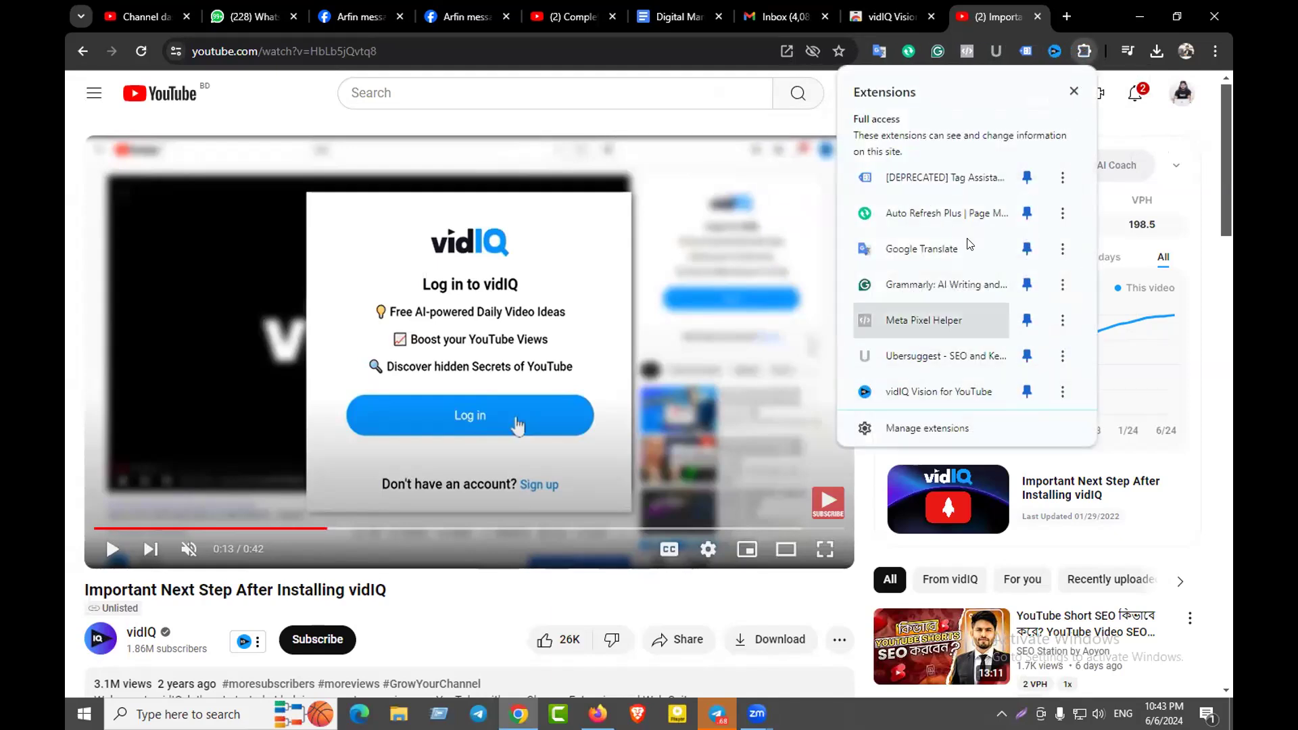
{"action": "left_click", "coordinate": [788, 122]}
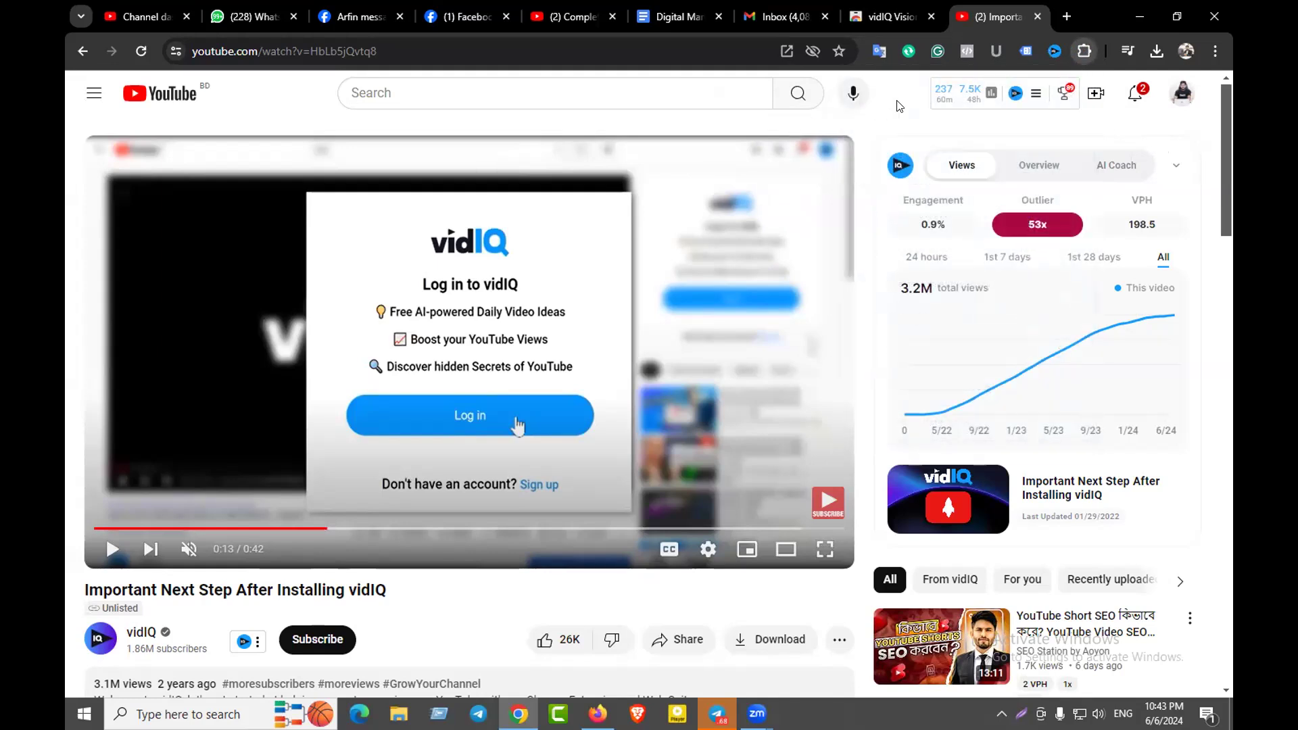
Check which account the vidIQ extension is signed in with and log out of it
{"action": "left_click", "coordinate": [1055, 53]}
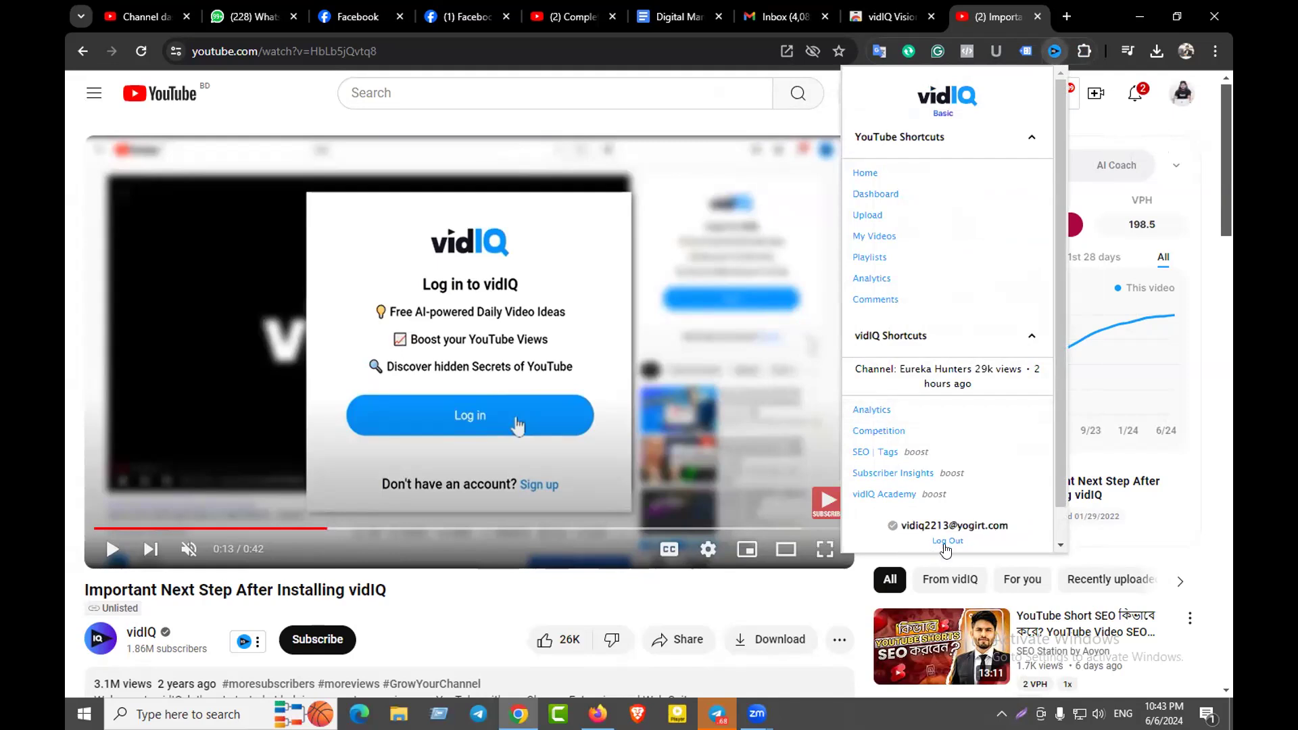
{"action": "left_click_drag", "start_coordinate": [903, 525], "coordinate": [967, 524]}
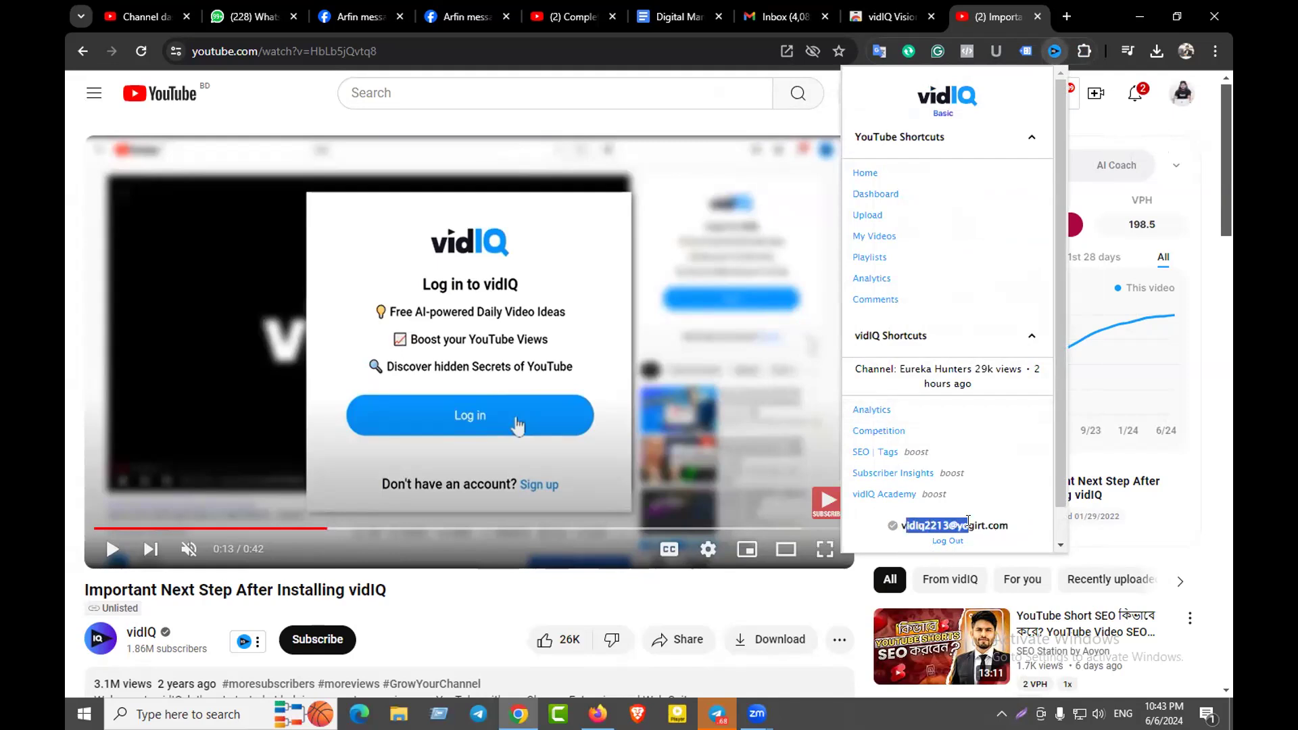
{"action": "left_click", "coordinate": [968, 523]}
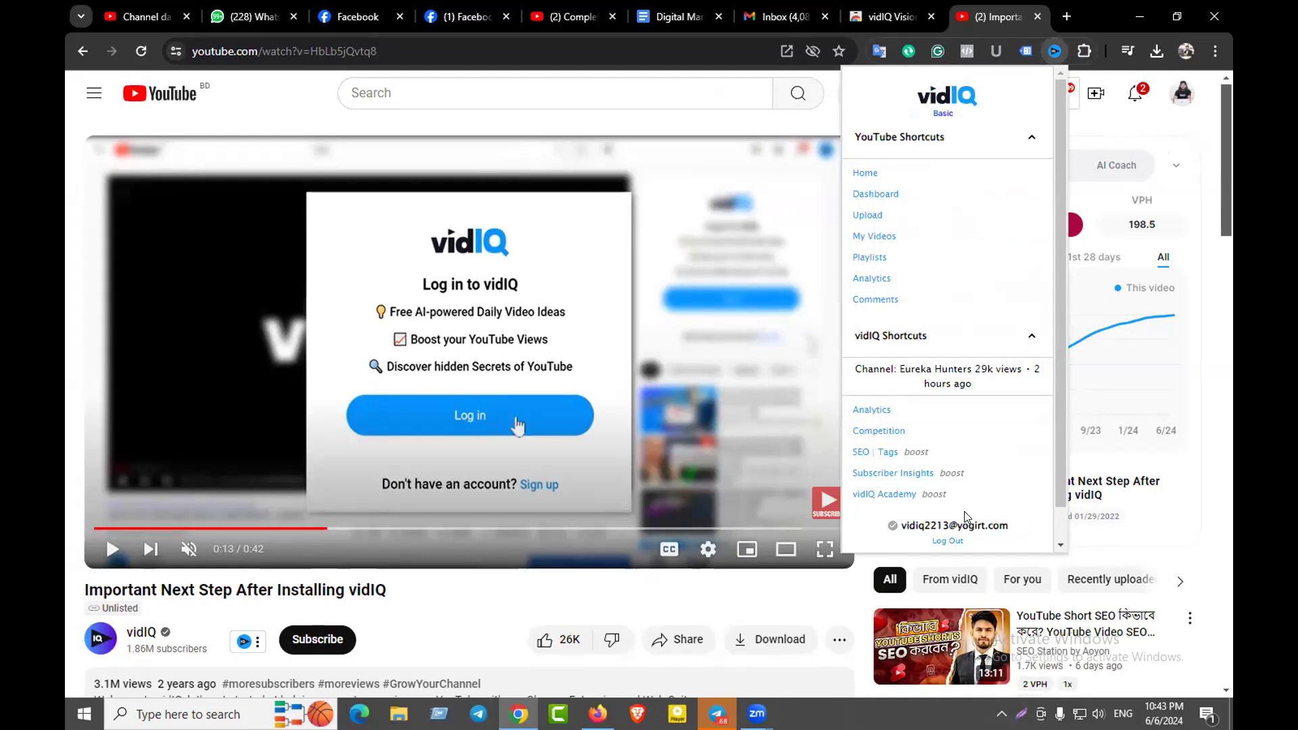
{"action": "left_click", "coordinate": [947, 541]}
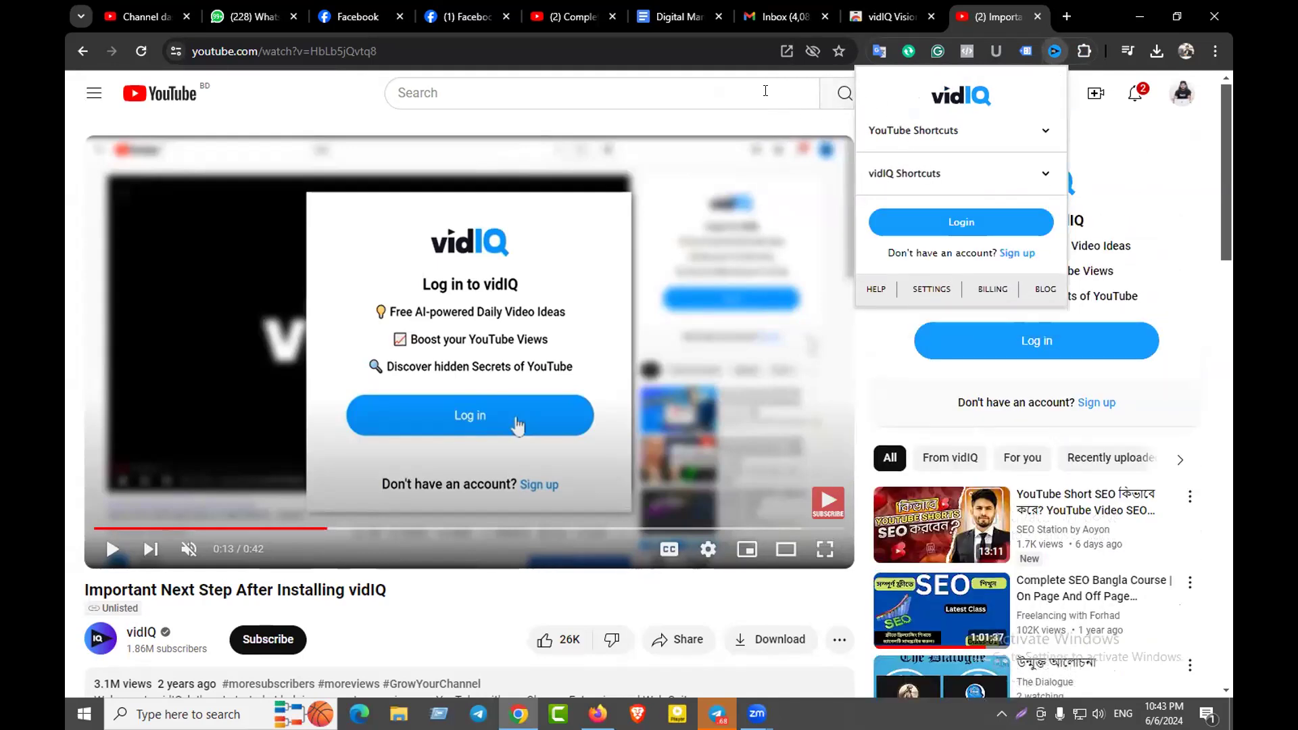
{"action": "left_click", "coordinate": [342, 108]}
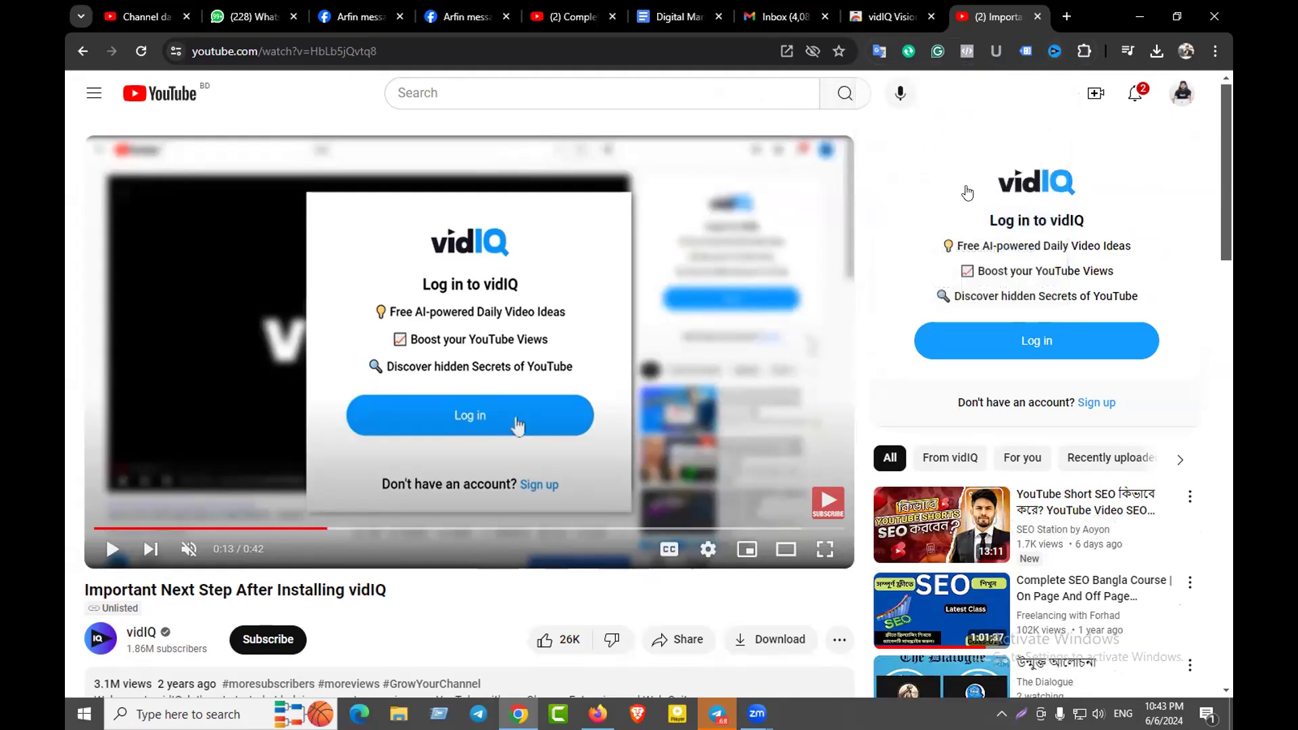
Sign up to vidIQ from the extension with Google, choosing the first listed Google account
{"action": "left_click", "coordinate": [1053, 52]}
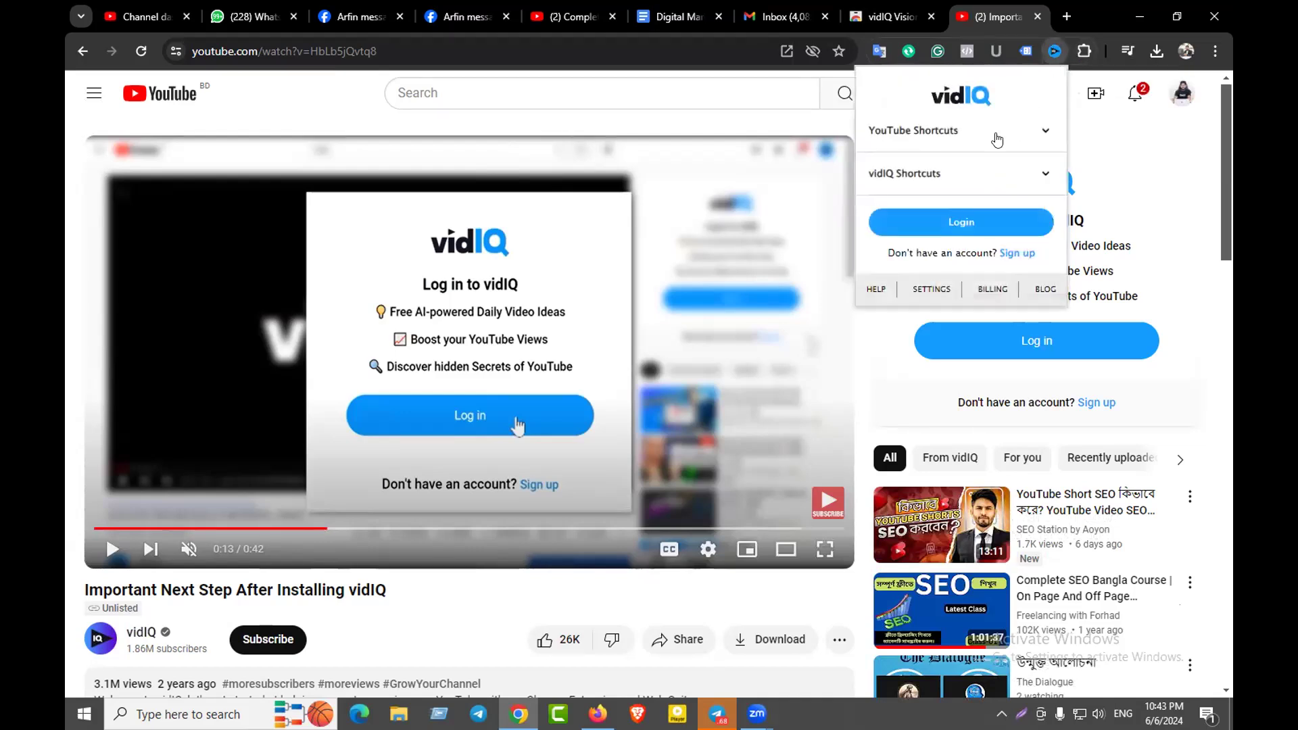
{"action": "left_click", "coordinate": [1009, 253]}
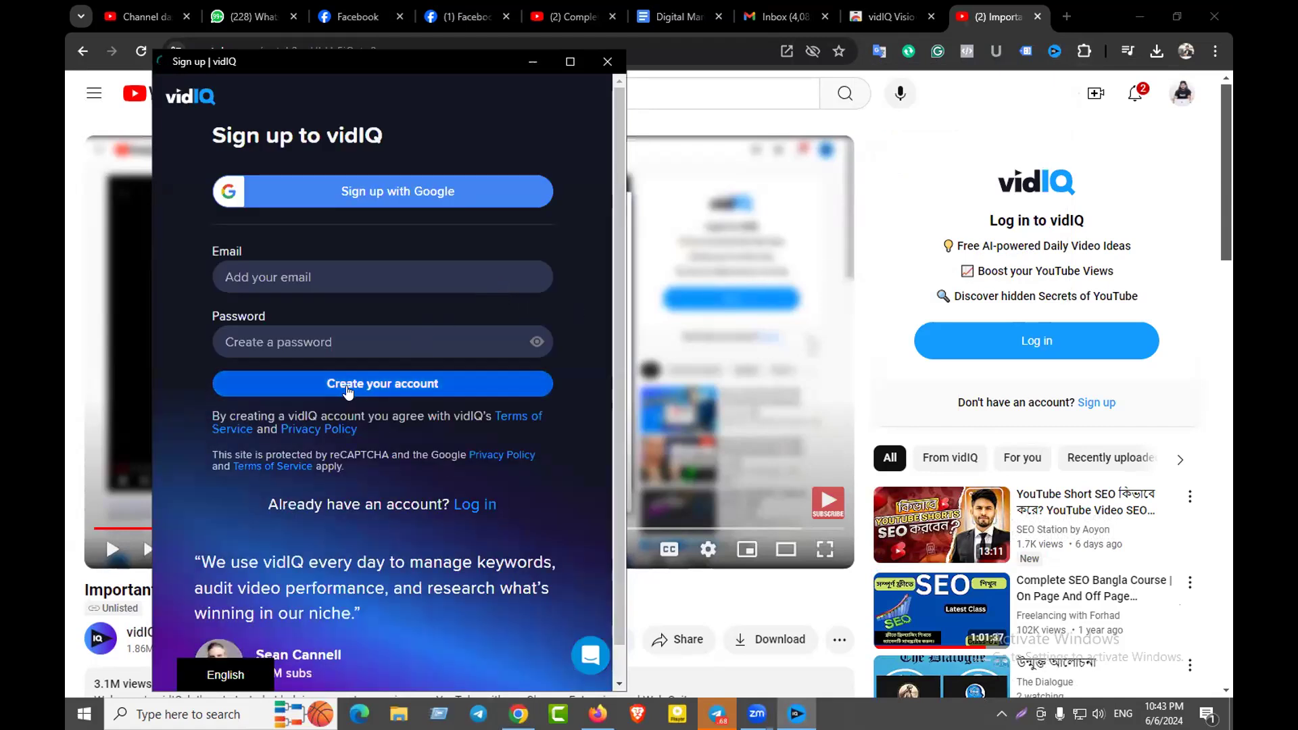
{"action": "left_click", "coordinate": [384, 394]}
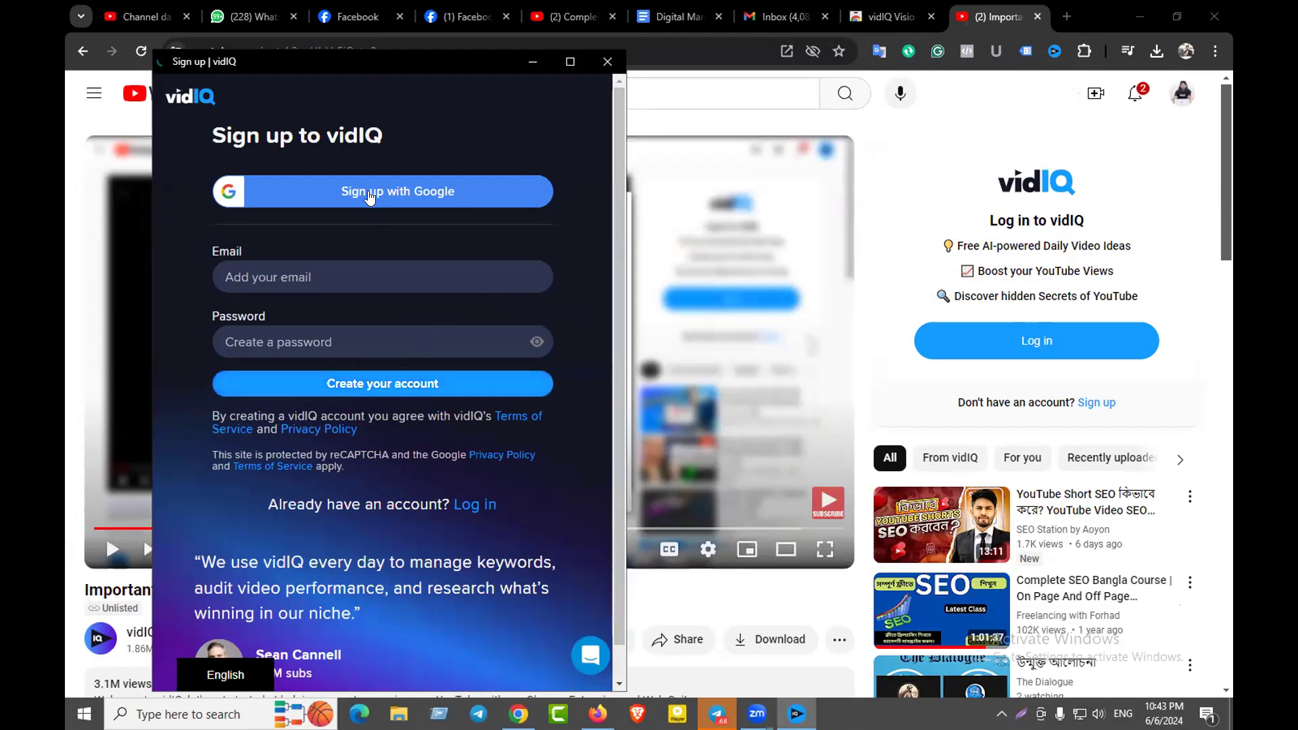
{"action": "left_click", "coordinate": [404, 193]}
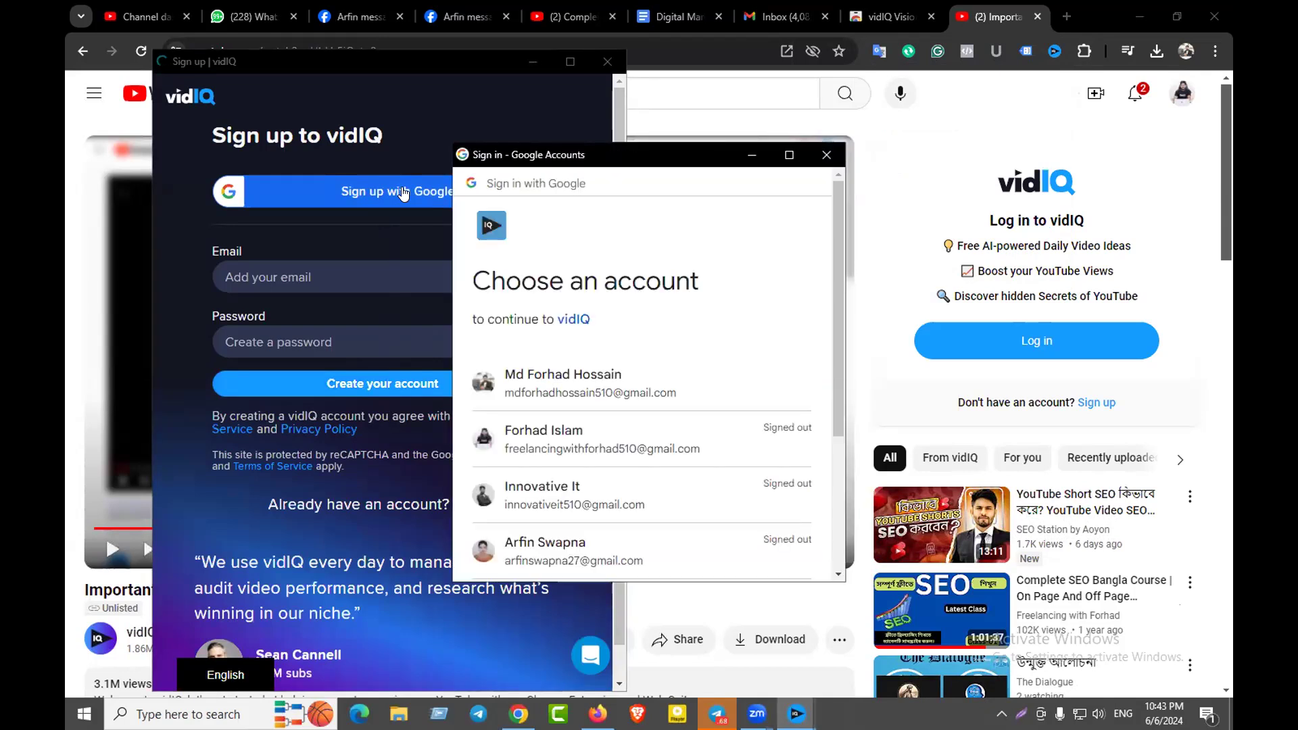
{"action": "scroll", "coordinate": [581, 299], "scroll_direction": "down", "scroll_amount": 1}
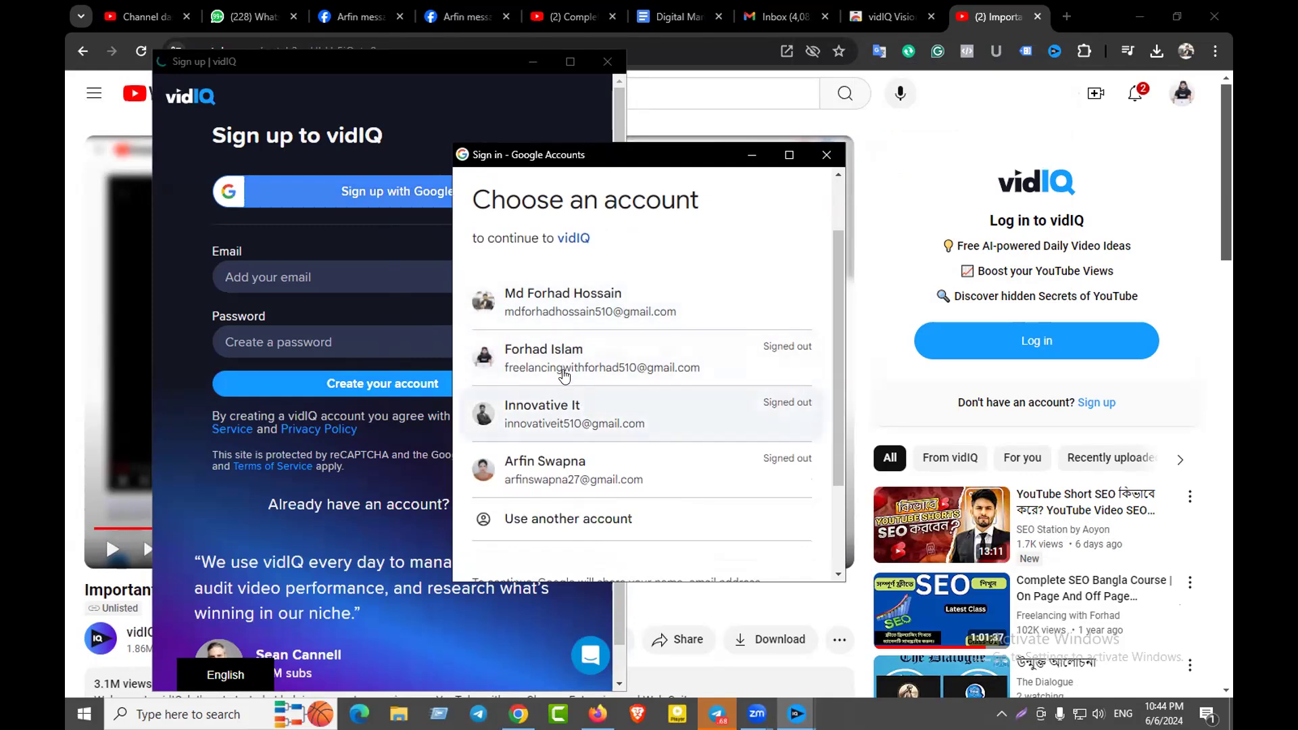
{"action": "scroll", "coordinate": [562, 371], "scroll_direction": "up", "scroll_amount": 1}
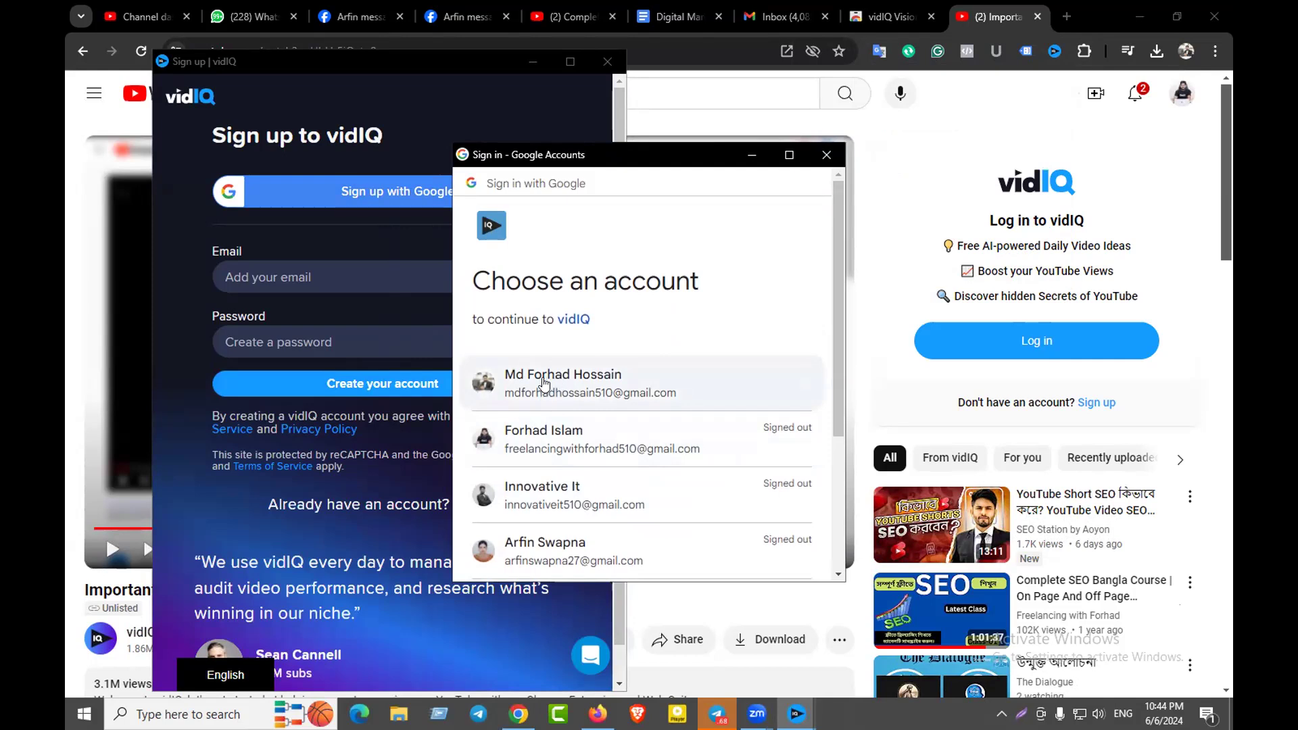
{"action": "left_click", "coordinate": [567, 387]}
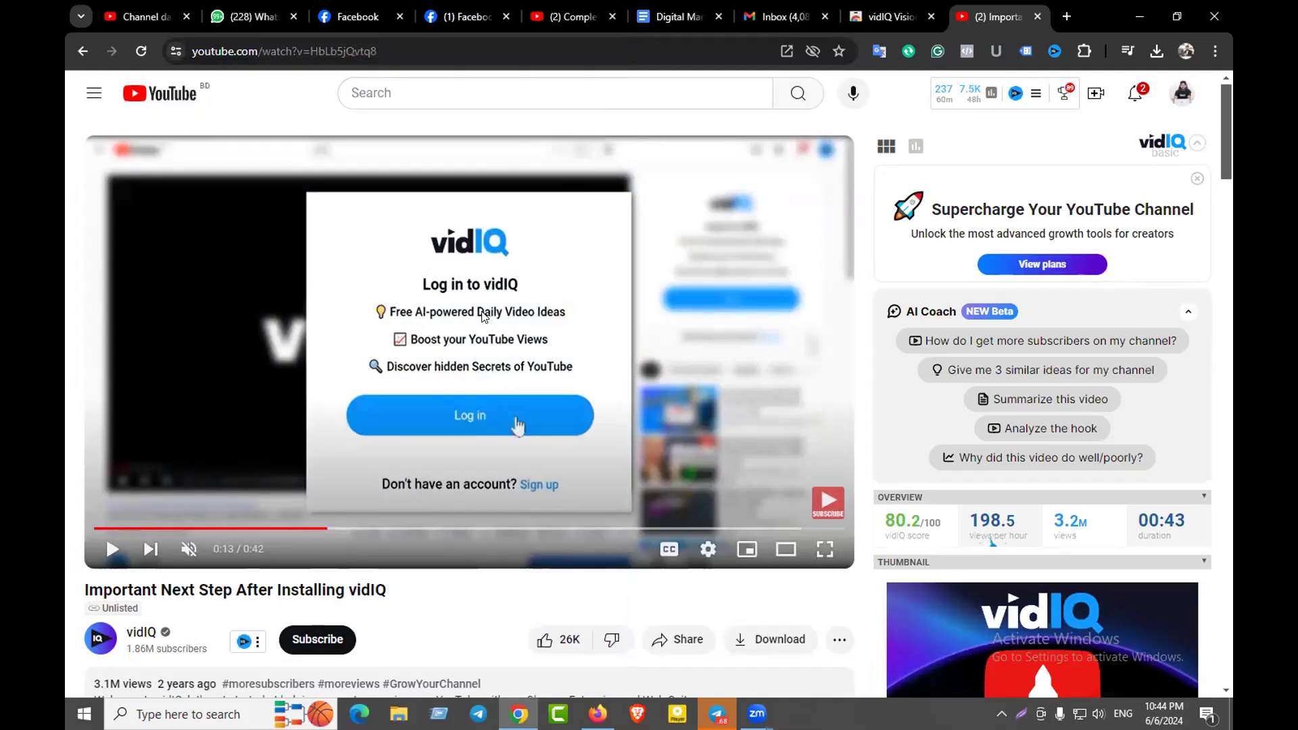
Check the account email shown in the vidIQ extension
{"action": "left_click", "coordinate": [1056, 50]}
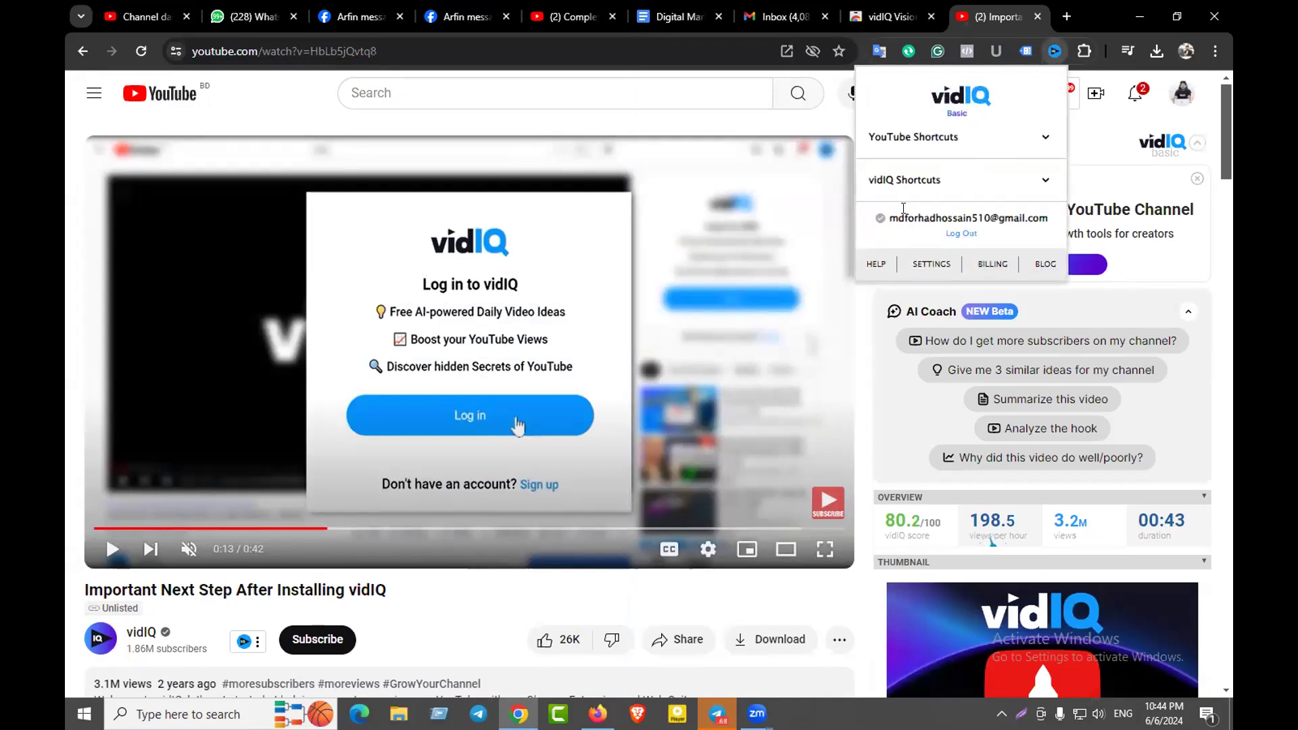
{"action": "left_click_drag", "start_coordinate": [893, 217], "coordinate": [1014, 210]}
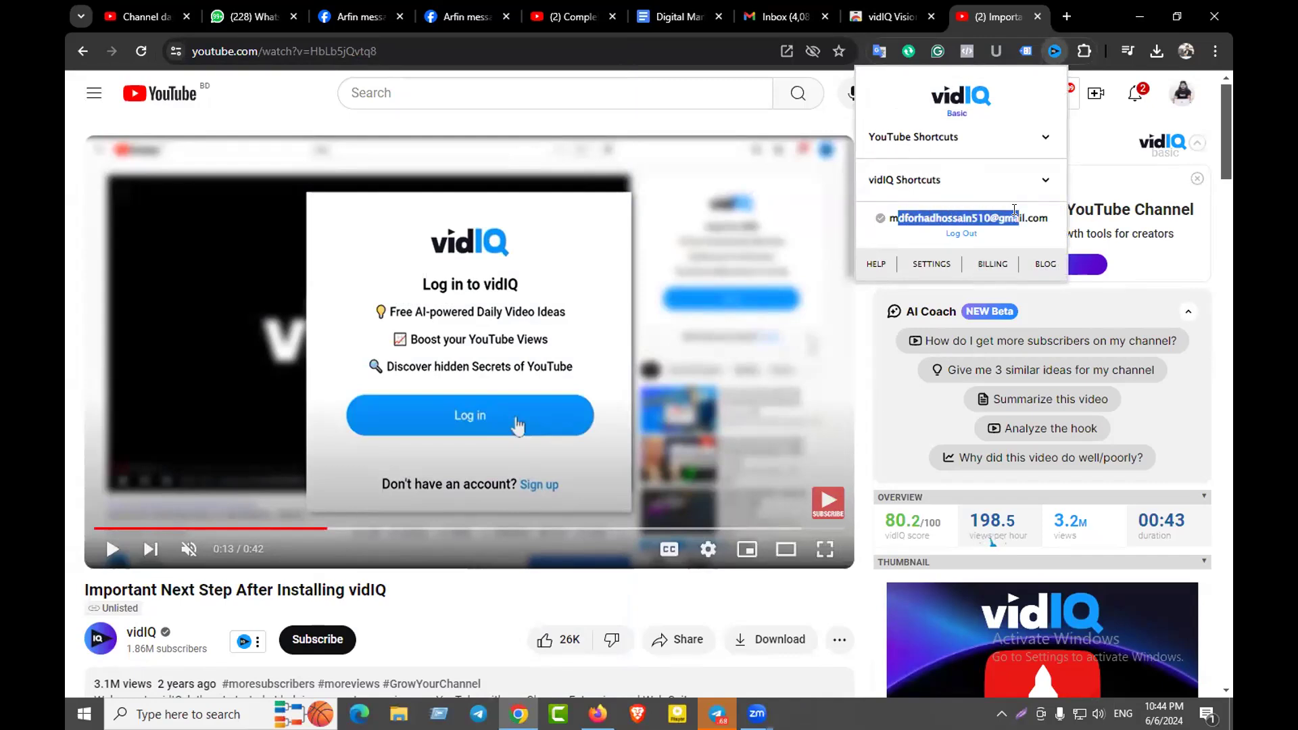
{"action": "left_click", "coordinate": [999, 217]}
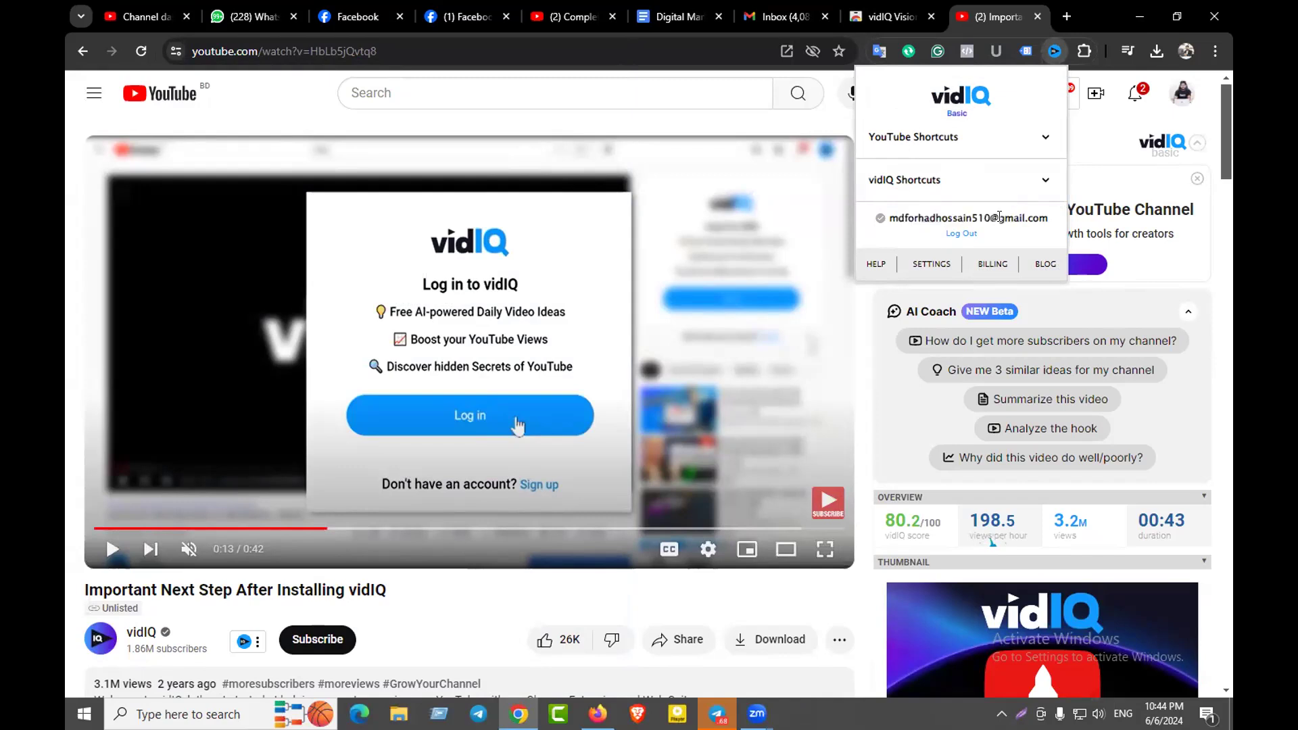
{"action": "left_click", "coordinate": [827, 117]}
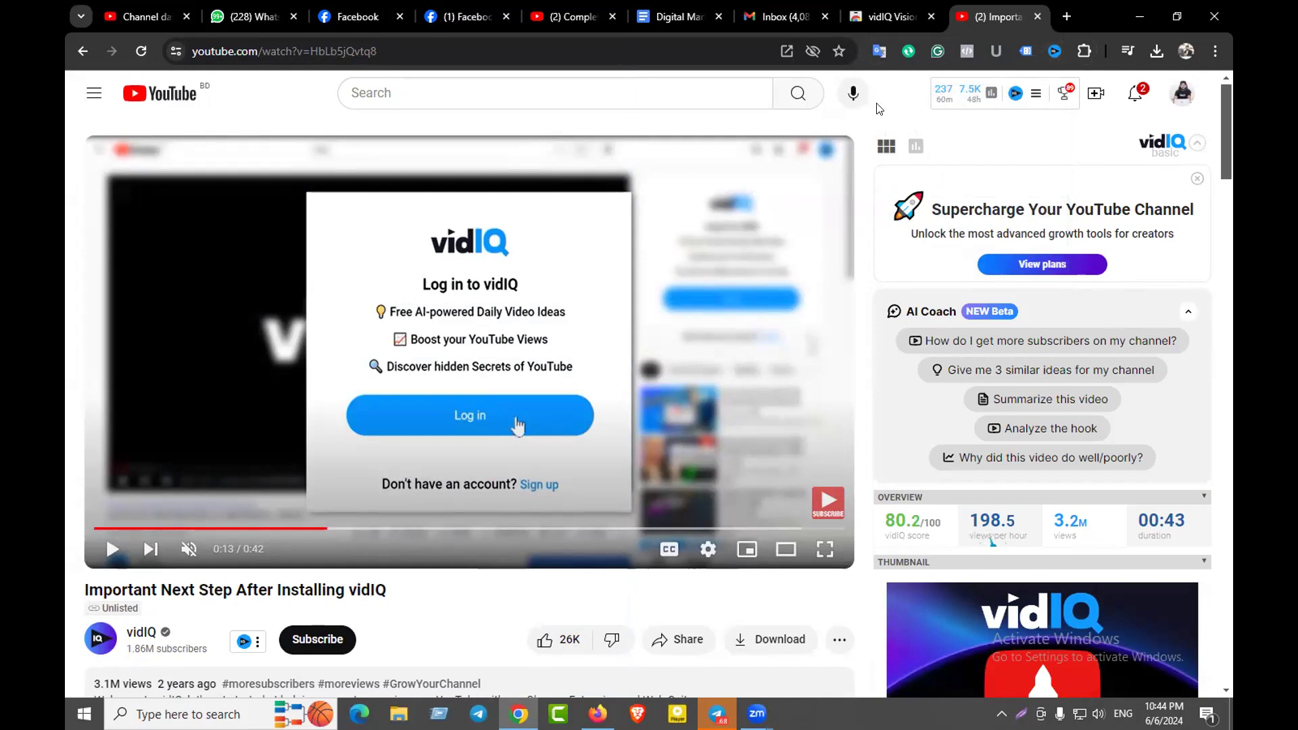
Return to the YouTube Studio channel dashboard and reload it so the vidIQ tools load
{"action": "left_click", "coordinate": [144, 16]}
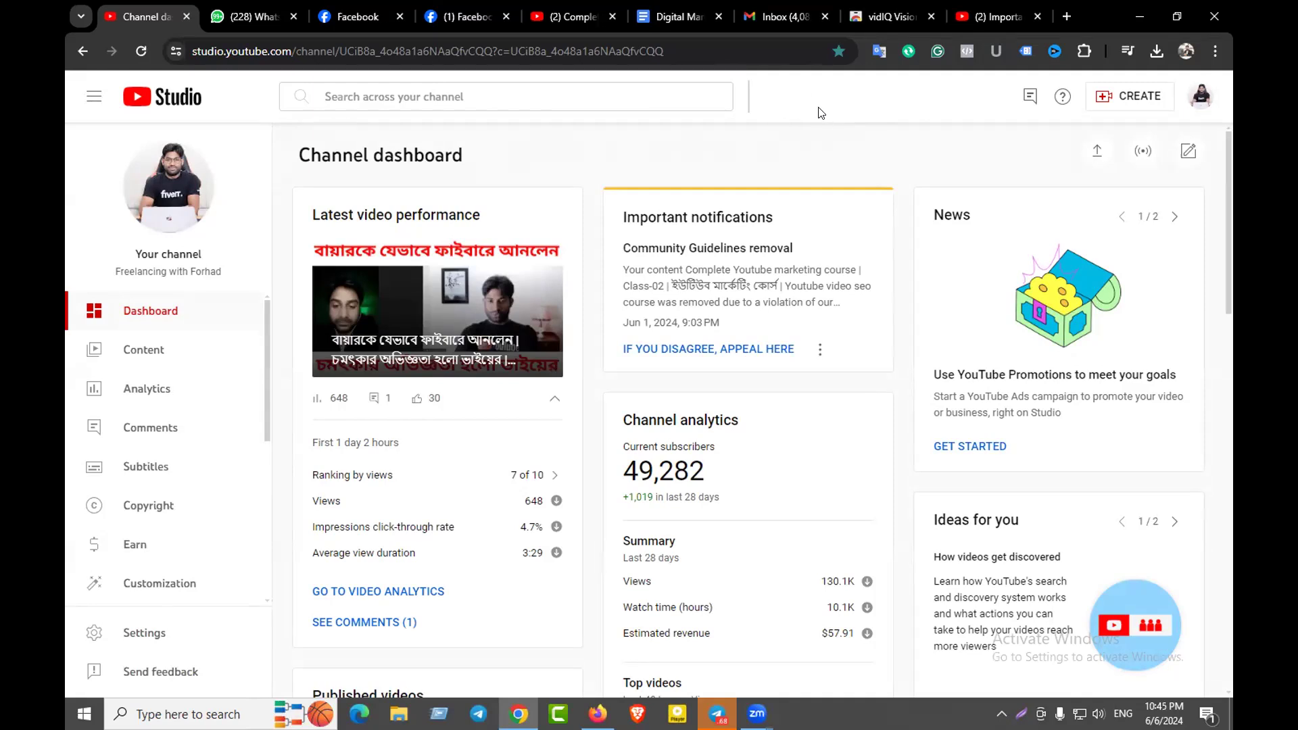
{"action": "left_click", "coordinate": [141, 51]}
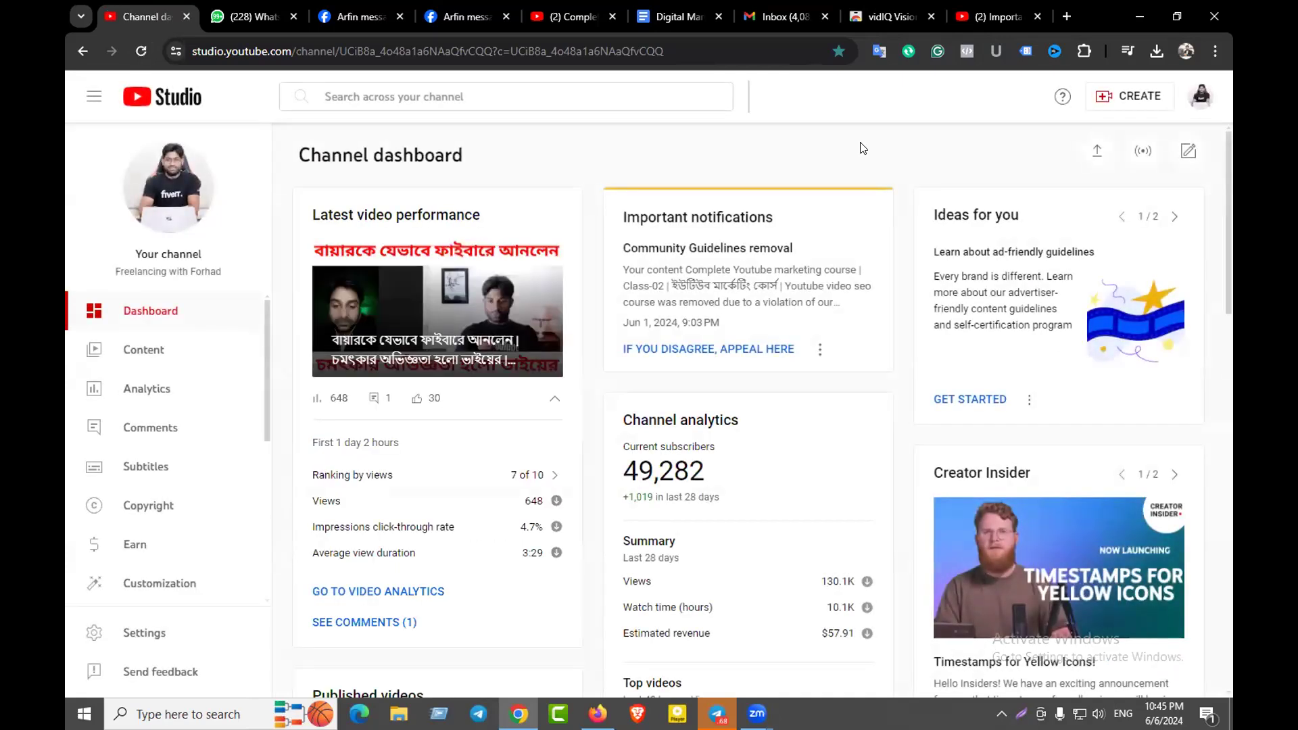
{"action": "mouse_move", "coordinate": [811, 108]}
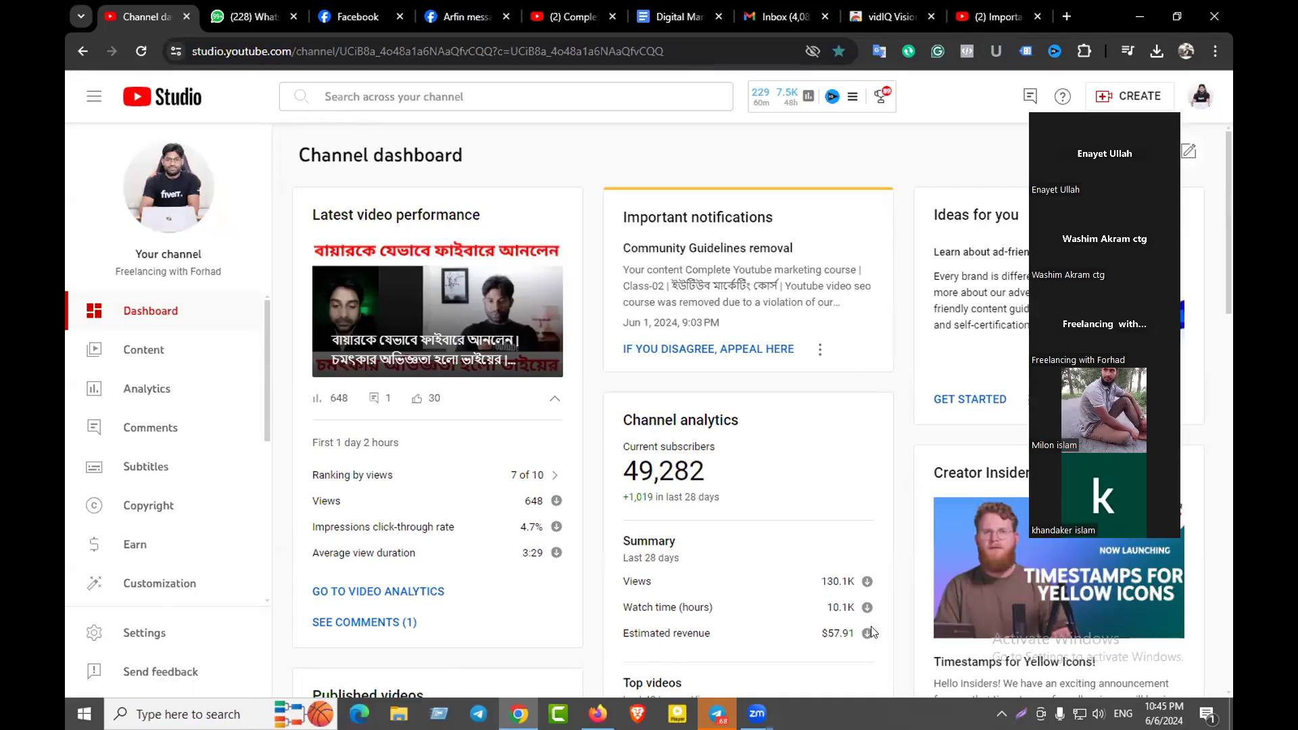
Switch to the Zoom meeting and back to YouTube Studio, and open the latest video's details from the channel content
{"action": "key", "text": "alt+s"}
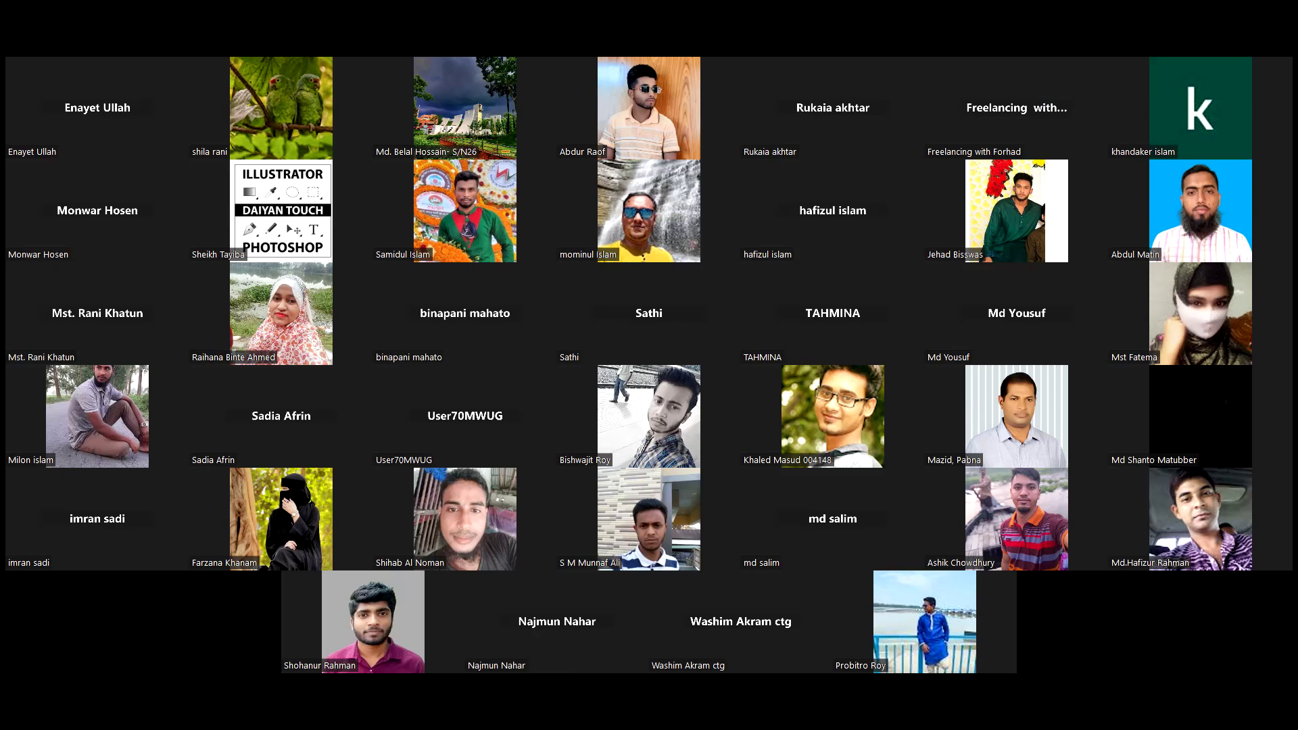
{"action": "key", "text": "alt+Tab"}
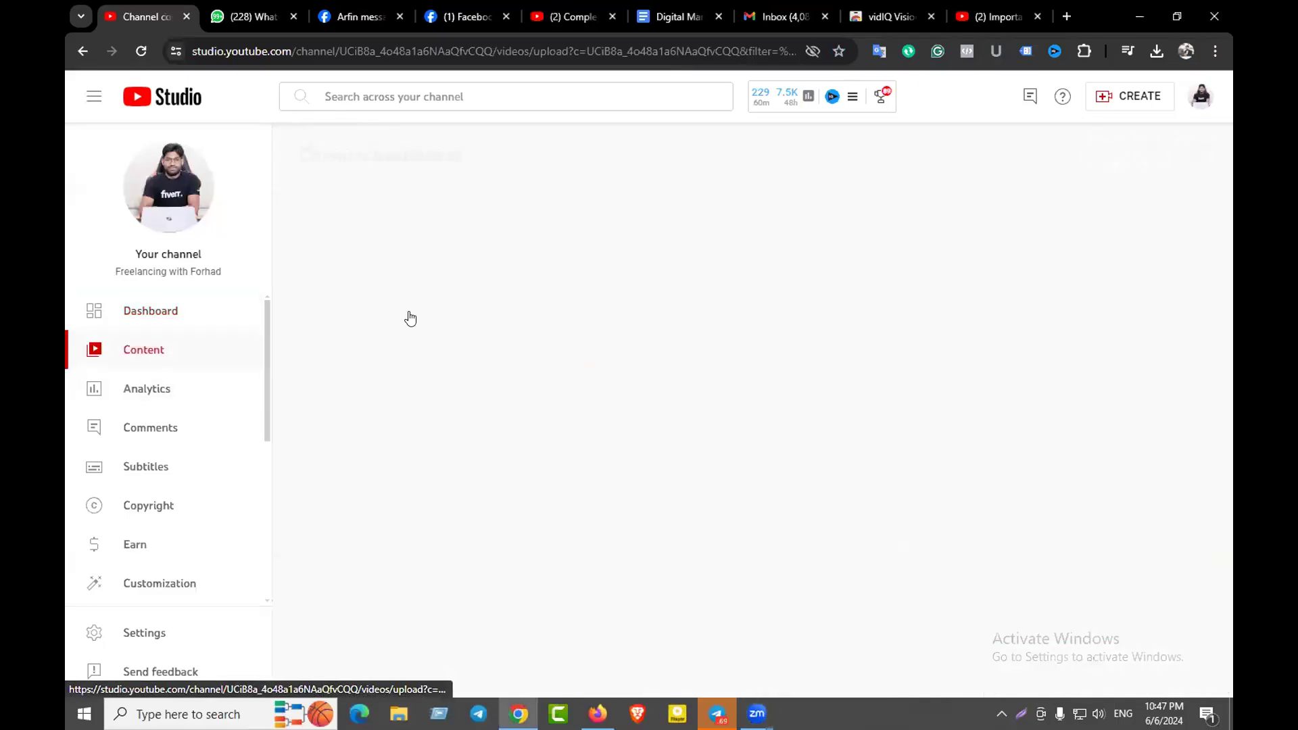
{"action": "left_click", "coordinate": [449, 344]}
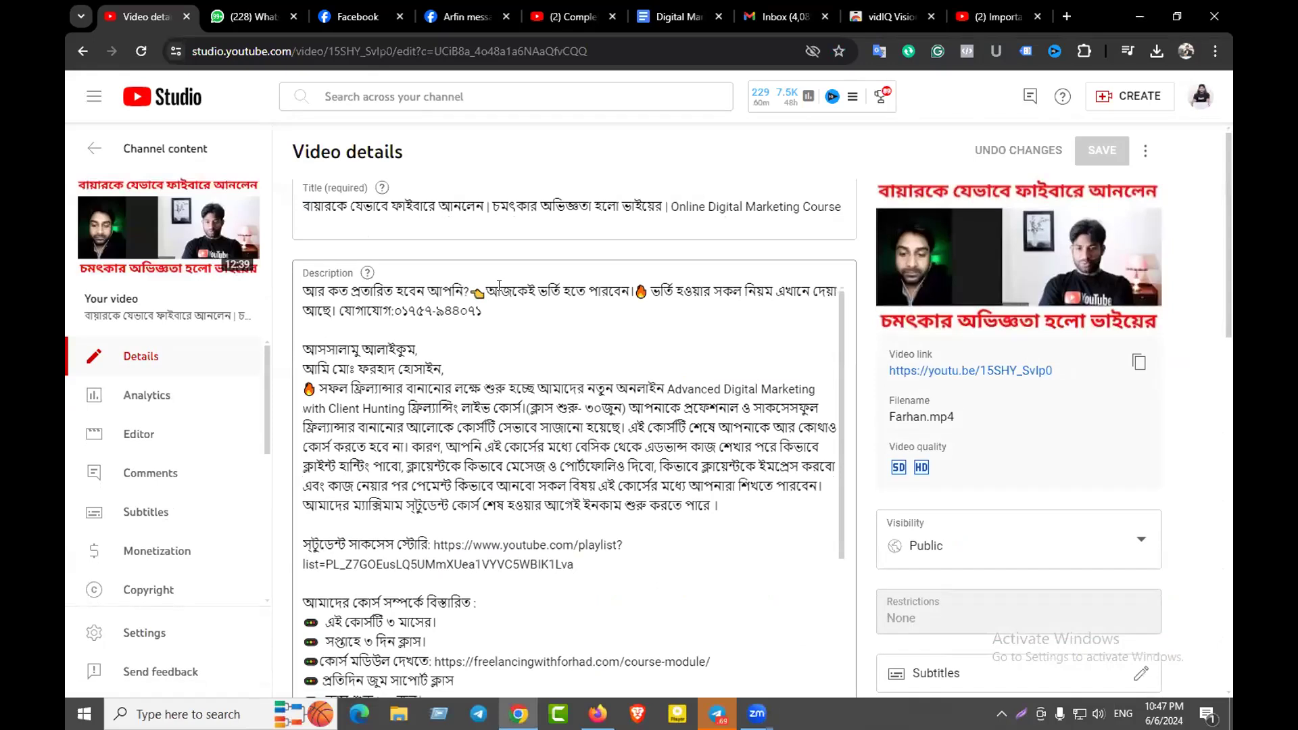
Examine the available category options in the video's details, closing the list without choosing another one
{"action": "scroll", "coordinate": [637, 365], "scroll_direction": "down", "scroll_amount": 5}
{"action": "scroll", "coordinate": [763, 492], "scroll_direction": "down", "scroll_amount": 7}
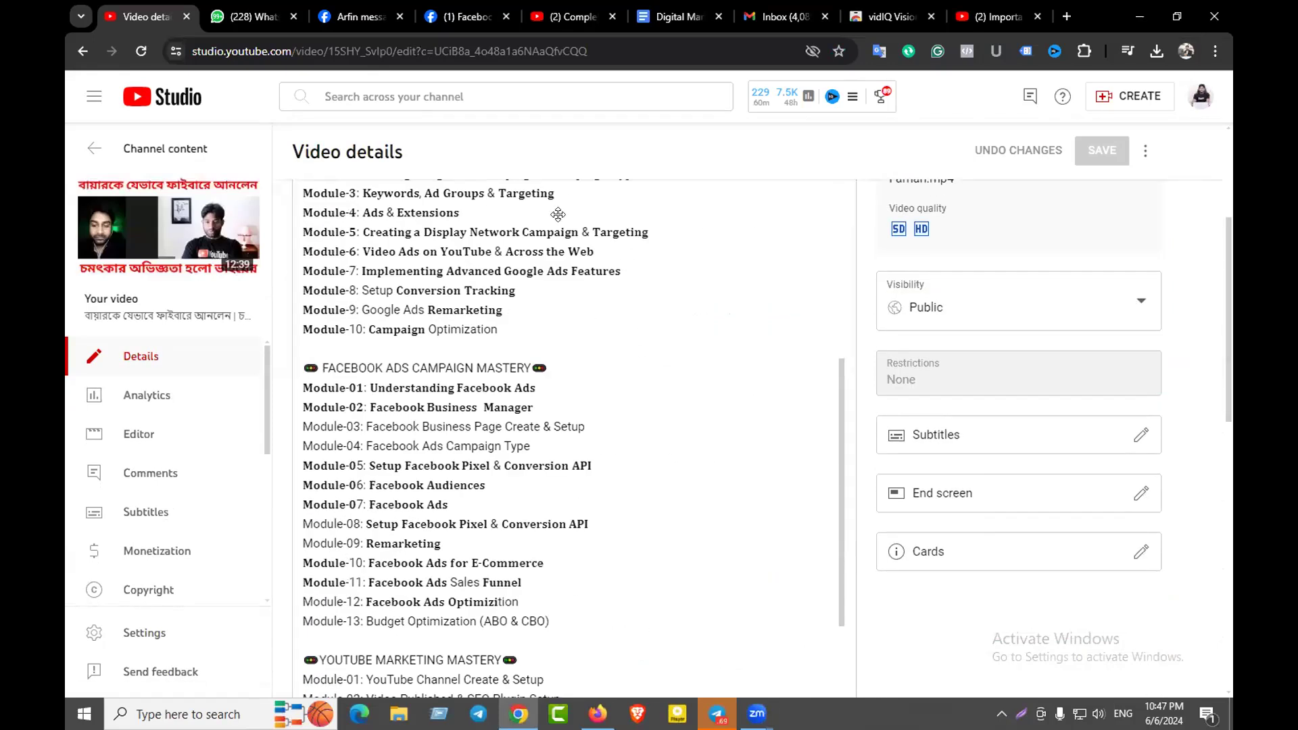
{"action": "scroll", "coordinate": [521, 472], "scroll_direction": "down", "scroll_amount": 20}
{"action": "scroll", "coordinate": [446, 477], "scroll_direction": "down", "scroll_amount": 18}
{"action": "scroll", "coordinate": [432, 484], "scroll_direction": "up", "scroll_amount": 4}
{"action": "scroll", "coordinate": [406, 419], "scroll_direction": "down", "scroll_amount": 4}
{"action": "scroll", "coordinate": [421, 463], "scroll_direction": "down", "scroll_amount": 5}
{"action": "left_click", "coordinate": [362, 399]}
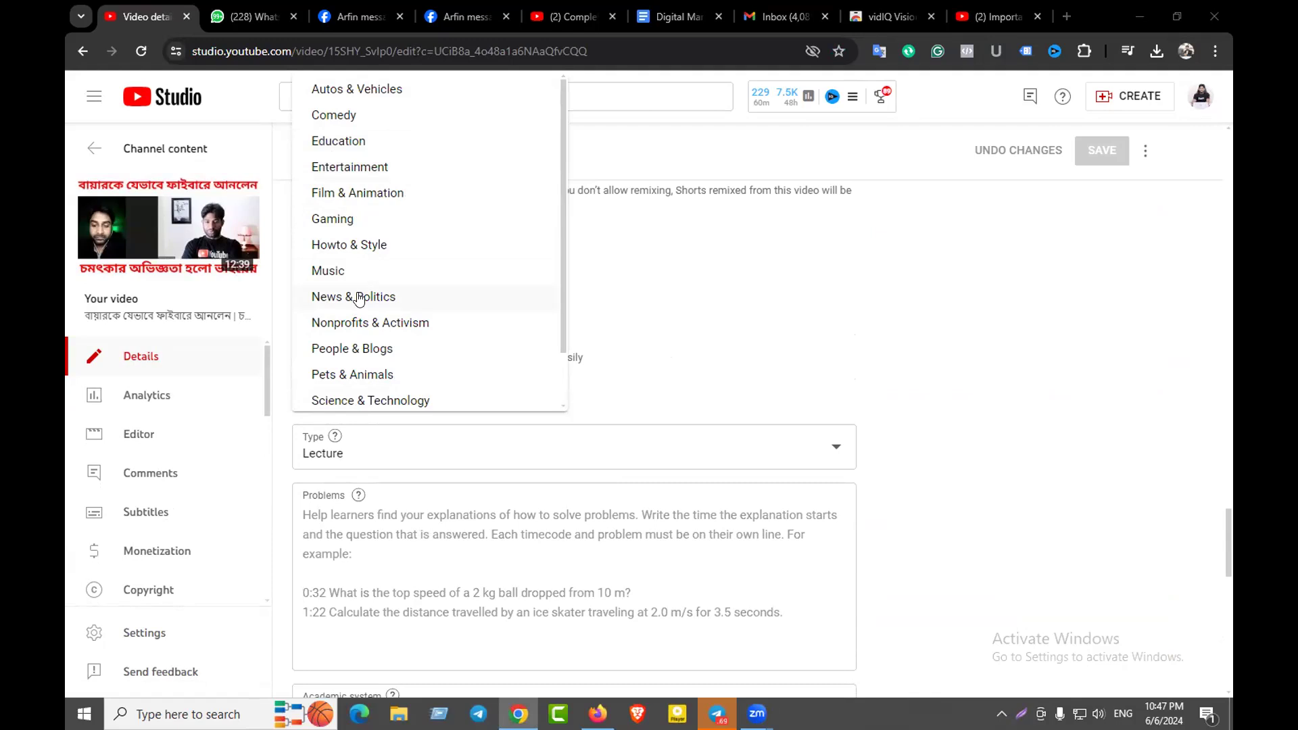
{"action": "scroll", "coordinate": [362, 298], "scroll_direction": "down", "scroll_amount": 1}
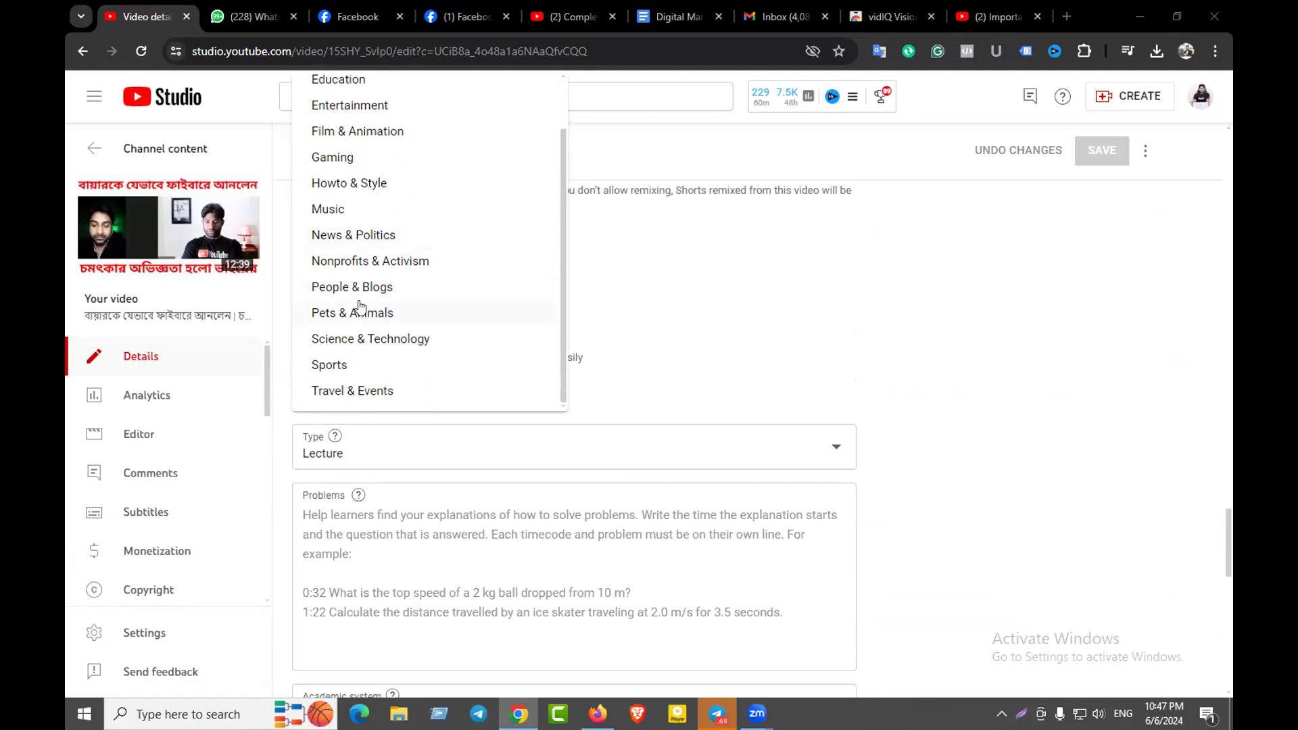
{"action": "scroll", "coordinate": [359, 306], "scroll_direction": "up", "scroll_amount": 1}
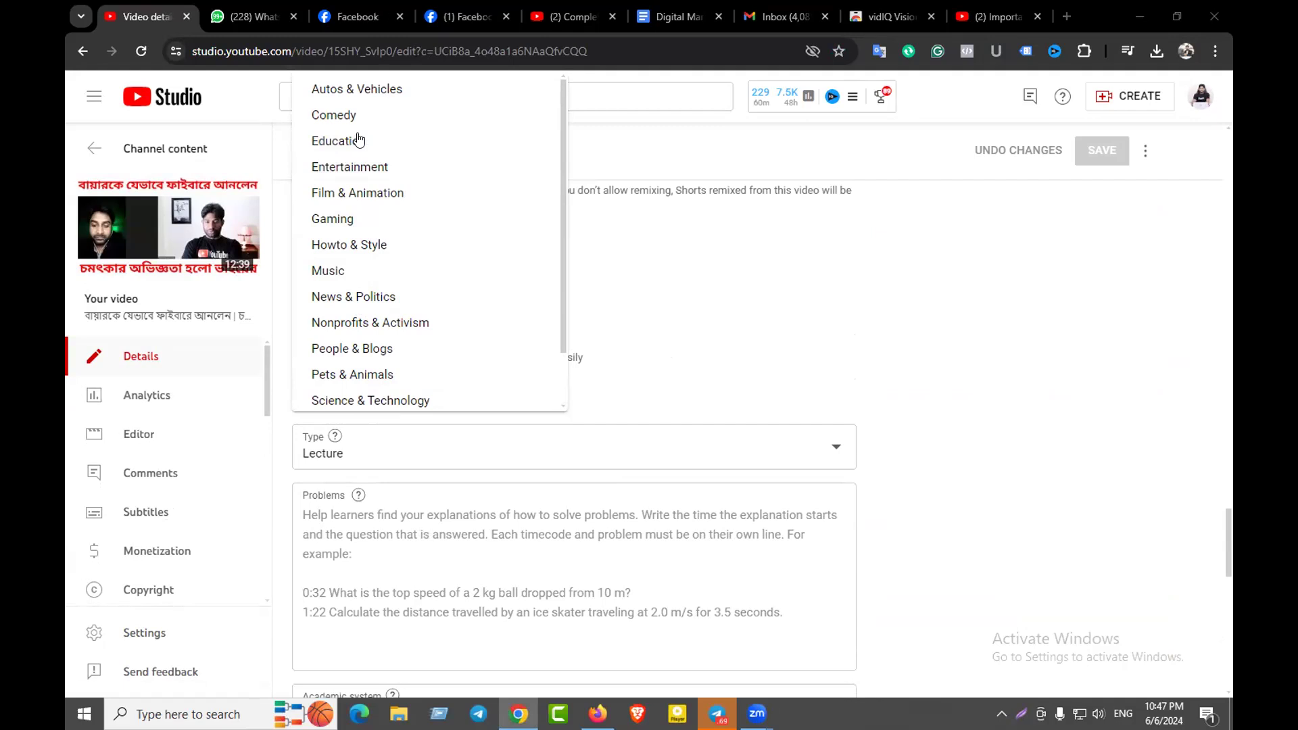
{"action": "scroll", "coordinate": [378, 229], "scroll_direction": "down", "scroll_amount": 1}
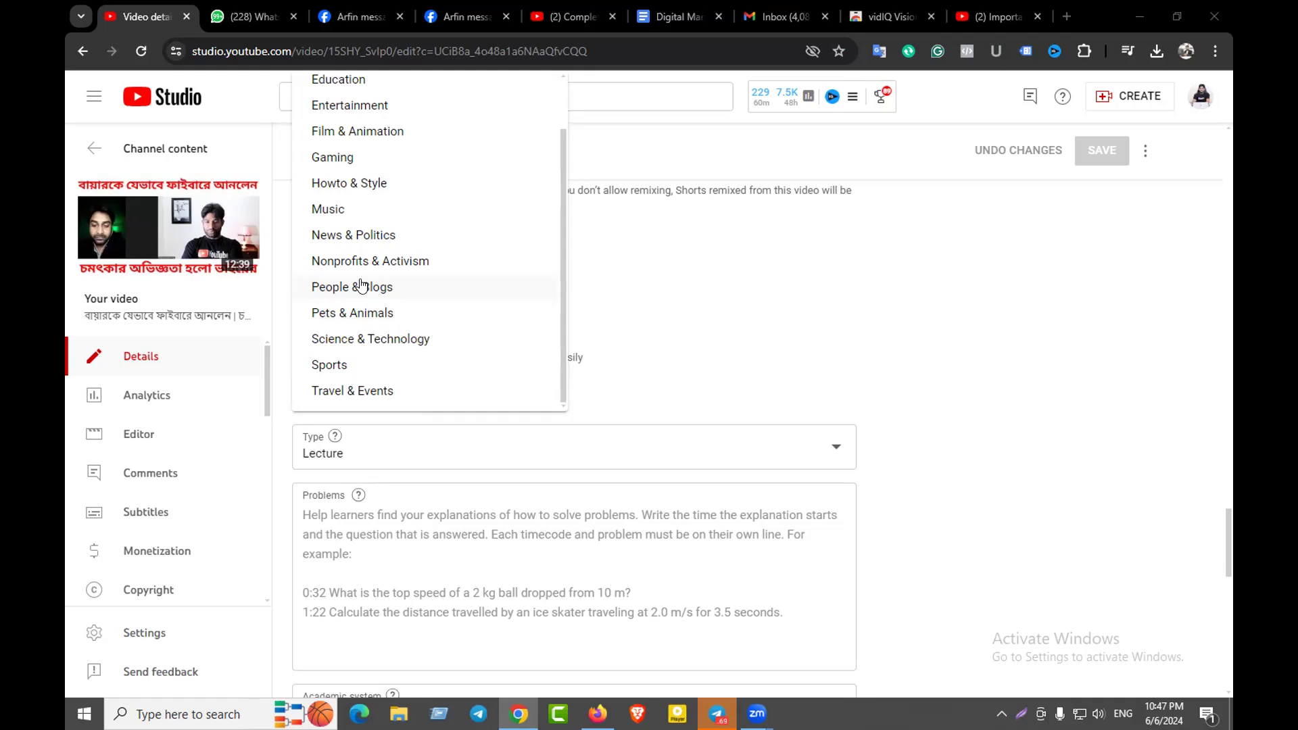
{"action": "scroll", "coordinate": [358, 196], "scroll_direction": "up", "scroll_amount": 1}
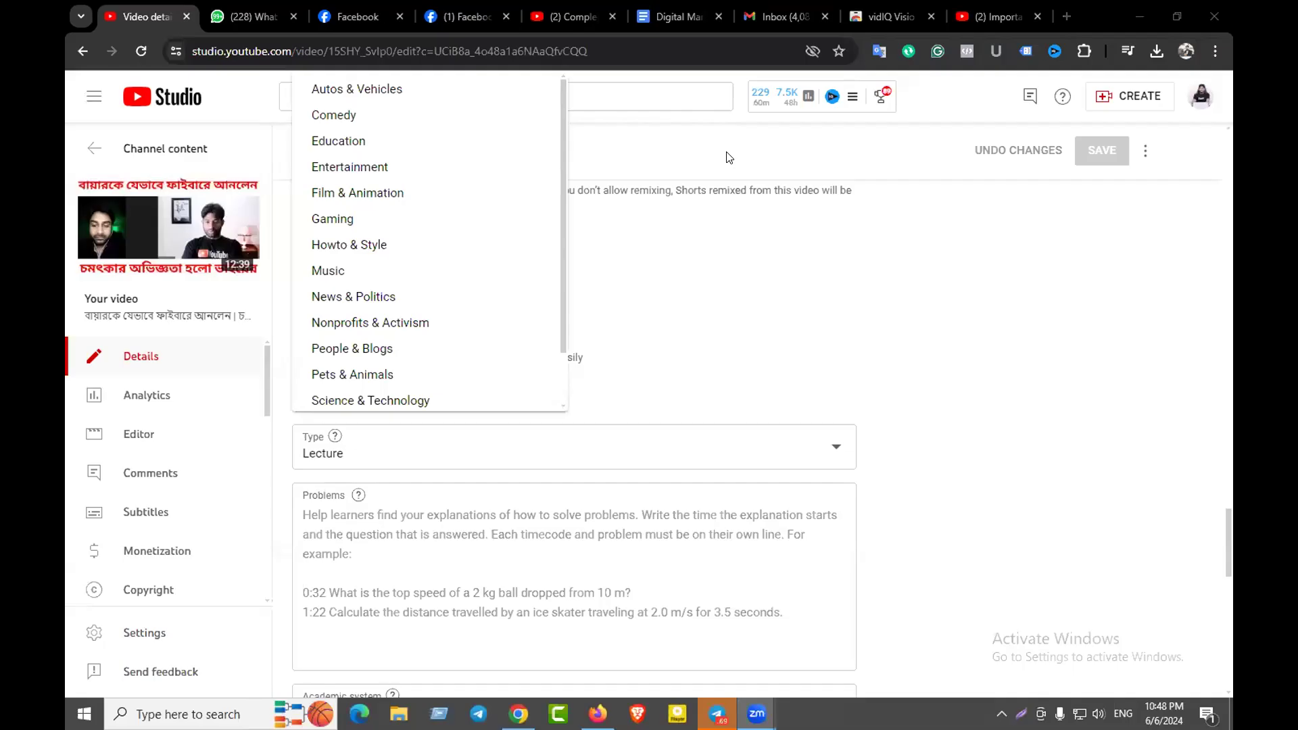
{"action": "key", "text": "Escape"}
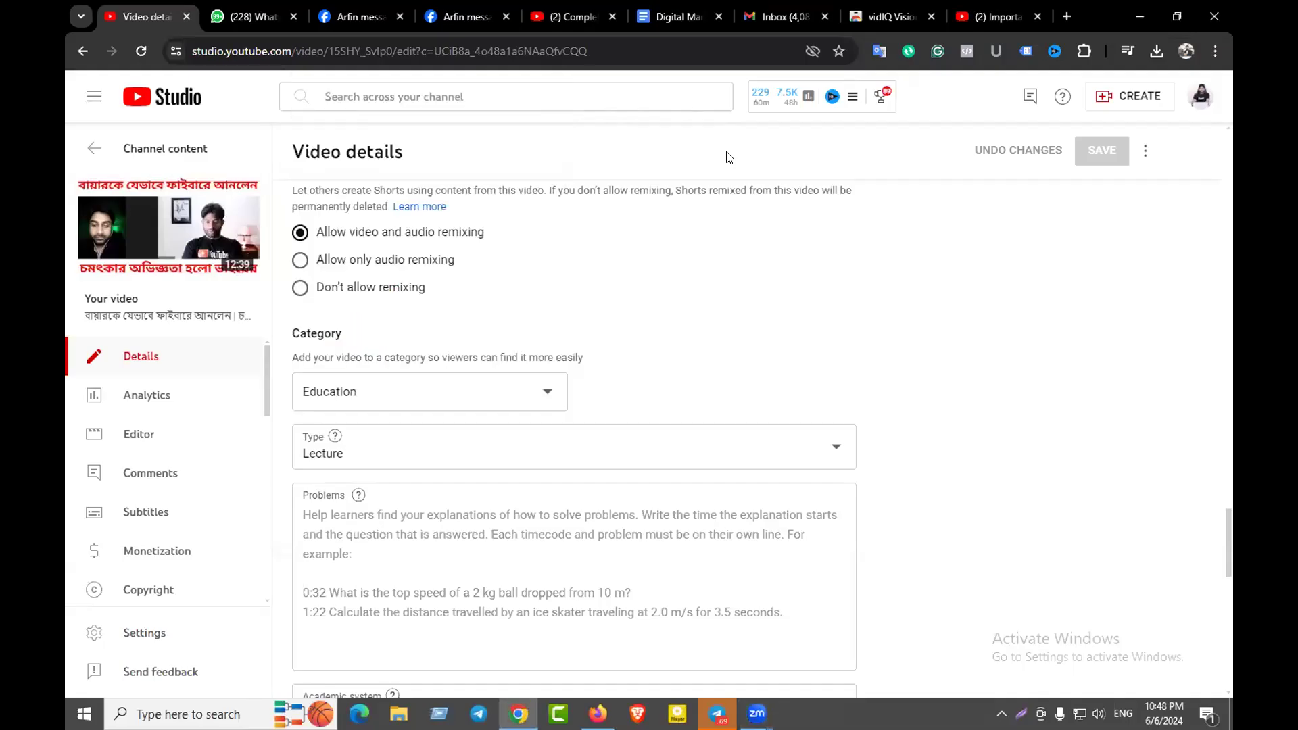
Open the channel settings from the video details and show the channel's user permissions
{"action": "scroll", "coordinate": [148, 582], "scroll_direction": "down", "scroll_amount": 3}
{"action": "scroll", "coordinate": [149, 583], "scroll_direction": "down", "scroll_amount": 3}
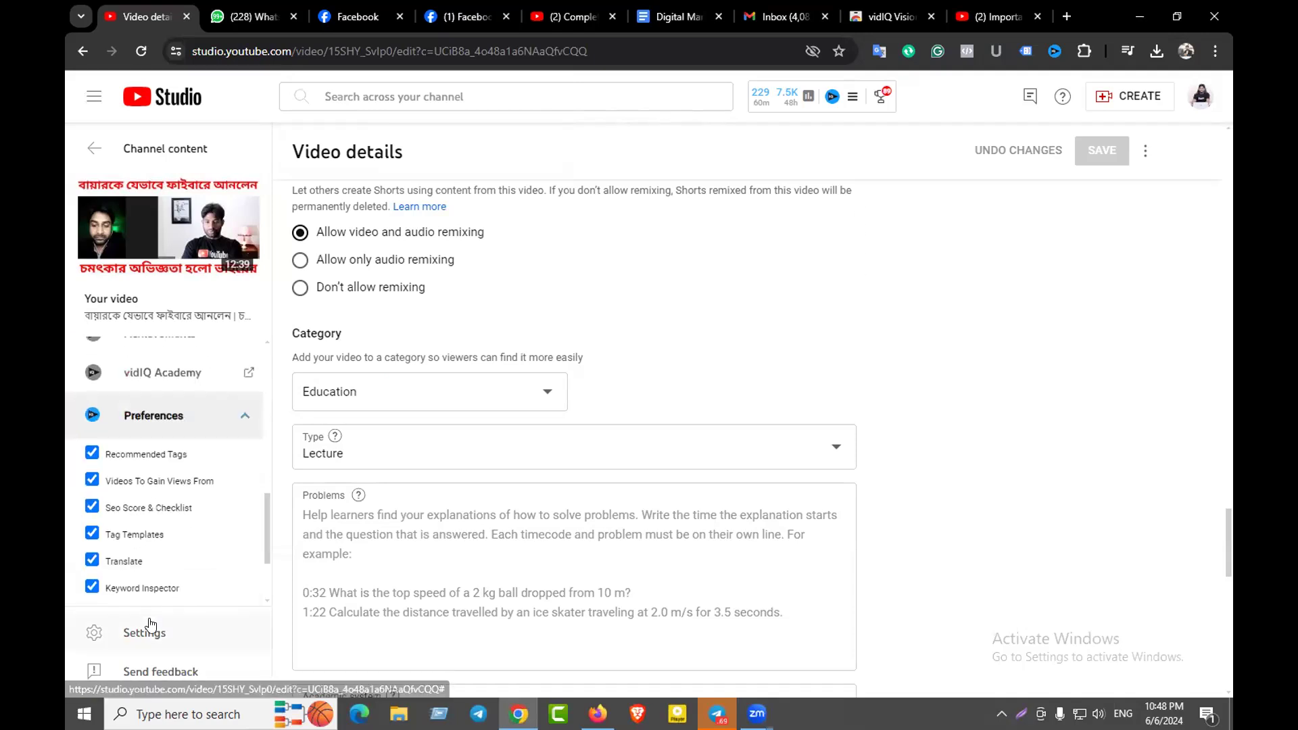
{"action": "left_click", "coordinate": [148, 630]}
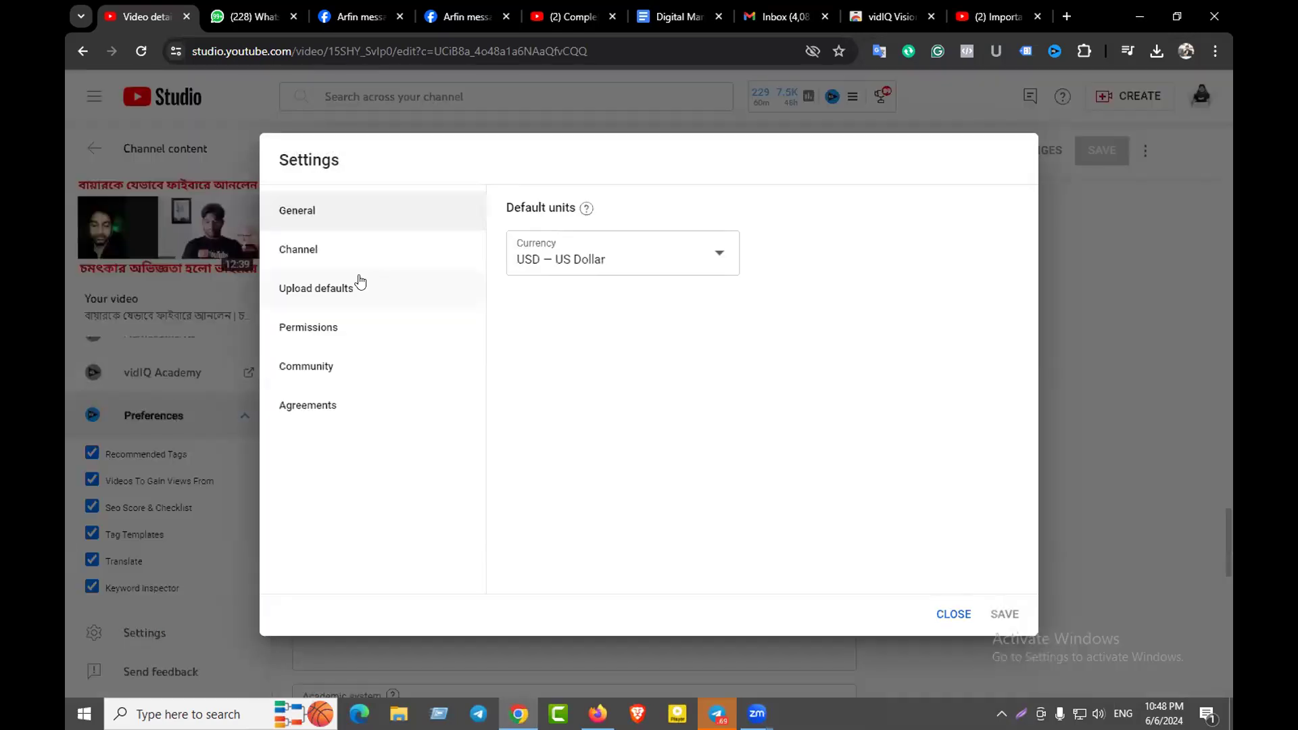
{"action": "left_click", "coordinate": [308, 328]}
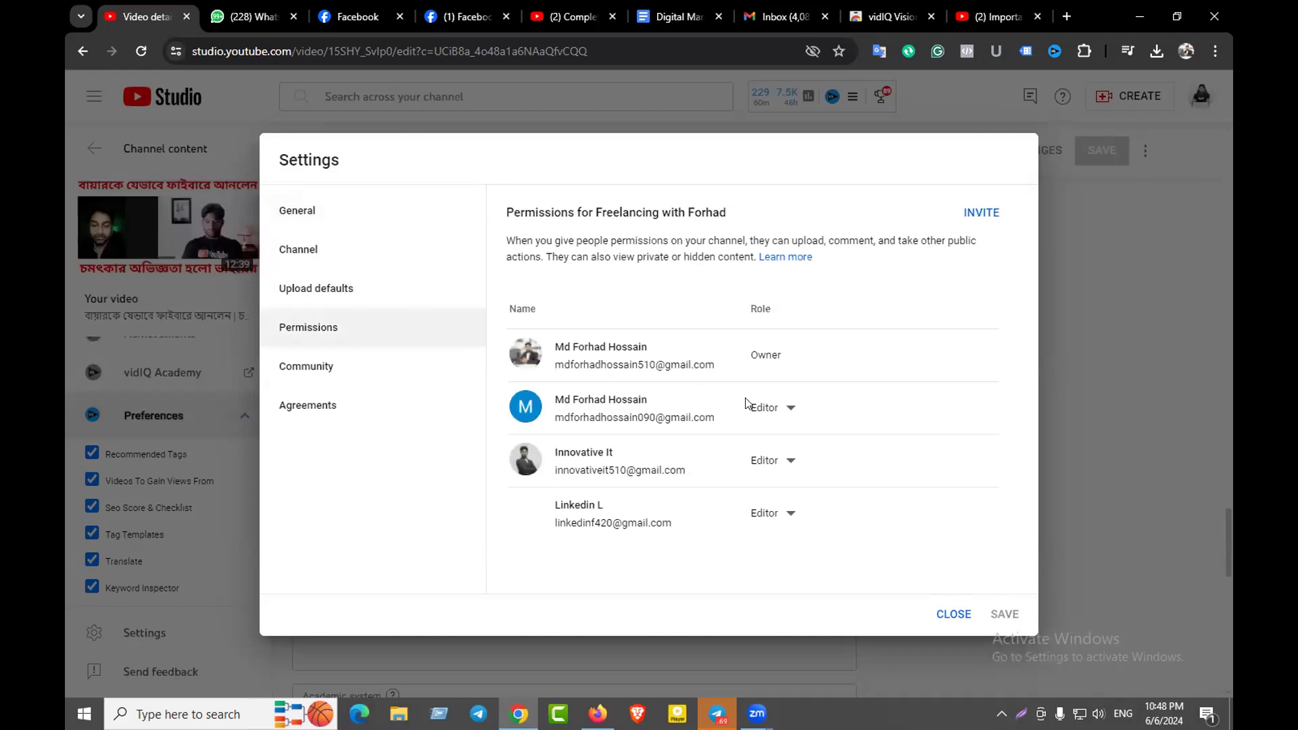
Examine the role options for the second listed account, highlighting the Editor role's description without choosing another role
{"action": "left_click", "coordinate": [784, 408]}
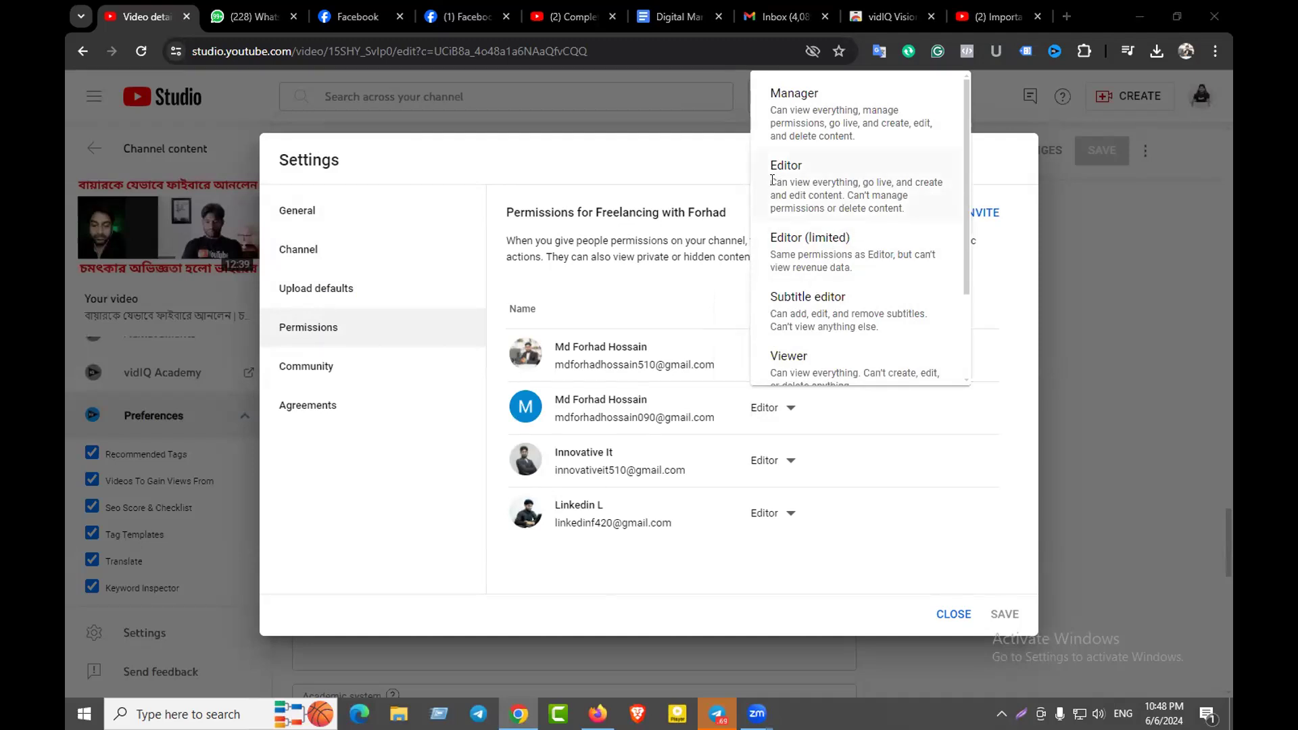
{"action": "left_click_drag", "start_coordinate": [770, 180], "coordinate": [899, 182]}
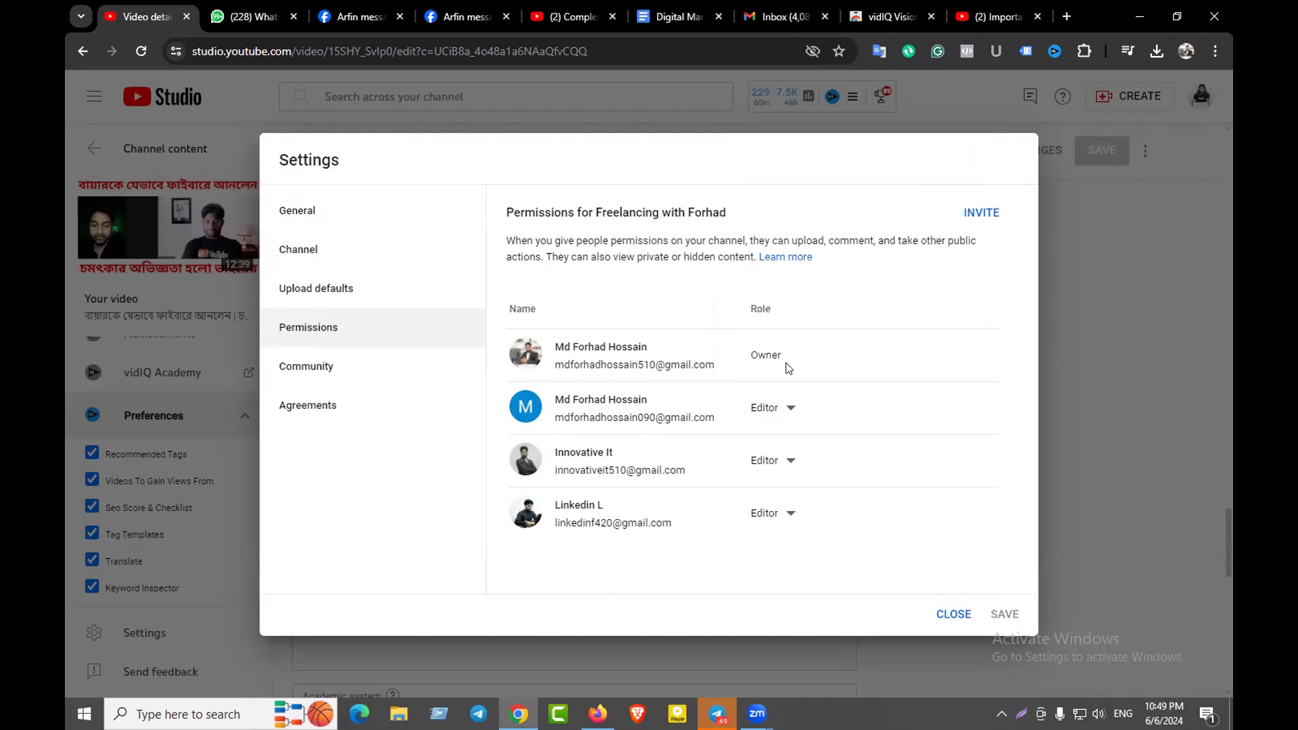
{"action": "left_click", "coordinate": [788, 407]}
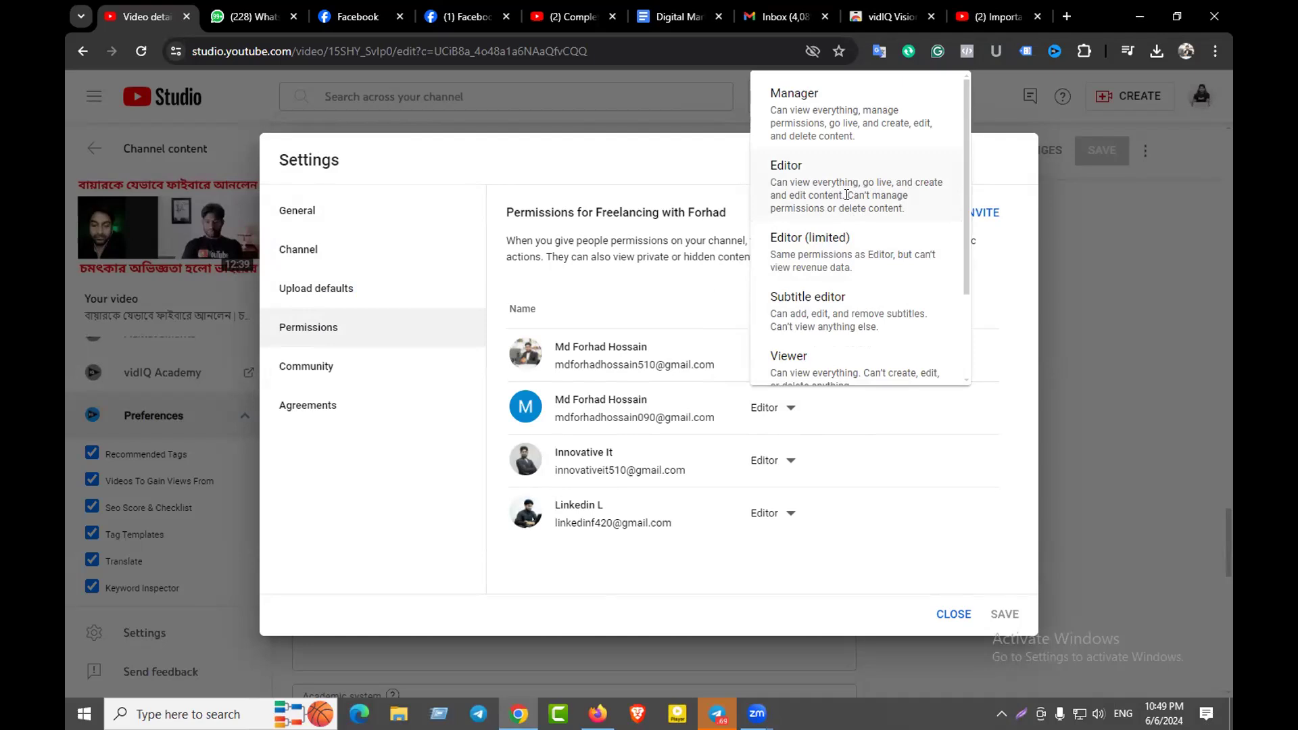
{"action": "left_click_drag", "start_coordinate": [846, 195], "coordinate": [903, 203]}
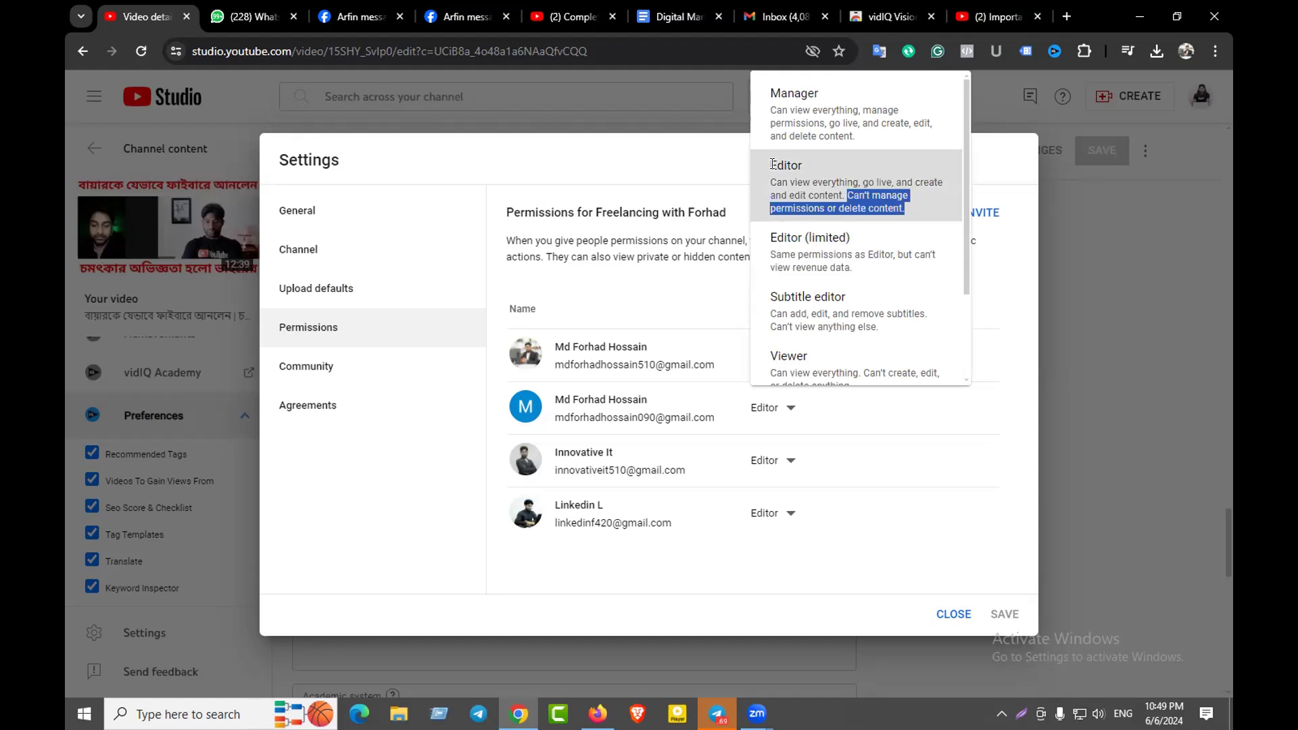
{"action": "left_click", "coordinate": [815, 209]}
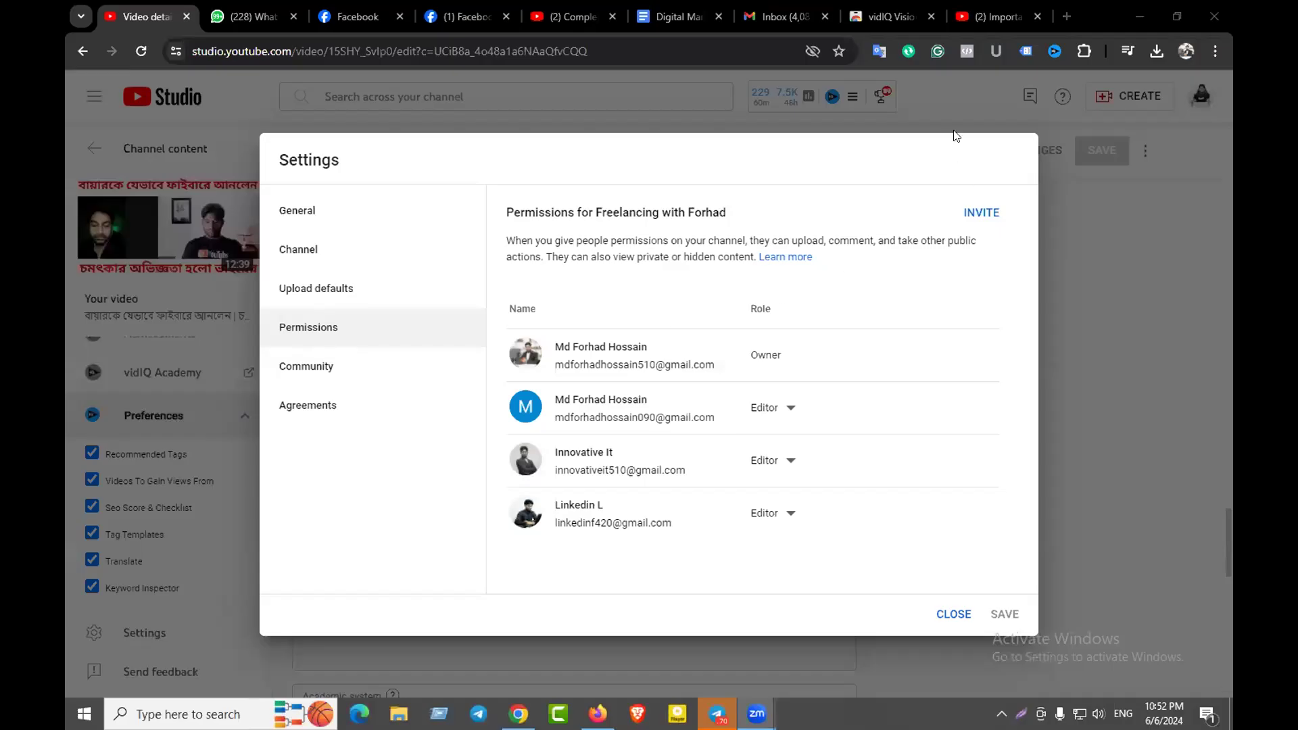
Close the channel settings and return through the channel content to the channel dashboard
{"action": "left_click", "coordinate": [947, 112]}
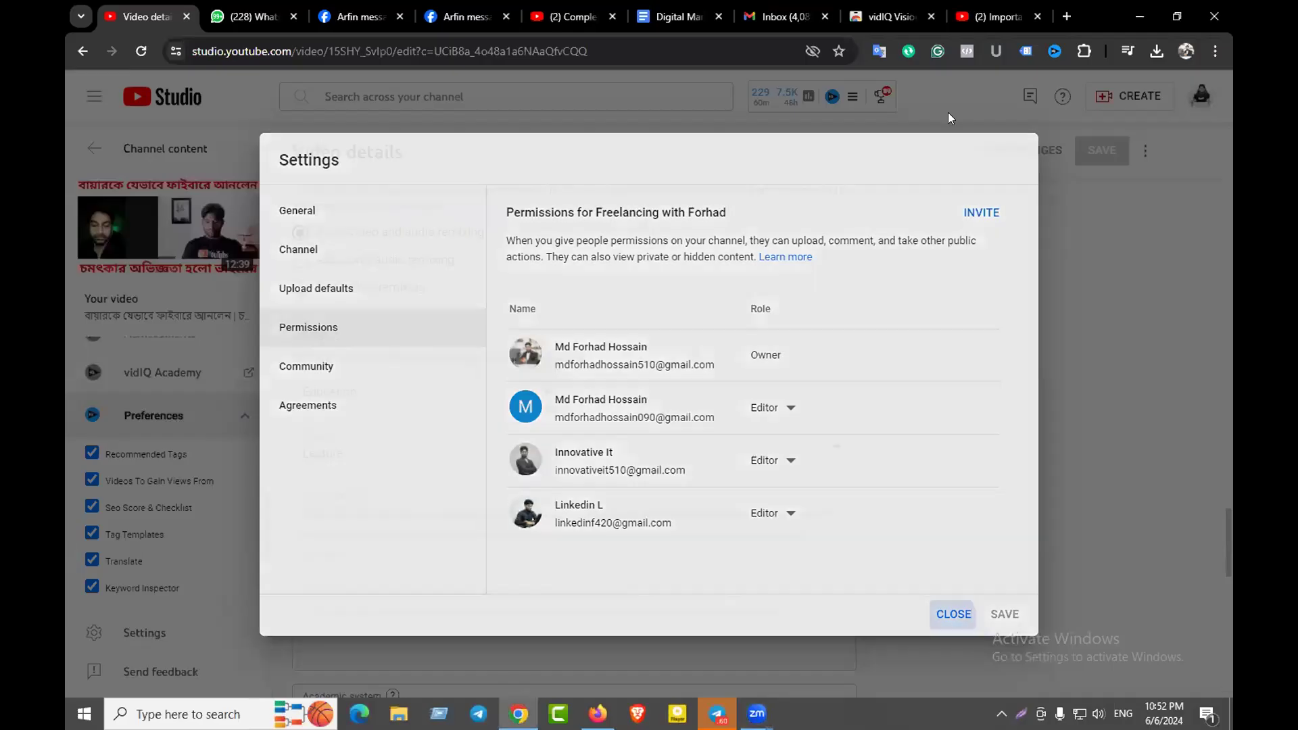
{"action": "left_click", "coordinate": [88, 143]}
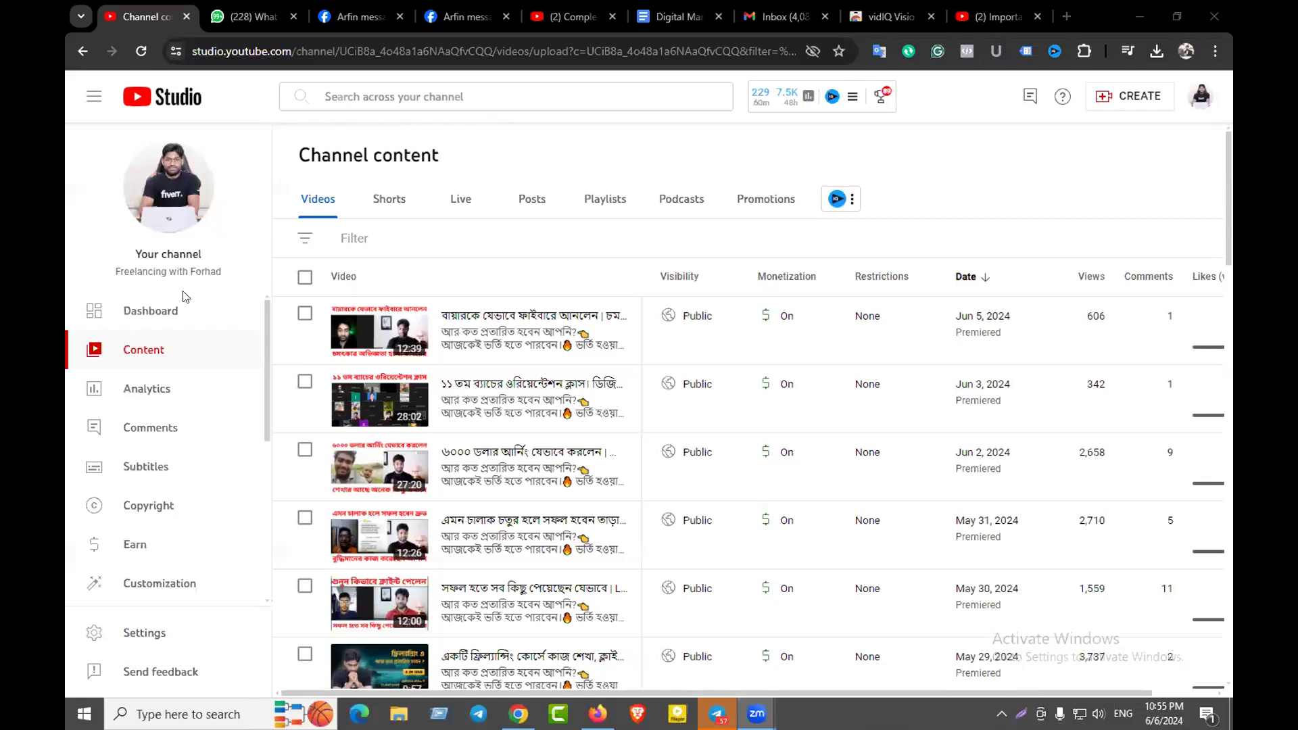
{"action": "left_click", "coordinate": [161, 305]}
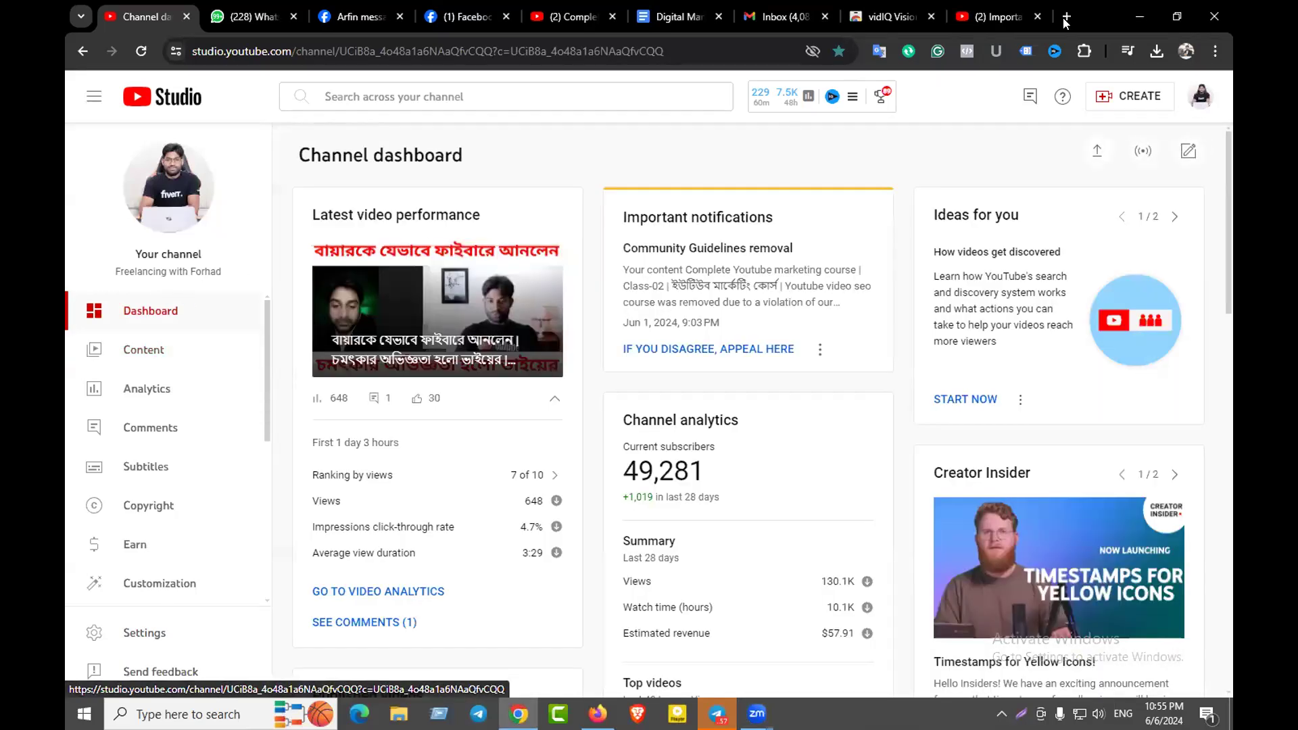
Search Google in a new tab for "june 5 usa shedule" and accept the corrected spelling "june 5 usa schedule"
{"action": "key", "text": "ctrl+t"}
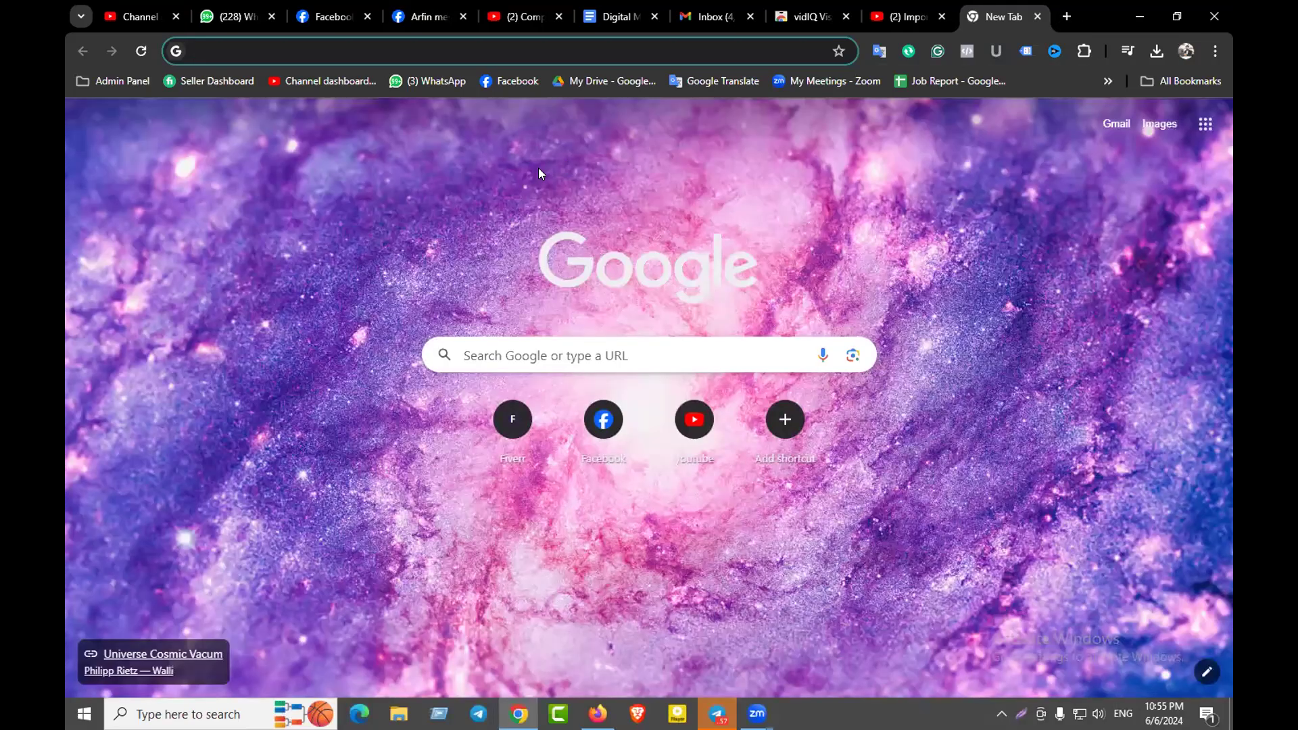
{"action": "type", "text": "usa"}
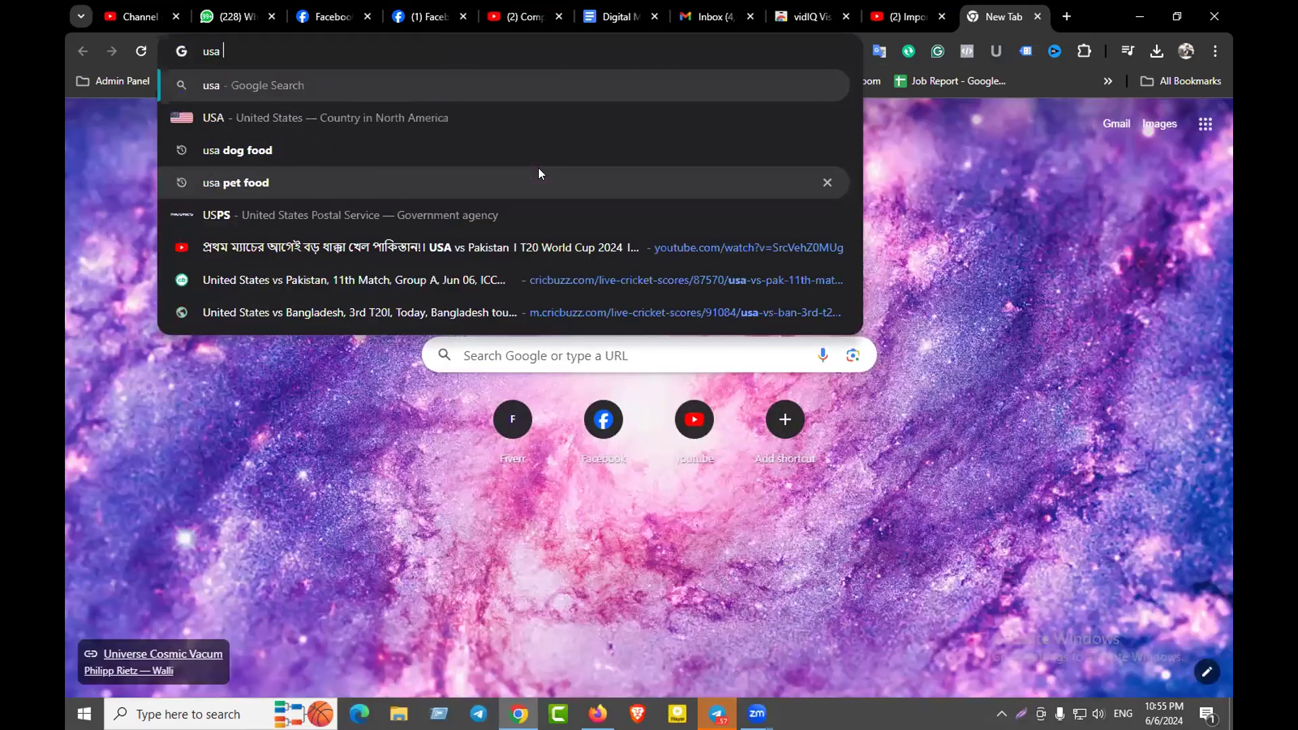
{"action": "key", "text": "BackSpace"}
{"action": "key", "text": "BackSpace"}
{"action": "key", "text": "BackSpace"}
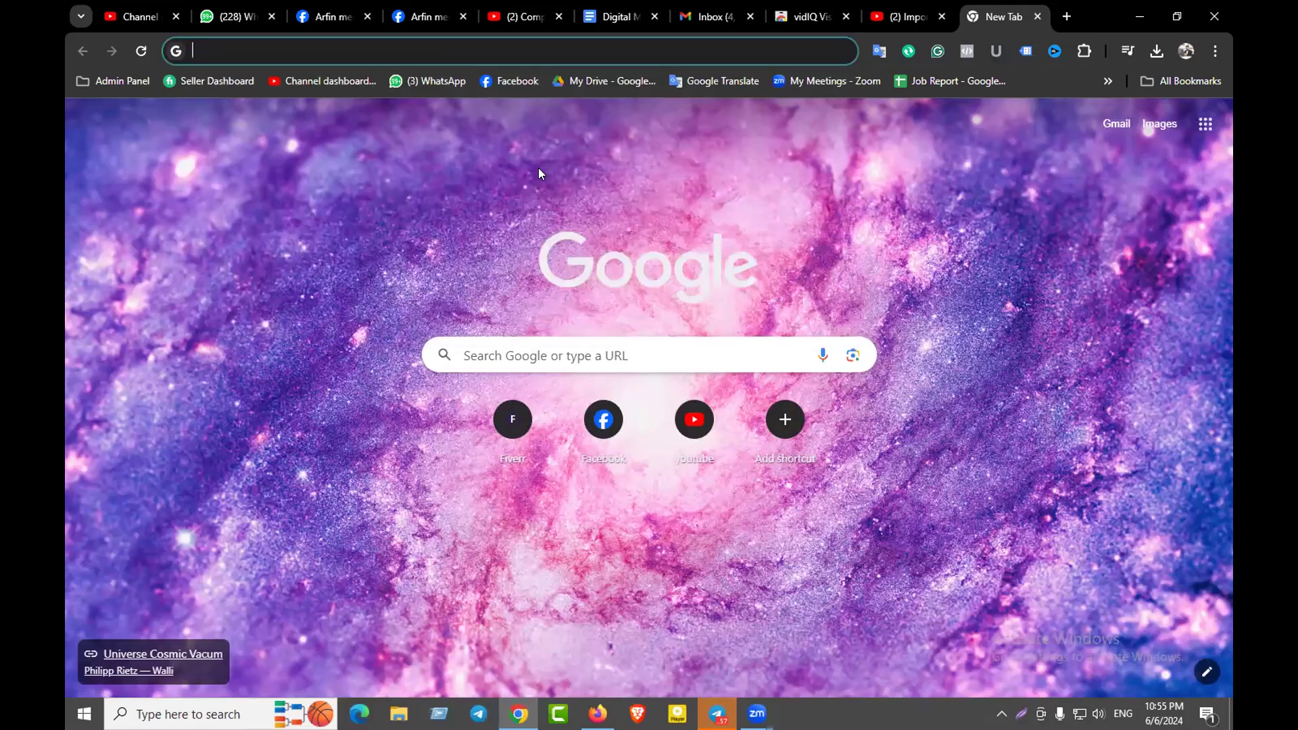
{"action": "type", "text": "june "}
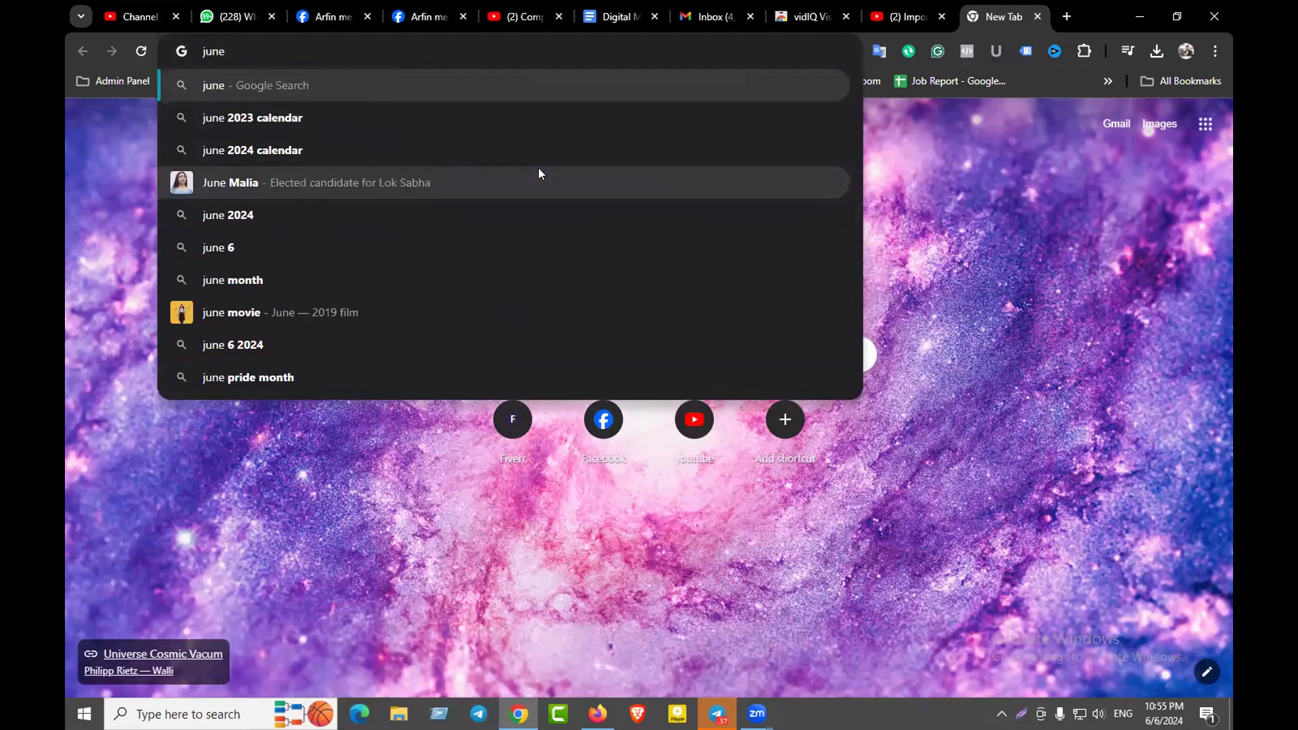
{"action": "type", "text": "5"}
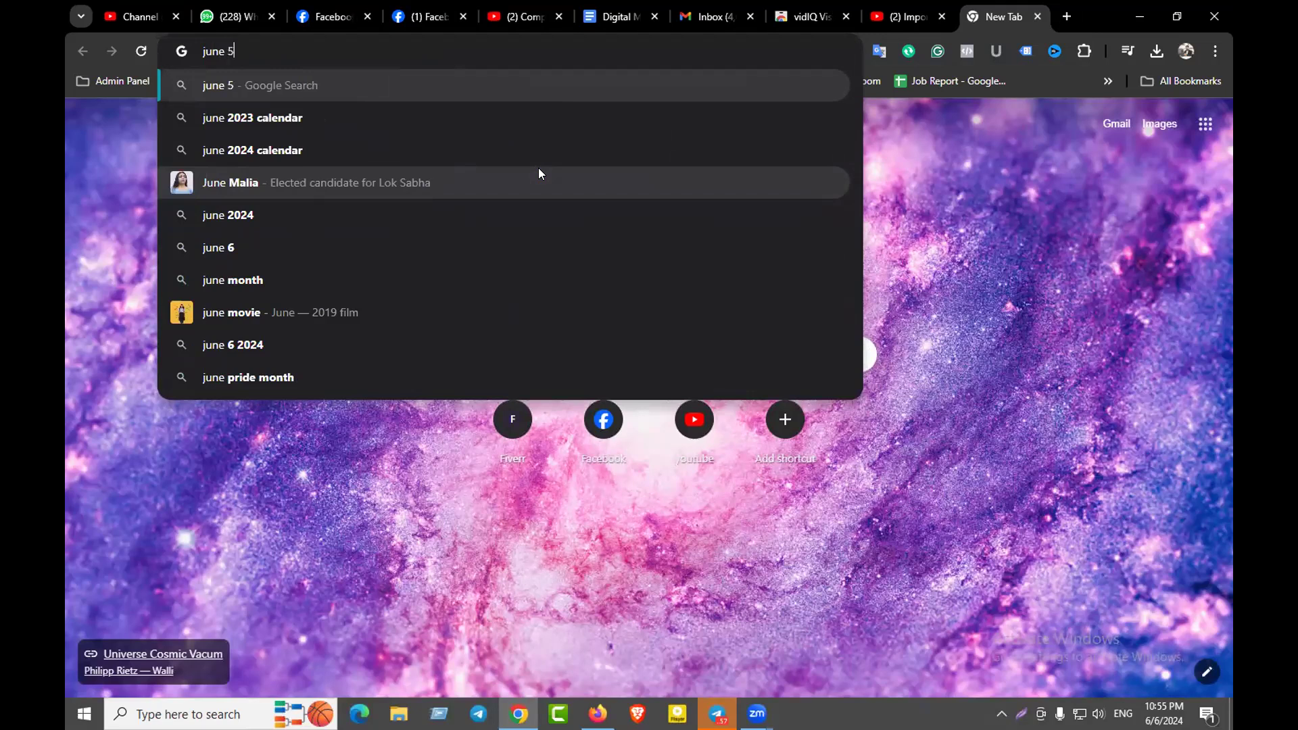
{"action": "type", "text": " us"}
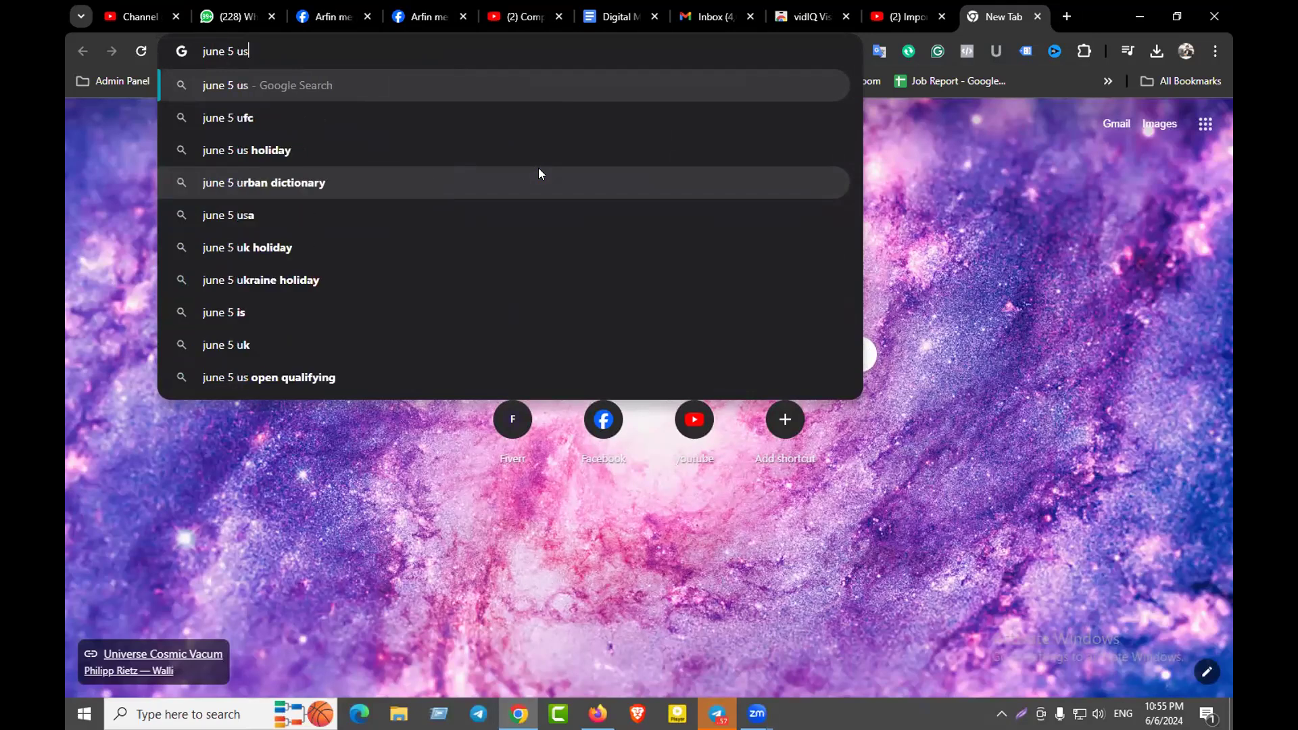
{"action": "type", "text": "a shedule"}
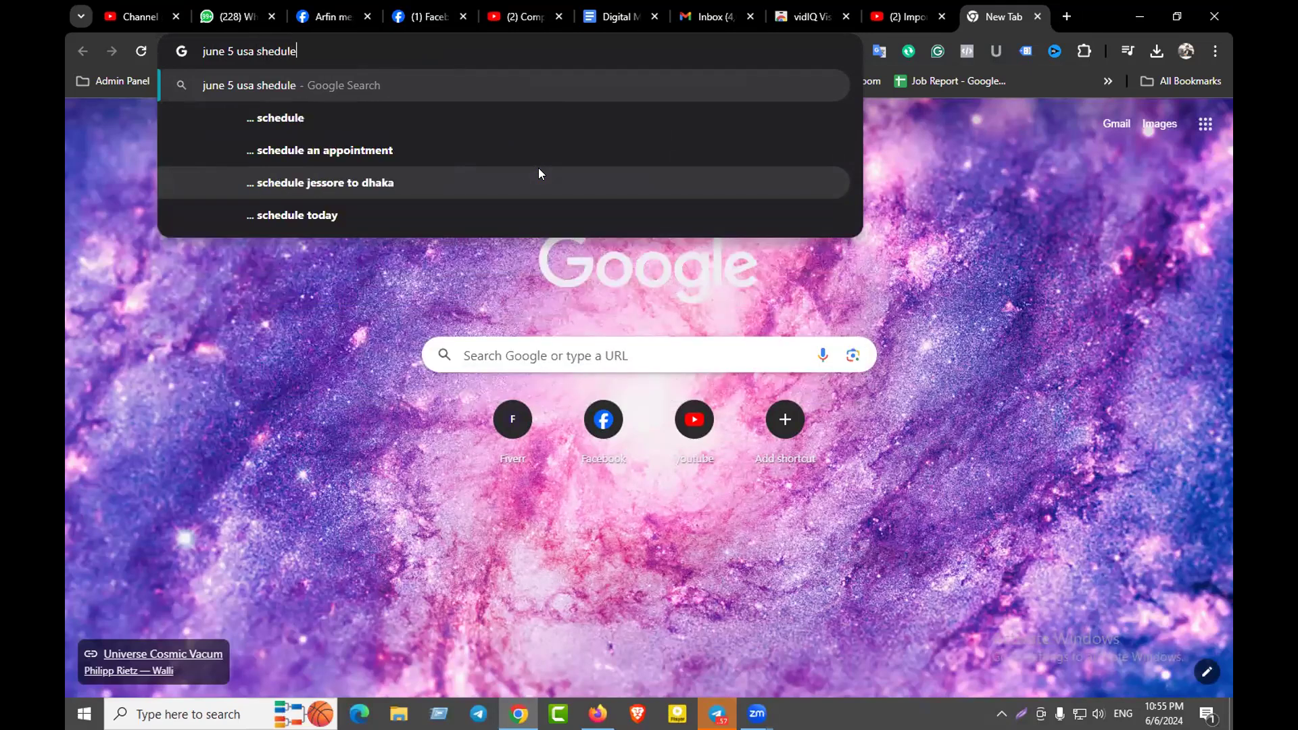
{"action": "key", "text": "Return"}
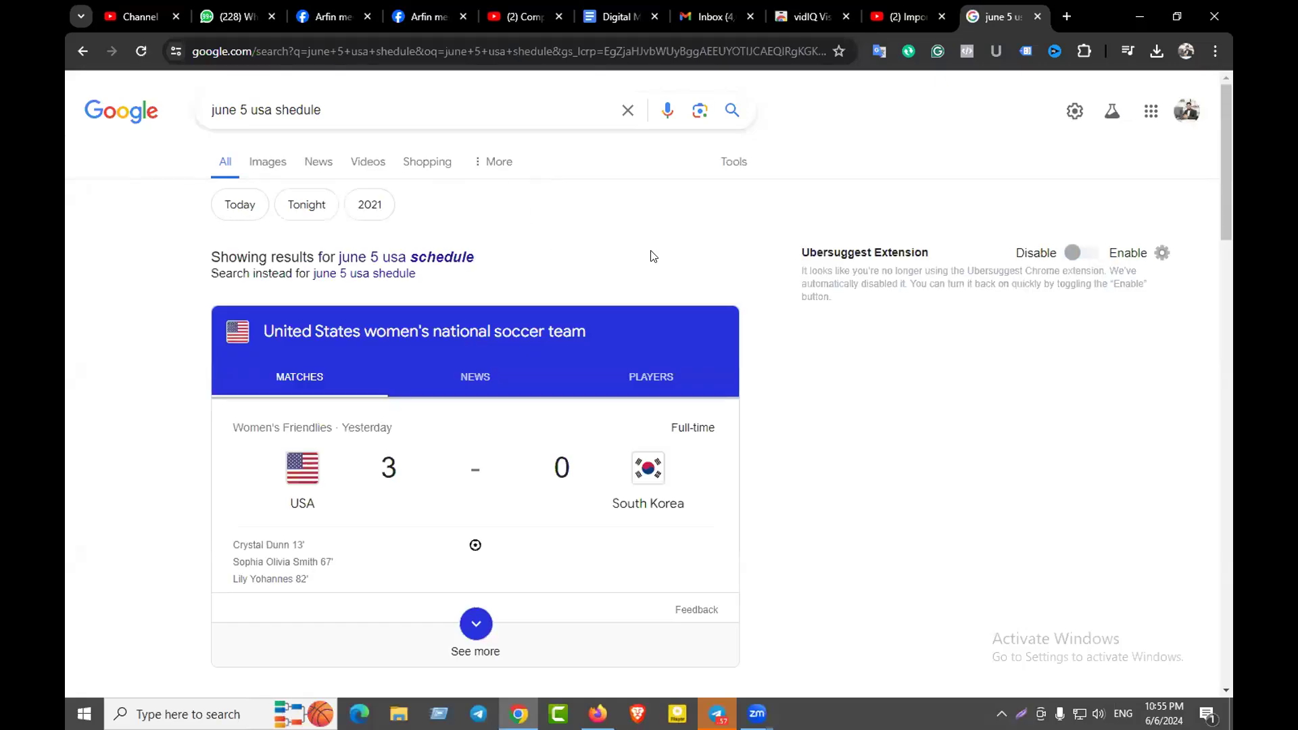
{"action": "left_click", "coordinate": [426, 263]}
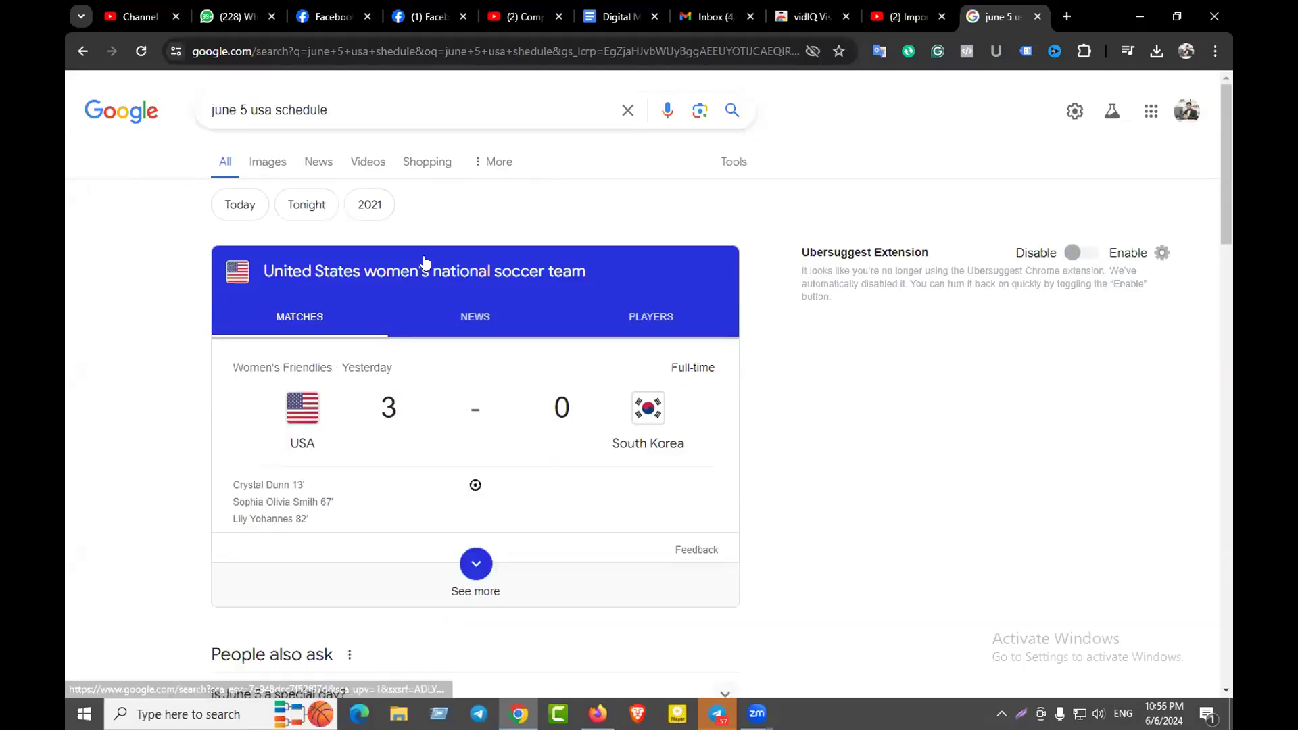
Search Google for "june 5th calendar 2024", refine the query to "june 5th calendar 2024 usa" and look through the results
{"action": "left_click", "coordinate": [244, 110]}
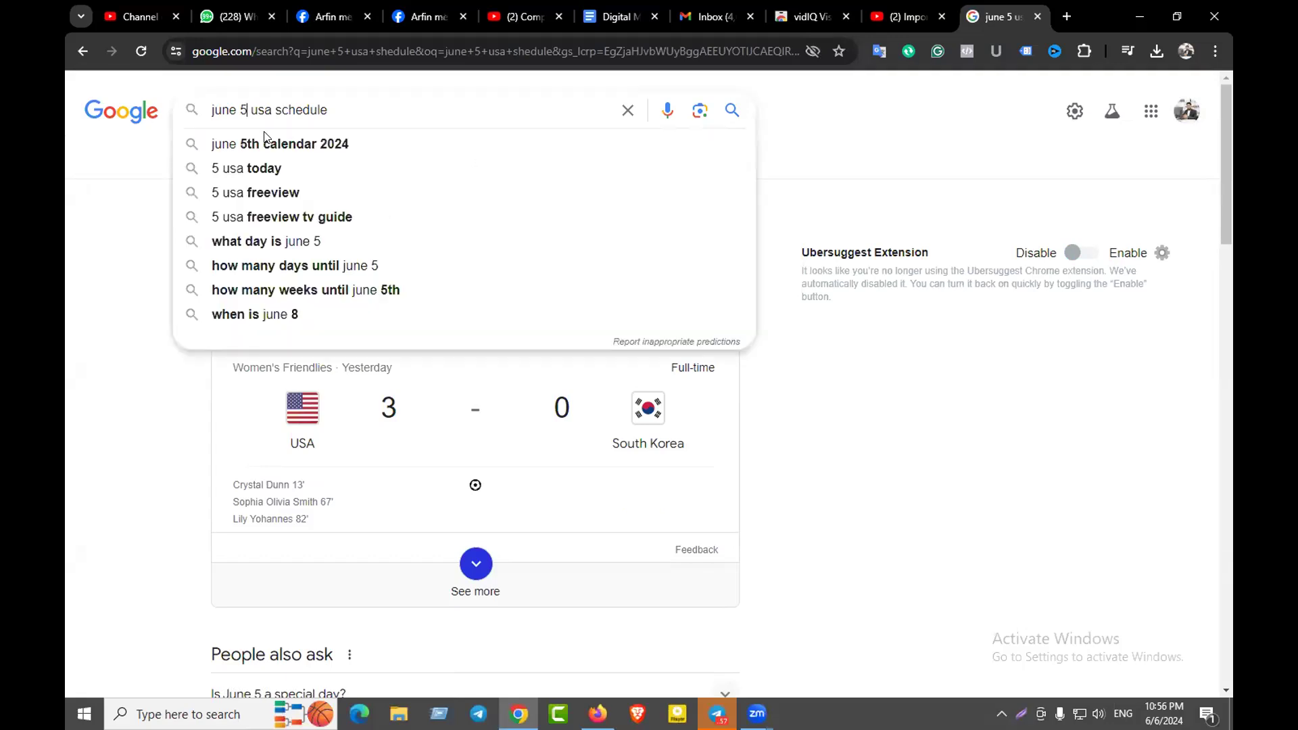
{"action": "left_click", "coordinate": [304, 142]}
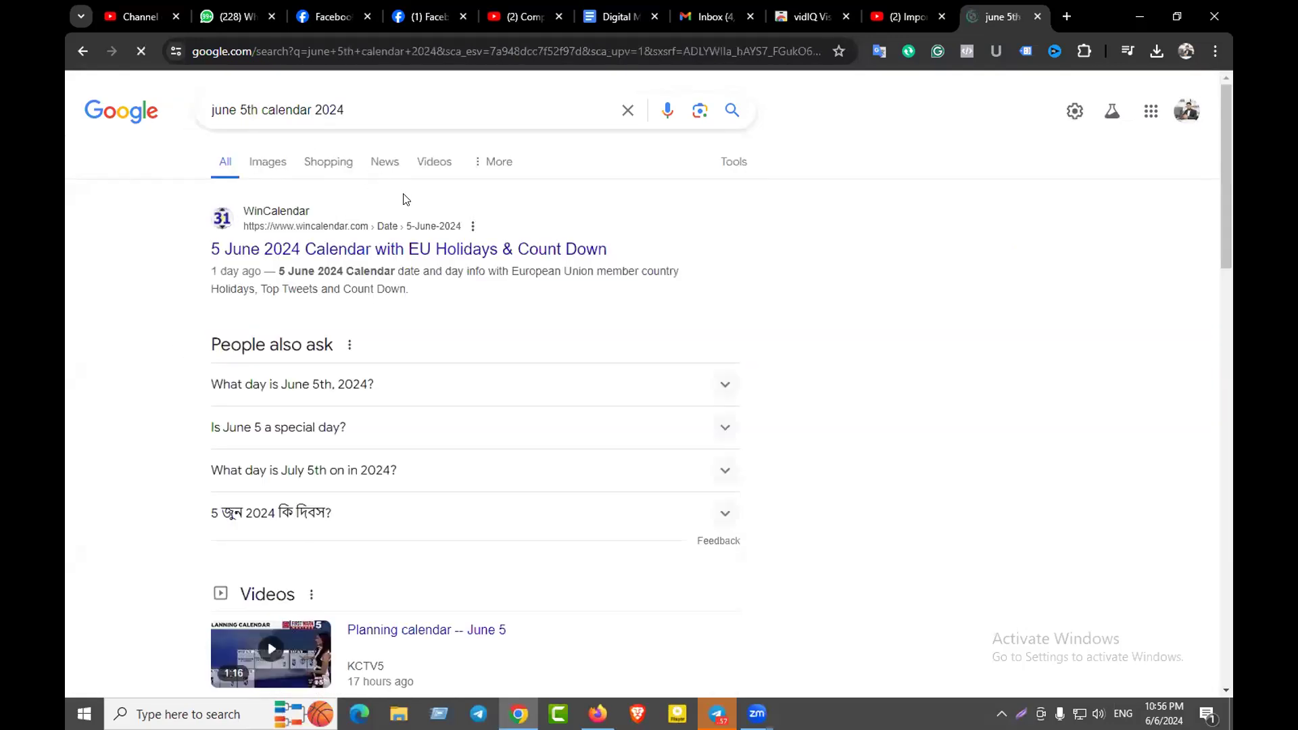
{"action": "left_click_drag", "start_coordinate": [344, 109], "coordinate": [333, 109]}
{"action": "left_click", "coordinate": [366, 106]}
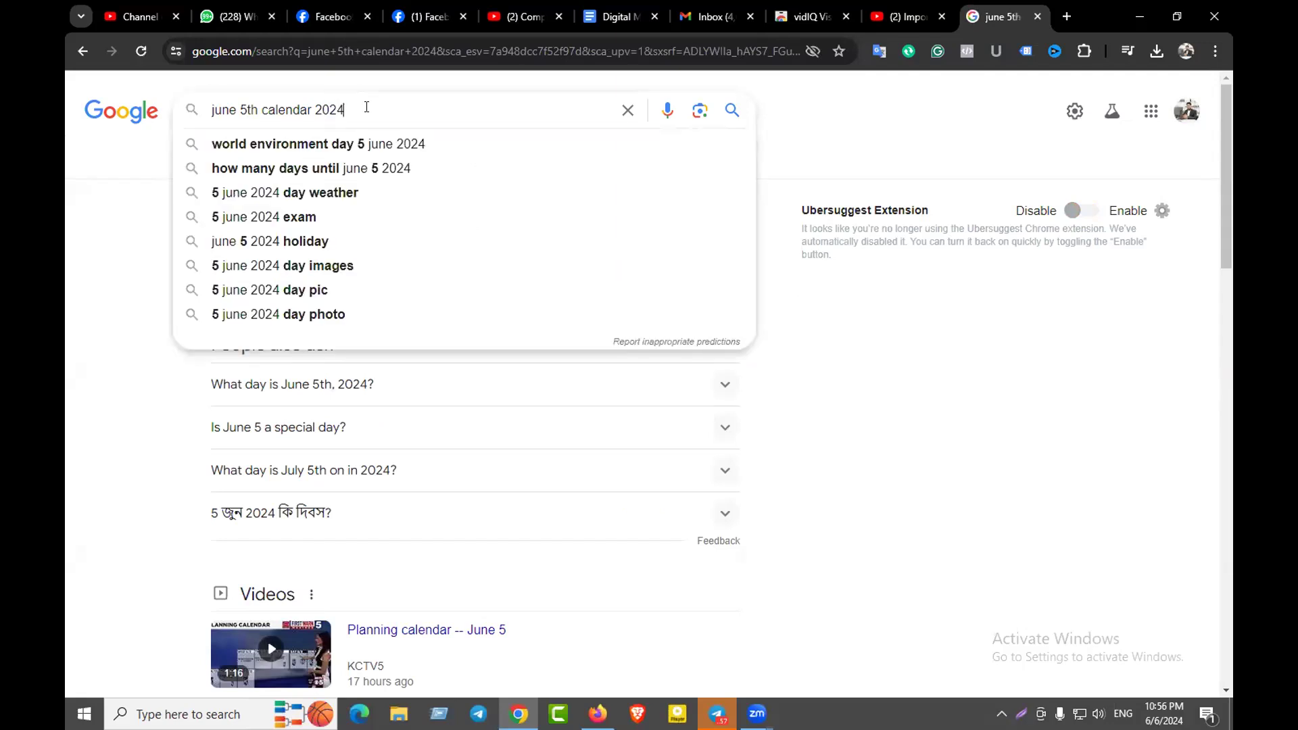
{"action": "type", "text": "usa"}
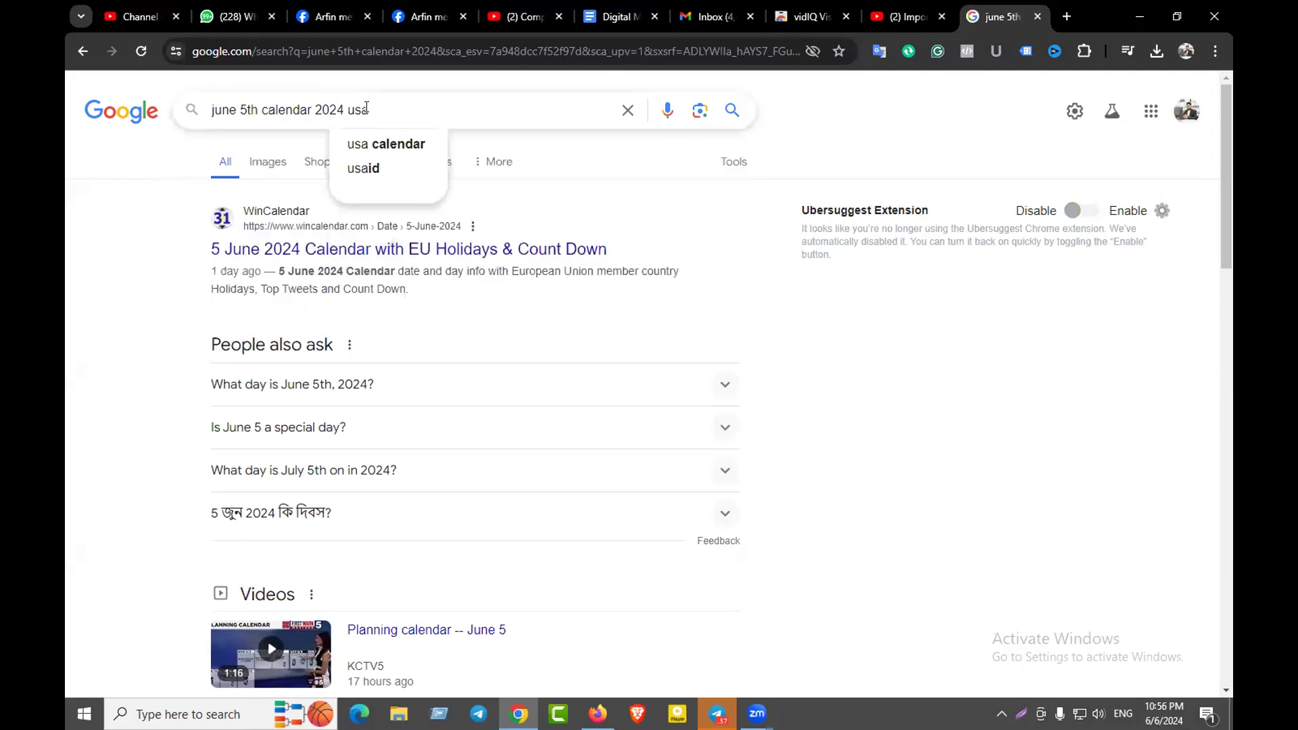
{"action": "key", "text": "Return"}
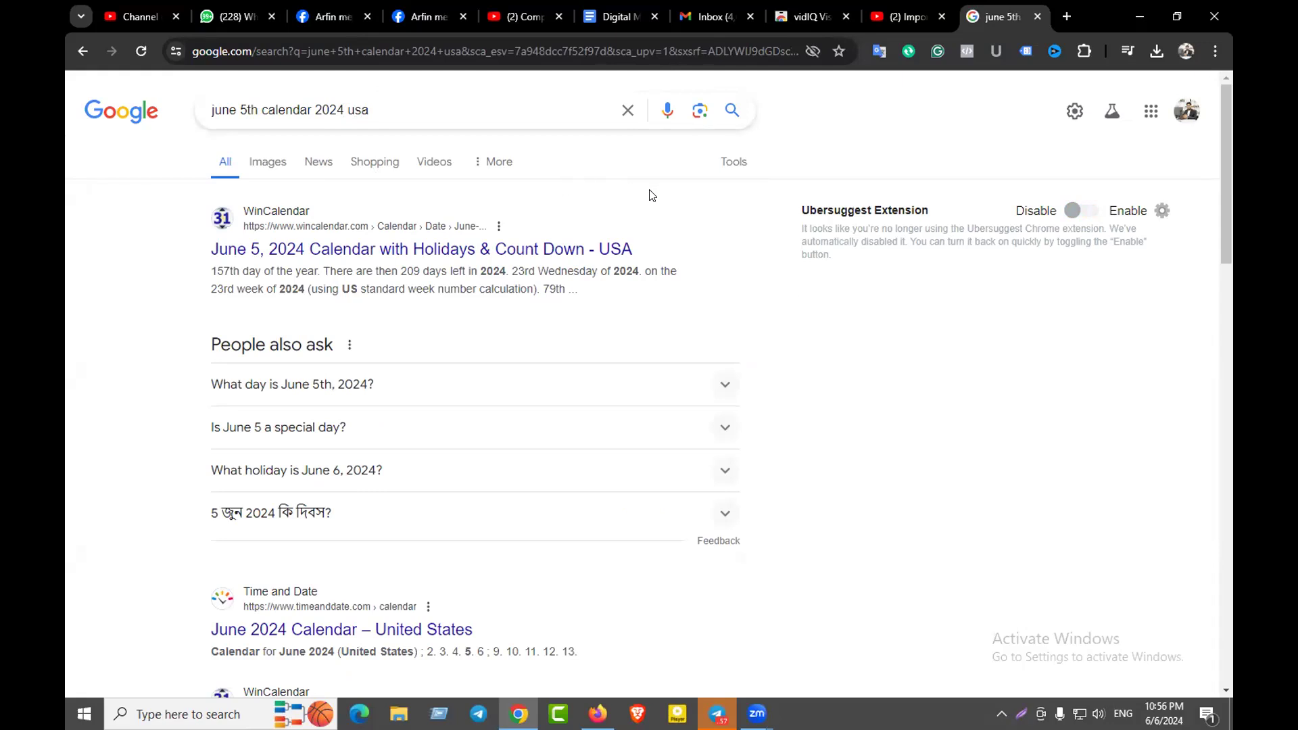
{"action": "scroll", "coordinate": [684, 220], "scroll_direction": "down", "scroll_amount": 2}
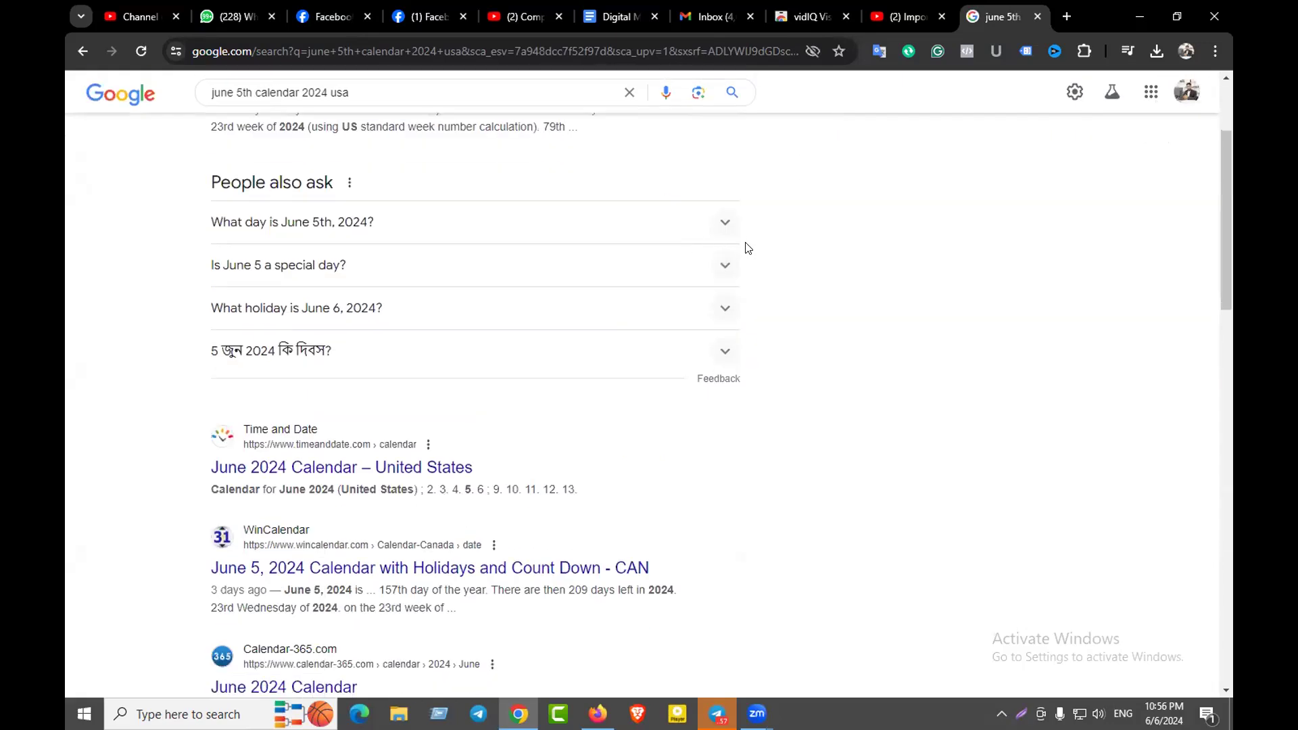
{"action": "scroll", "coordinate": [747, 247], "scroll_direction": "down", "scroll_amount": 1}
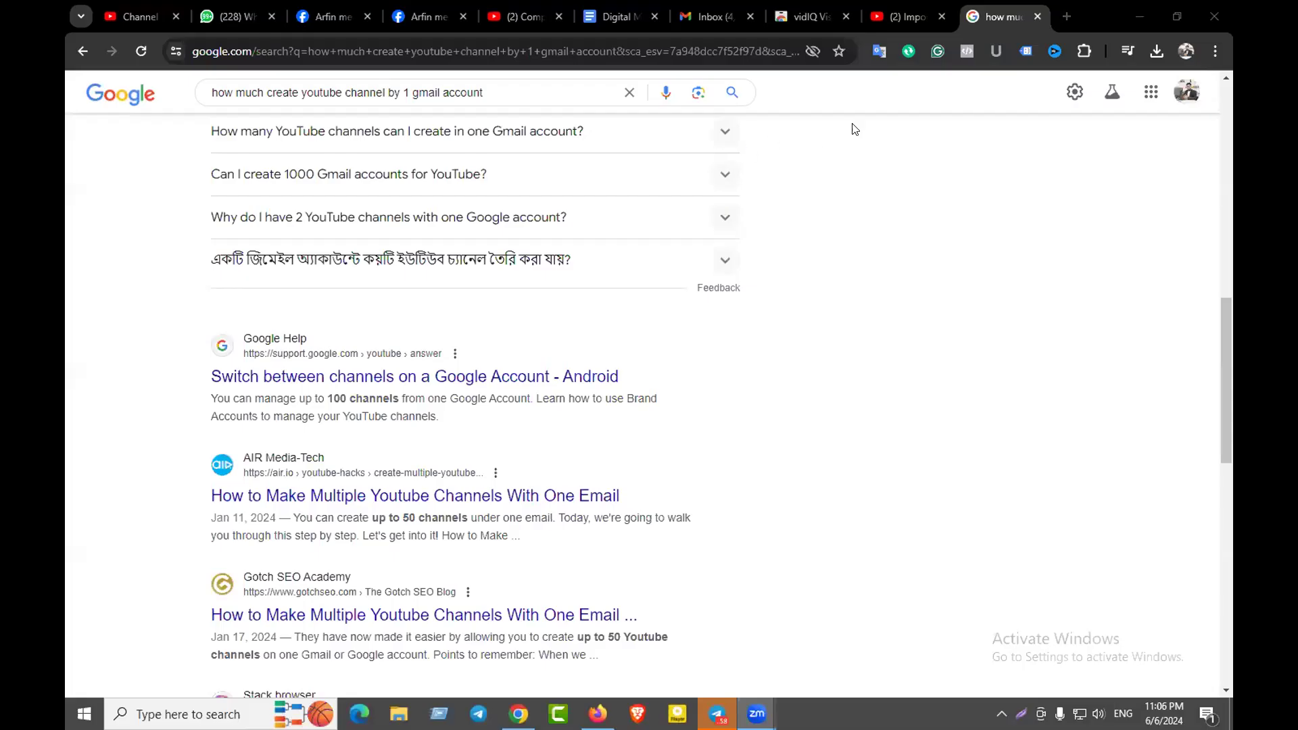
Leave the Google results, switch to the open YouTube video page, search for "short video" and look through the results
{"action": "scroll", "coordinate": [872, 167], "scroll_direction": "up", "scroll_amount": 10}
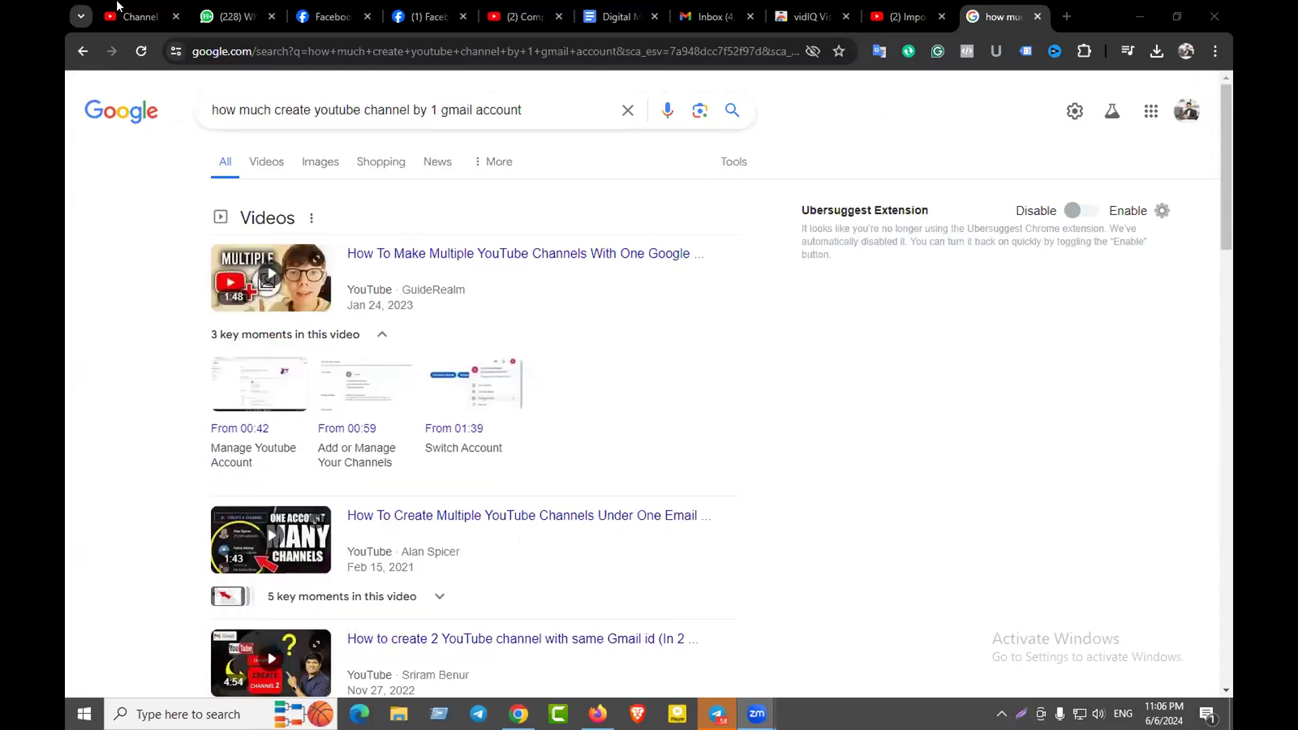
{"action": "left_click", "coordinate": [138, 16]}
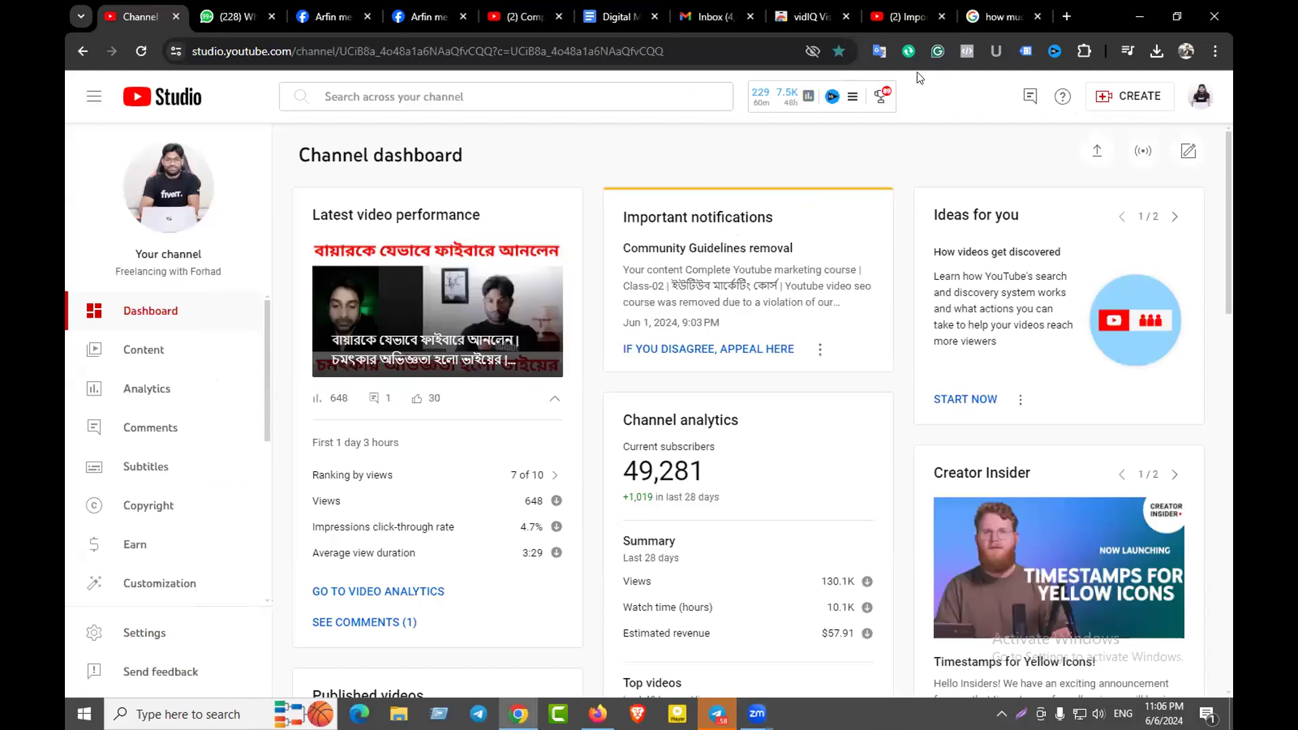
{"action": "left_click", "coordinate": [906, 16]}
{"action": "left_click", "coordinate": [513, 95]}
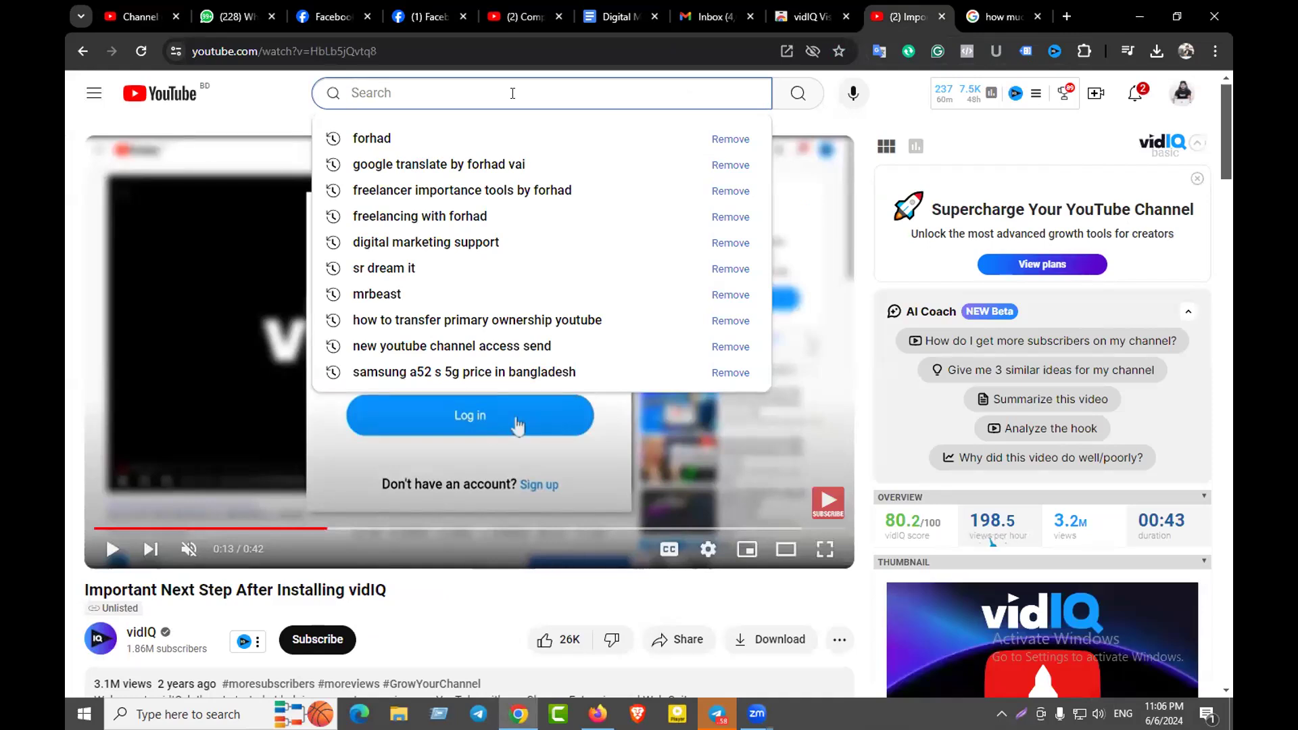
{"action": "type", "text": "short"}
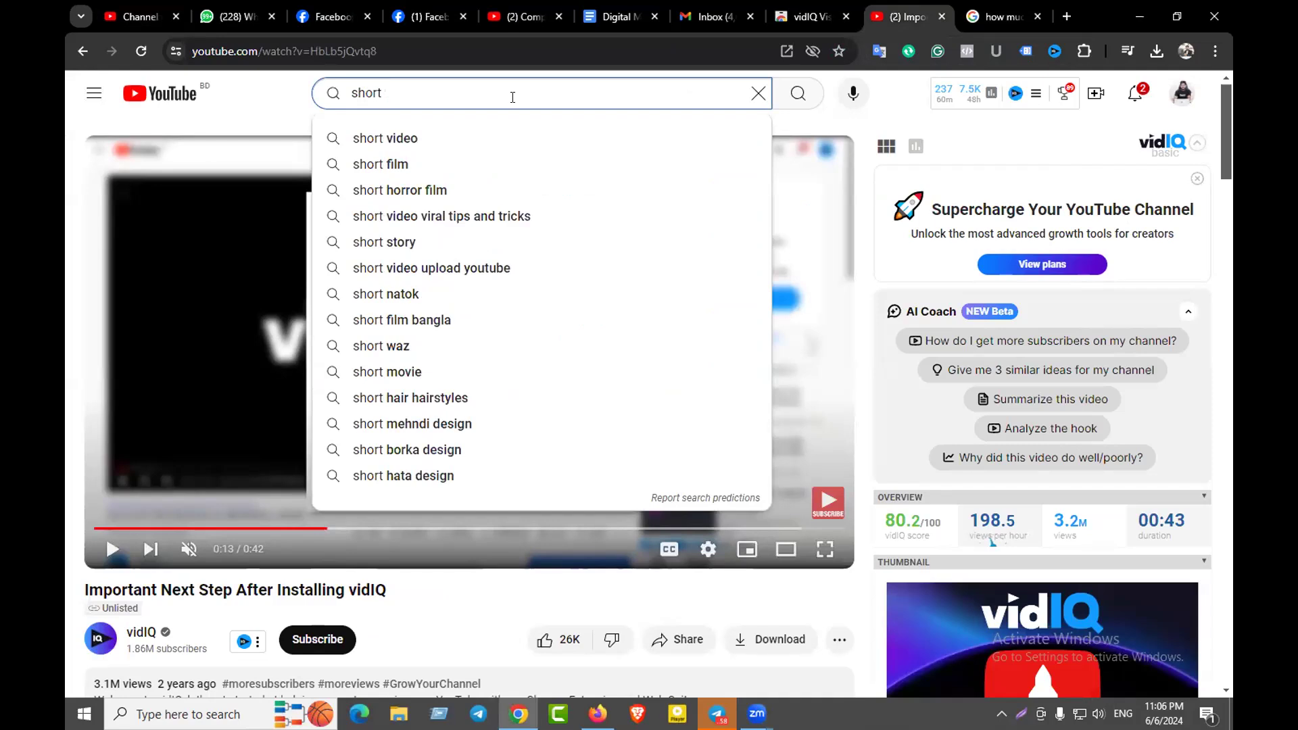
{"action": "left_click", "coordinate": [488, 136]}
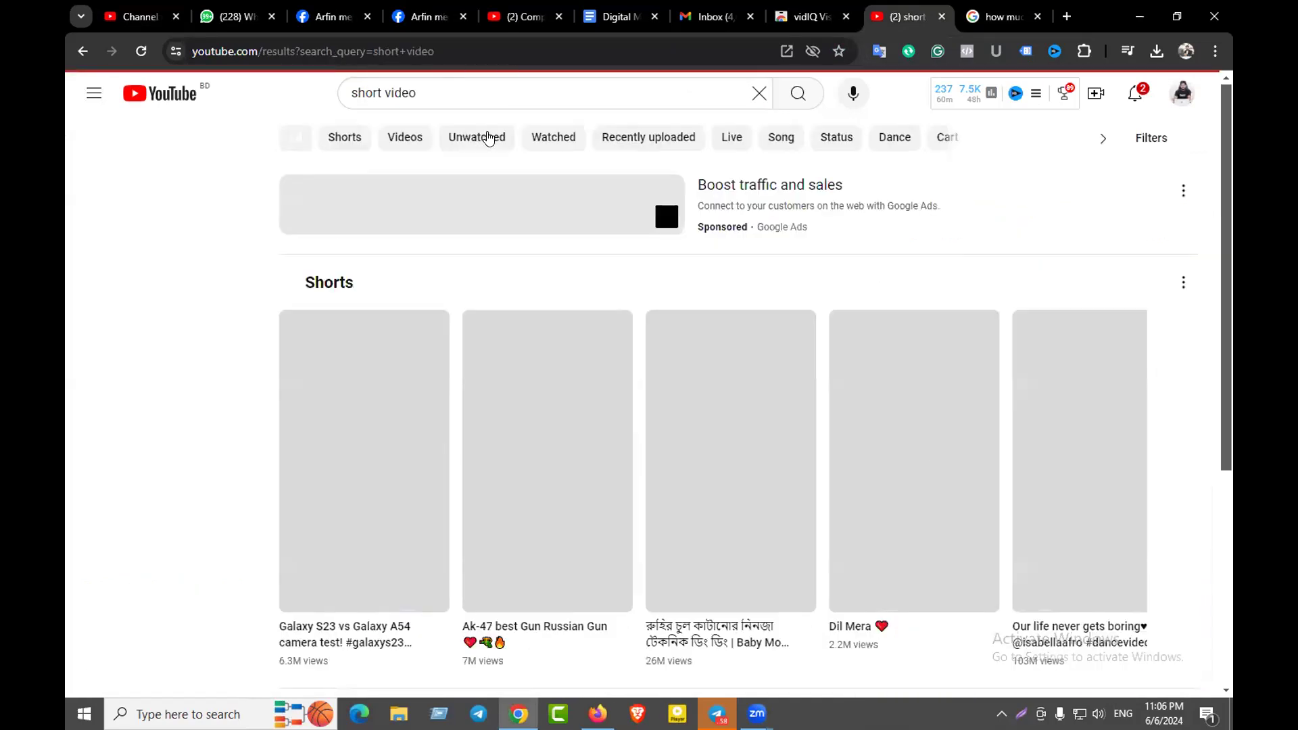
{"action": "scroll", "coordinate": [581, 338], "scroll_direction": "down", "scroll_amount": 4}
{"action": "scroll", "coordinate": [586, 364], "scroll_direction": "down", "scroll_amount": 3}
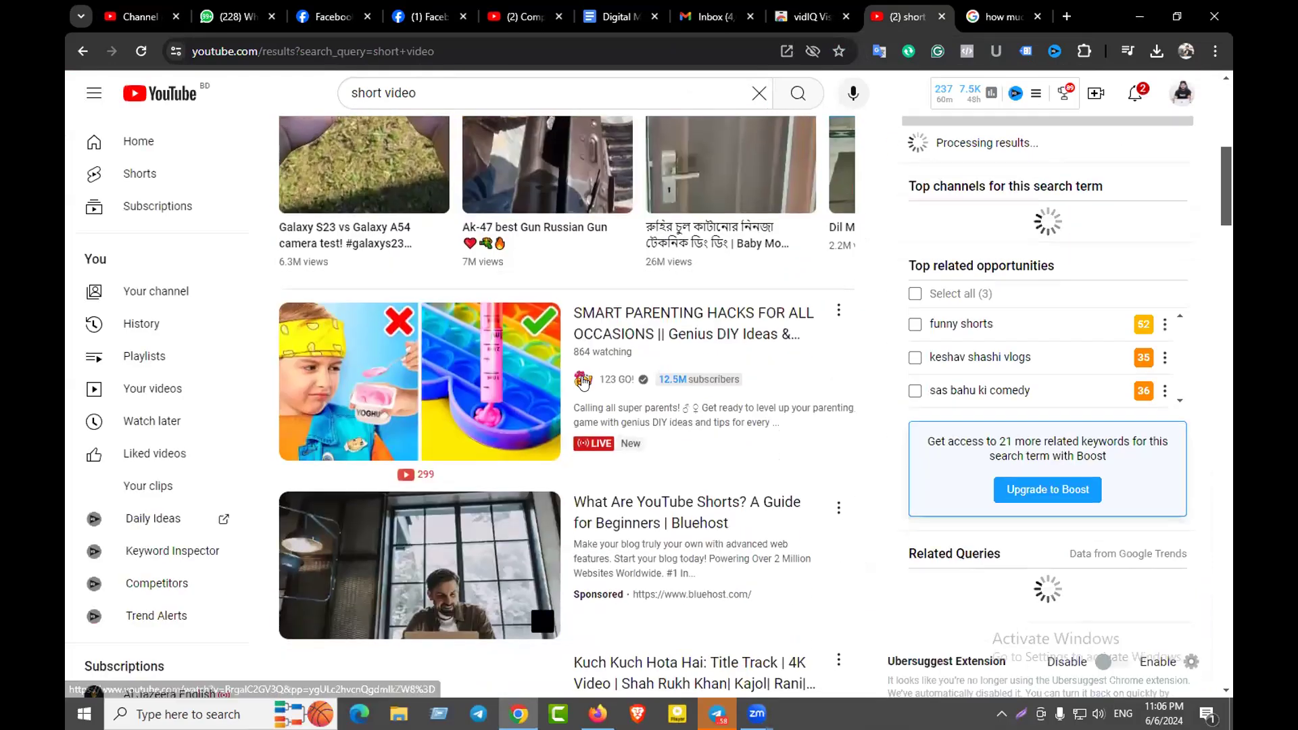
{"action": "scroll", "coordinate": [693, 371], "scroll_direction": "down", "scroll_amount": 14}
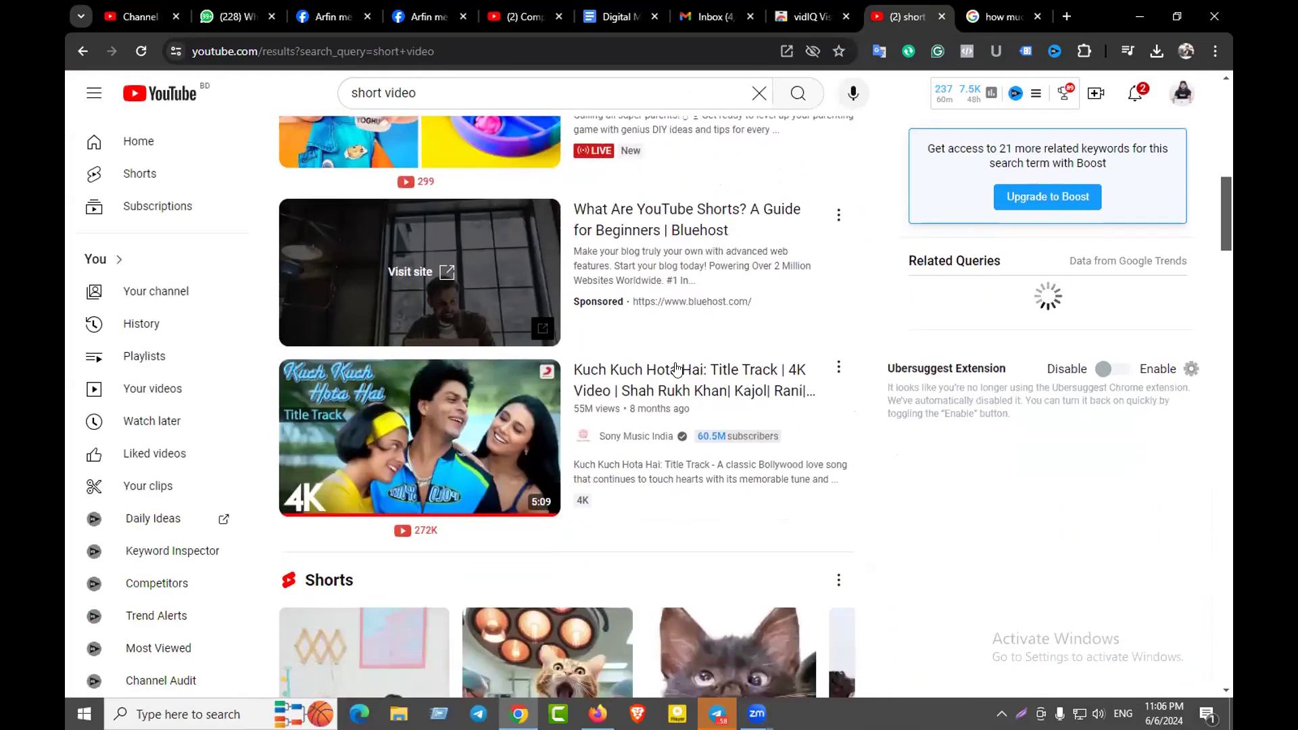
{"action": "scroll", "coordinate": [647, 359], "scroll_direction": "down", "scroll_amount": 6}
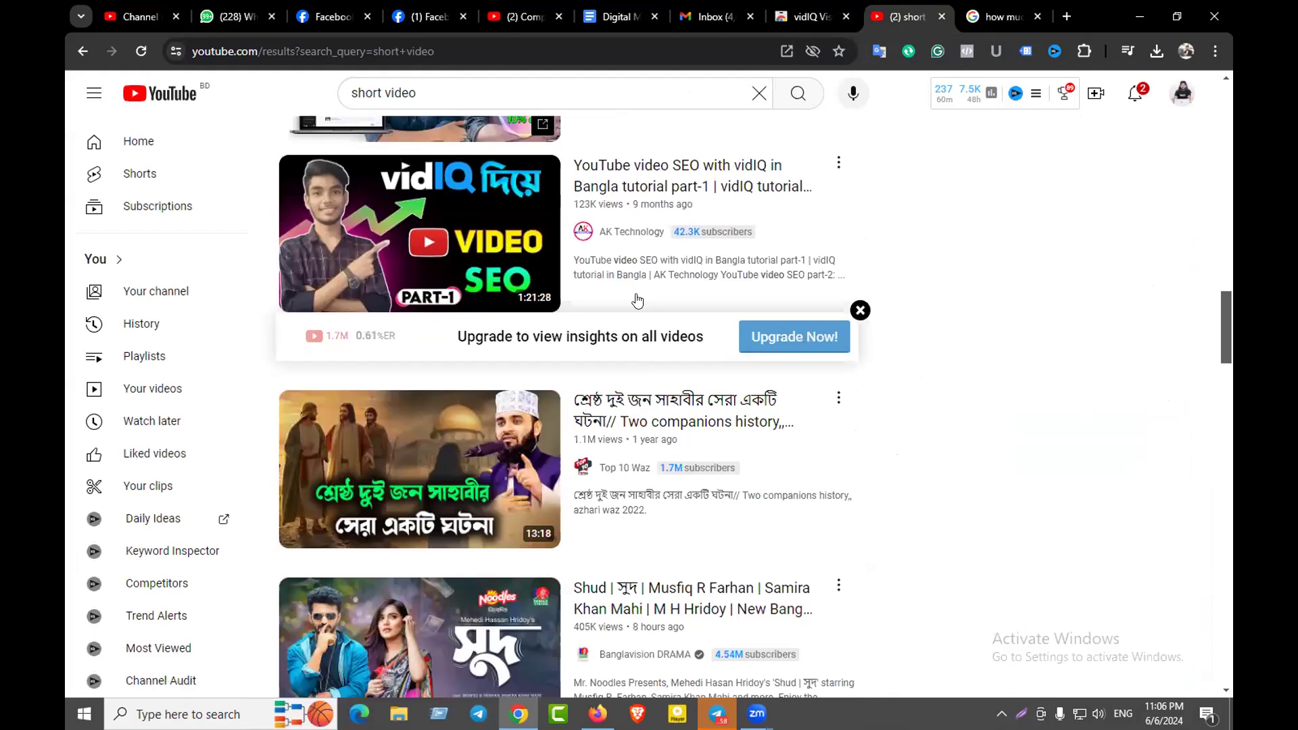
Change the YouTube search from "short video" to "2 minute video" and show its results
{"action": "scroll", "coordinate": [632, 257], "scroll_direction": "down", "scroll_amount": 6}
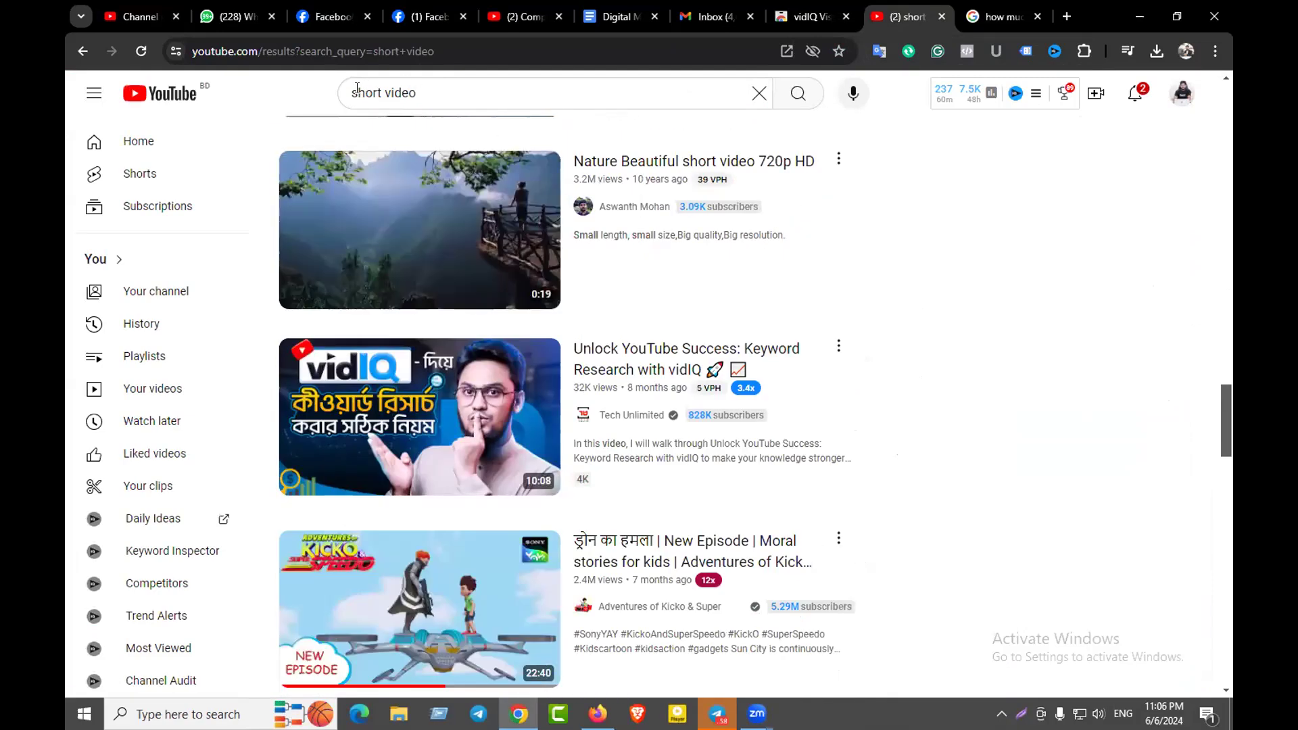
{"action": "double_click", "coordinate": [382, 92]}
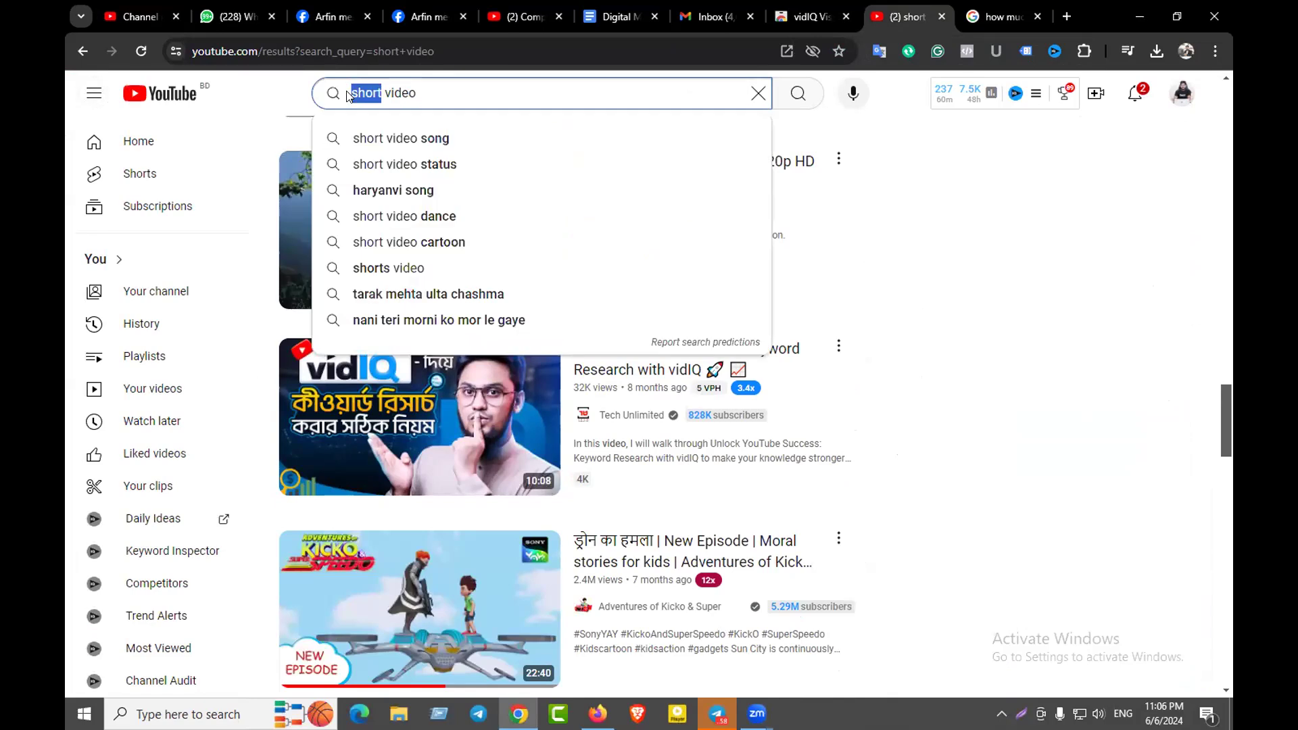
{"action": "key", "text": "BackSpace"}
{"action": "type", "text": "2 m"}
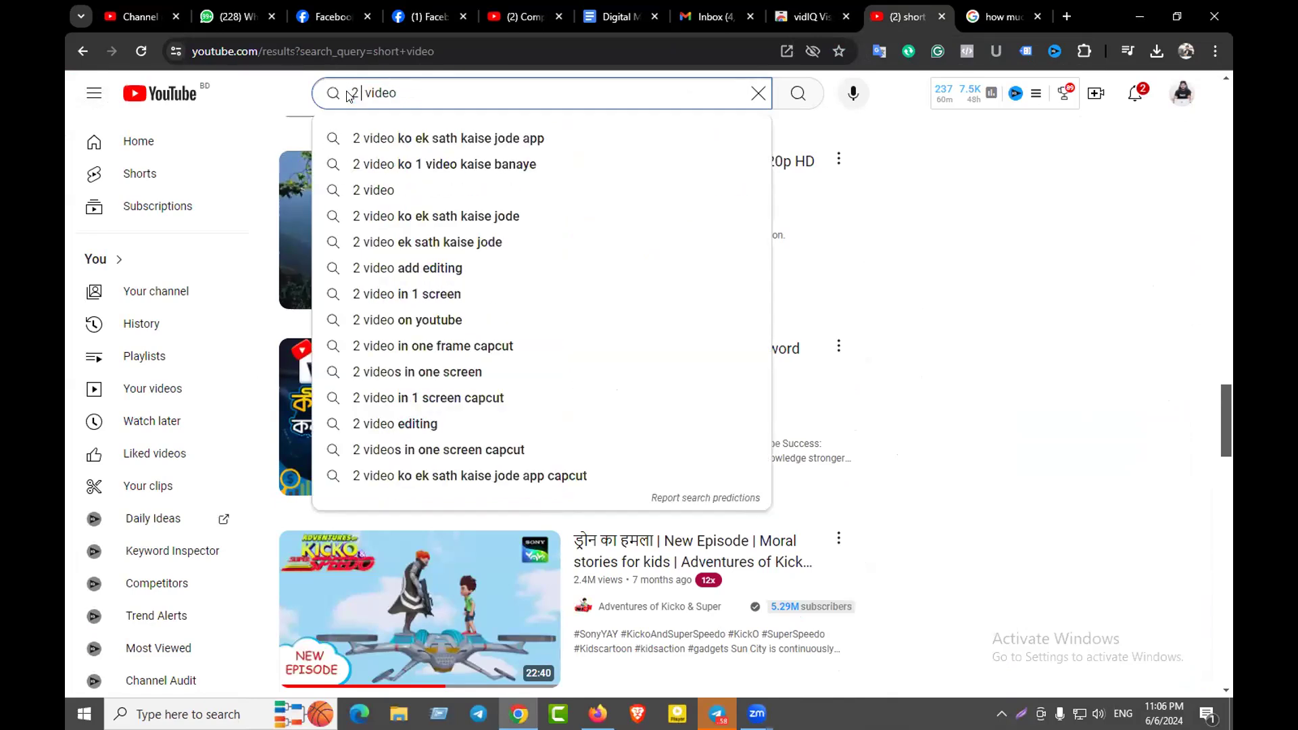
{"action": "type", "text": "i"}
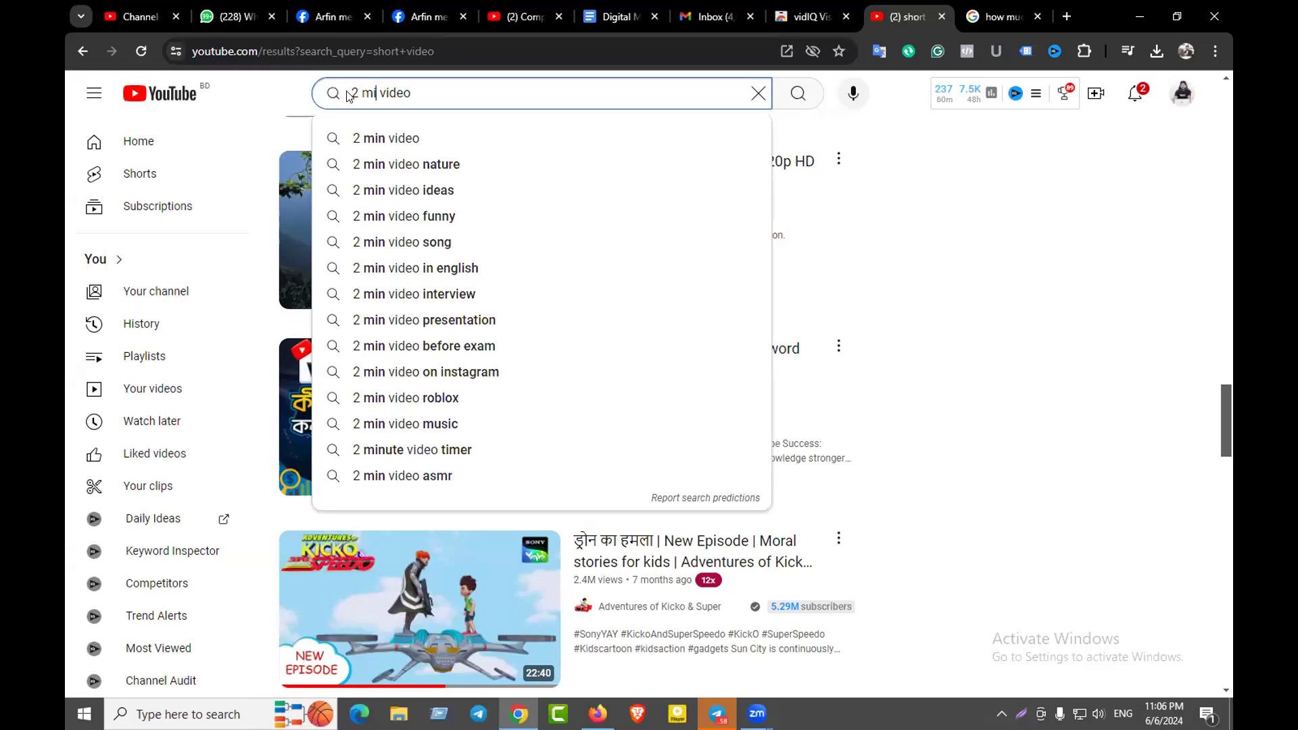
{"action": "key", "text": "BackSpace"}
{"action": "type", "text": "inute"}
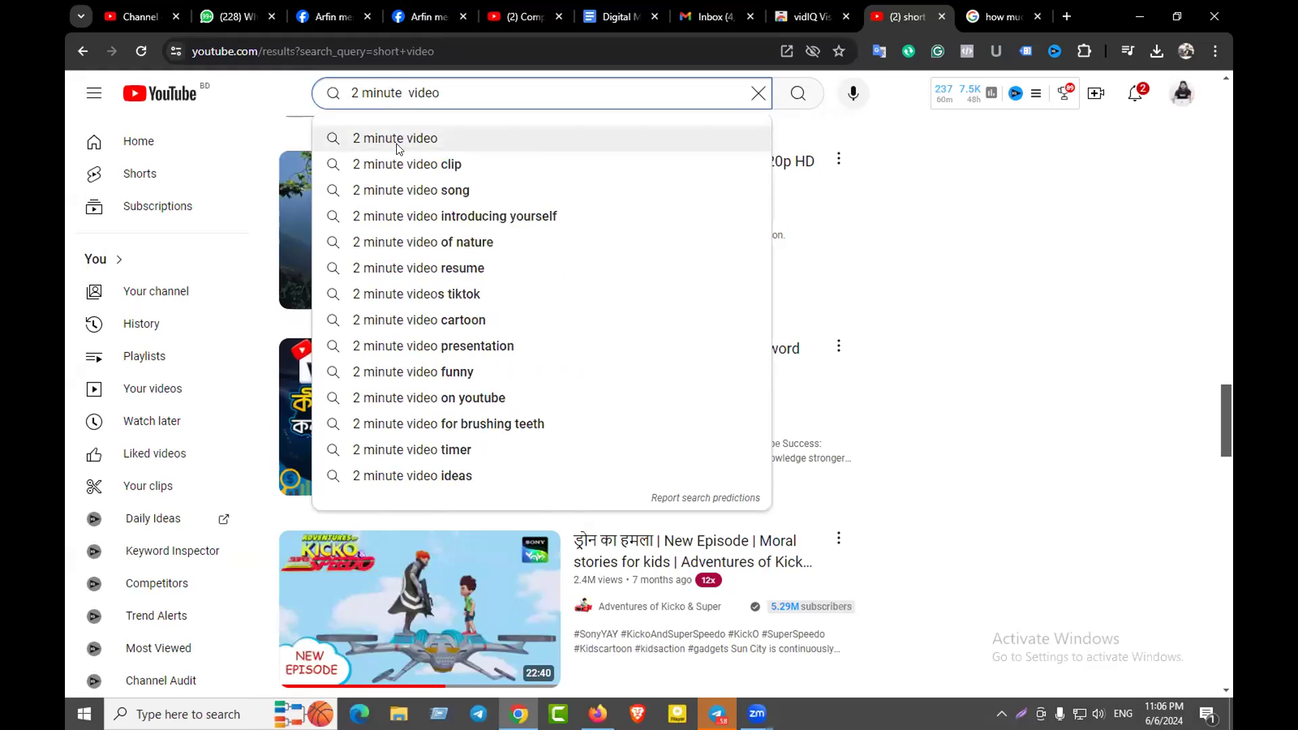
{"action": "left_click", "coordinate": [396, 142]}
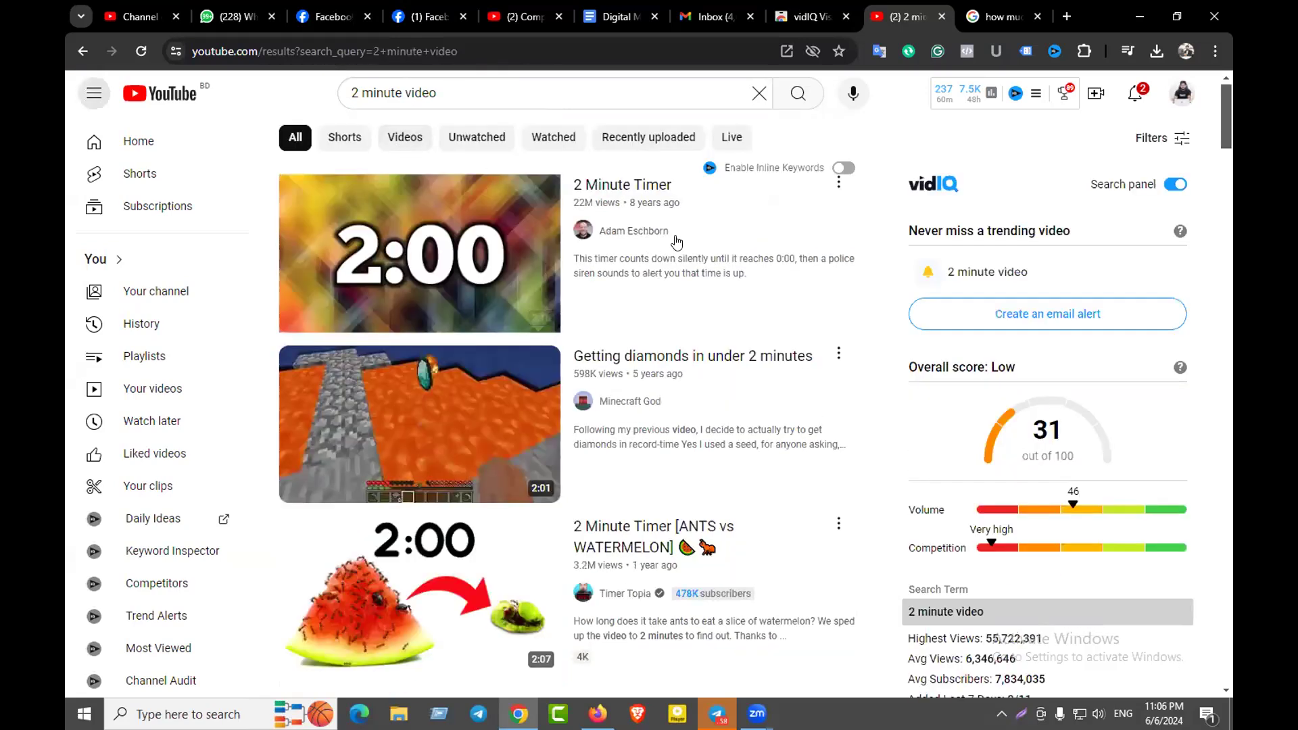
Open the video "Getting diamonds in under 2 minutes" from the search results and pause it
{"action": "left_click", "coordinate": [642, 365]}
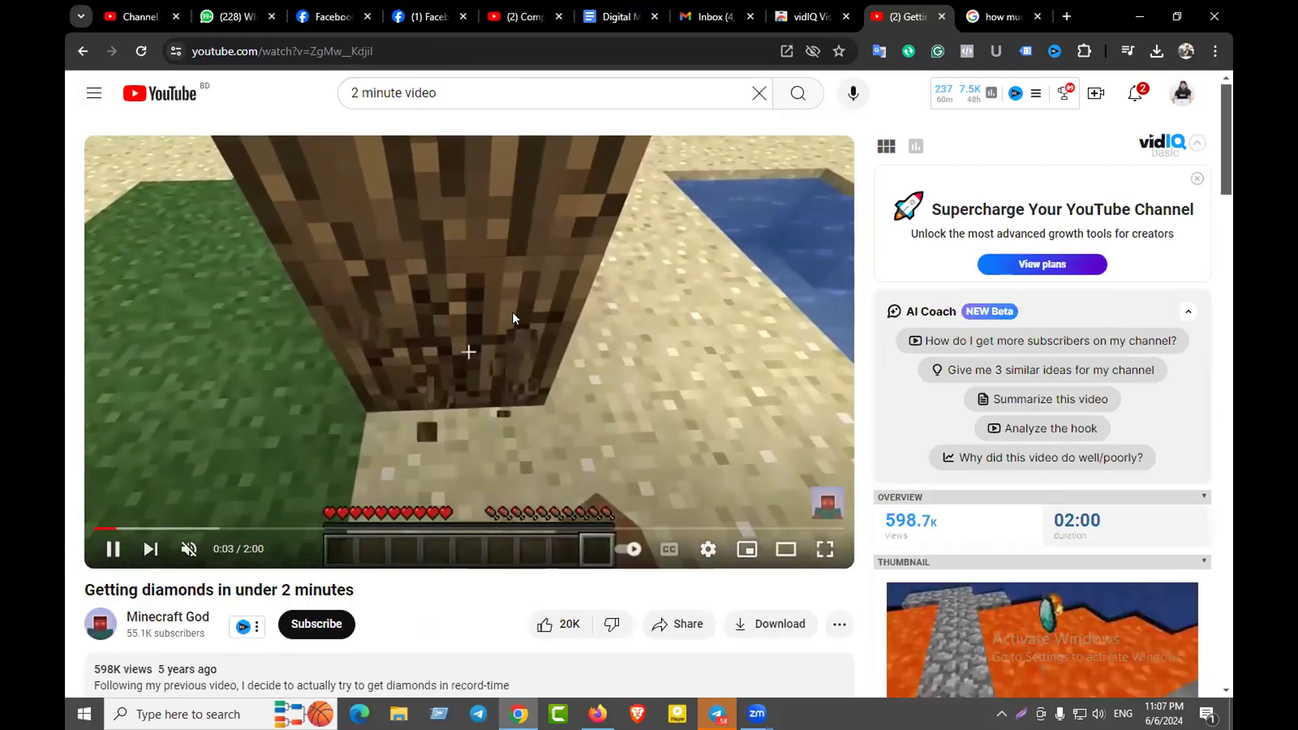
{"action": "left_click", "coordinate": [510, 312]}
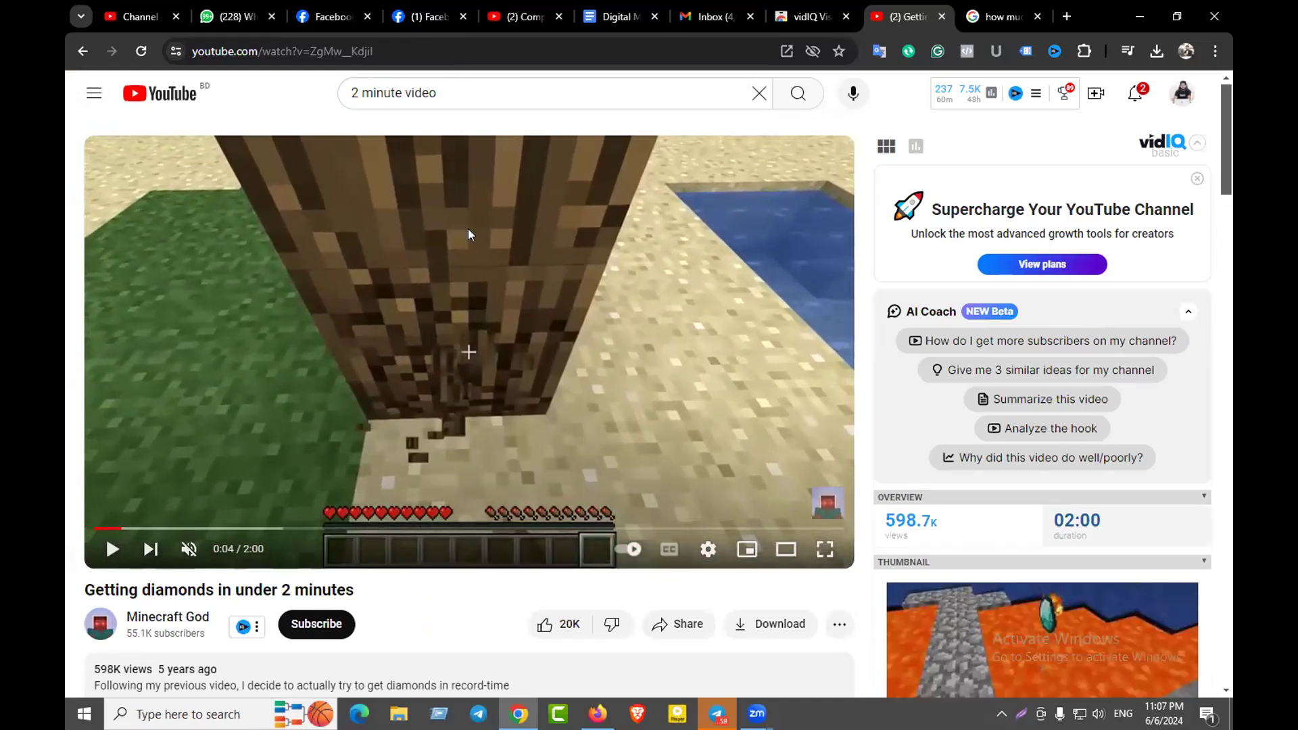
{"action": "left_click", "coordinate": [411, 246]}
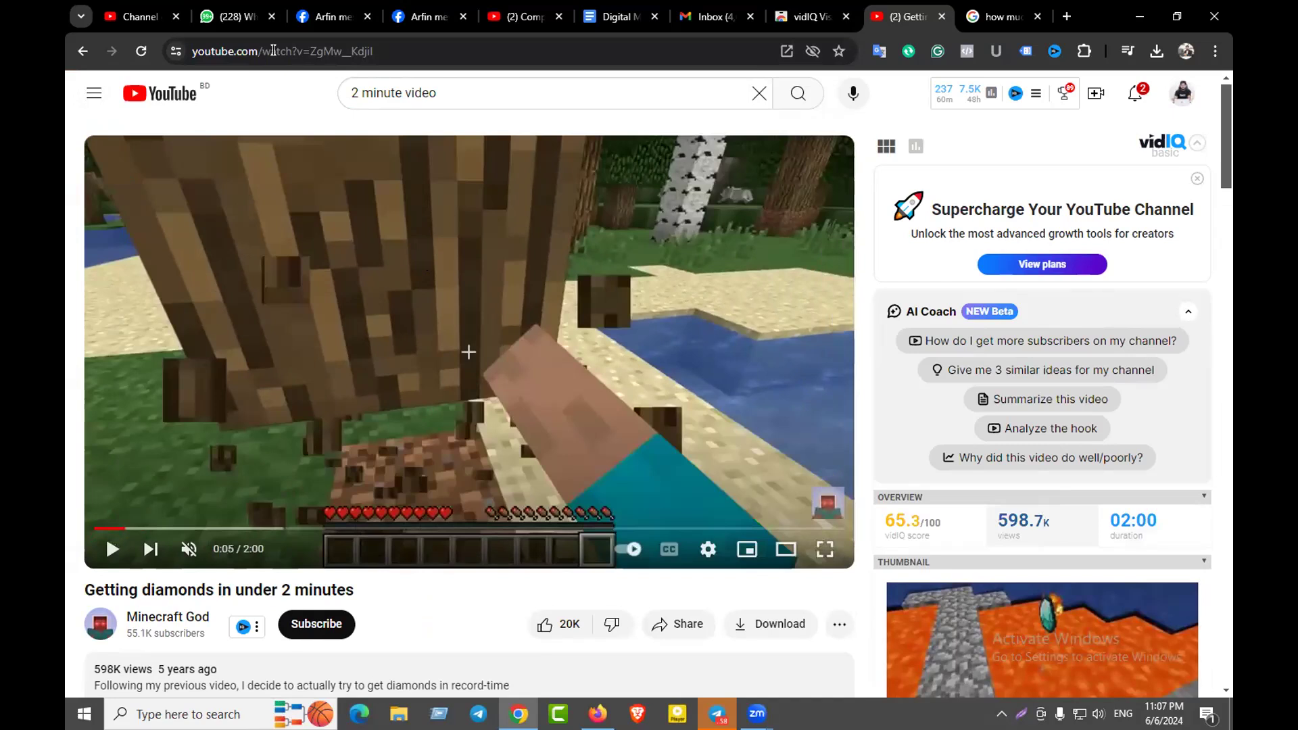
Insert "ss" before "youtube" in the video's URL to open savefrom.net, download the video as MP4 720 and check the download progress
{"action": "left_click", "coordinate": [295, 52]}
{"action": "left_click", "coordinate": [297, 52]}
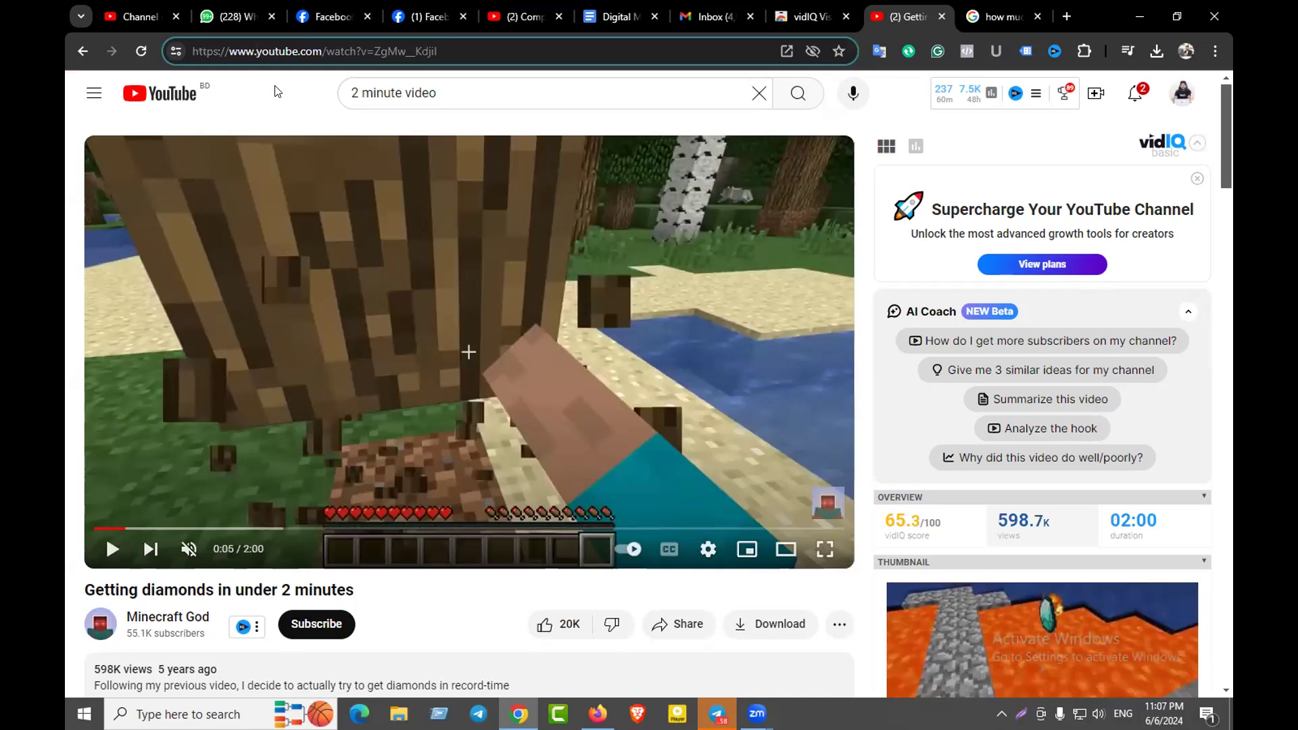
{"action": "type", "text": "s"}
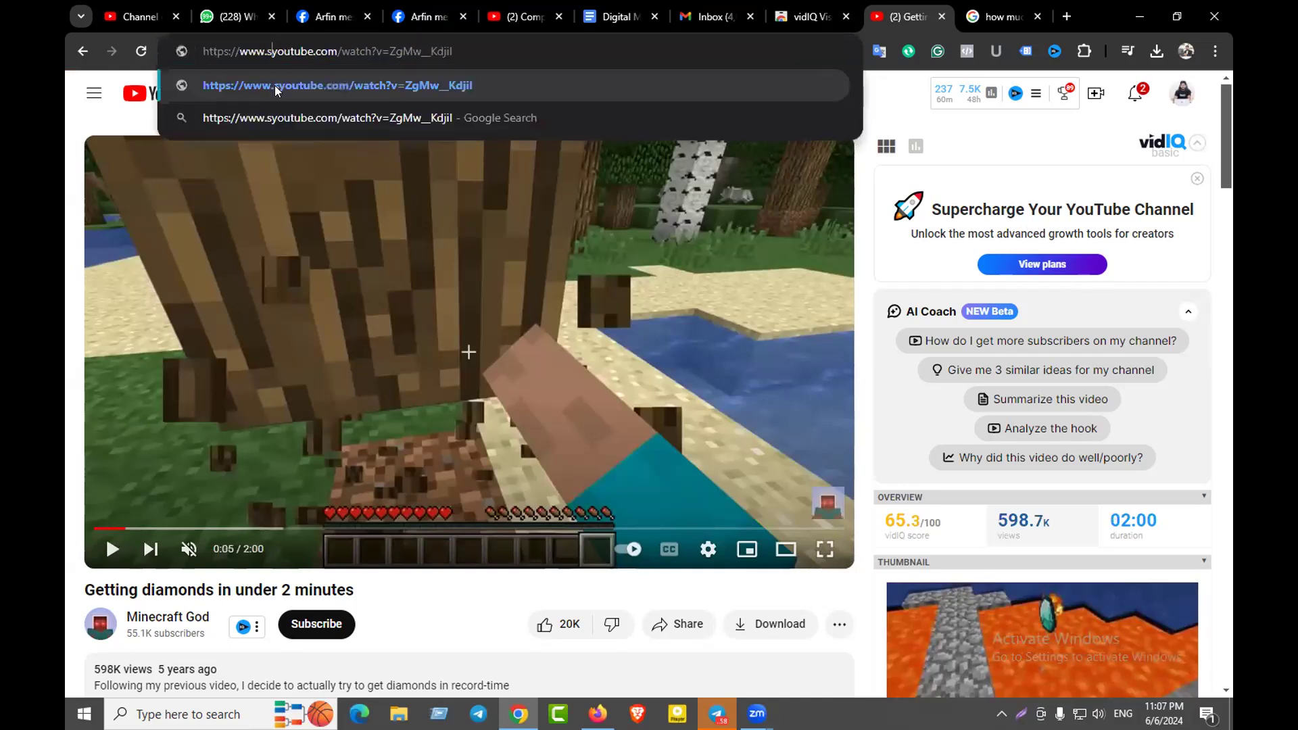
{"action": "type", "text": "s"}
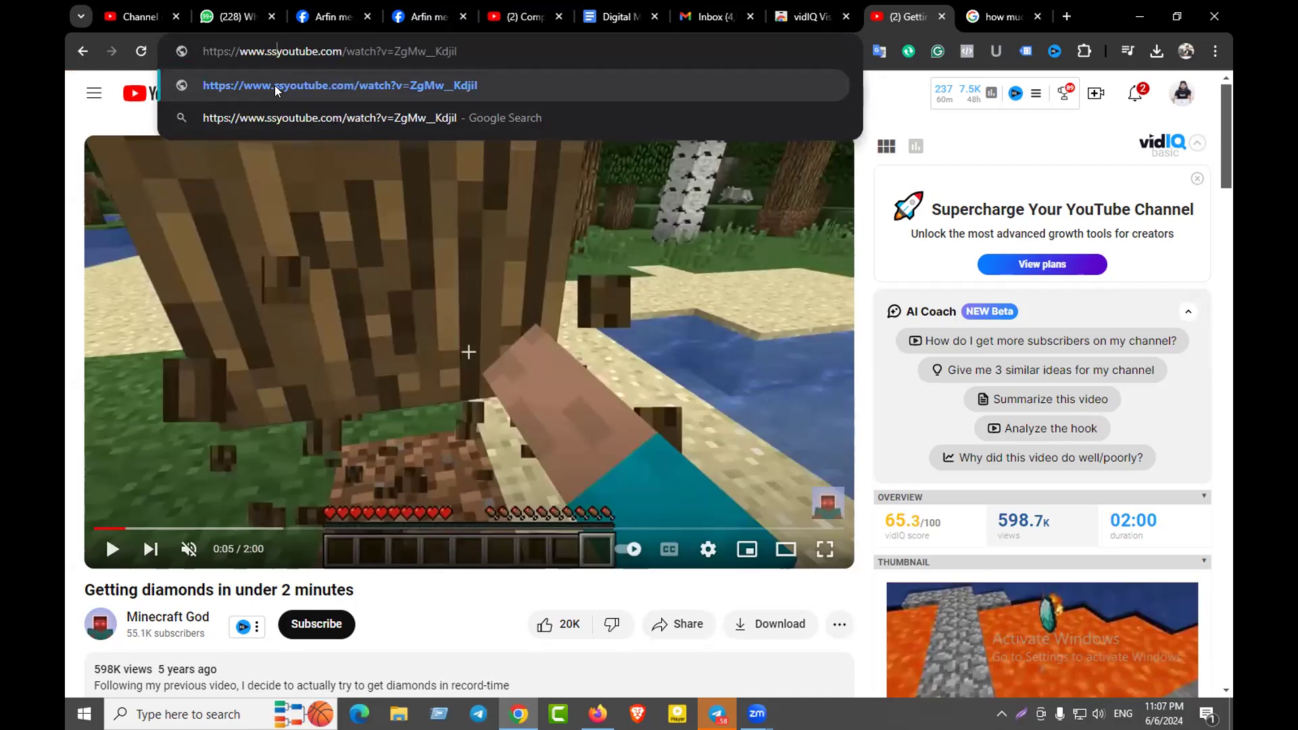
{"action": "key", "text": "Return"}
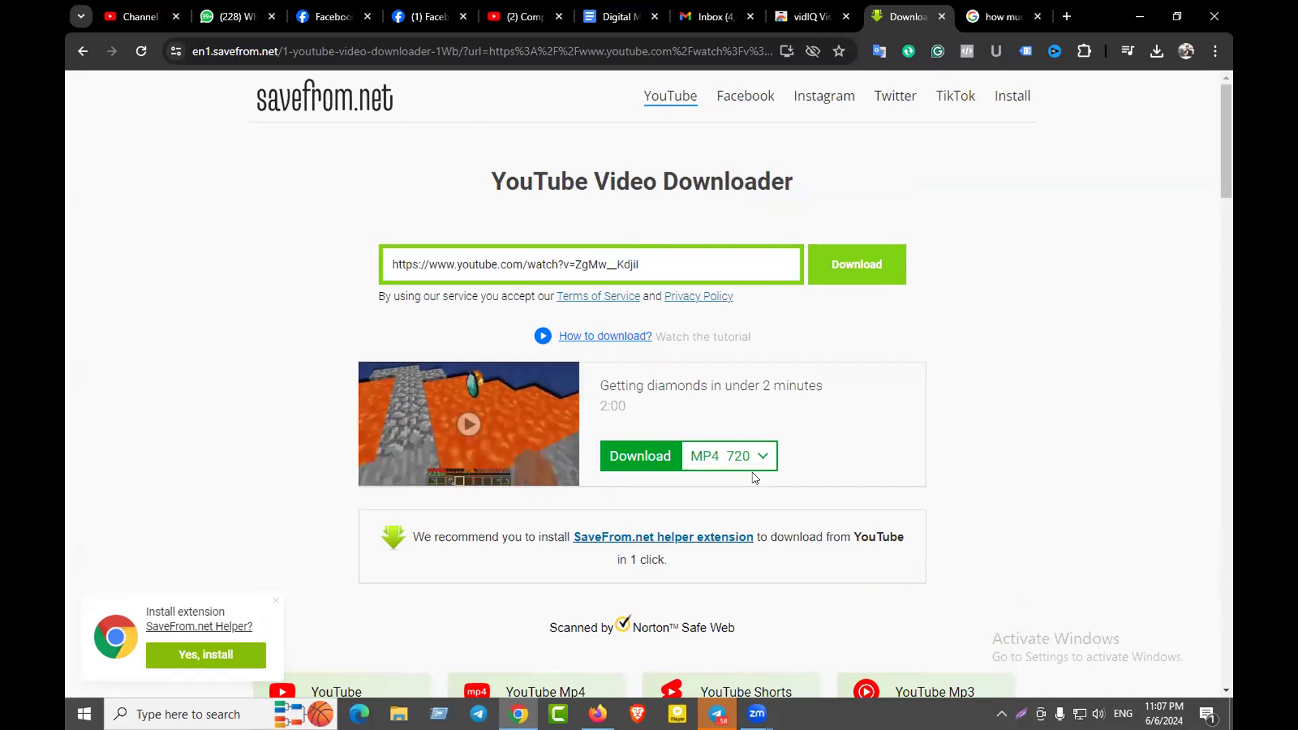
{"action": "left_click", "coordinate": [637, 462]}
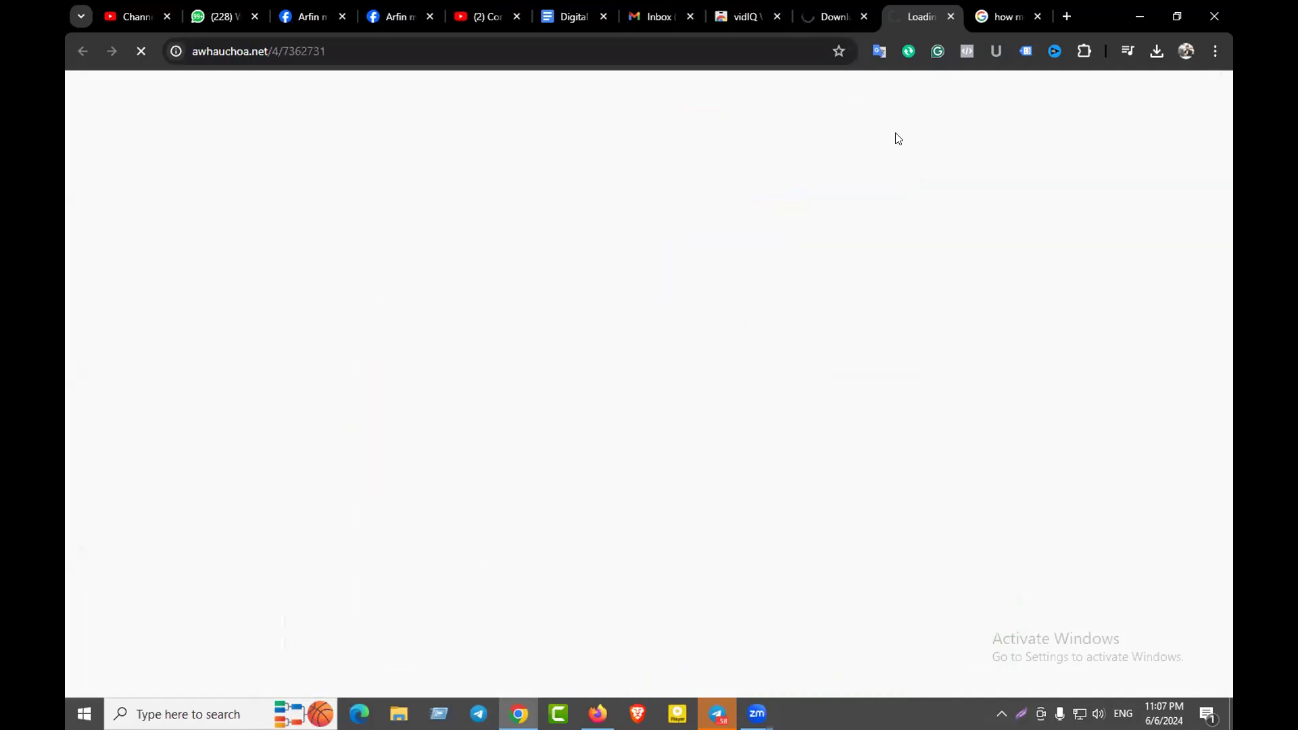
{"action": "left_click", "coordinate": [1157, 52]}
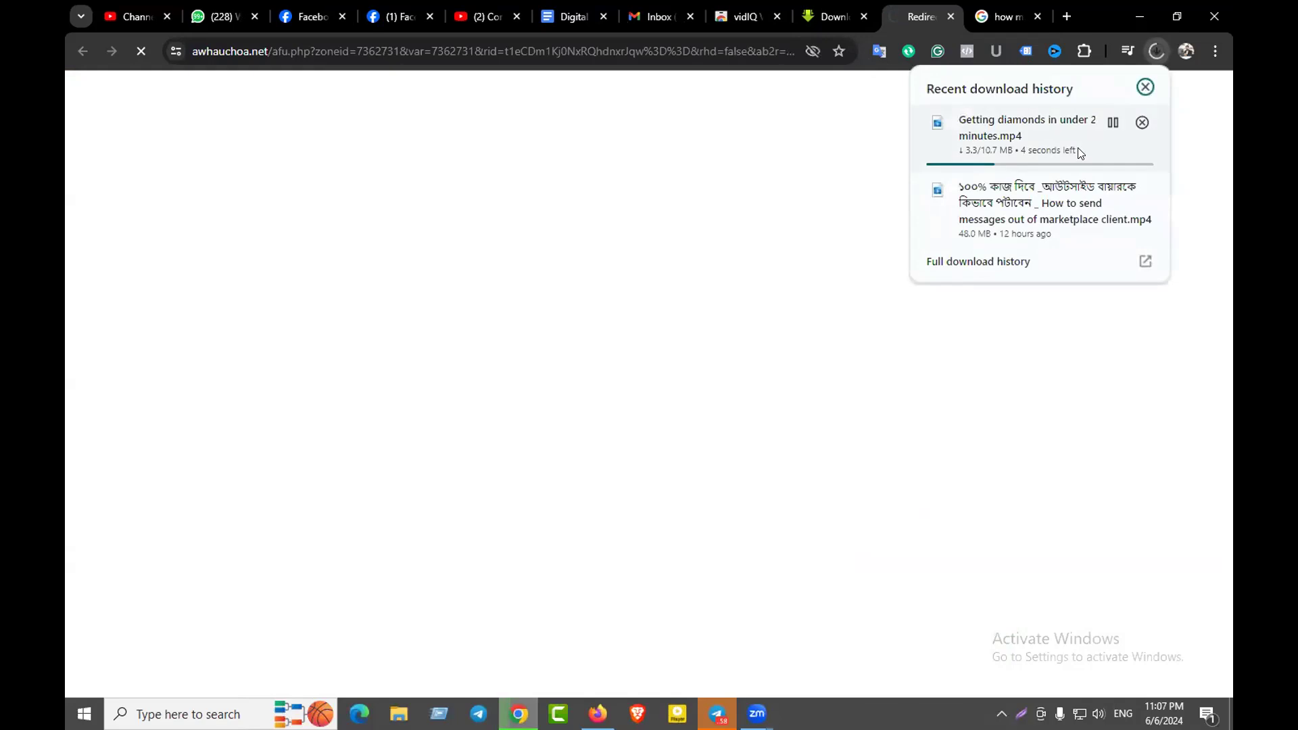
Close the downloader, ad, Google results, vidIQ web store, Gmail, Google Docs and YouTube video pages
{"action": "left_click", "coordinate": [865, 17]}
{"action": "left_click", "coordinate": [865, 17]}
{"action": "left_click", "coordinate": [865, 17]}
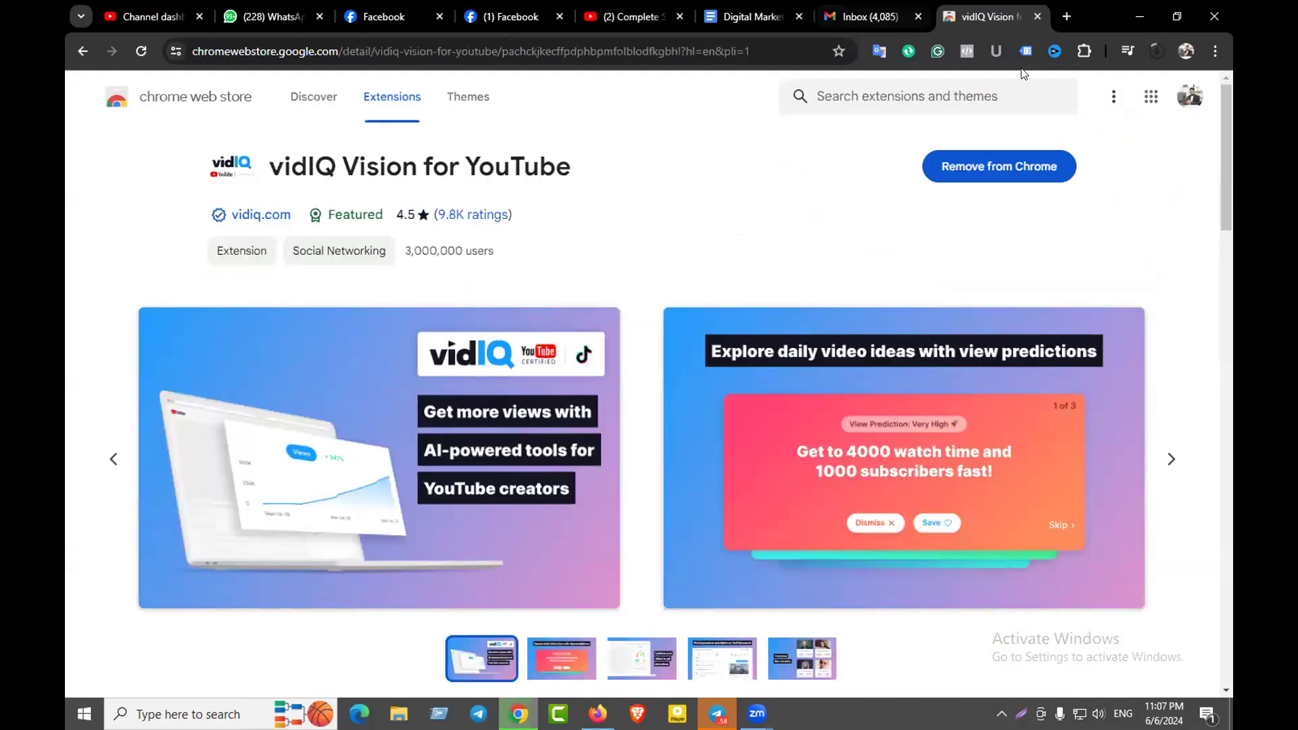
{"action": "left_click", "coordinate": [1037, 17]}
{"action": "left_click", "coordinate": [1036, 17]}
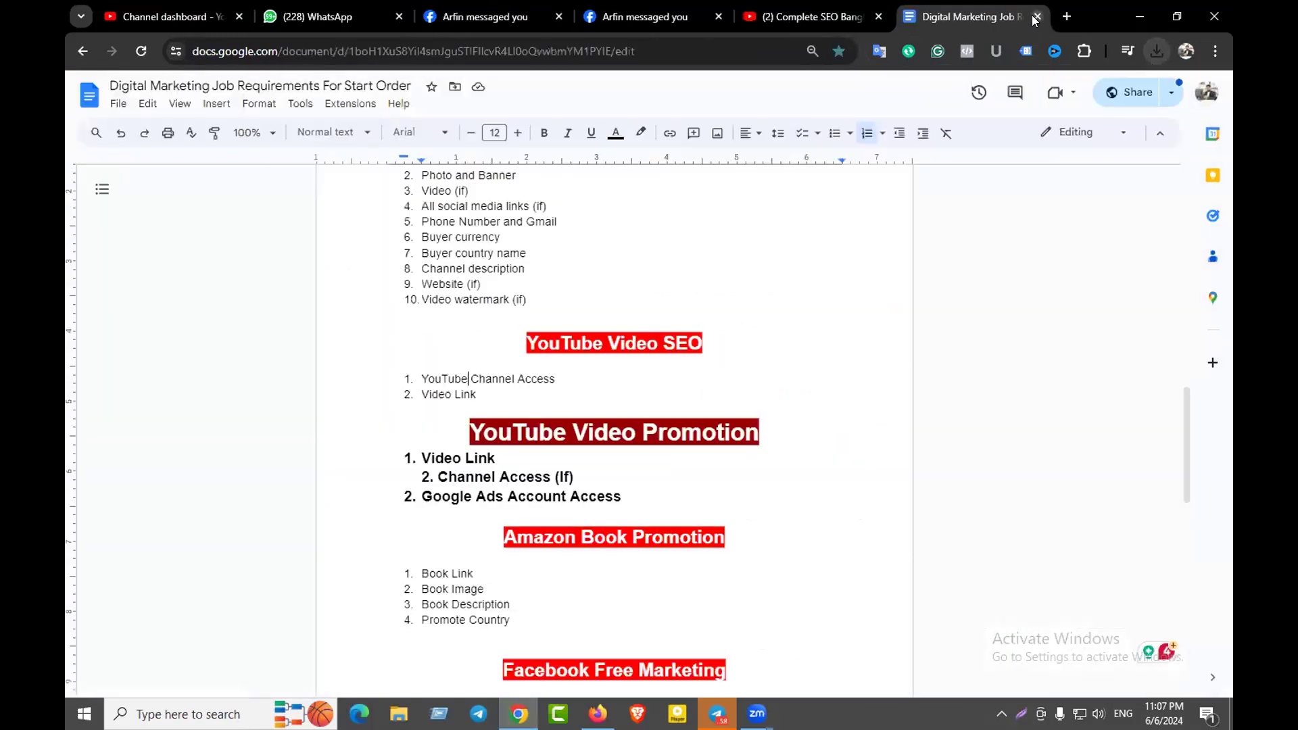
{"action": "left_click", "coordinate": [1036, 16]}
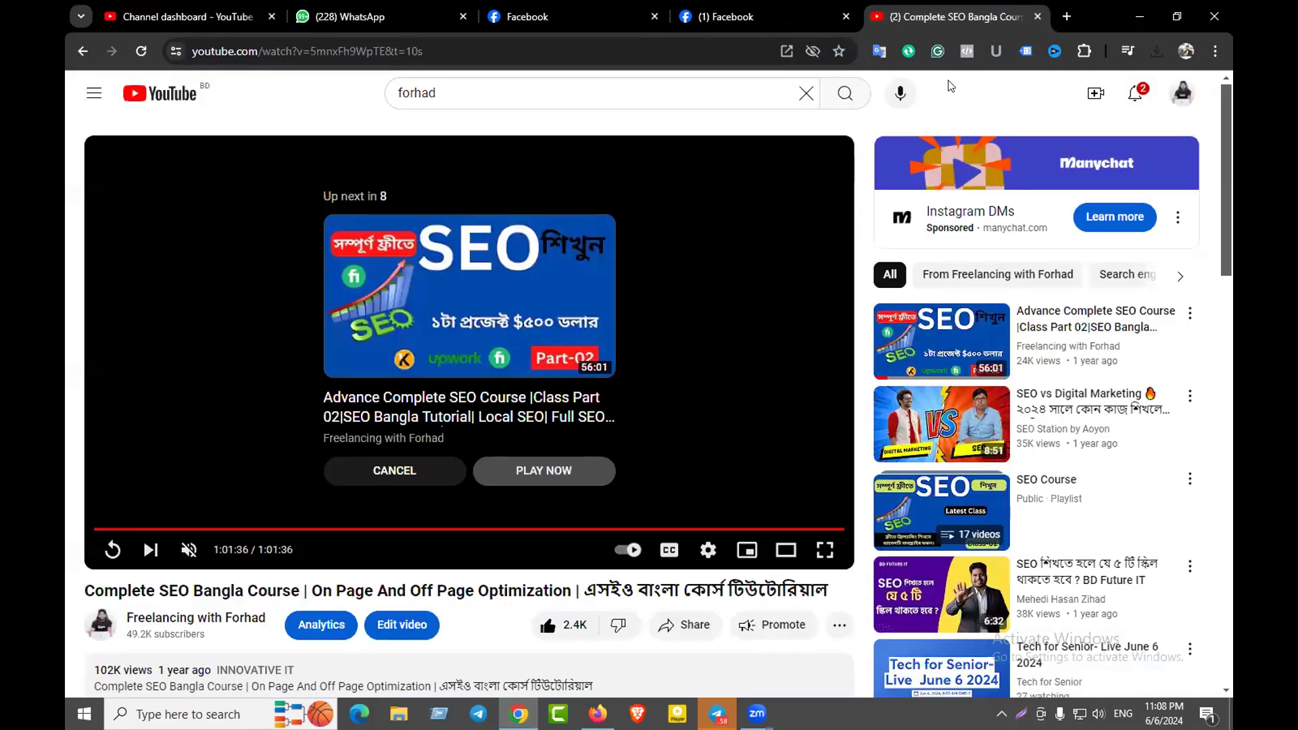
{"action": "left_click", "coordinate": [1036, 17]}
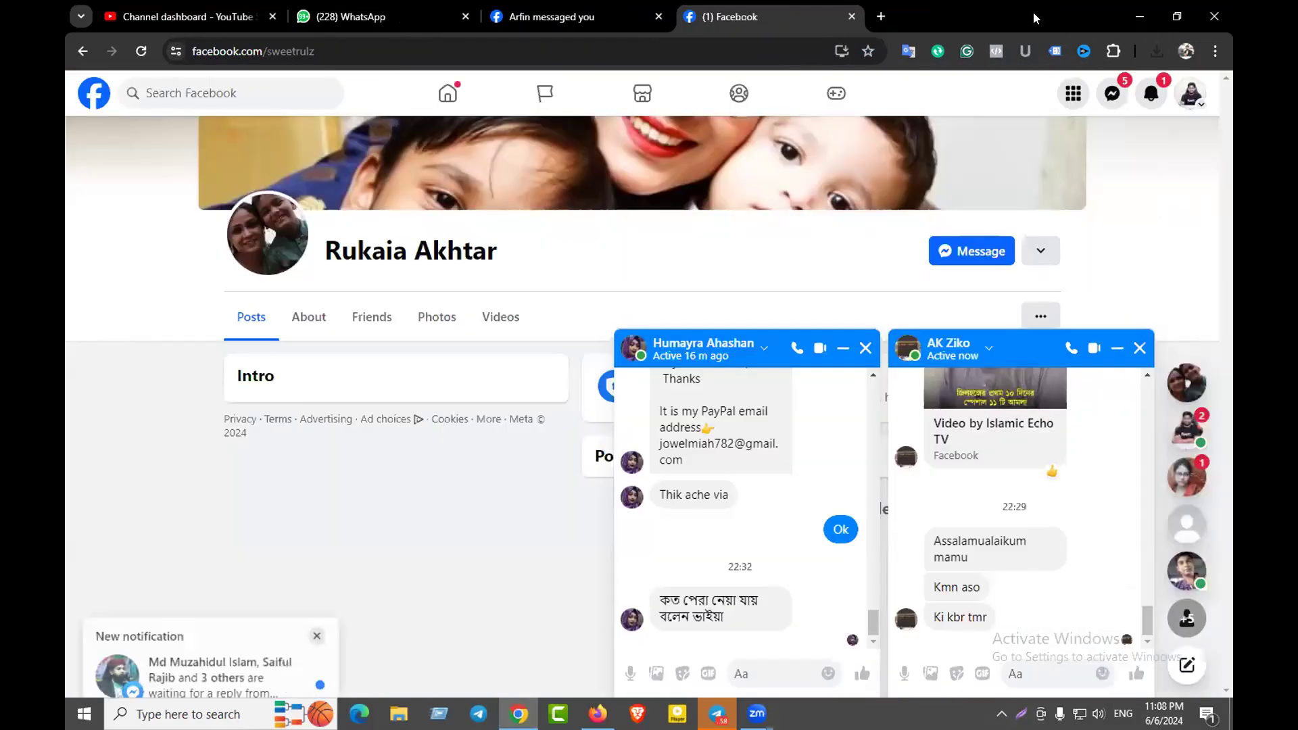
Minimize the open chat windows on the Facebook profile page
{"action": "left_click", "coordinate": [1116, 348]}
{"action": "left_click", "coordinate": [1115, 348]}
{"action": "left_click", "coordinate": [1116, 348]}
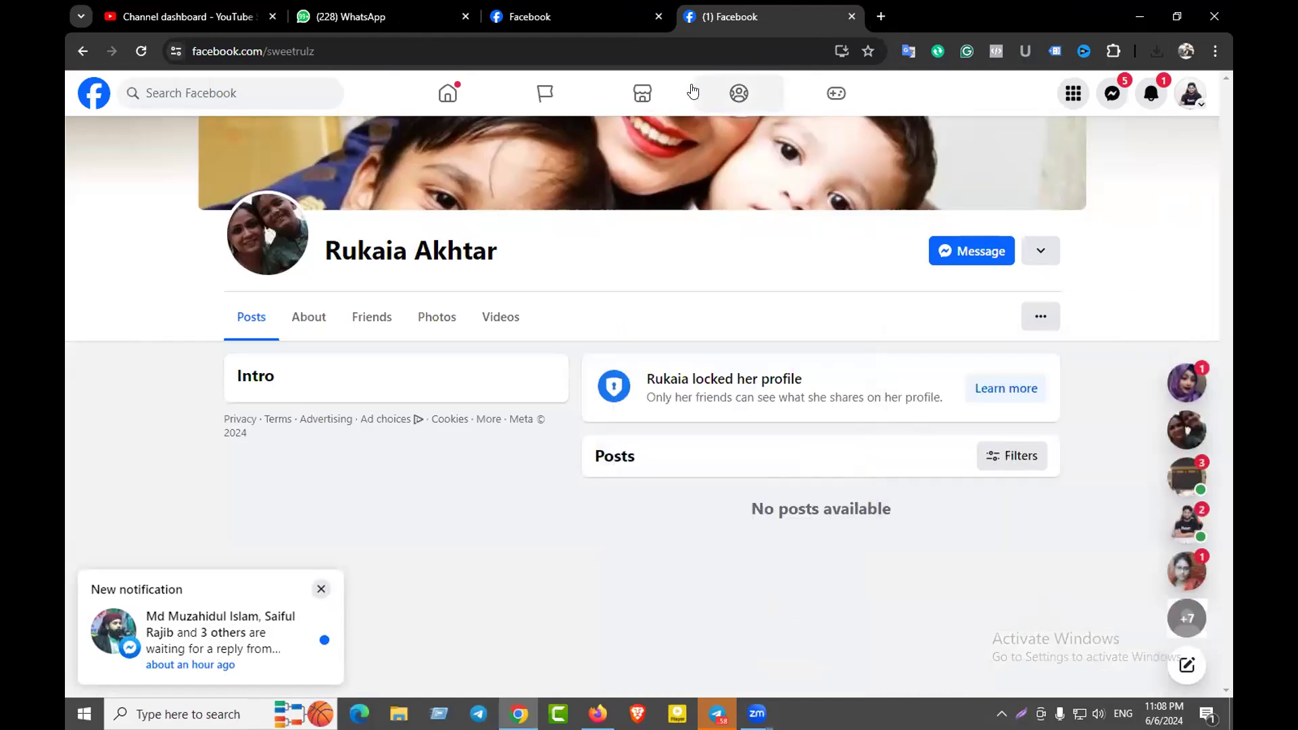
Switch to YouTube Studio, open the channel content and try to open the newest video's details, agreeing to discard the unsaved changes
{"action": "left_click", "coordinate": [175, 5]}
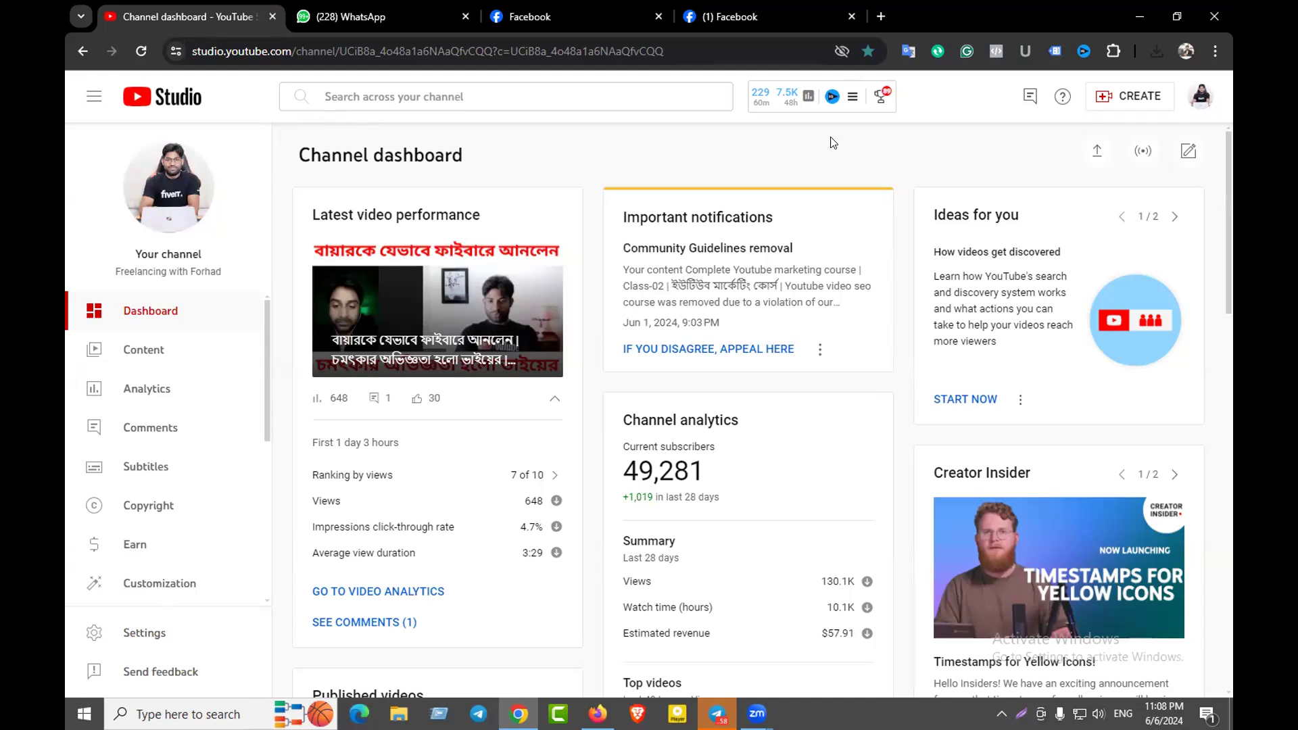
{"action": "left_click", "coordinate": [146, 349]}
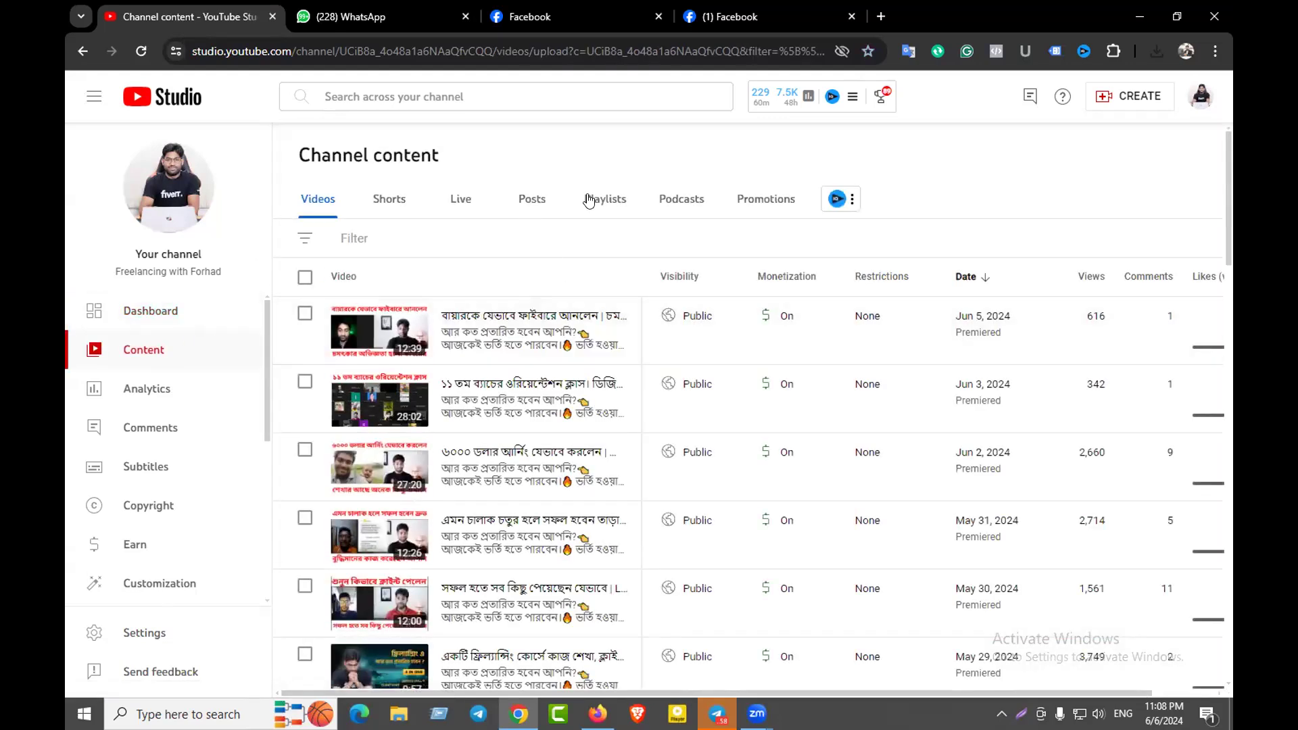
{"action": "left_click", "coordinate": [450, 343]}
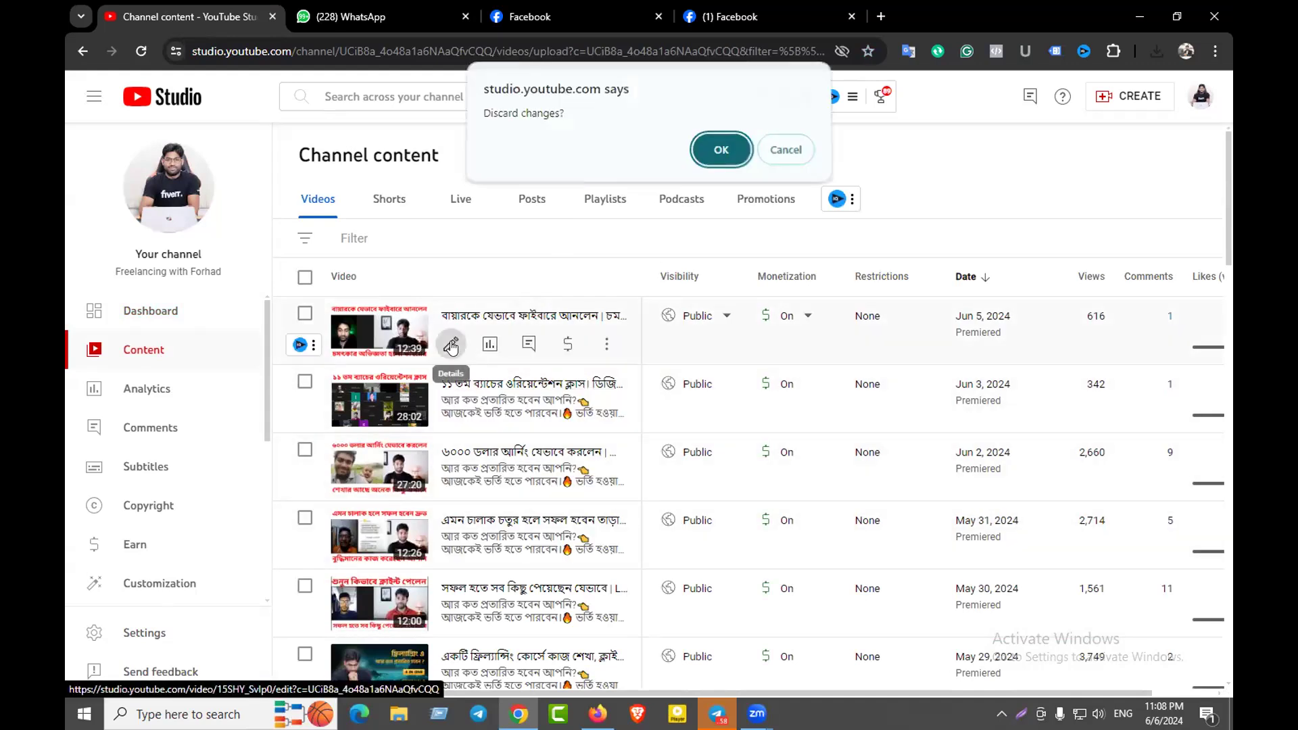
{"action": "left_click", "coordinate": [716, 162]}
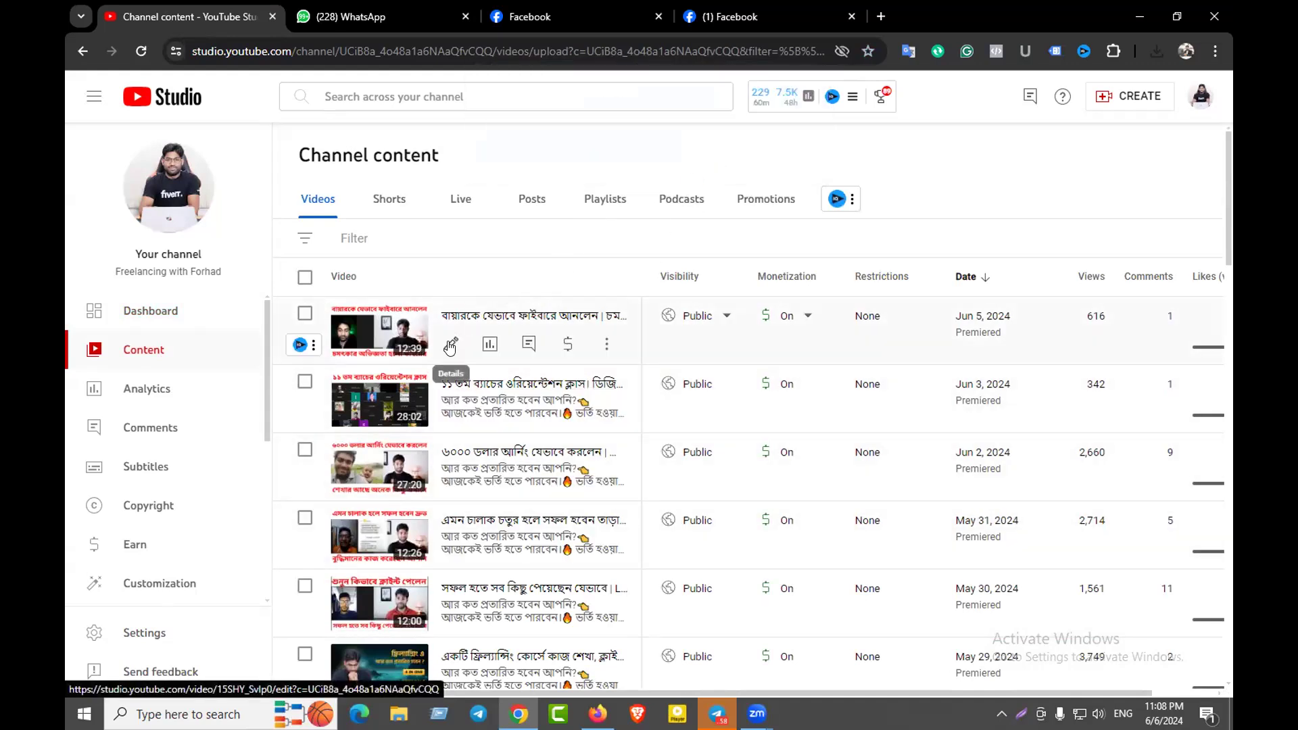
{"action": "left_click", "coordinate": [450, 345]}
{"action": "left_click", "coordinate": [713, 149]}
Reload the channel content page, view the newest video's details and return to the channel content
{"action": "left_click", "coordinate": [141, 51]}
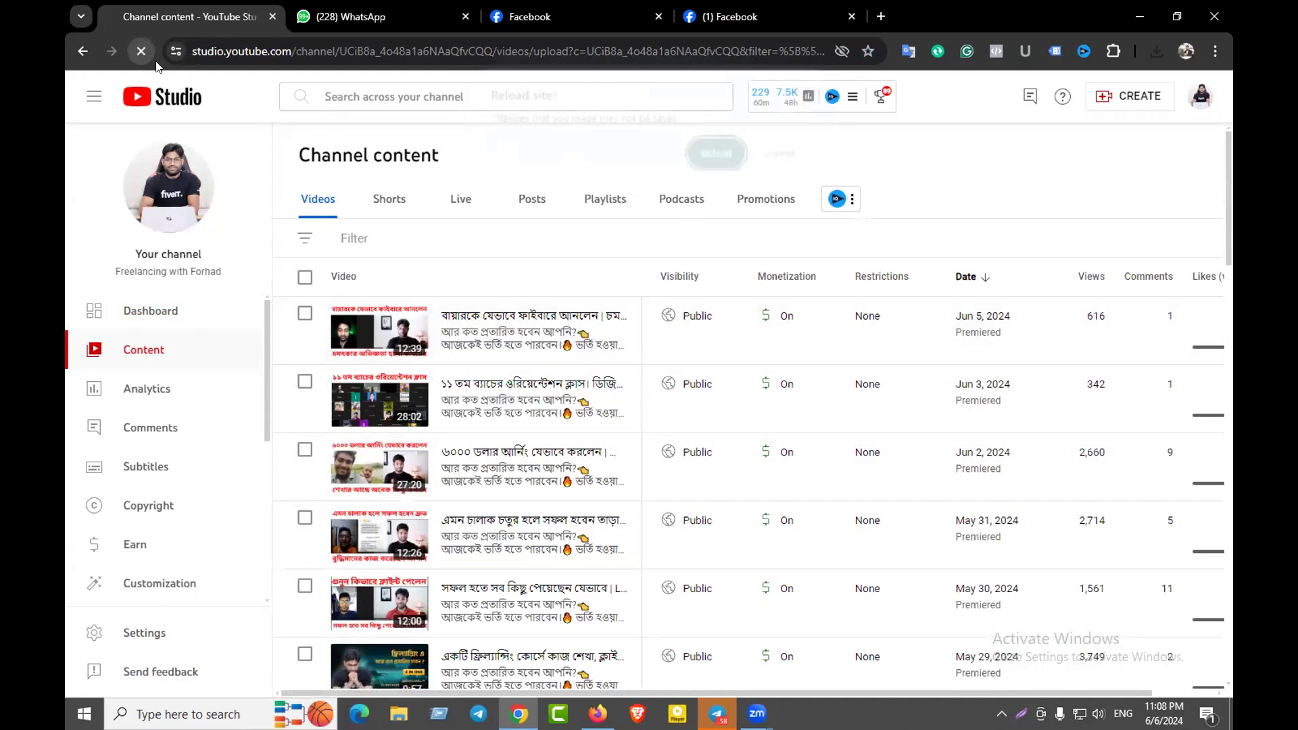
{"action": "left_click", "coordinate": [718, 160]}
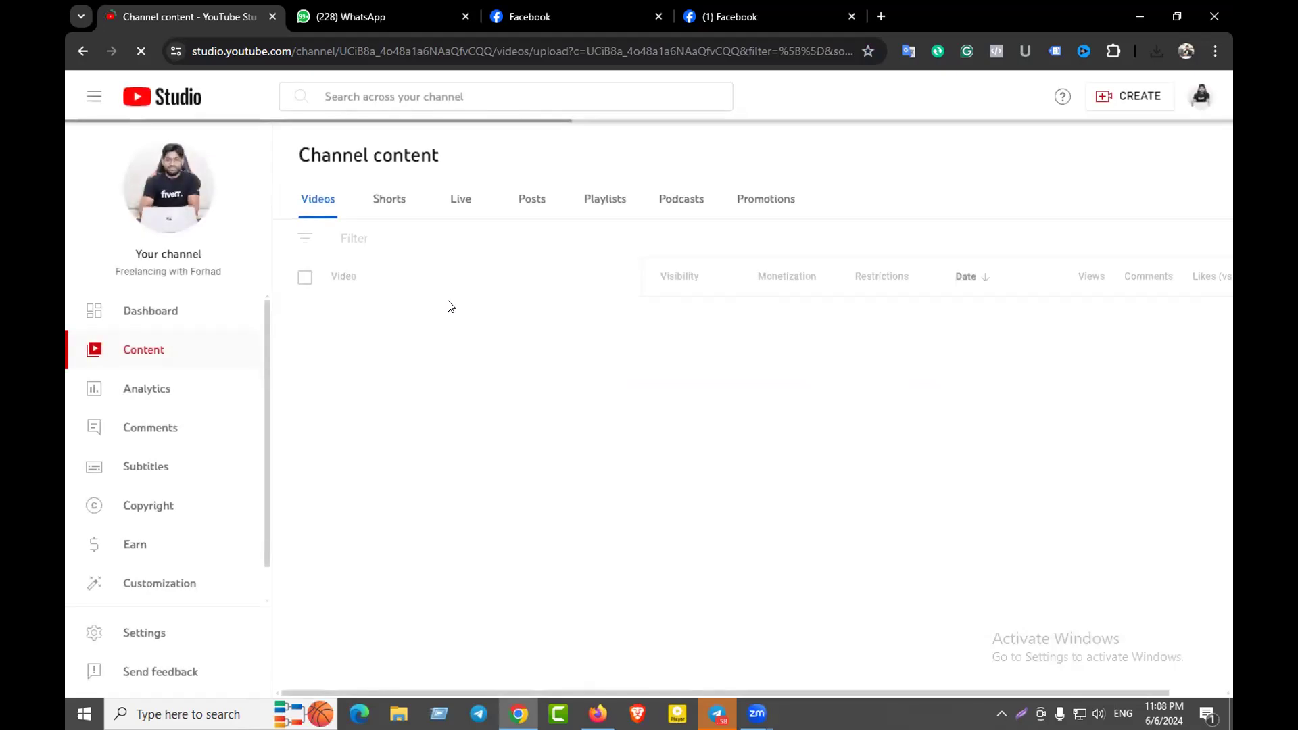
{"action": "left_click", "coordinate": [451, 344]}
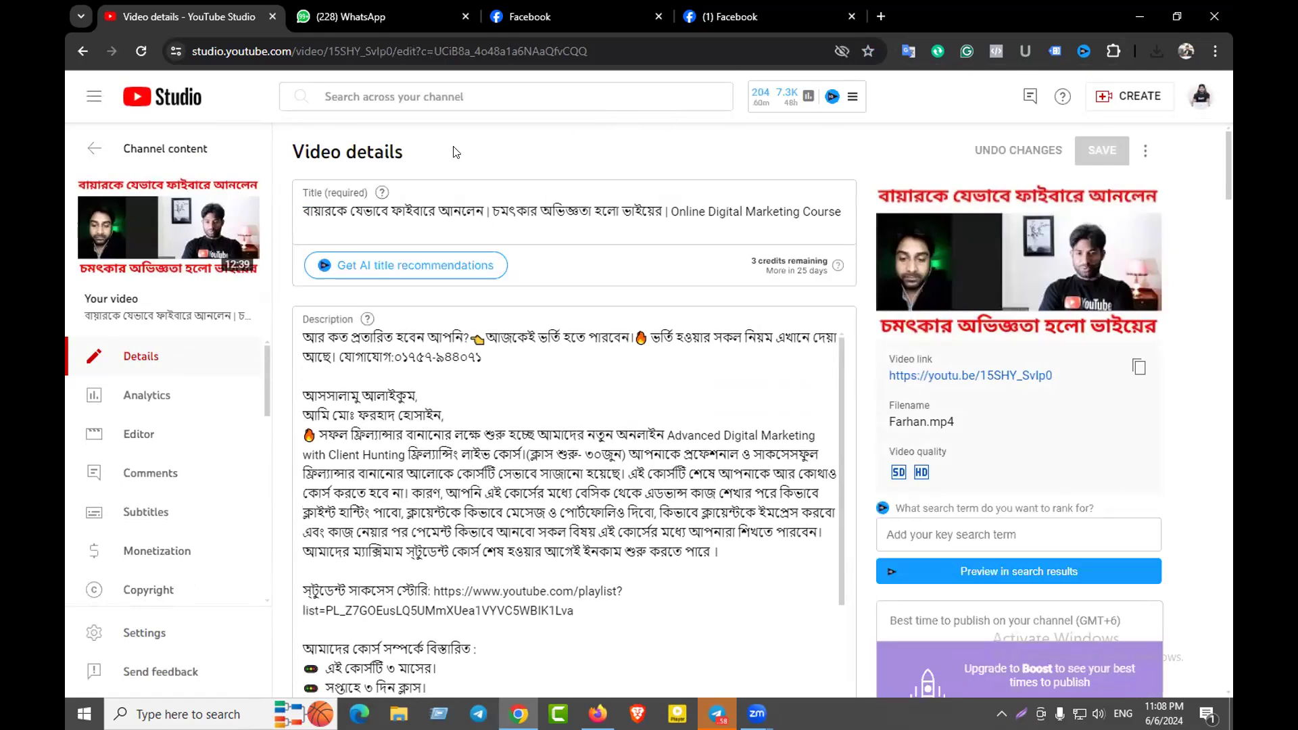
{"action": "left_click", "coordinate": [94, 149]}
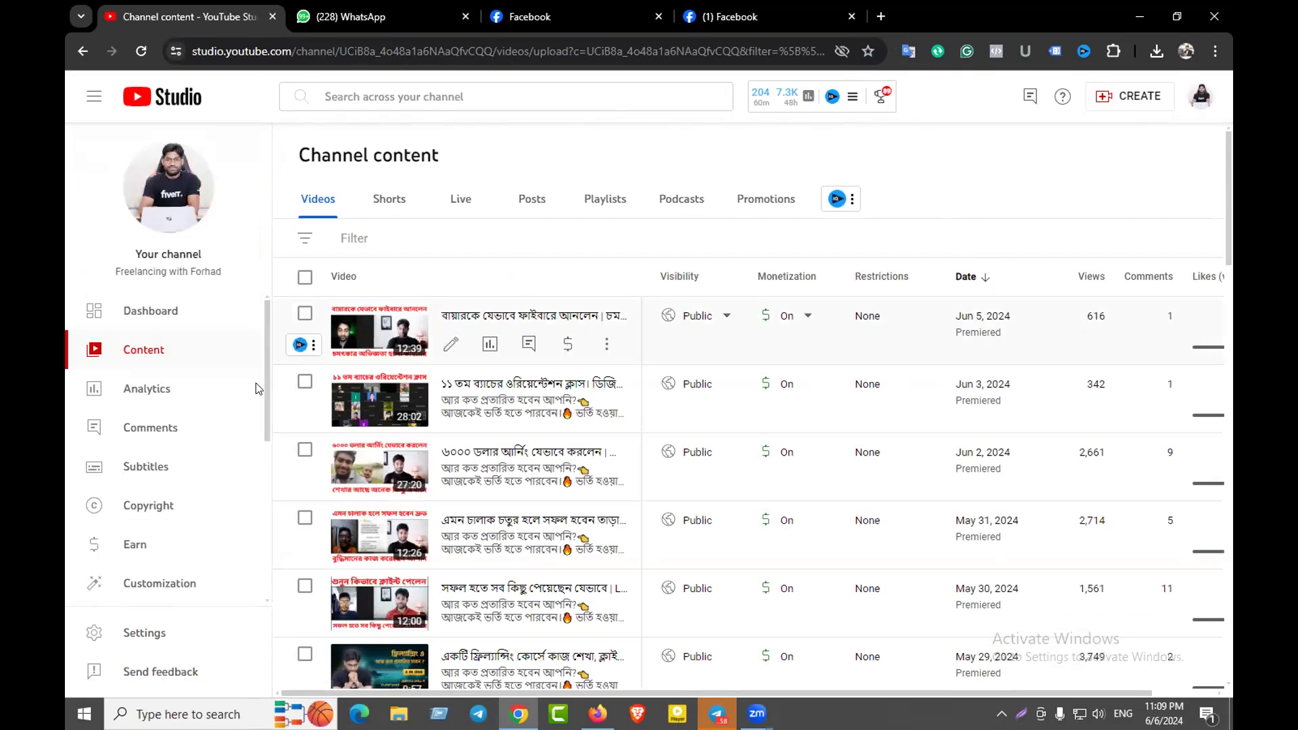
Open the channel settings and review the country and keywords in the channel's basic info
{"action": "scroll", "coordinate": [179, 541], "scroll_direction": "down", "scroll_amount": 5}
{"action": "scroll", "coordinate": [170, 564], "scroll_direction": "down", "scroll_amount": 1}
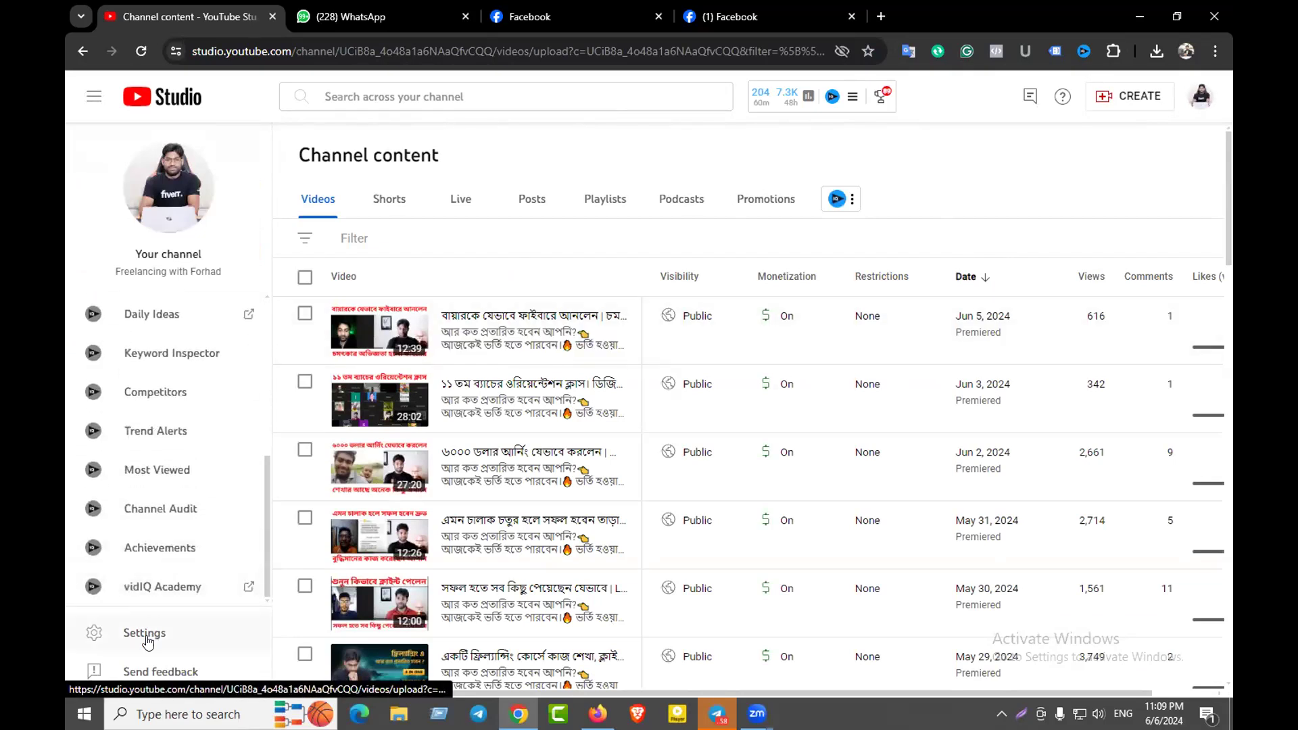
{"action": "left_click", "coordinate": [138, 633]}
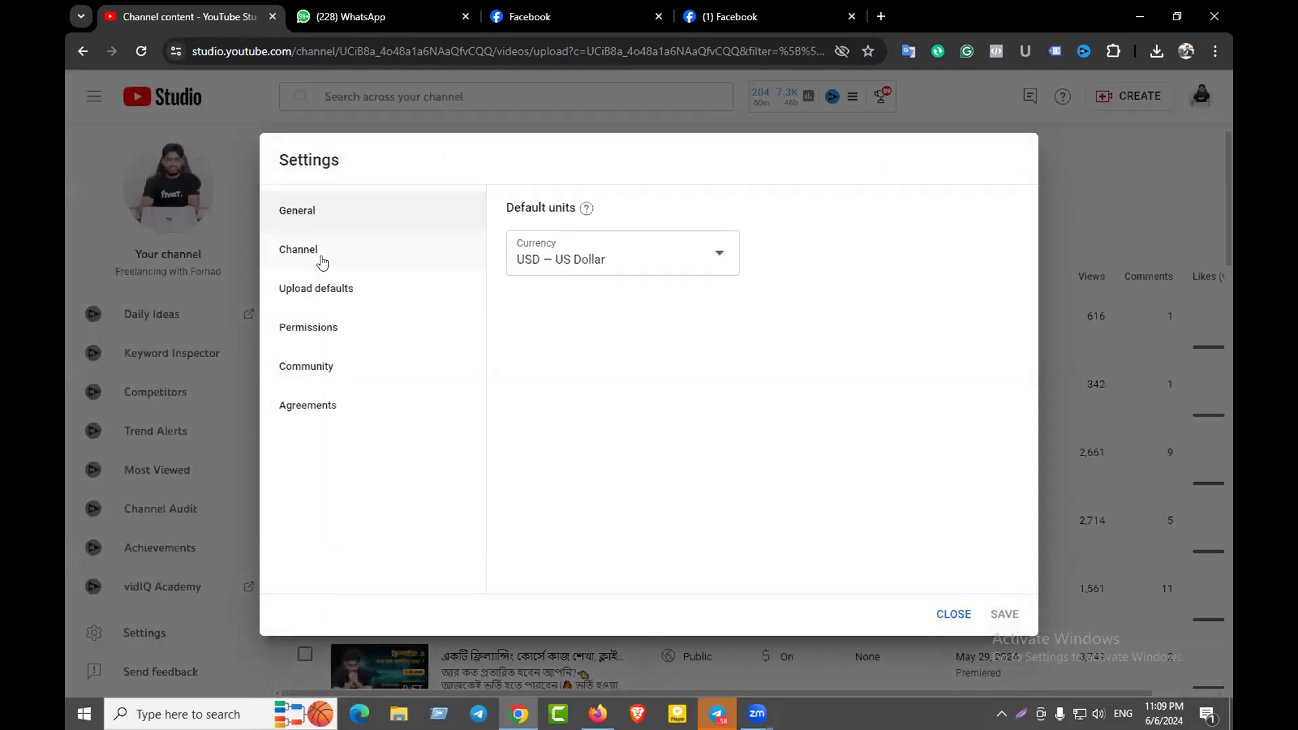
{"action": "left_click", "coordinate": [301, 250]}
{"action": "scroll", "coordinate": [703, 356], "scroll_direction": "down", "scroll_amount": 2}
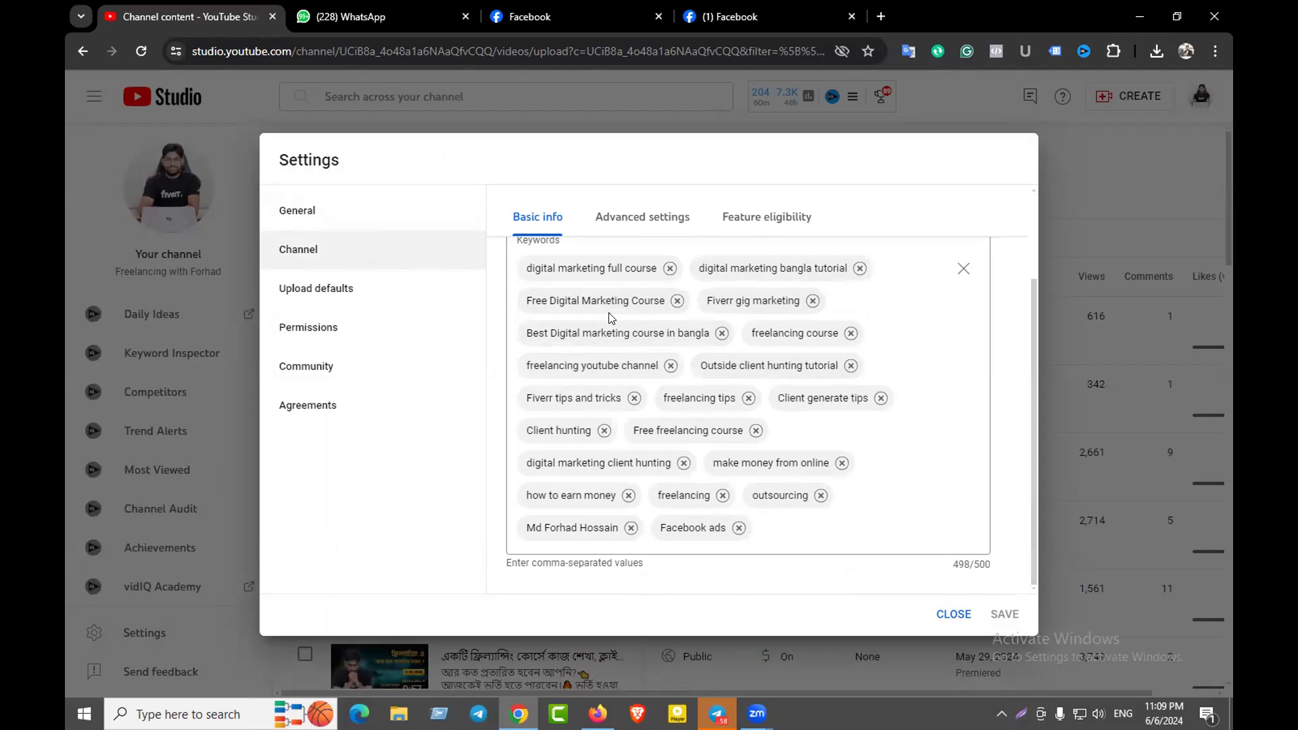
{"action": "scroll", "coordinate": [605, 323], "scroll_direction": "up", "scroll_amount": 1}
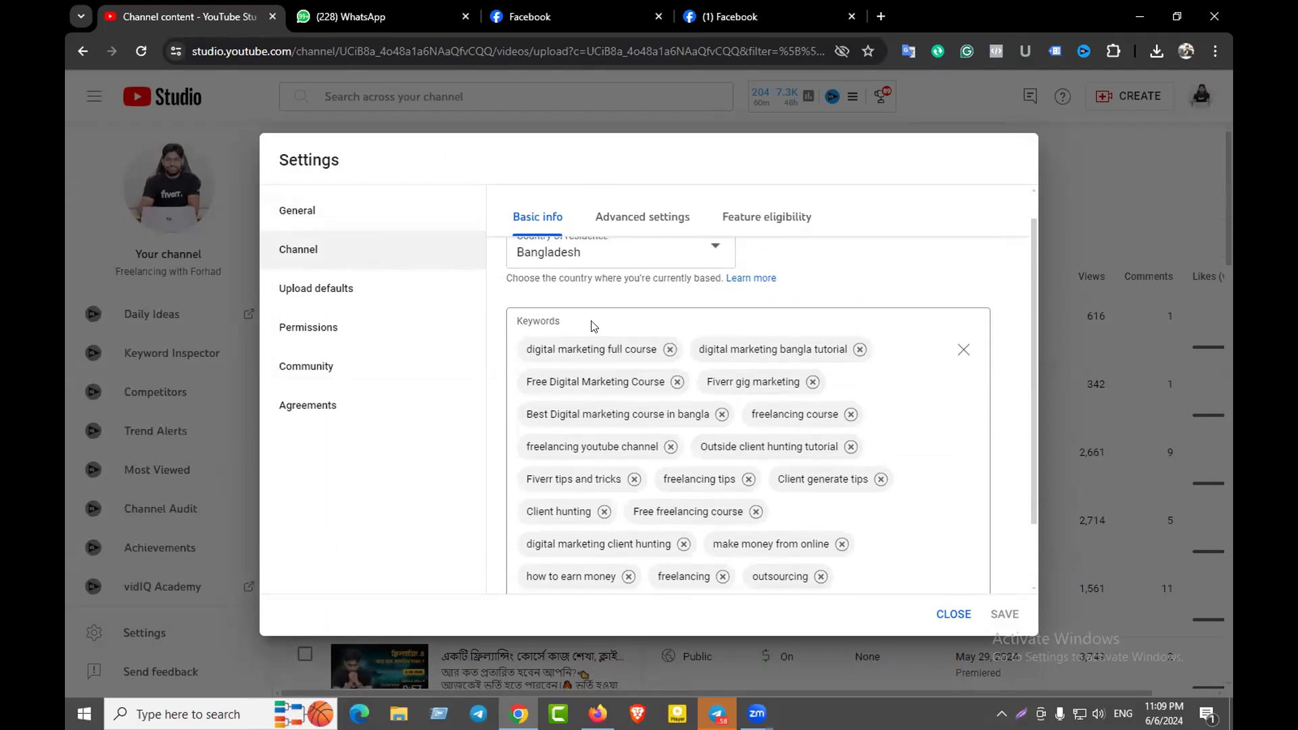
{"action": "scroll", "coordinate": [632, 448], "scroll_direction": "up", "scroll_amount": 1}
Review the channel's advanced audience and Google Ads linking settings and the status of its Standard, Intermediate and Advanced features
{"action": "left_click", "coordinate": [650, 227]}
{"action": "scroll", "coordinate": [676, 446], "scroll_direction": "down", "scroll_amount": 6}
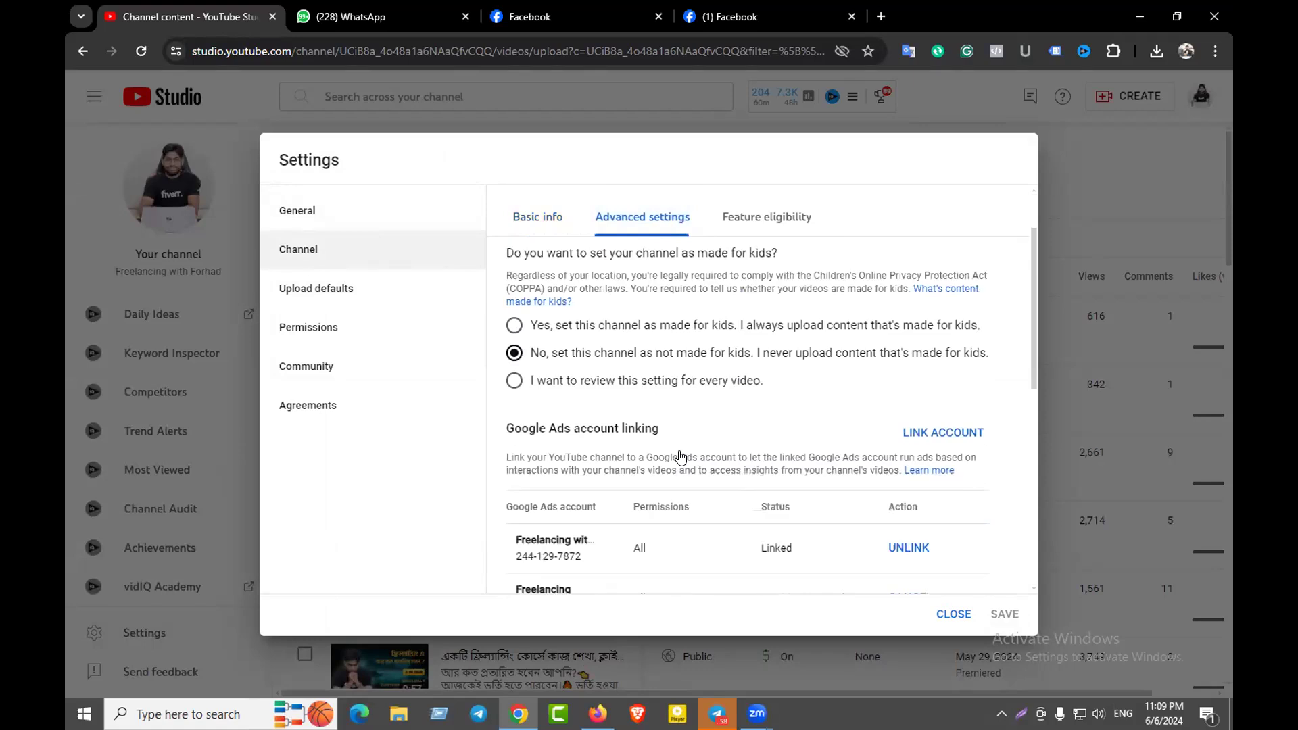
{"action": "left_click", "coordinate": [759, 223]}
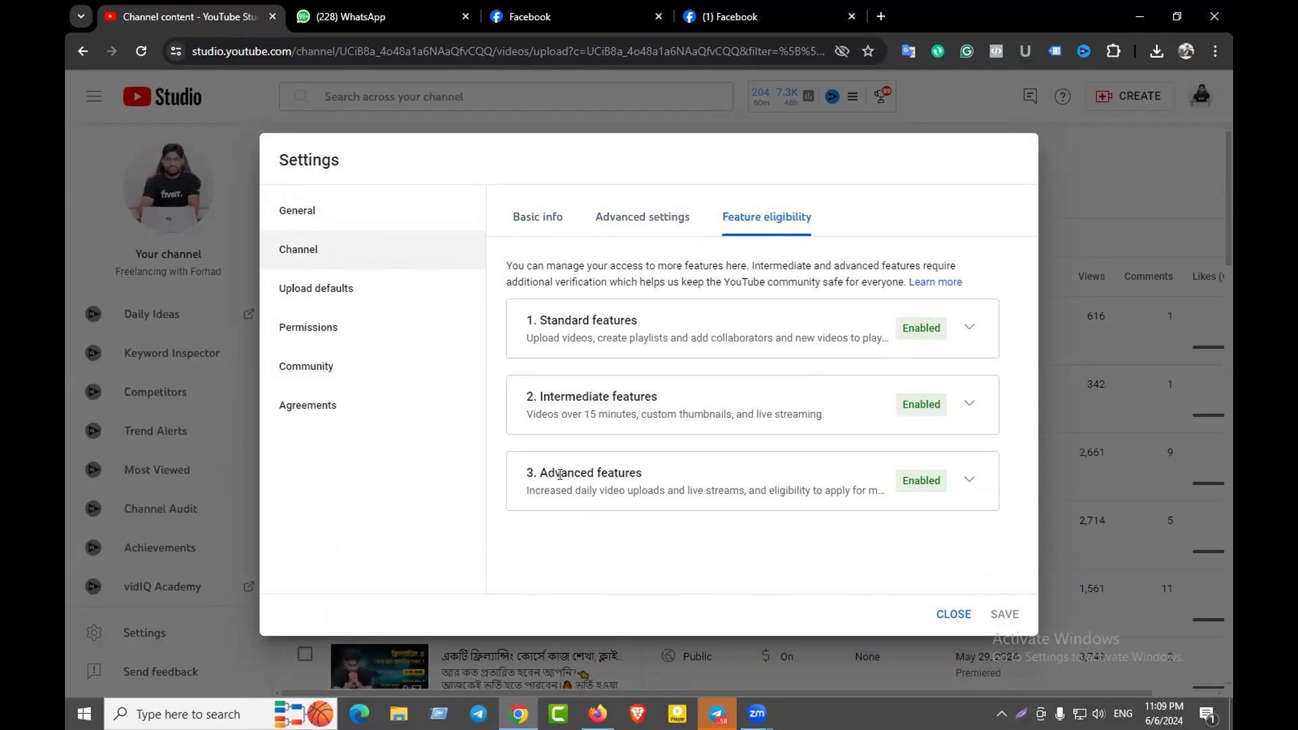
{"action": "left_click_drag", "start_coordinate": [899, 483], "coordinate": [920, 479]}
{"action": "left_click", "coordinate": [918, 479]}
{"action": "left_click", "coordinate": [667, 222]}
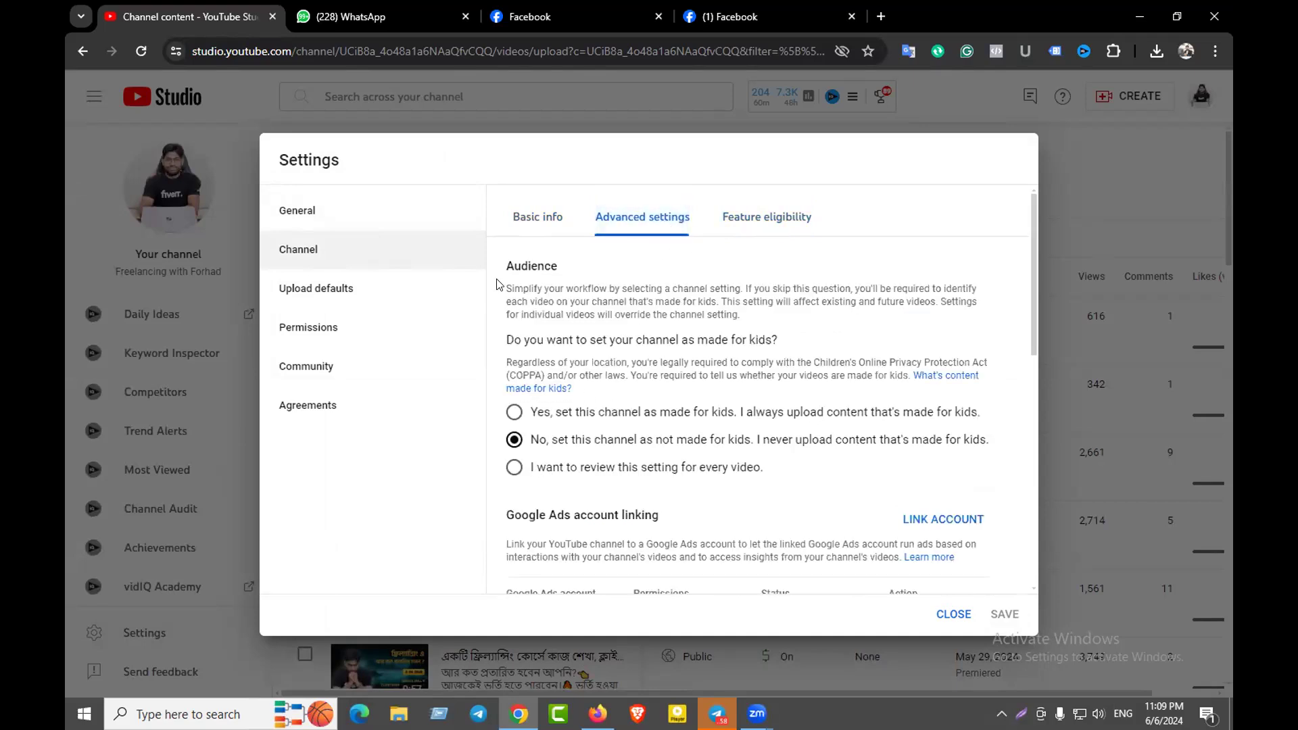
Review the channel's advertisement and clips options, the basic info and the upload defaults, and close the settings without saving
{"action": "scroll", "coordinate": [608, 406], "scroll_direction": "down", "scroll_amount": 10}
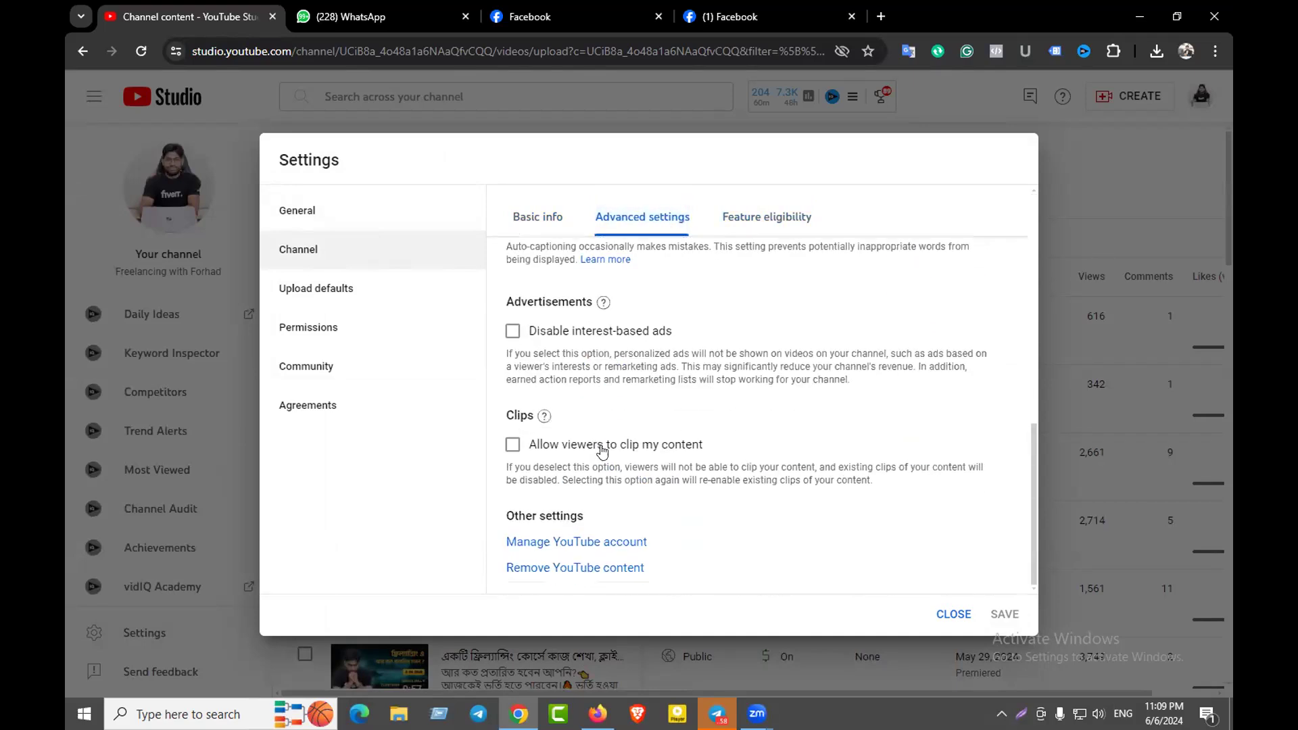
{"action": "scroll", "coordinate": [611, 430], "scroll_direction": "up", "scroll_amount": 10}
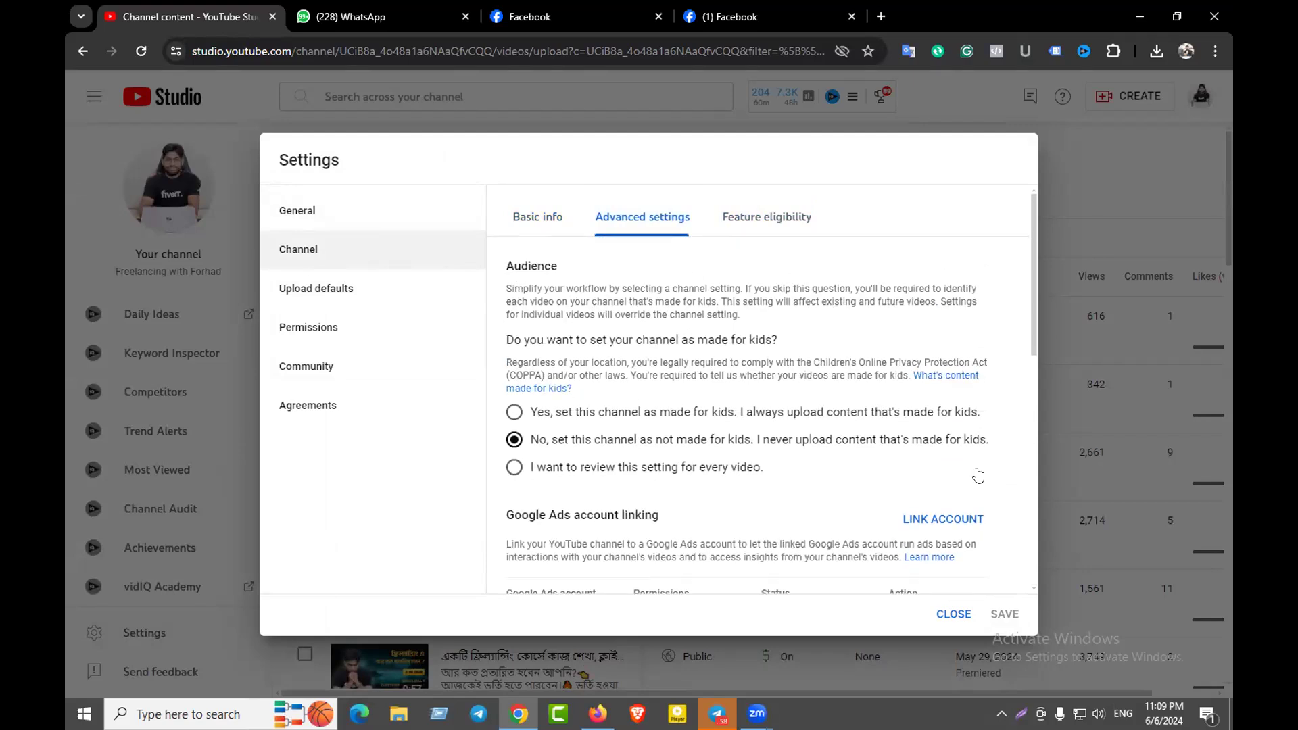
{"action": "left_click", "coordinate": [538, 217]}
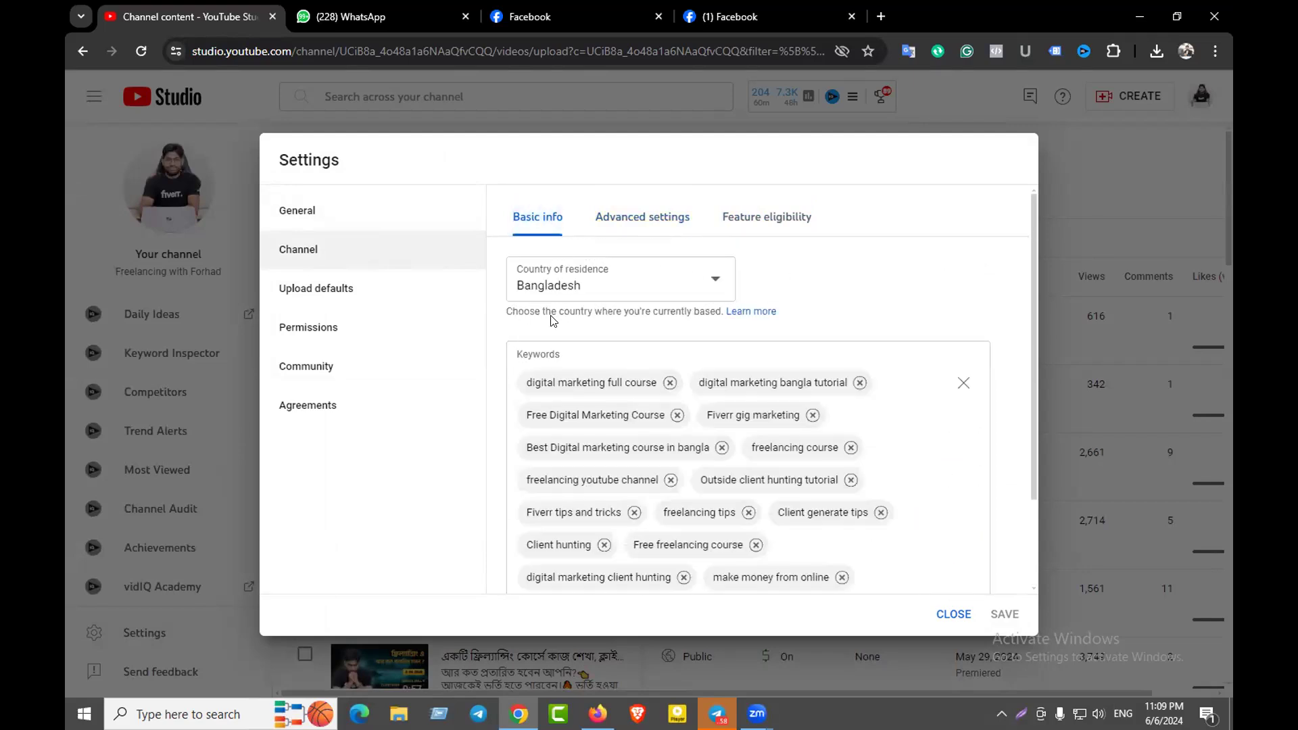
{"action": "left_click", "coordinate": [326, 290]}
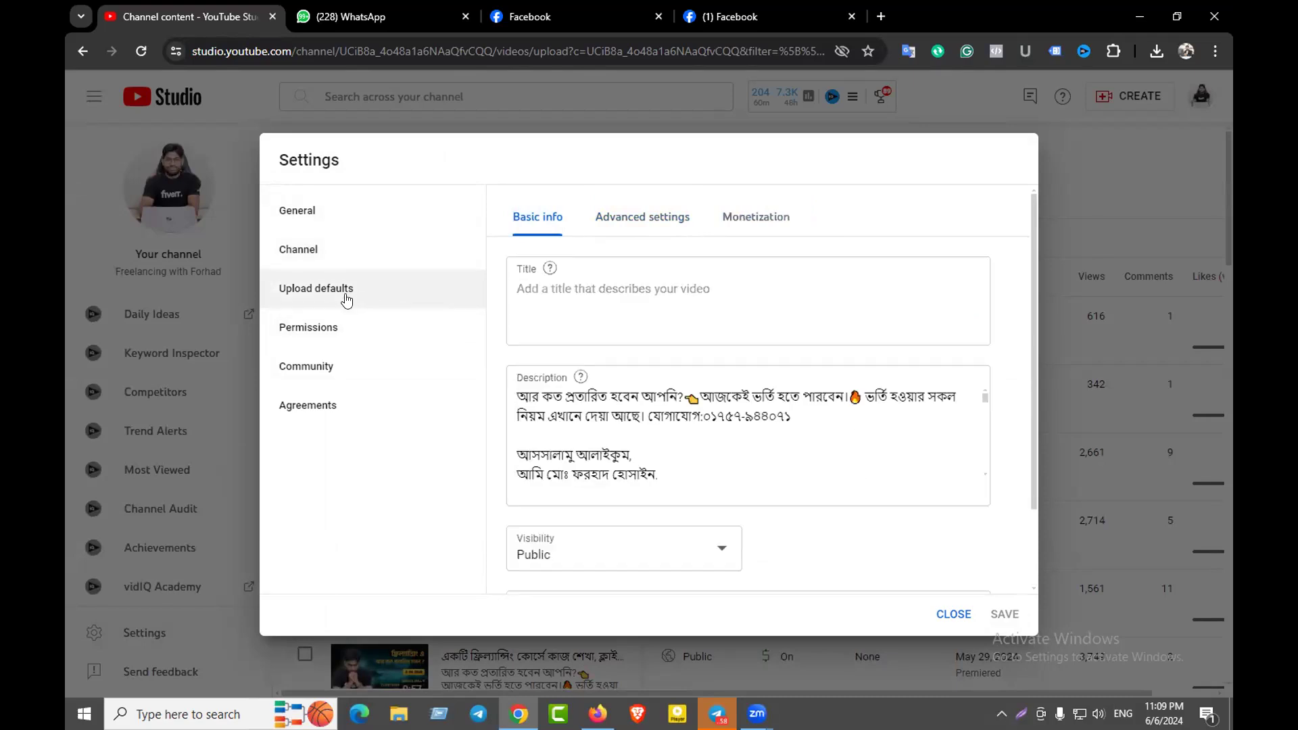
{"action": "left_click", "coordinate": [943, 617]}
Open the channel's customization page on its layout settings
{"action": "scroll", "coordinate": [176, 527], "scroll_direction": "up", "scroll_amount": 5}
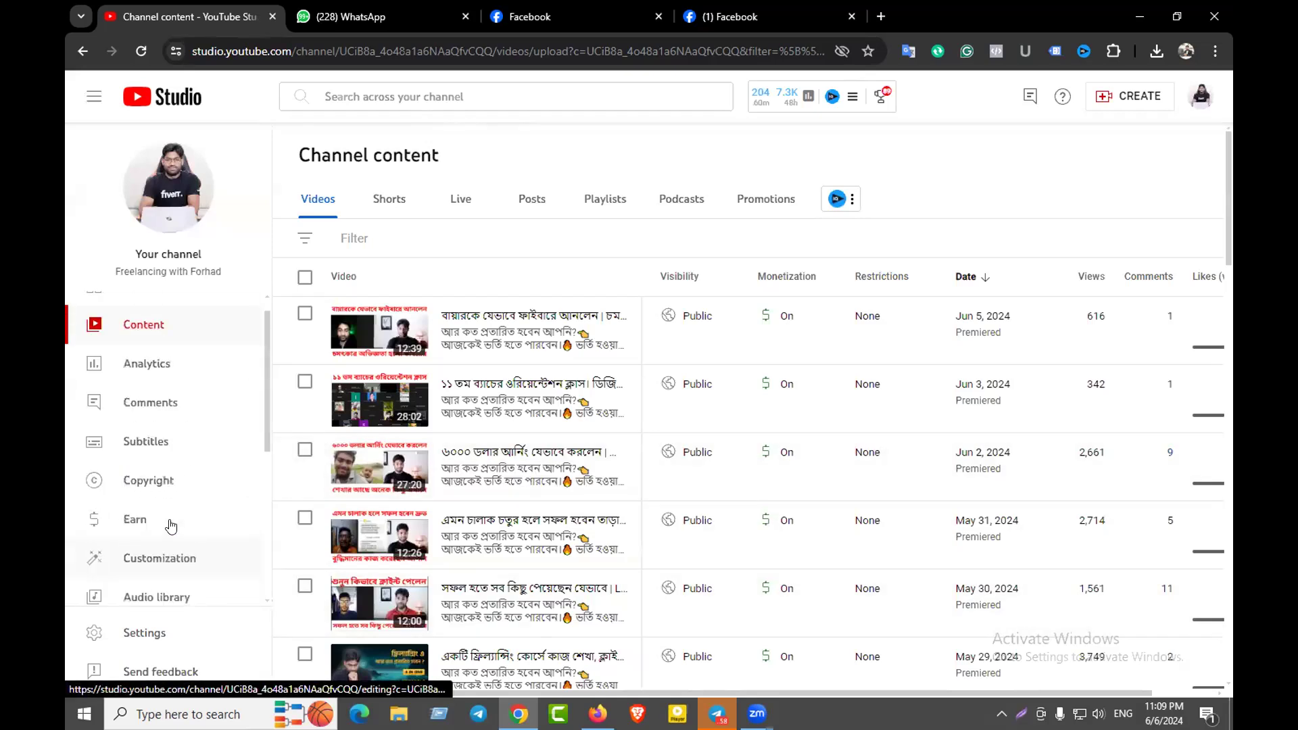
{"action": "scroll", "coordinate": [169, 459], "scroll_direction": "down", "scroll_amount": 3}
{"action": "left_click", "coordinate": [140, 403]}
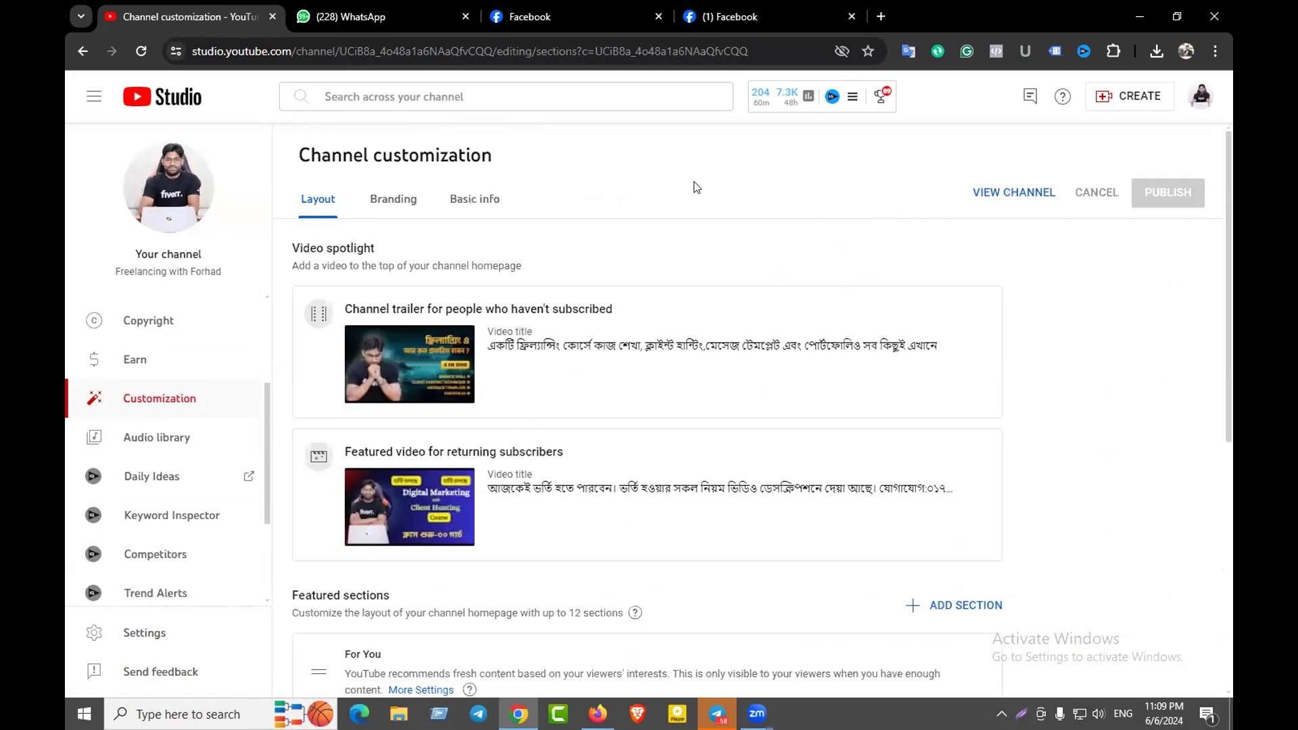
Switch to Facebook, minimize the open chat, open the rangpurfreelancing group from the shortcuts and copy the group's link
{"action": "left_click", "coordinate": [576, 15]}
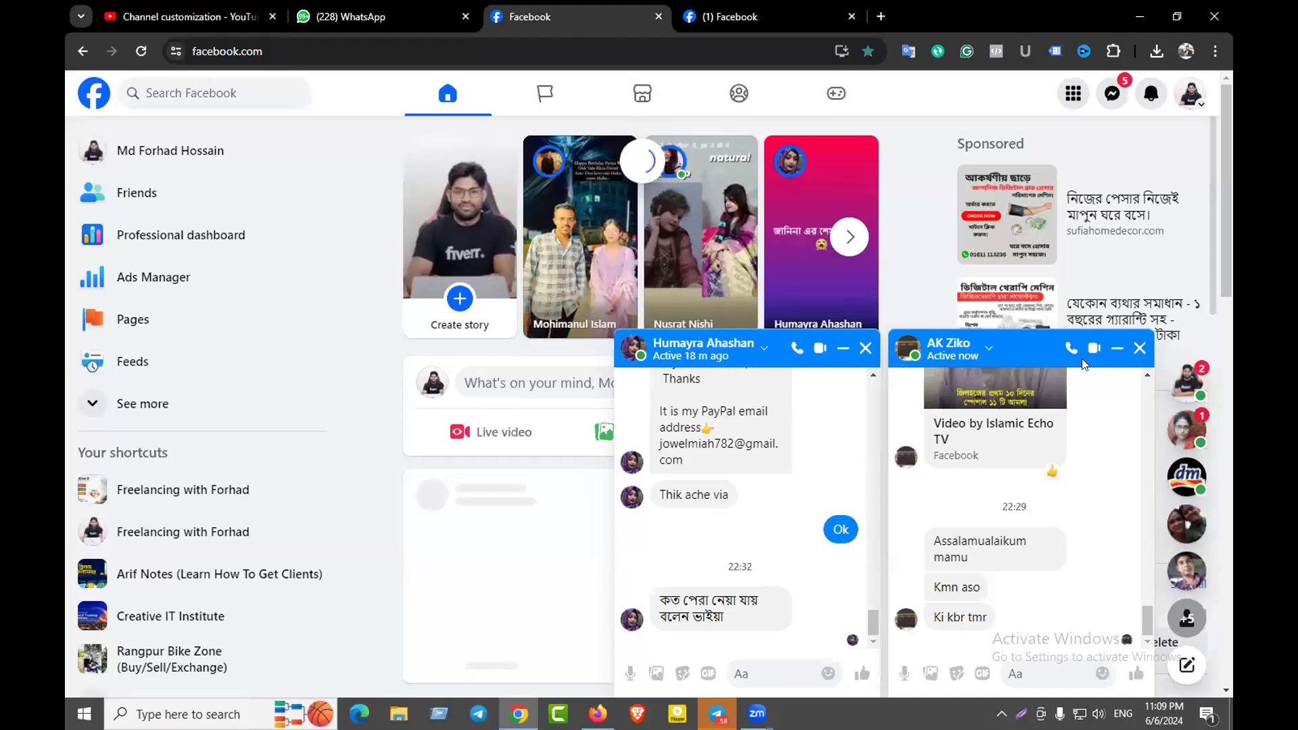
{"action": "left_click", "coordinate": [1116, 350]}
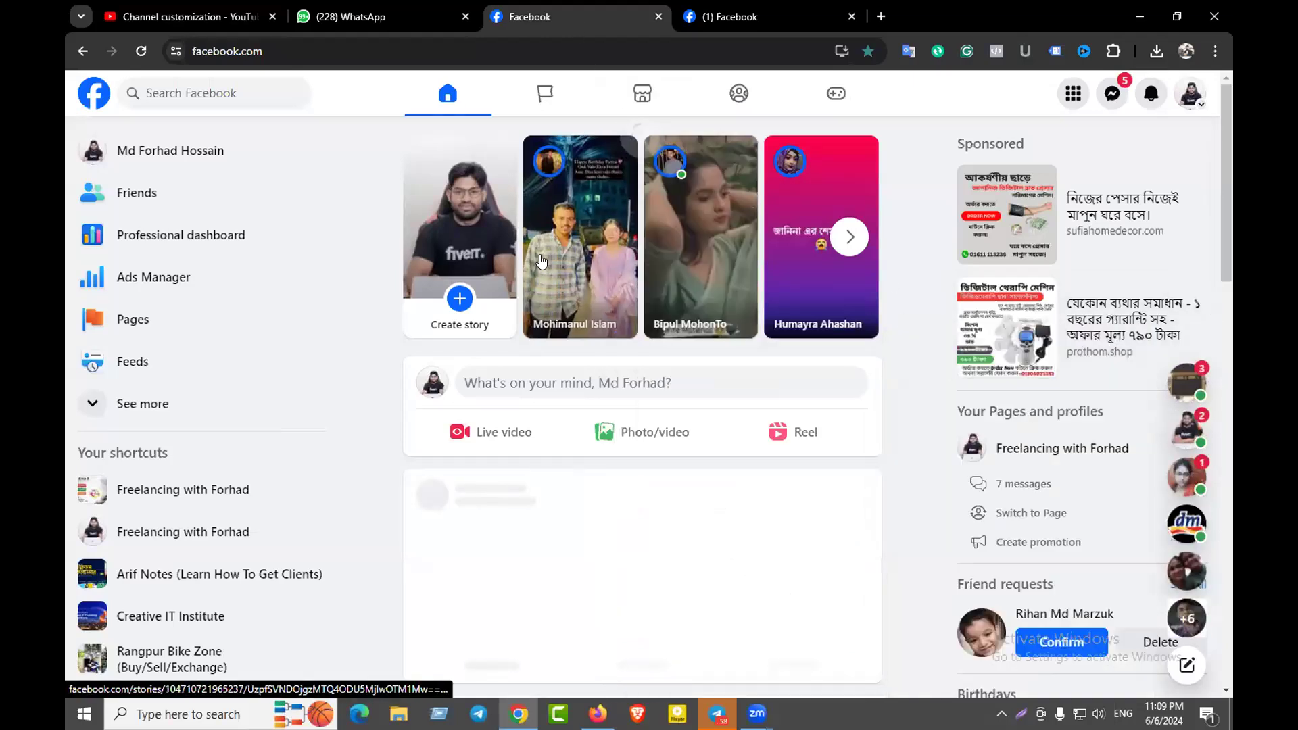
{"action": "left_click", "coordinate": [213, 482]}
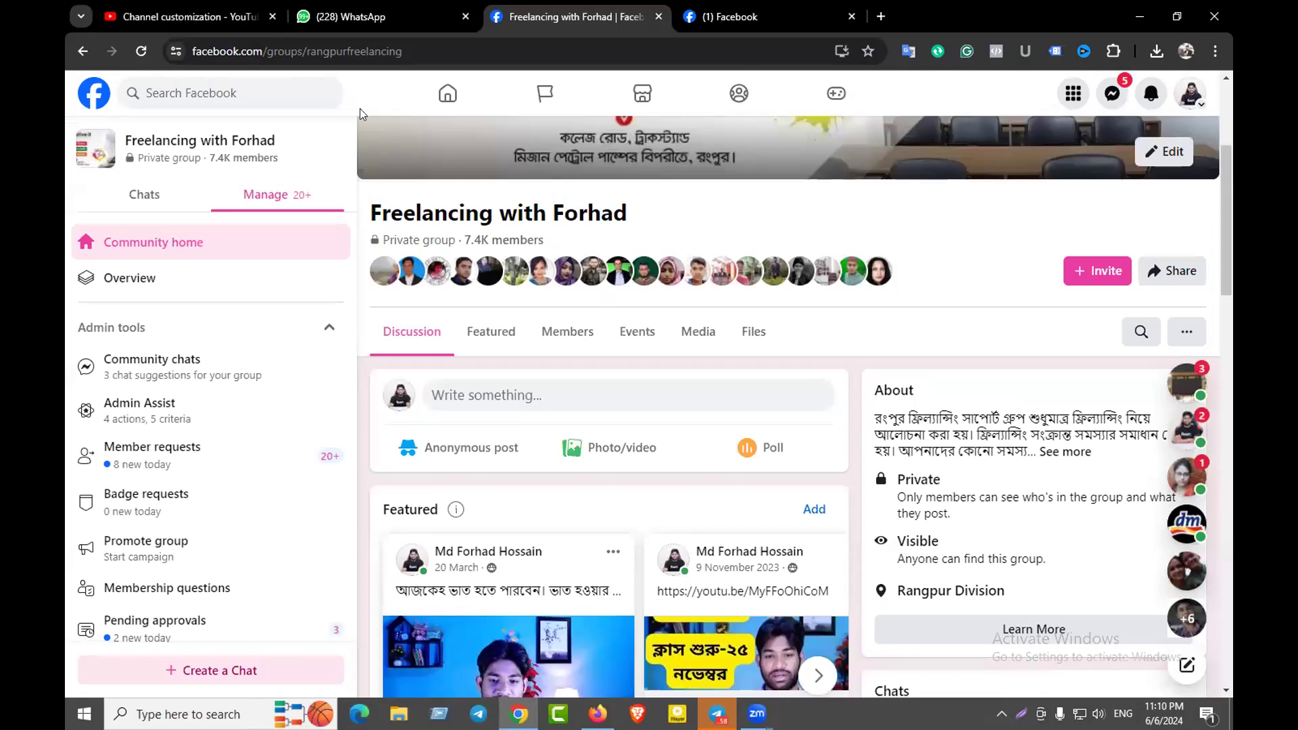
{"action": "left_click", "coordinate": [319, 49]}
{"action": "key", "text": "ctrl+c"}
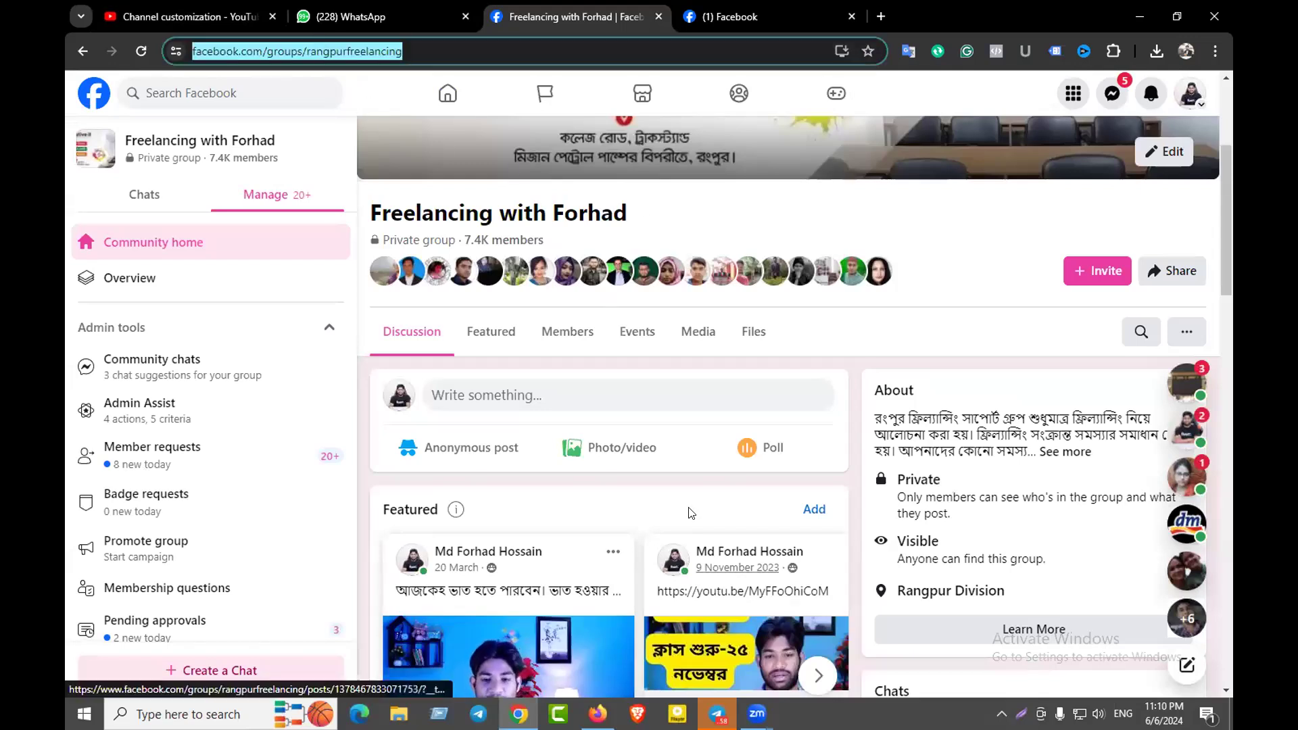
Switch to Telegram and send the copied Facebook group link to the DM with CH-11 group chat
{"action": "key", "text": "alt+Tab"}
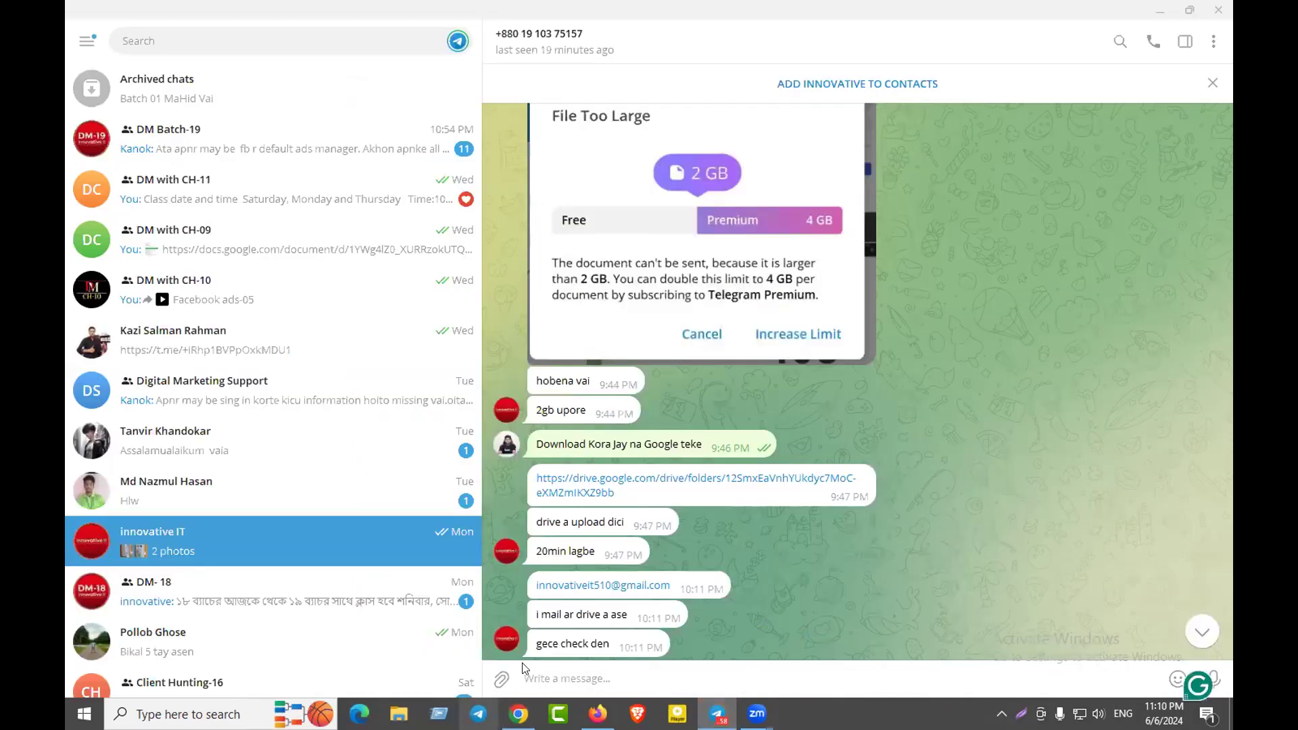
{"action": "left_click", "coordinate": [391, 193]}
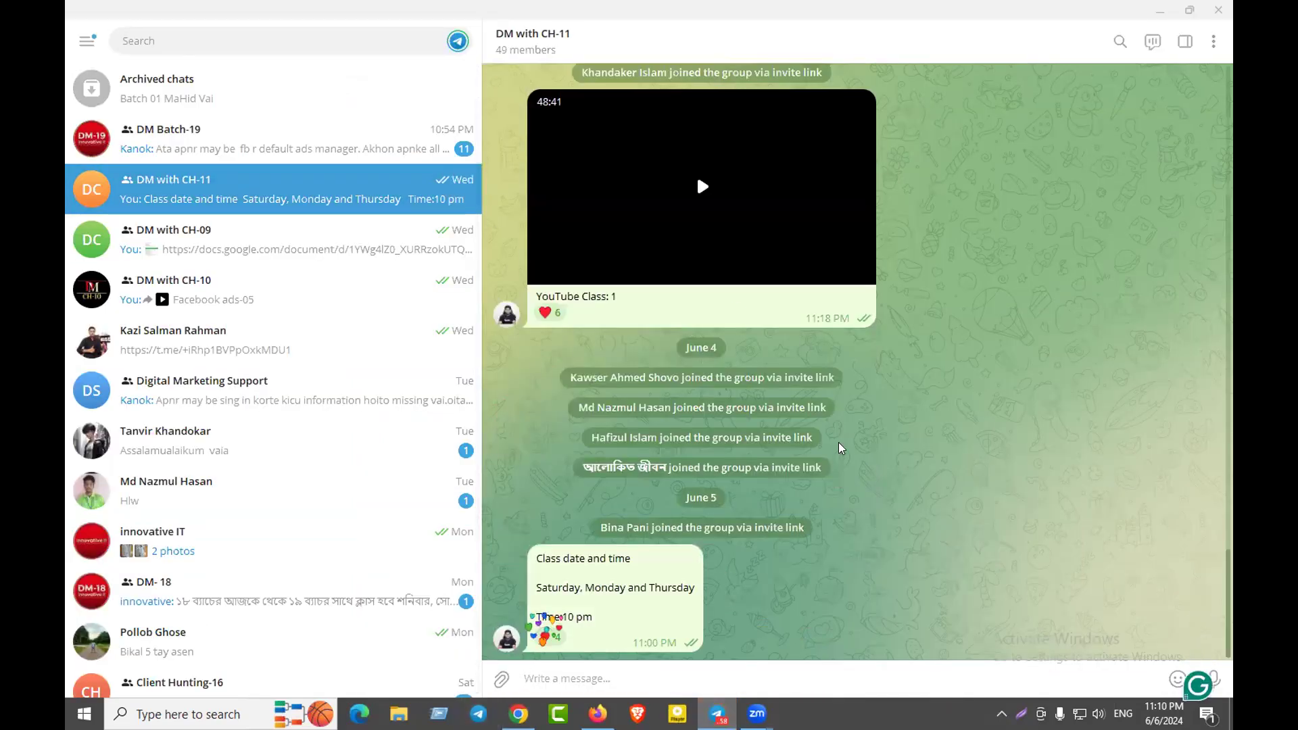
{"action": "key", "text": "ctrl+v"}
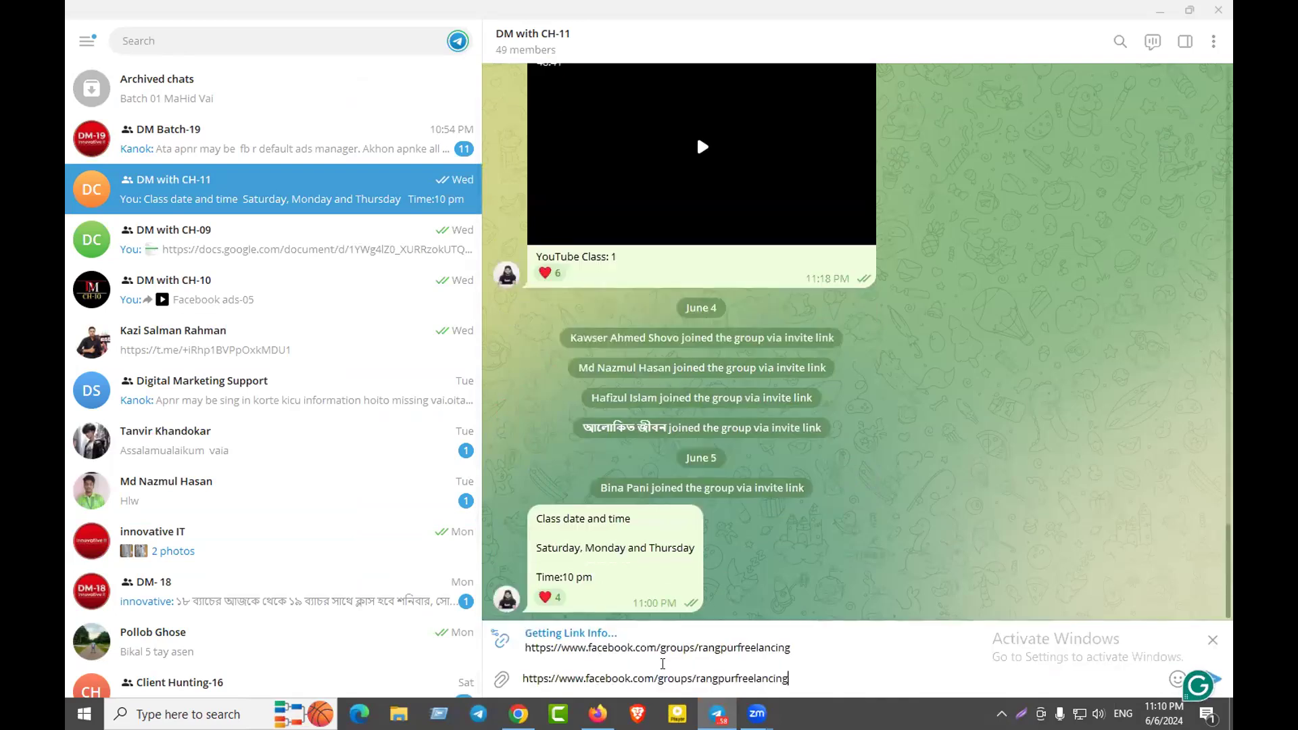
{"action": "key", "text": "Return"}
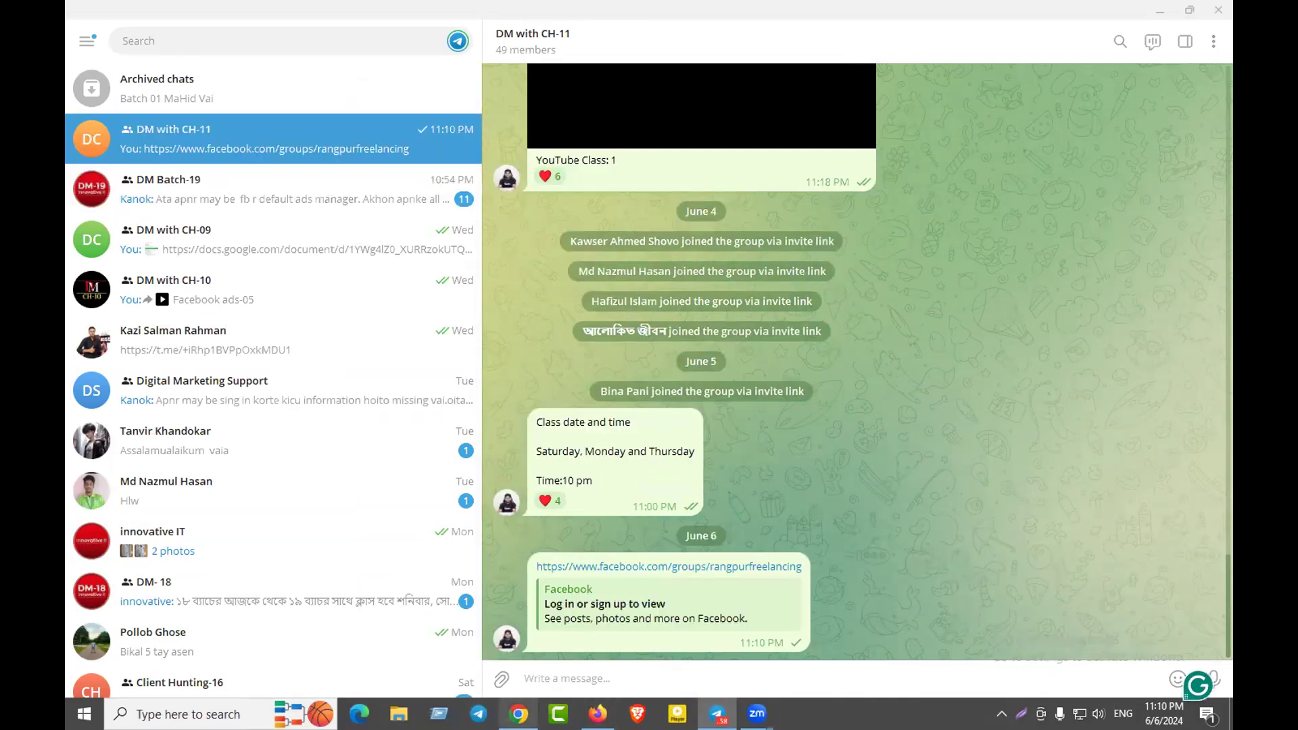
Return to the Facebook group and examine the batch 09 Sales Campaign post, including its topic line, screenshots and comments
{"action": "key", "text": "alt+Tab"}
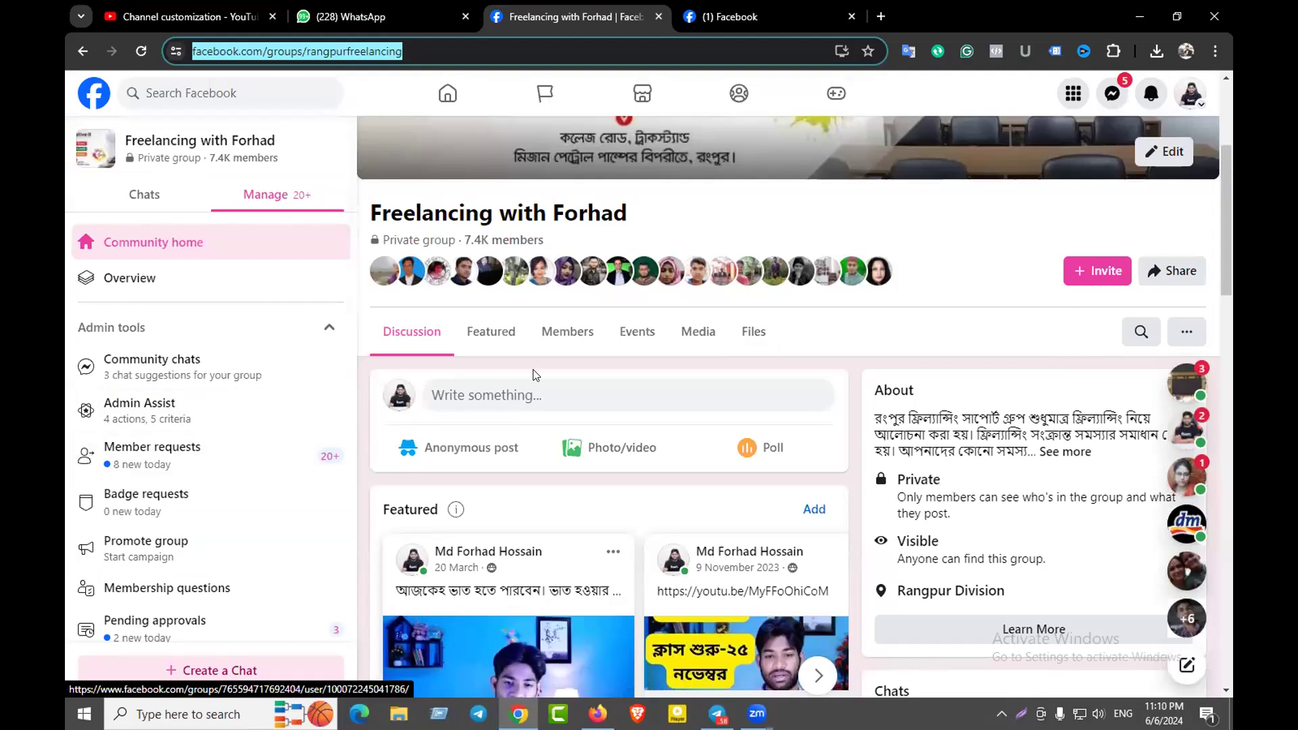
{"action": "left_click", "coordinate": [943, 272]}
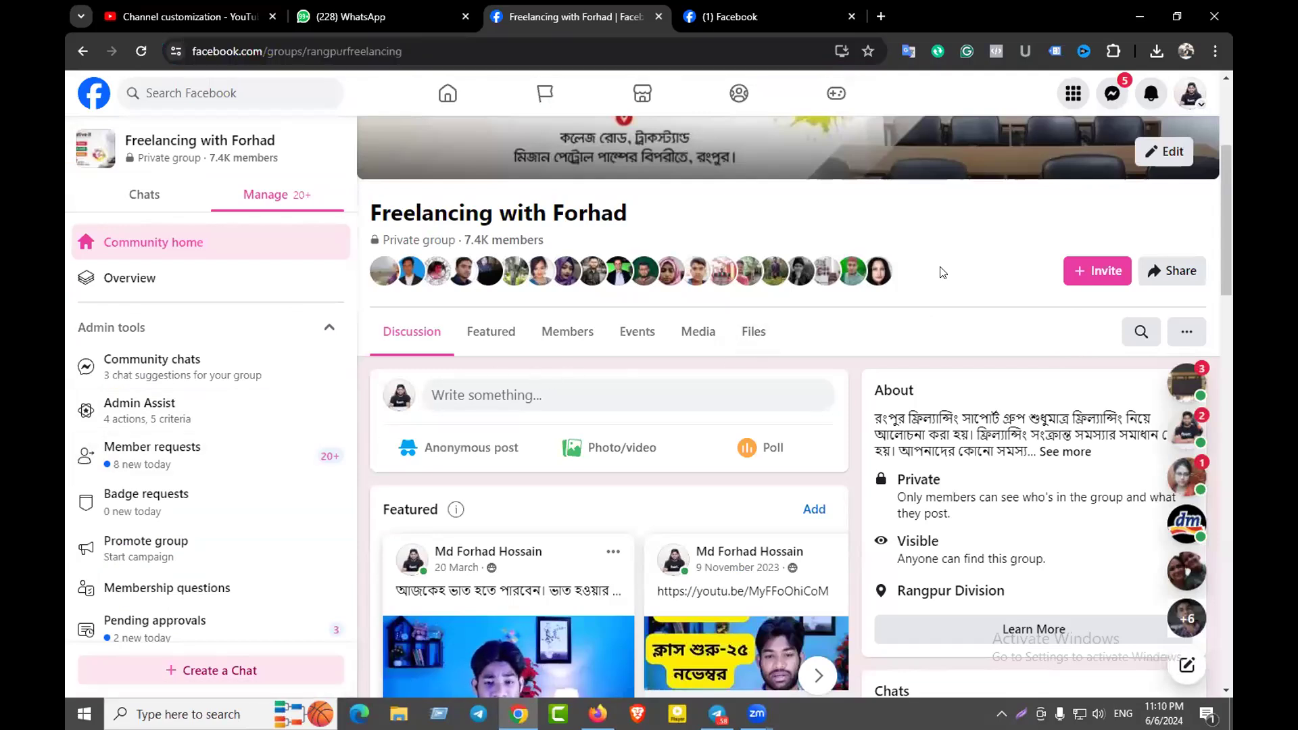
{"action": "scroll", "coordinate": [943, 272], "scroll_direction": "down", "scroll_amount": 2}
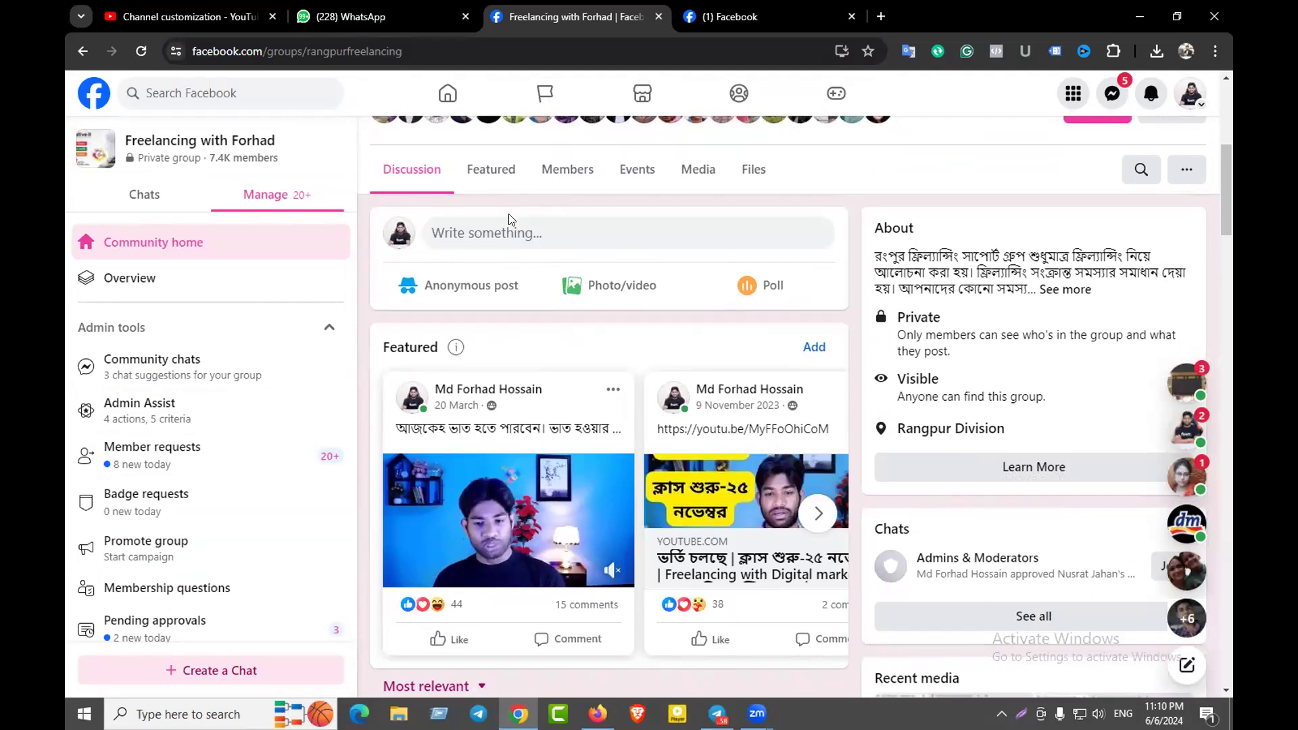
{"action": "scroll", "coordinate": [578, 335], "scroll_direction": "down", "scroll_amount": 3}
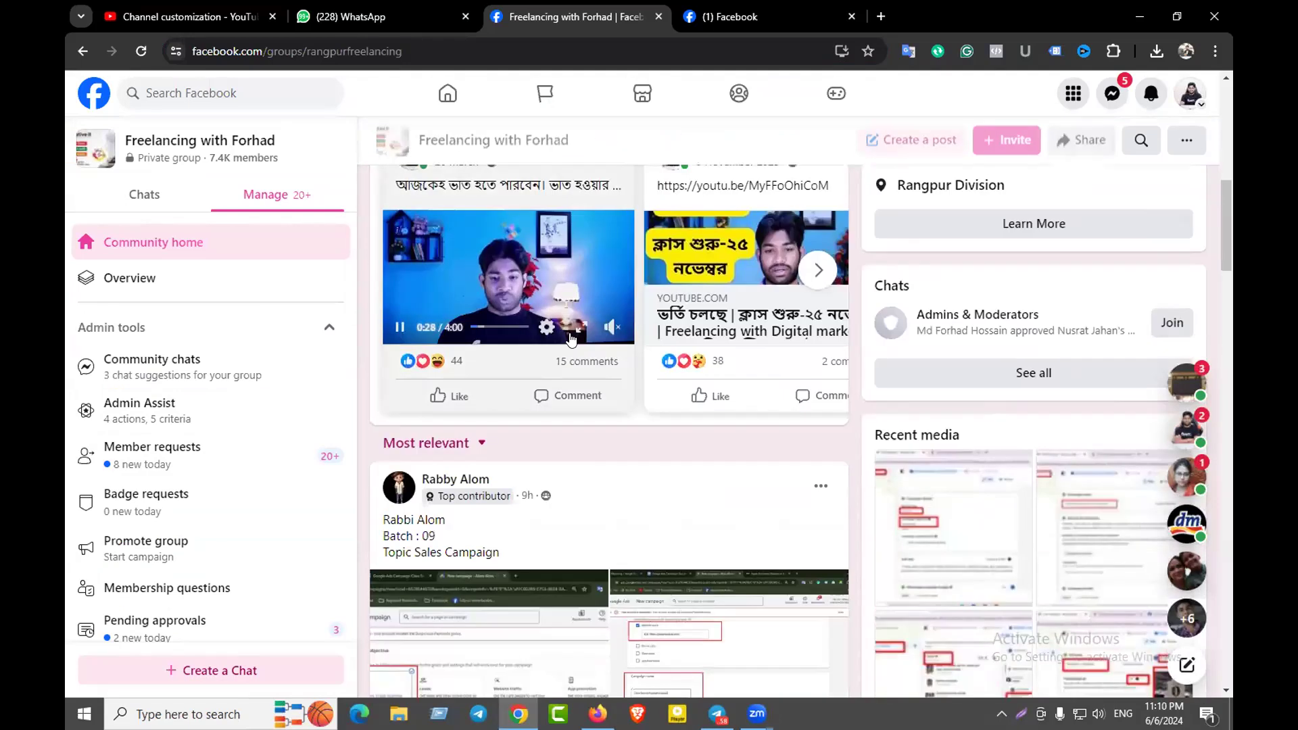
{"action": "scroll", "coordinate": [578, 336], "scroll_direction": "down", "scroll_amount": 3}
{"action": "scroll", "coordinate": [440, 227], "scroll_direction": "up", "scroll_amount": 1}
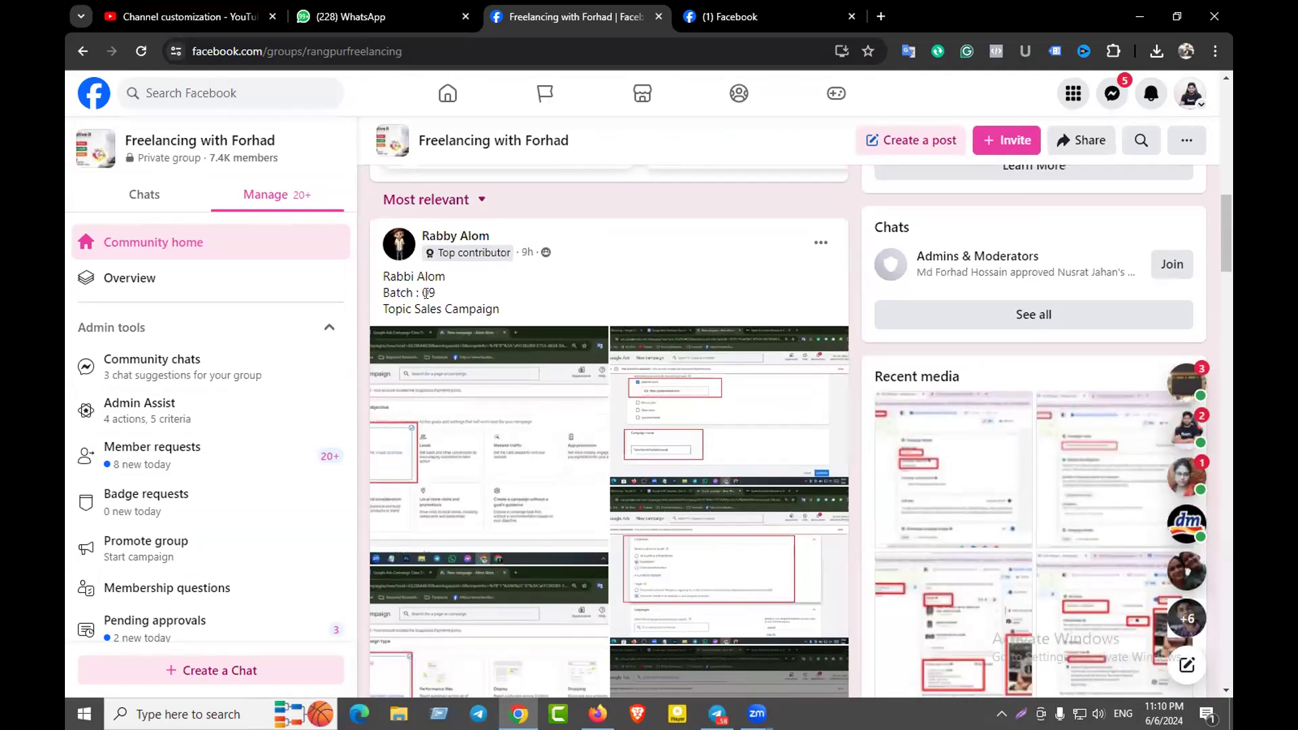
{"action": "left_click_drag", "start_coordinate": [410, 308], "coordinate": [502, 309]}
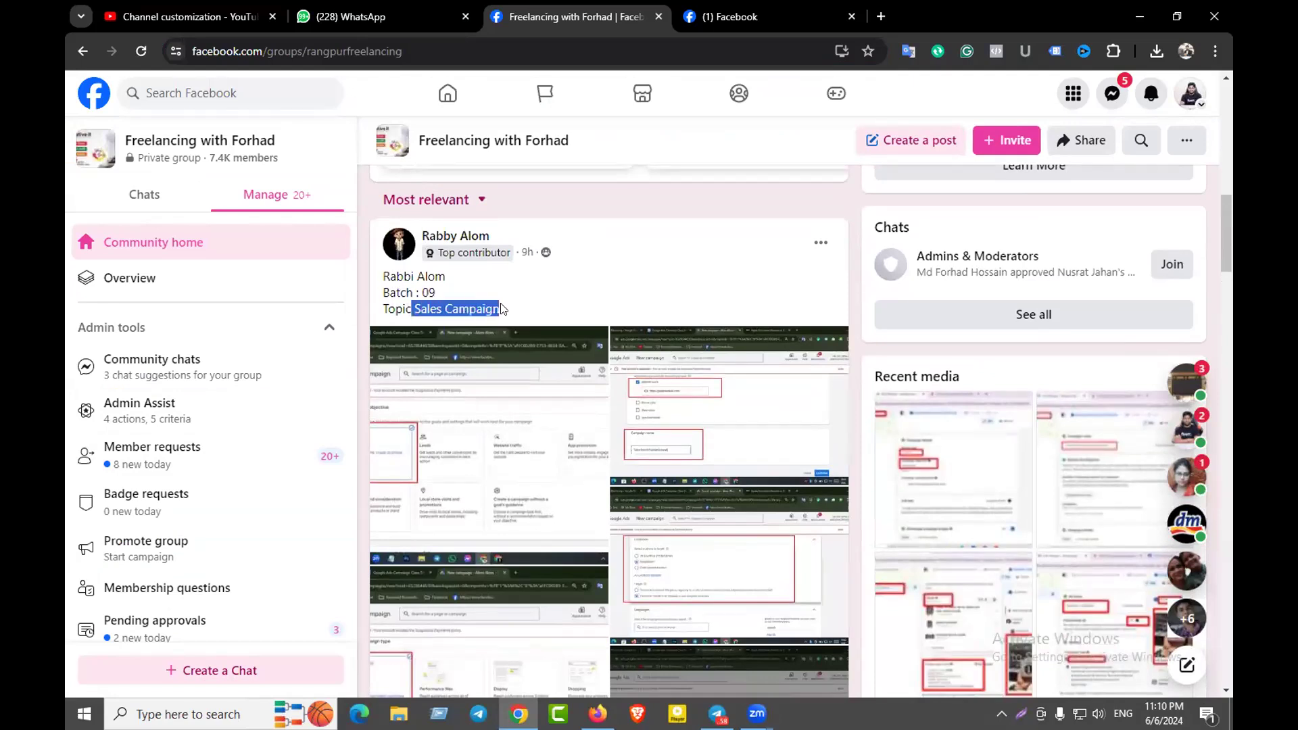
{"action": "scroll", "coordinate": [541, 304], "scroll_direction": "down", "scroll_amount": 3}
{"action": "scroll", "coordinate": [575, 300], "scroll_direction": "up", "scroll_amount": 3}
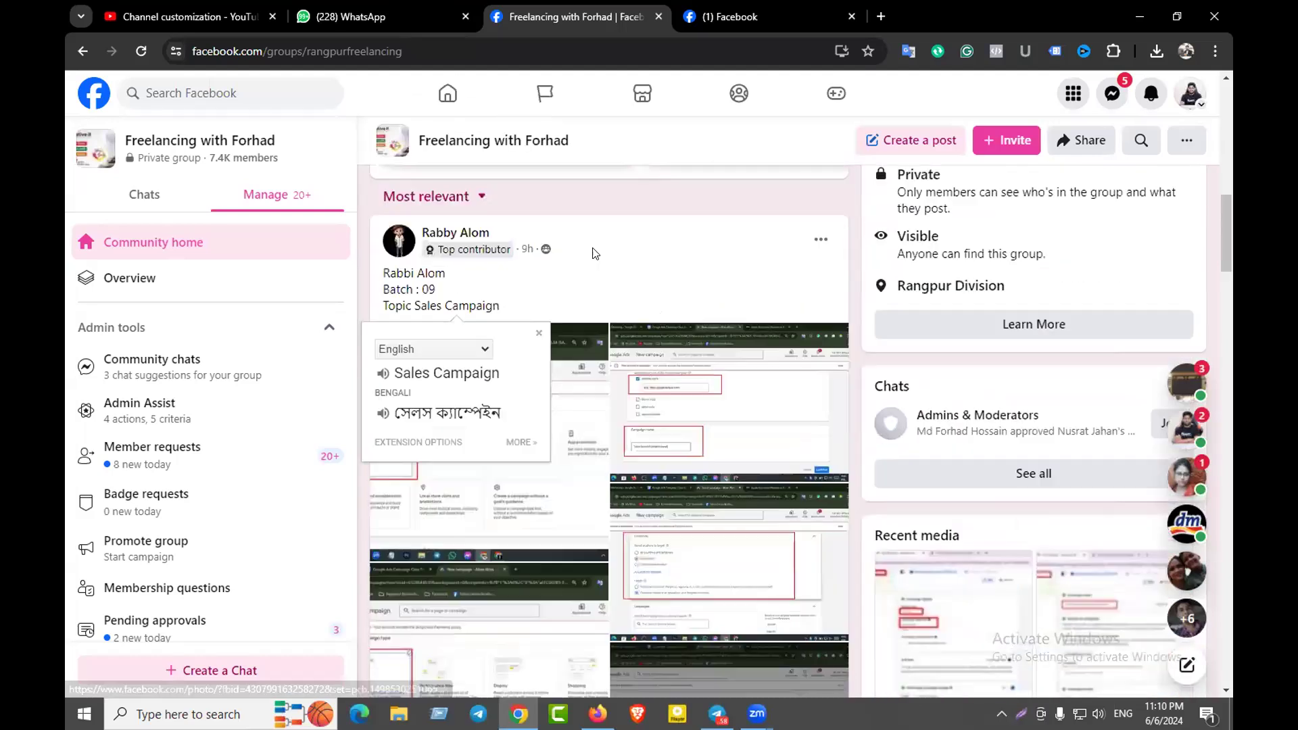
{"action": "scroll", "coordinate": [578, 299], "scroll_direction": "down", "scroll_amount": 3}
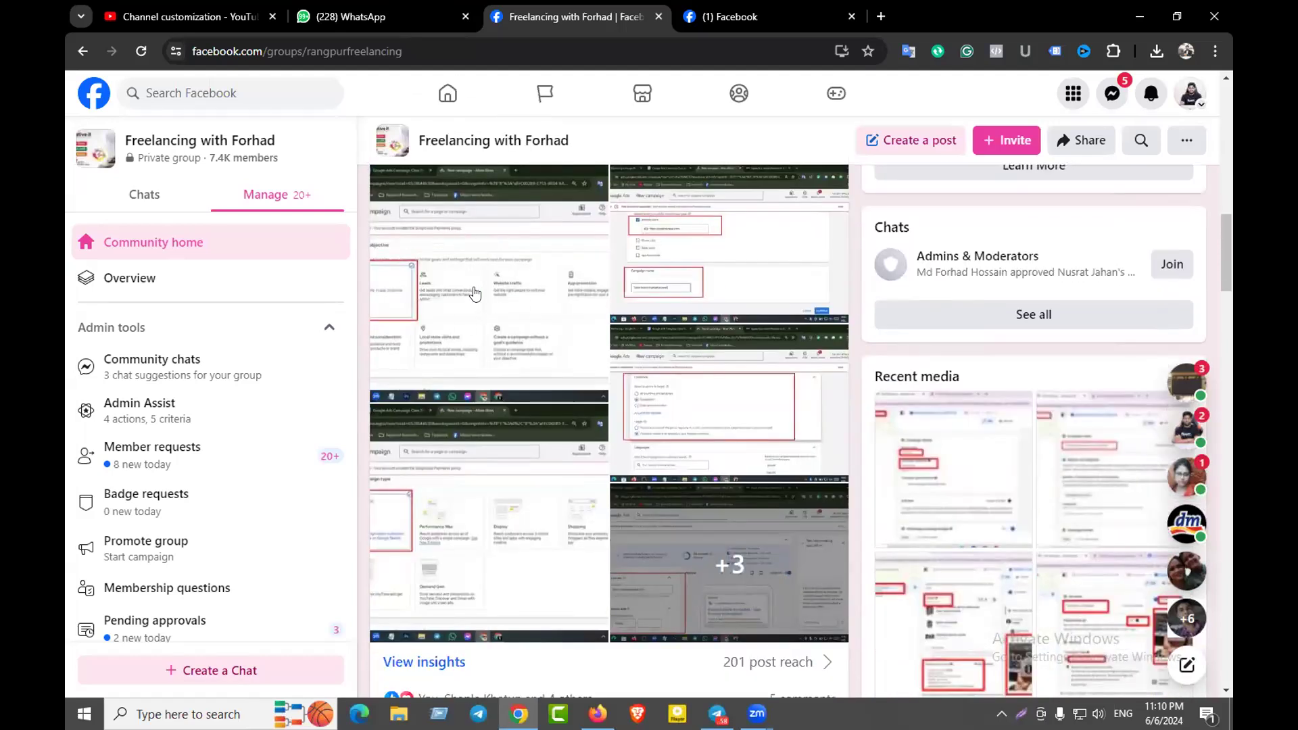
{"action": "scroll", "coordinate": [712, 317], "scroll_direction": "down", "scroll_amount": 3}
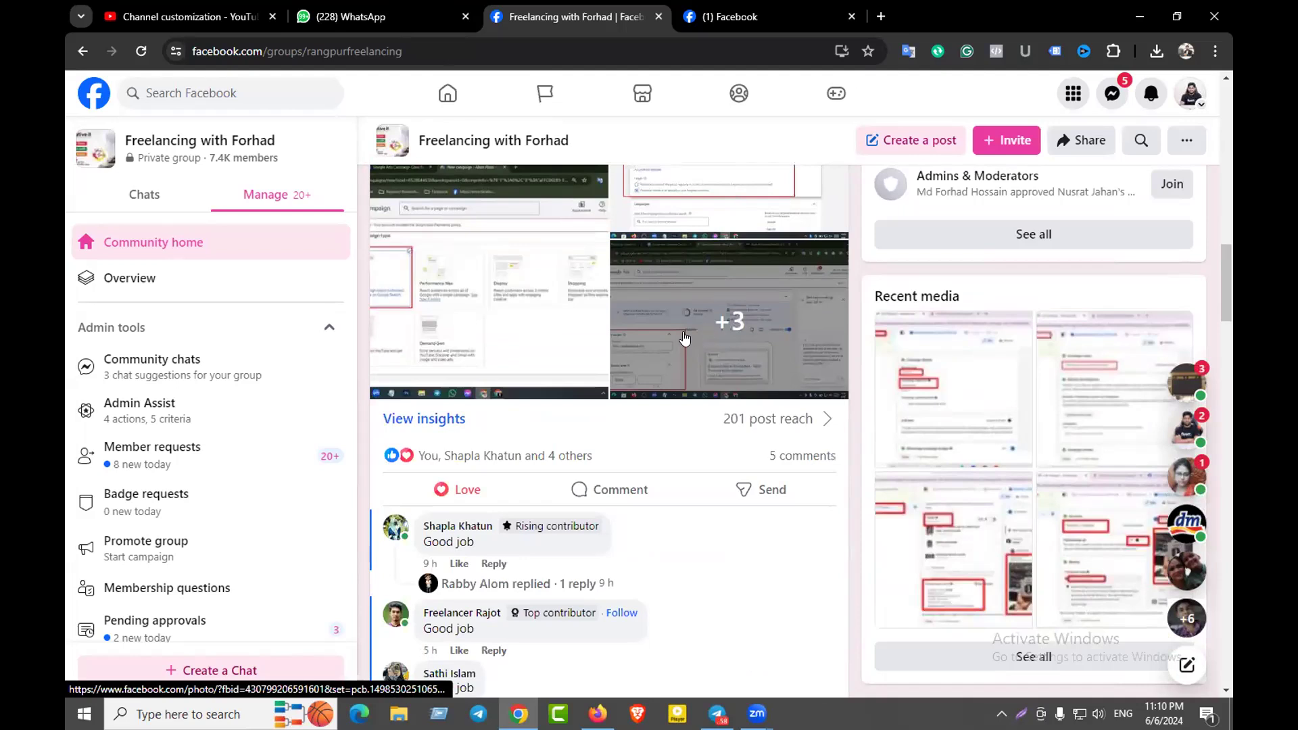
Browse further posts in the group feed, examining the batch, topic and campaign screenshots of each student assignment
{"action": "scroll", "coordinate": [684, 336], "scroll_direction": "down", "scroll_amount": 7}
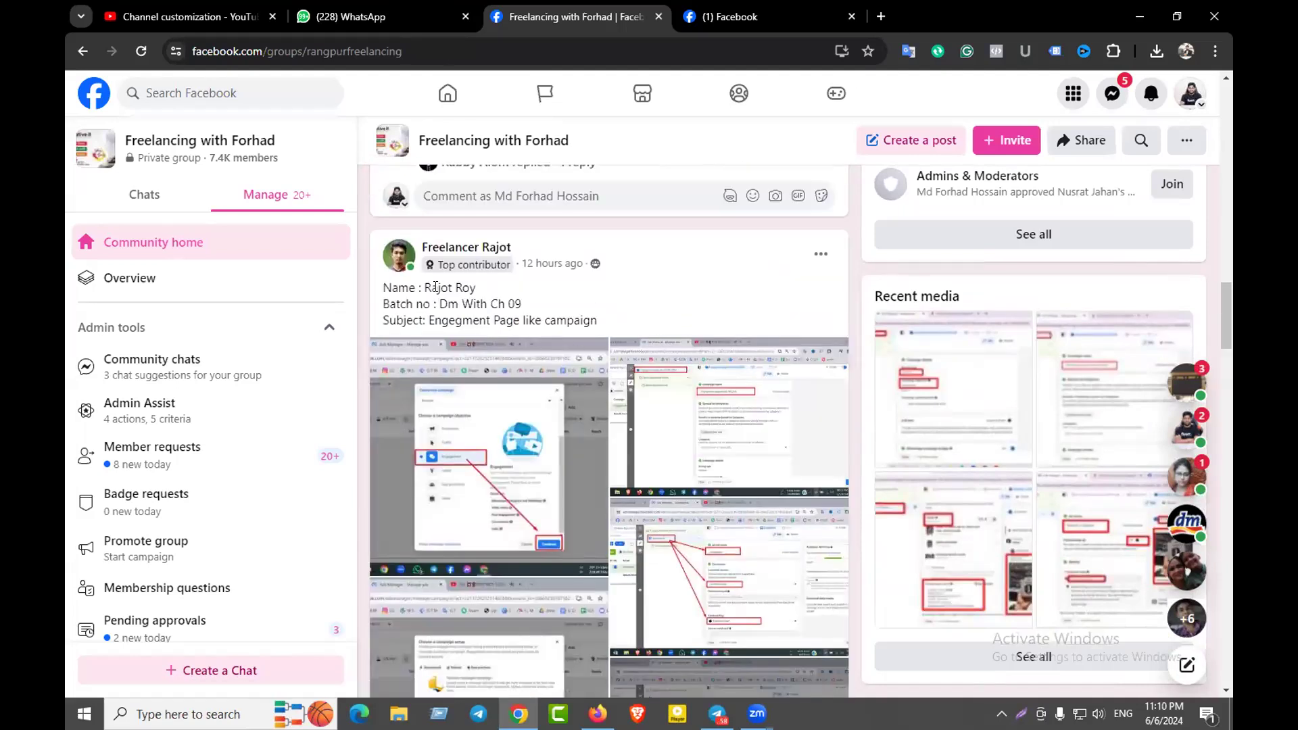
{"action": "scroll", "coordinate": [496, 309], "scroll_direction": "down", "scroll_amount": 10}
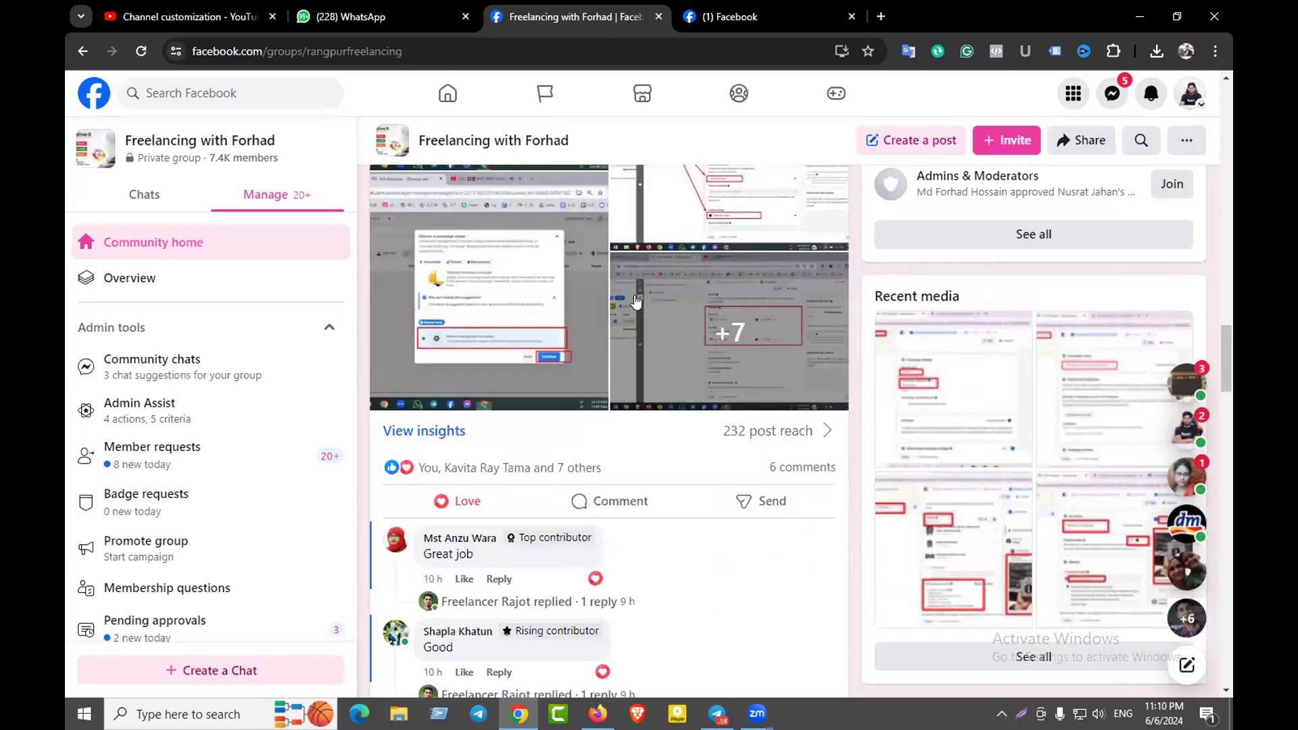
{"action": "scroll", "coordinate": [514, 326], "scroll_direction": "down", "scroll_amount": 18}
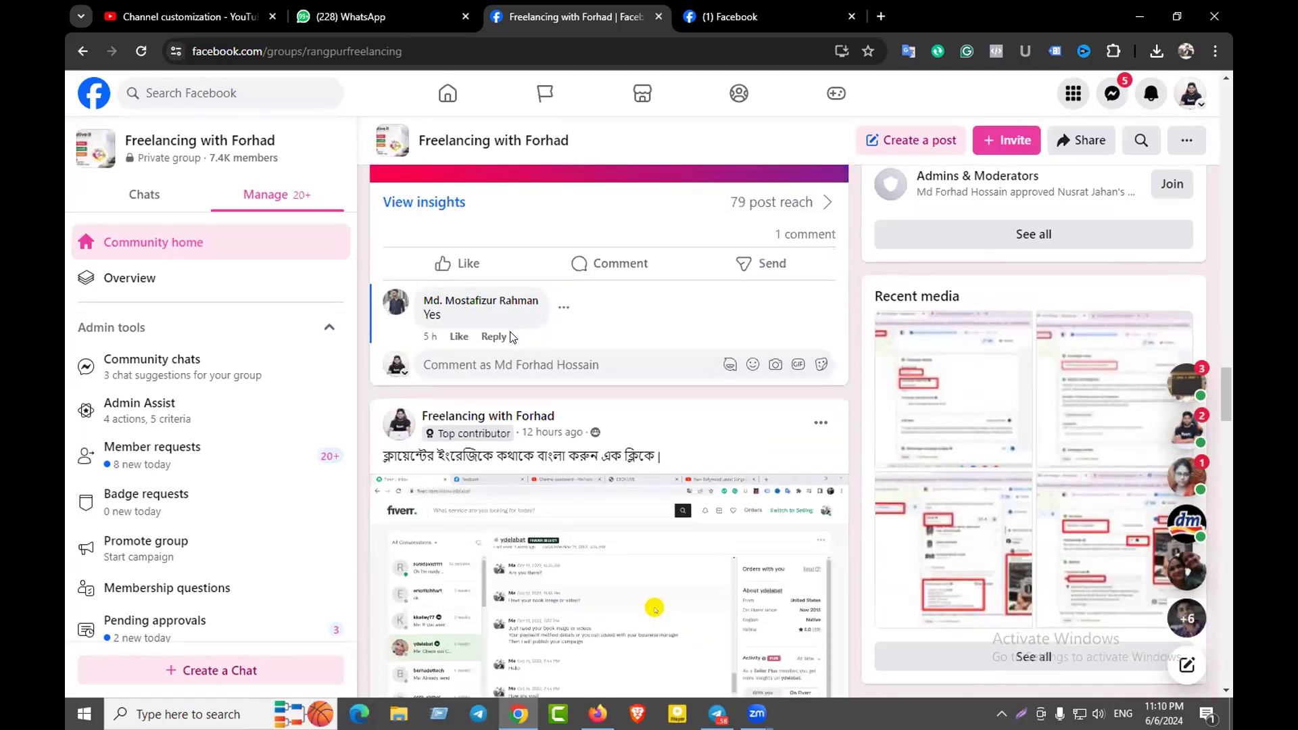
{"action": "scroll", "coordinate": [521, 352], "scroll_direction": "down", "scroll_amount": 20}
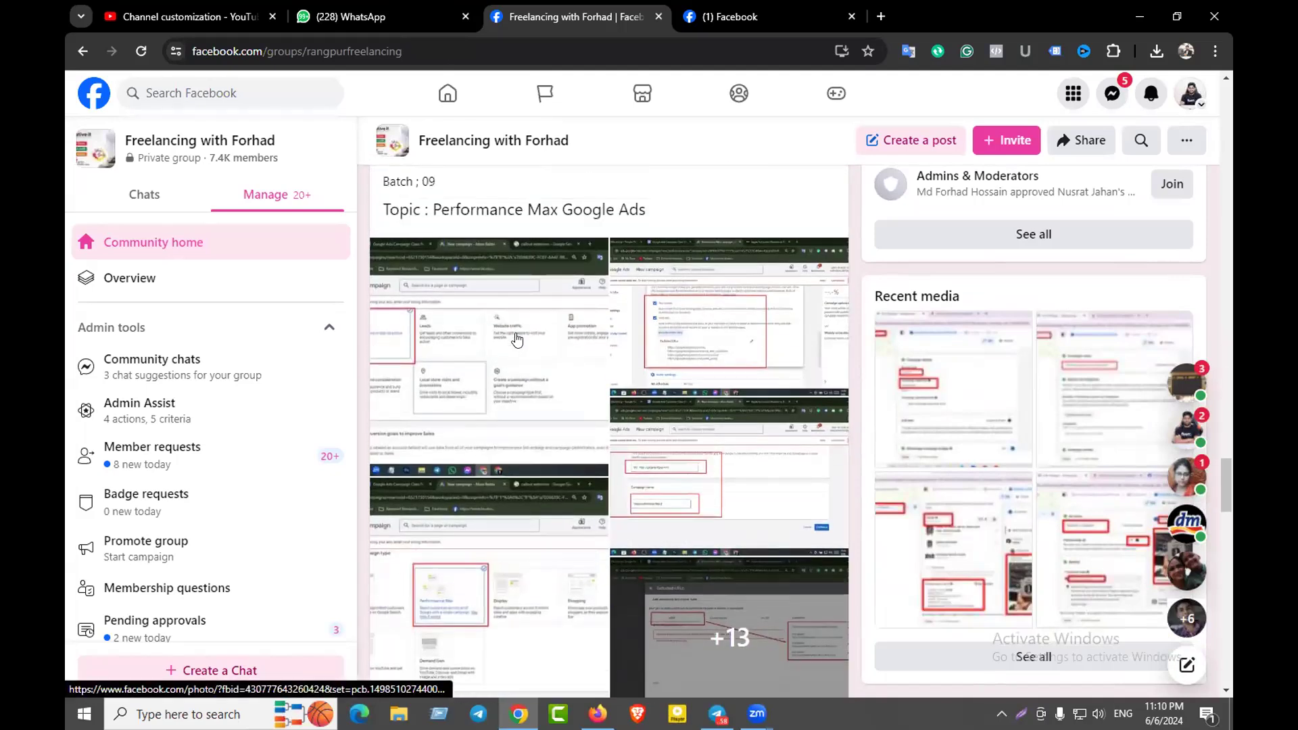
{"action": "scroll", "coordinate": [527, 377], "scroll_direction": "down", "scroll_amount": 7}
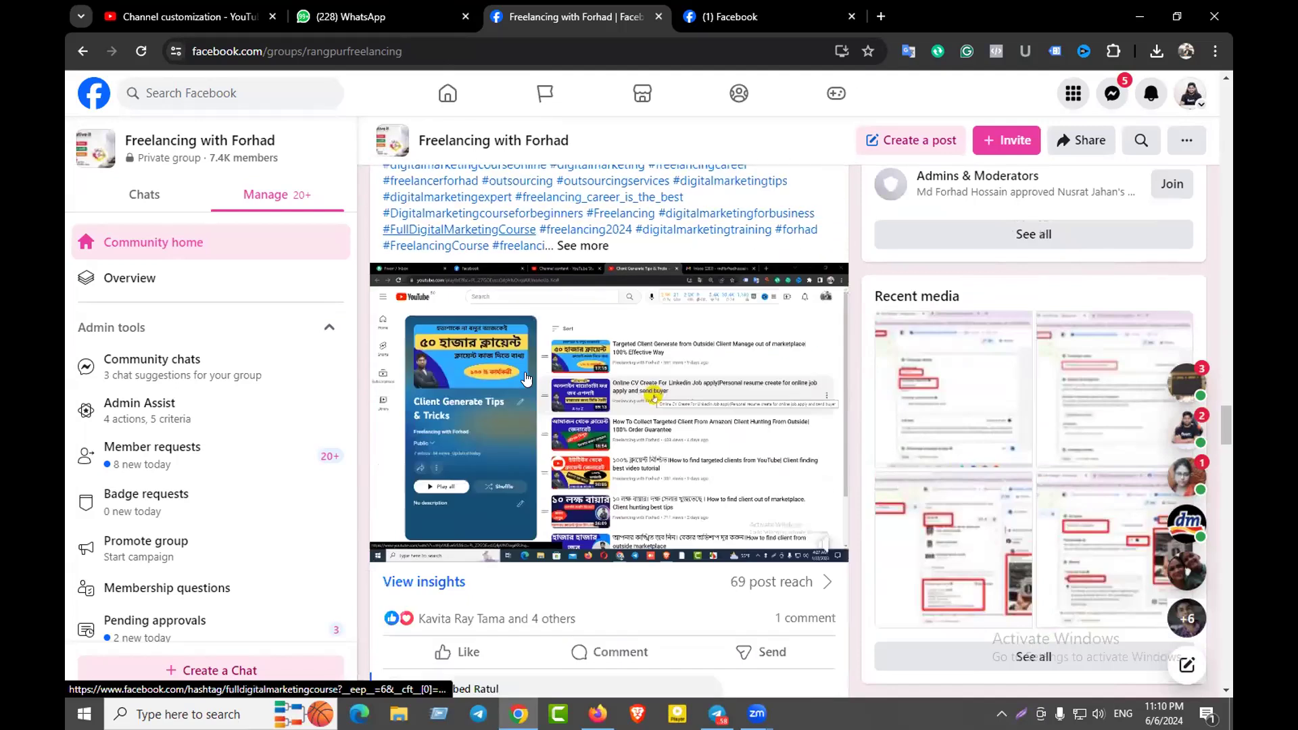
{"action": "scroll", "coordinate": [527, 379], "scroll_direction": "down", "scroll_amount": 20}
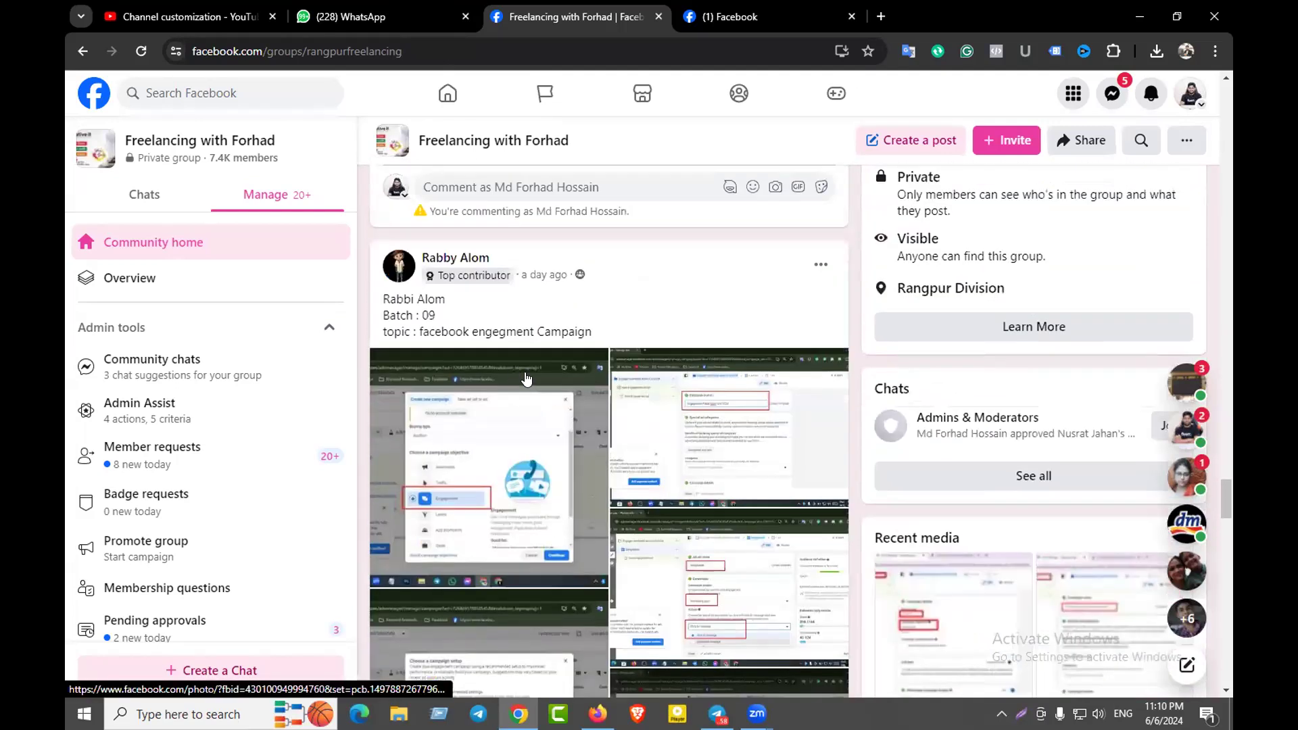
{"action": "scroll", "coordinate": [505, 372], "scroll_direction": "down", "scroll_amount": 6}
{"action": "scroll", "coordinate": [446, 297], "scroll_direction": "up", "scroll_amount": 3}
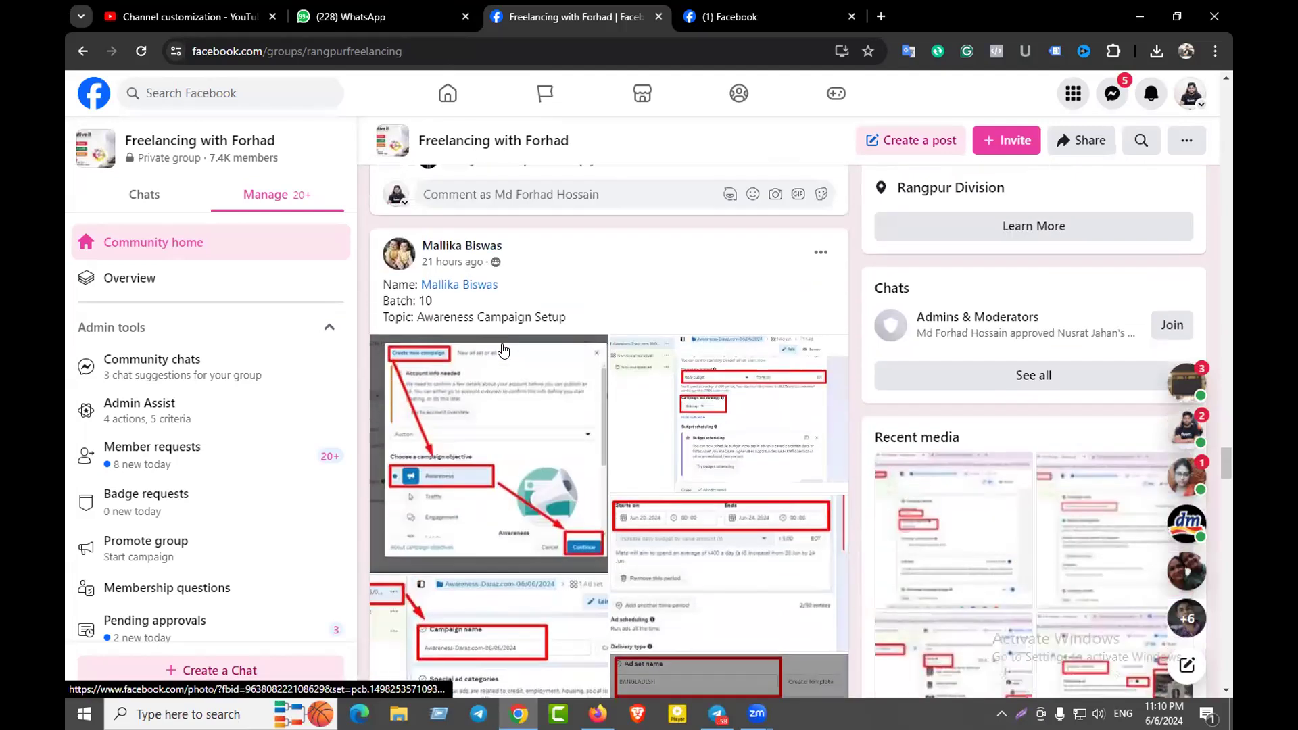